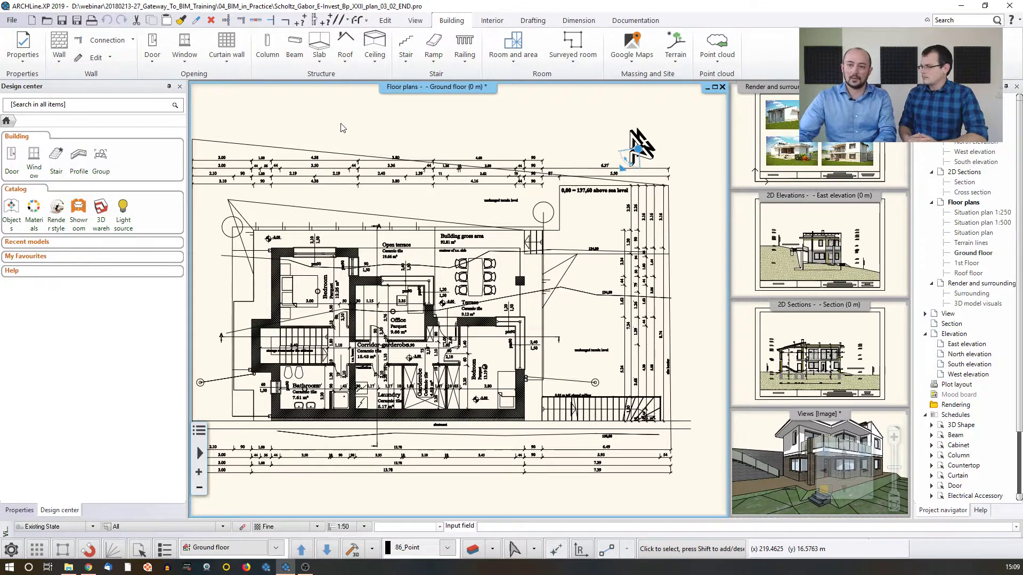
Review the project's building and location information in the BIM project parameters, then close them unchanged
left_click(12, 21)
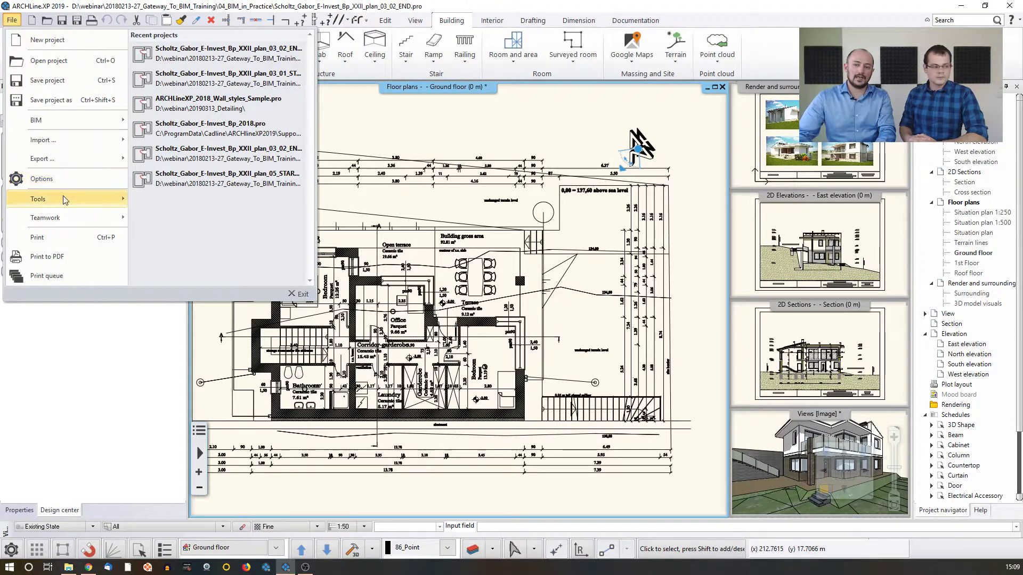
mouse_move(69, 132)
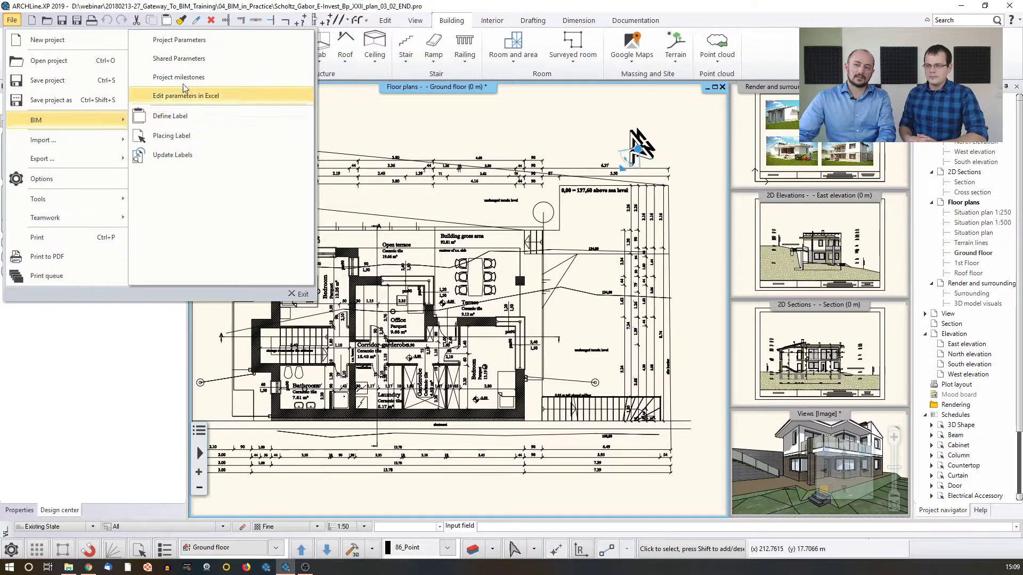
left_click(194, 46)
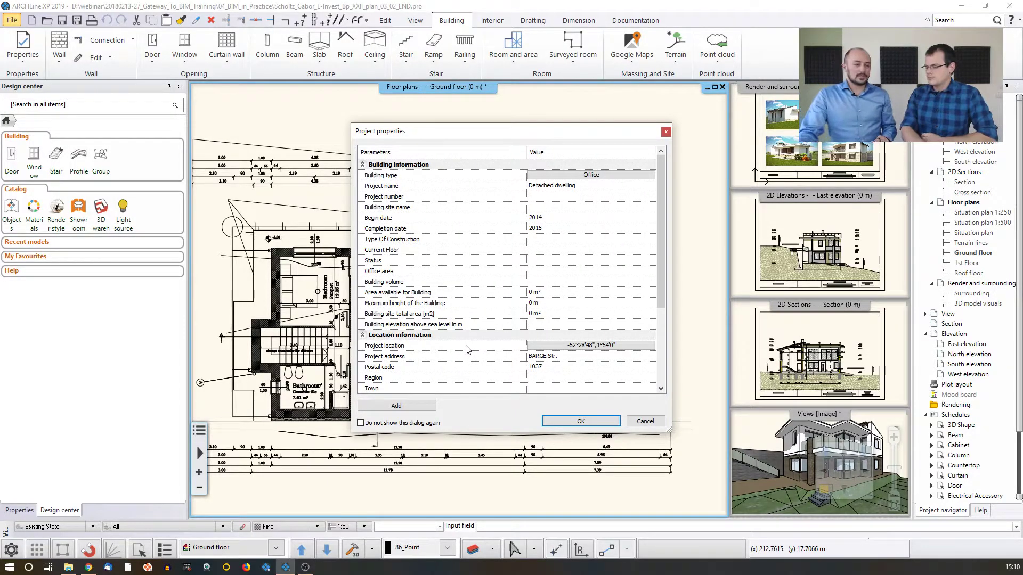
left_click(642, 422)
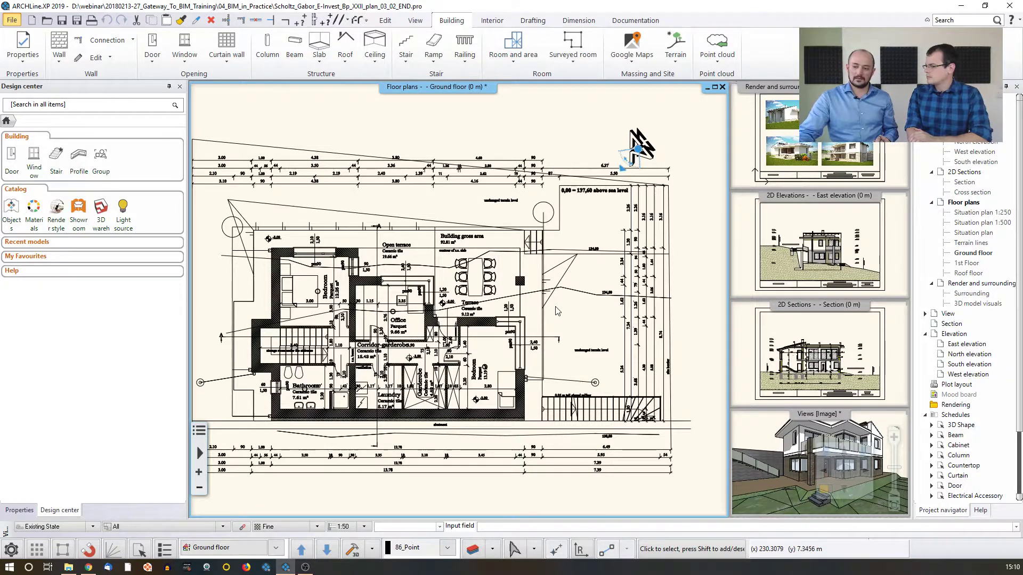
Review the building's floor levels, their elevations and heights in the level editor, and close it without changes
left_click(229, 551)
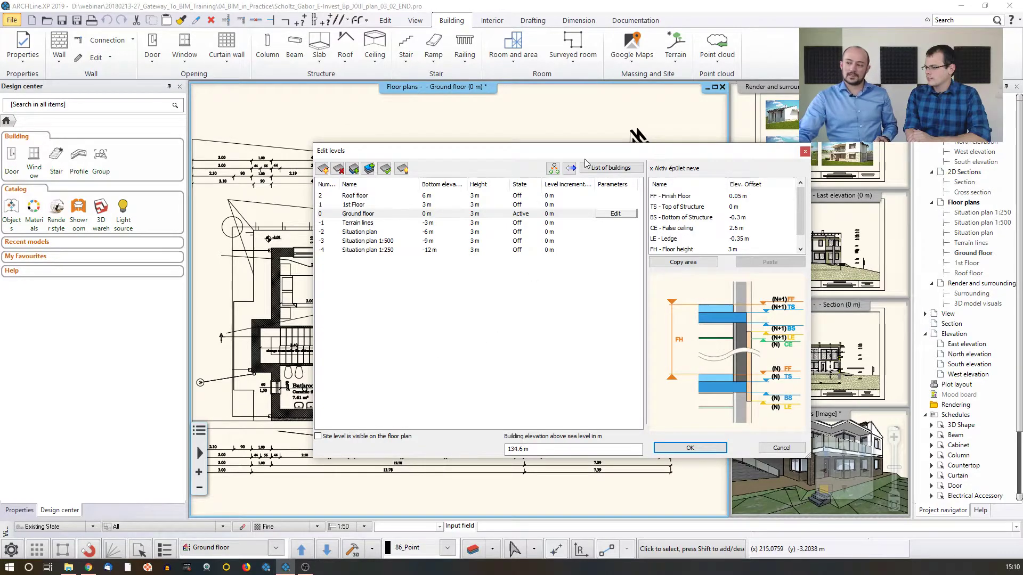
left_click_drag(584, 152, 536, 154)
left_click(756, 155)
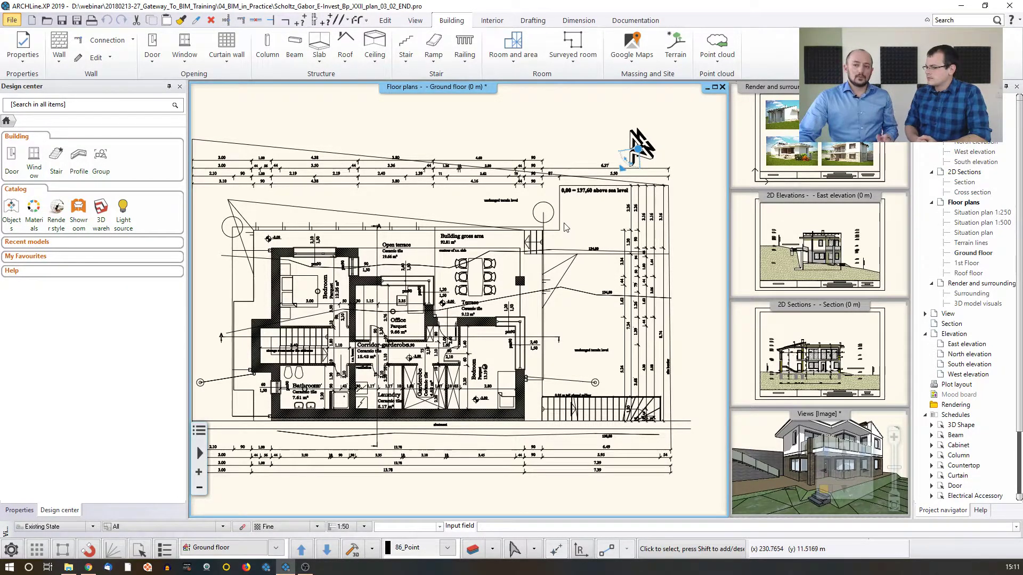
Select the outer wall beside the bedroom's bed and examine its Pset_WallCommon and Quantities BIM parameter groups
scroll(418, 261, "up", 5)
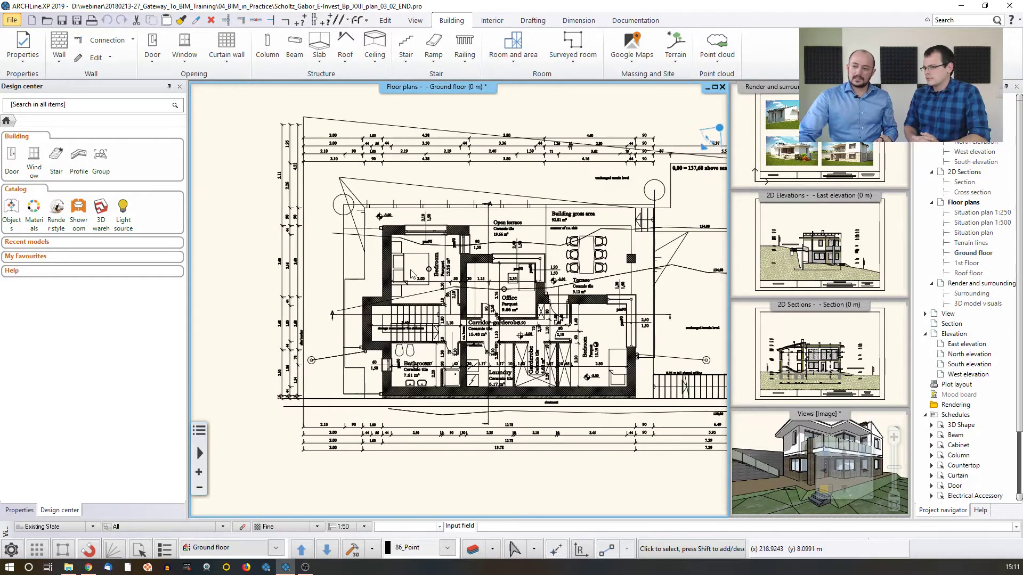
left_click(418, 261)
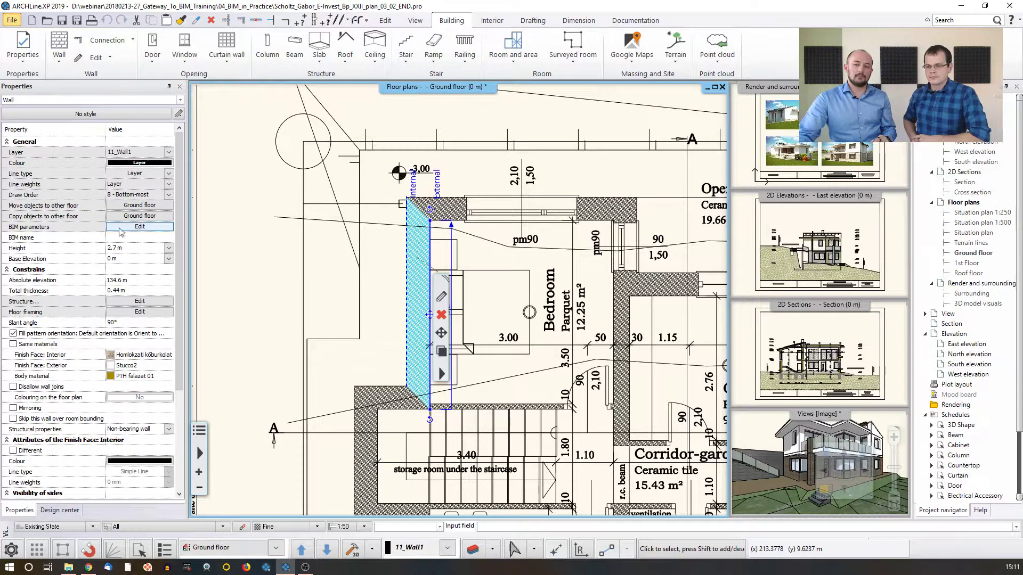
left_click(140, 227)
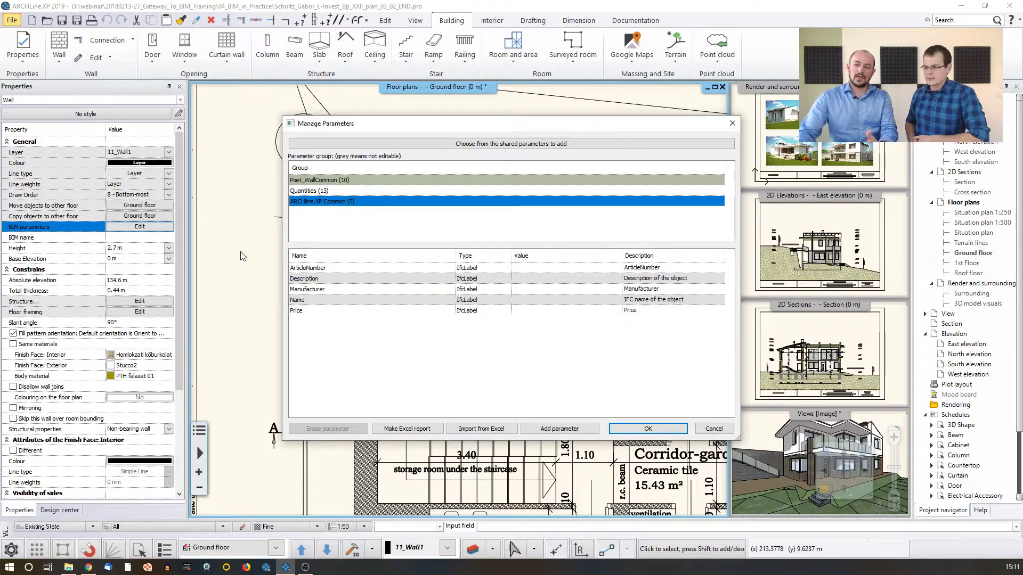
left_click(304, 182)
left_click(305, 193)
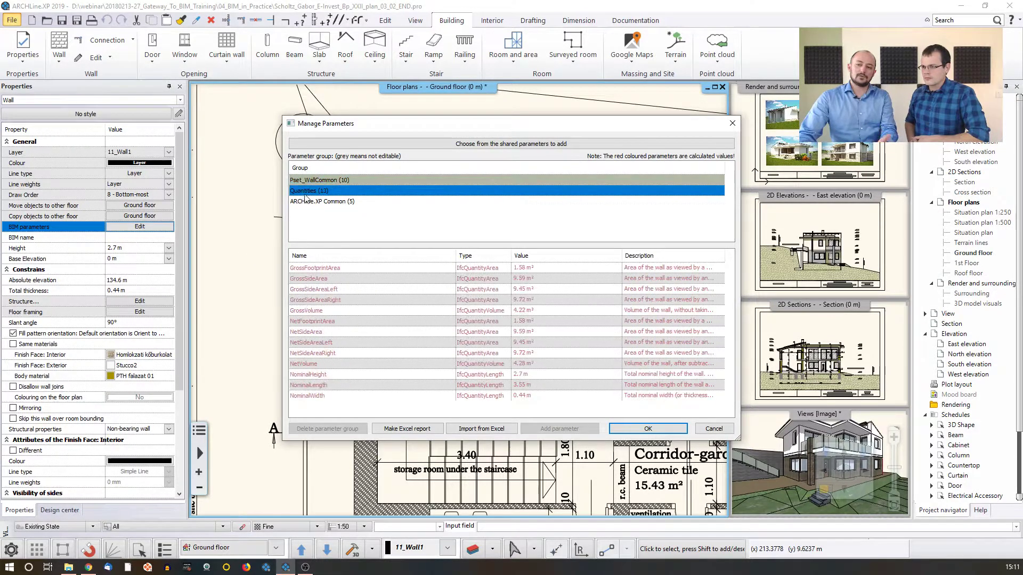
Define a new parameter named U value with the value 1.1 in the wall's ARCHline.XP Common group
left_click(309, 203)
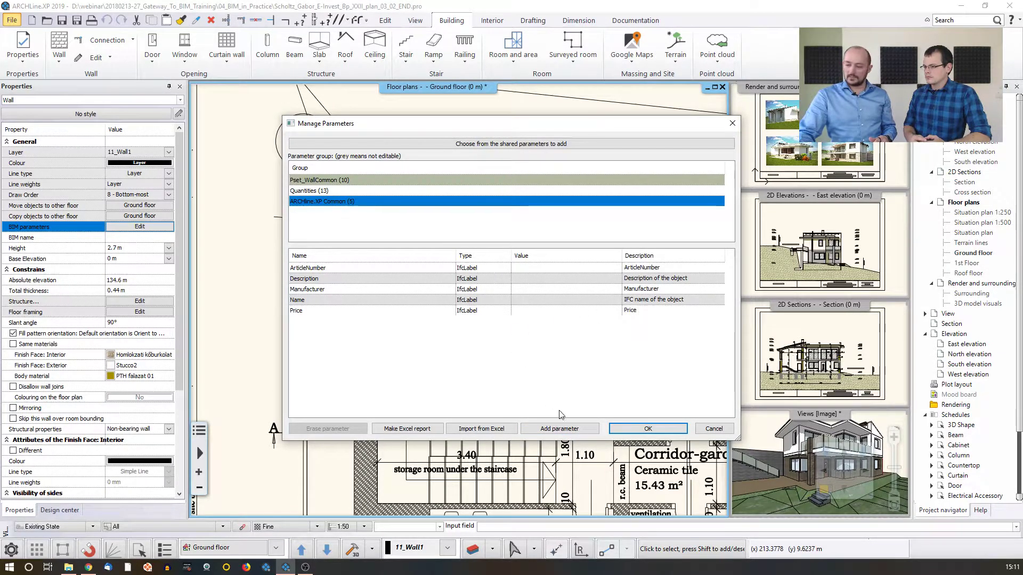
left_click(552, 429)
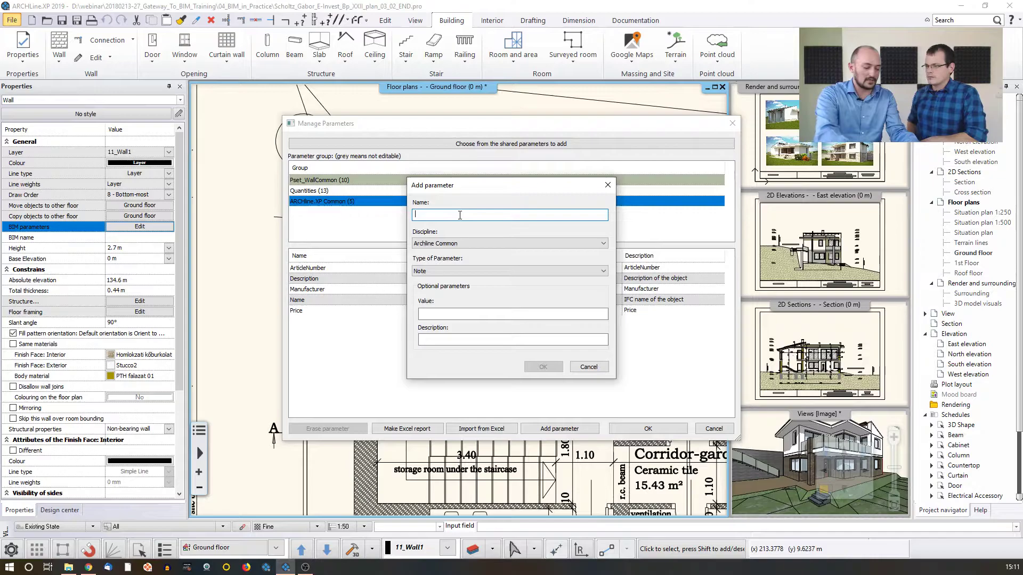
type("U val")
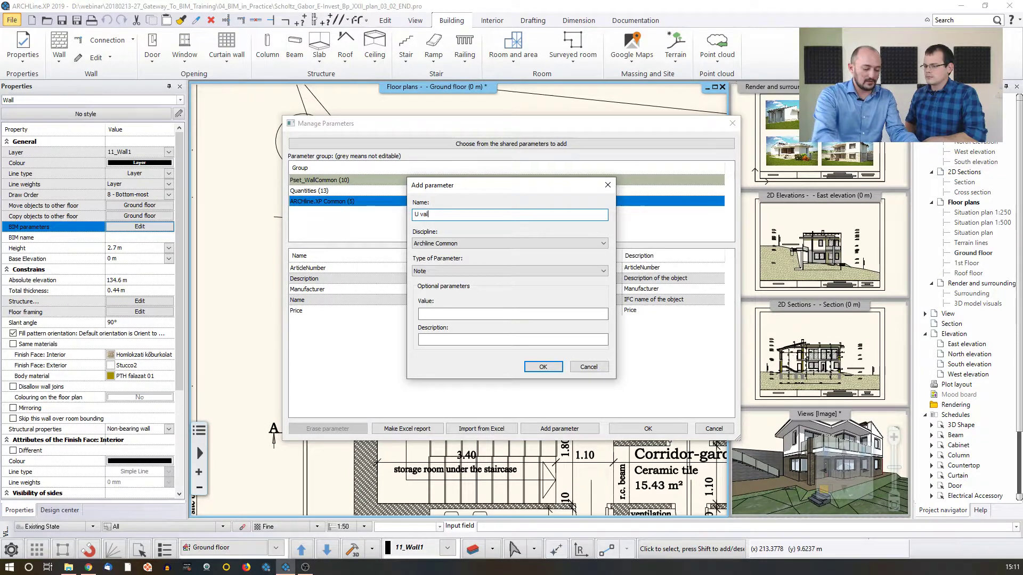
type("ue")
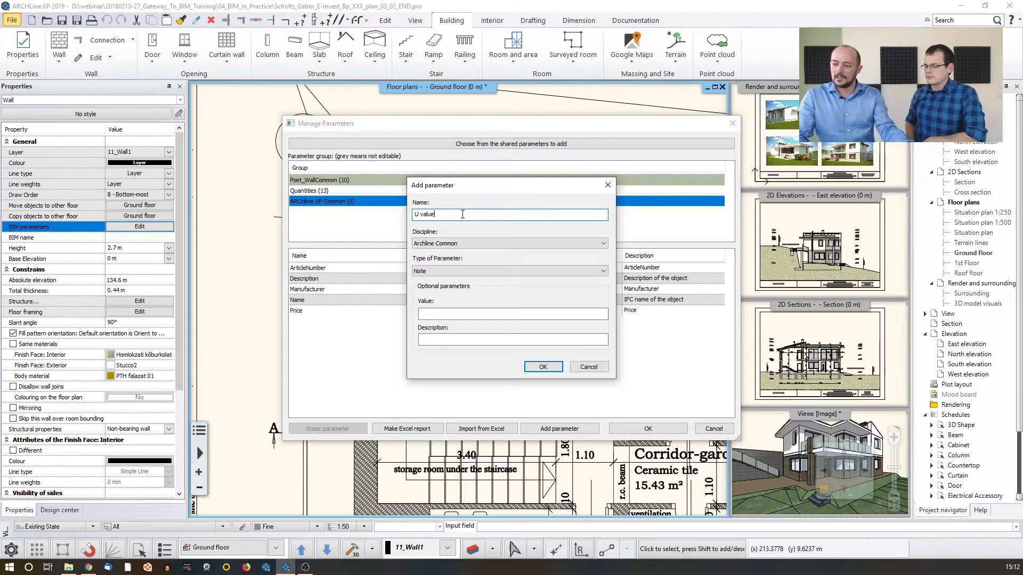
left_click(468, 314)
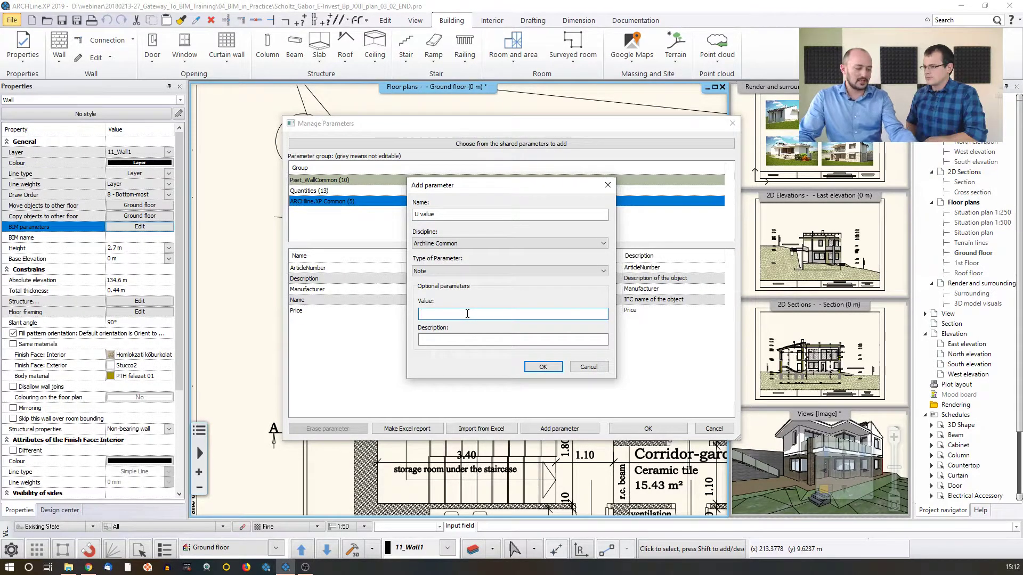
type("1.1")
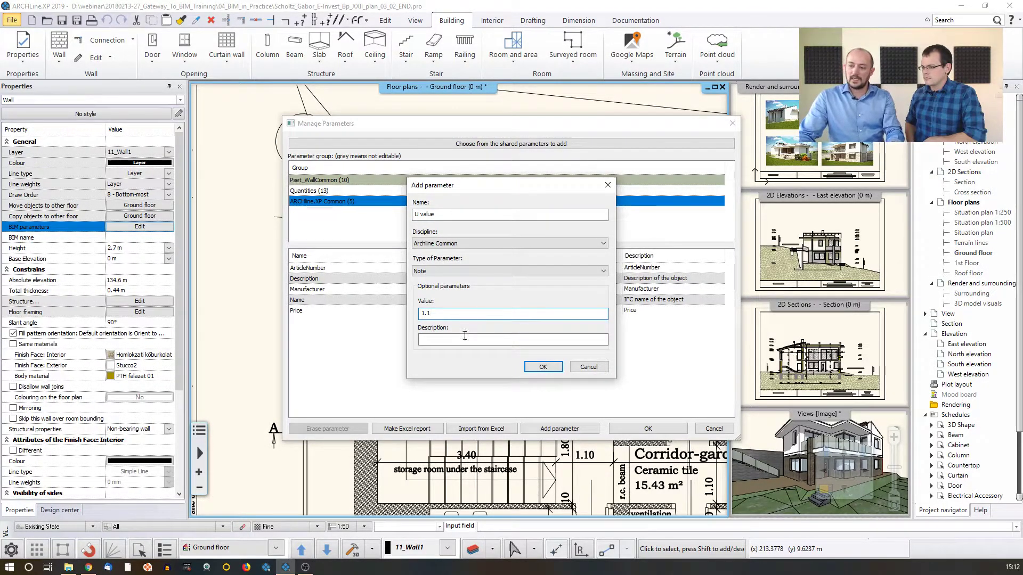
Keep the parameter's type as Note and discipline as Archline Common, save it to the wall and deselect the wall
left_click(464, 342)
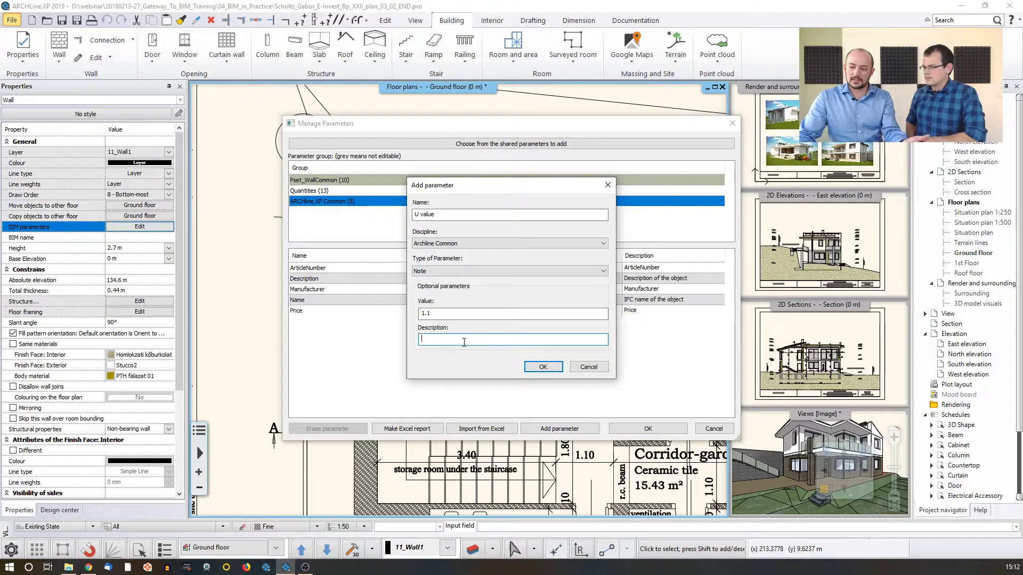
left_click(461, 271)
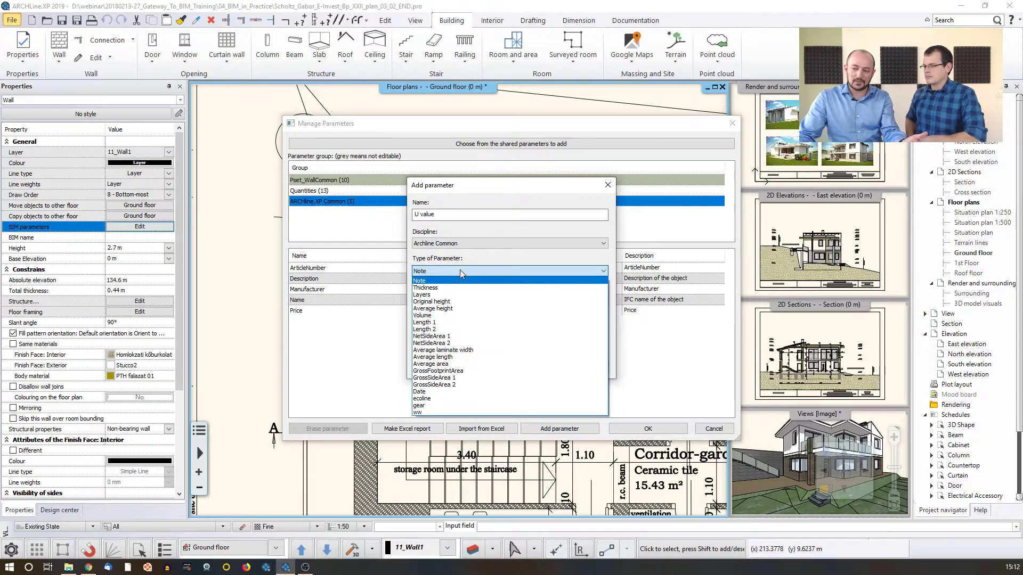
left_click(459, 269)
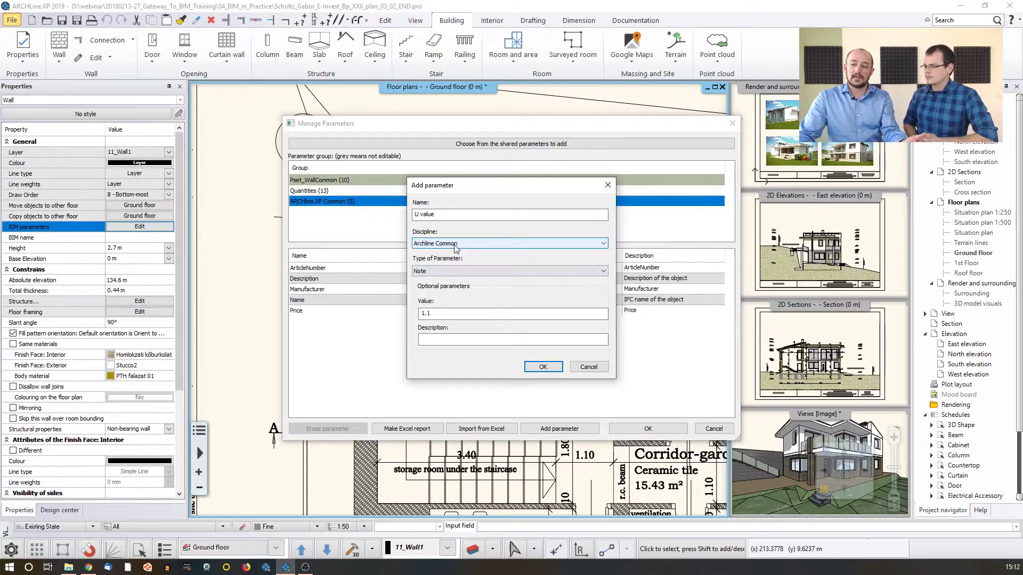
left_click(456, 244)
left_click(456, 248)
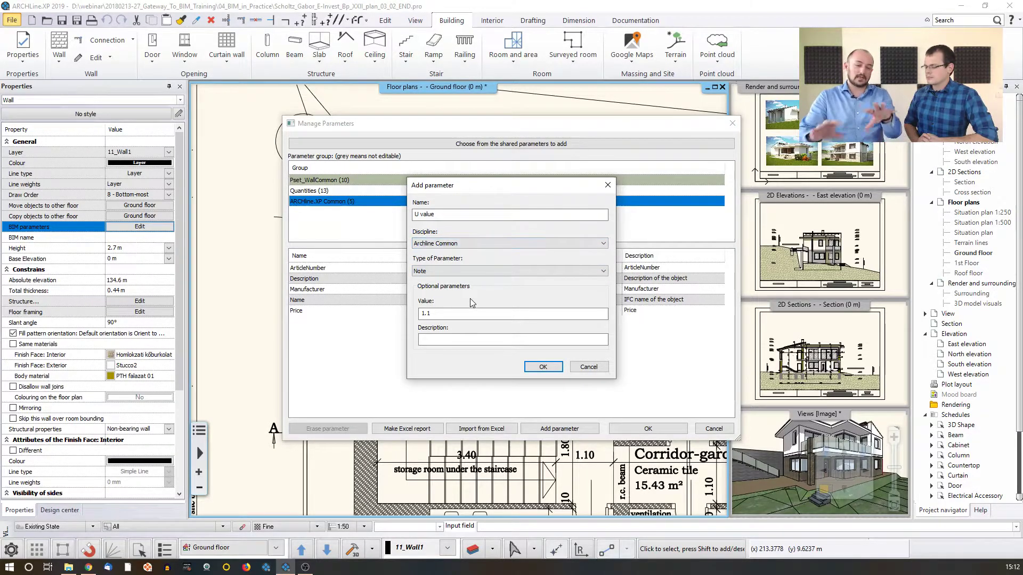
left_click(543, 367)
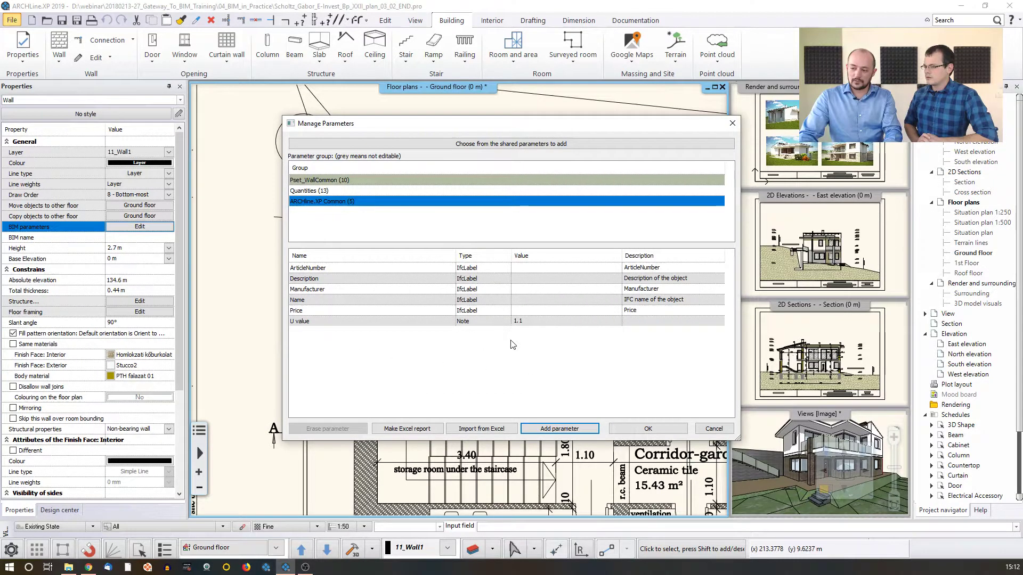
left_click(635, 431)
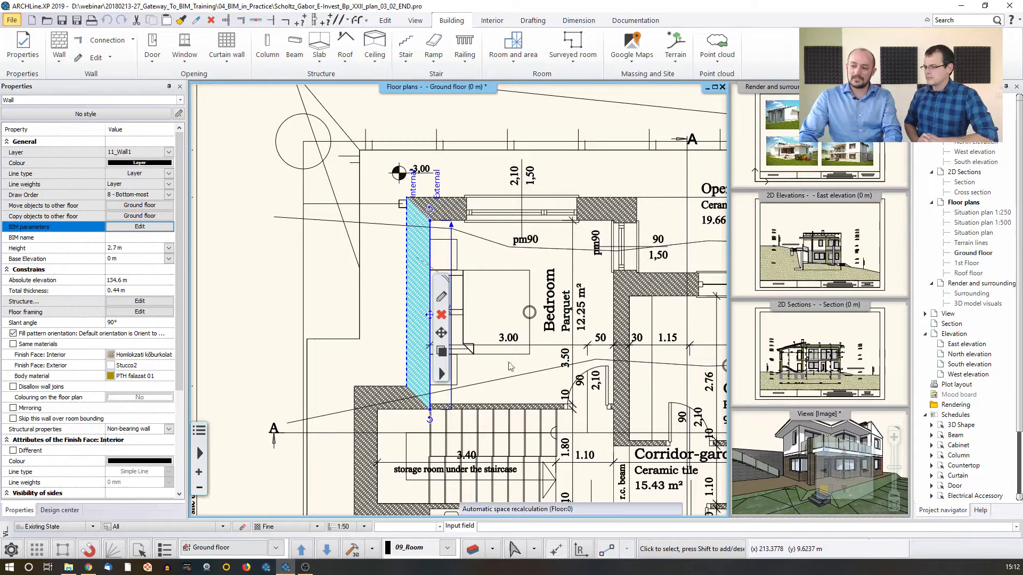
left_click(273, 264)
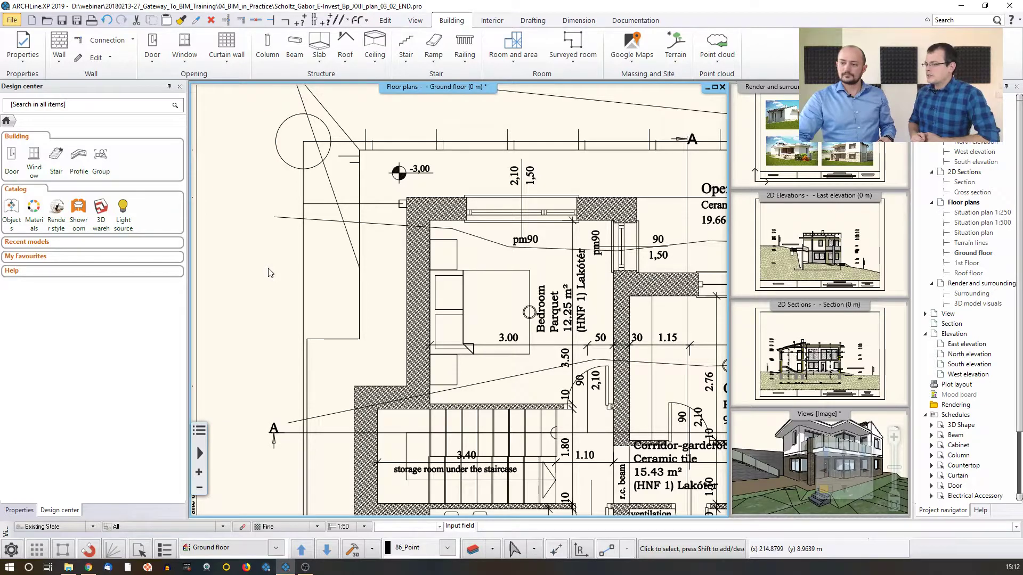
Open the BIMobject App from the available online BIM libraries
scroll(269, 273, "down", 3)
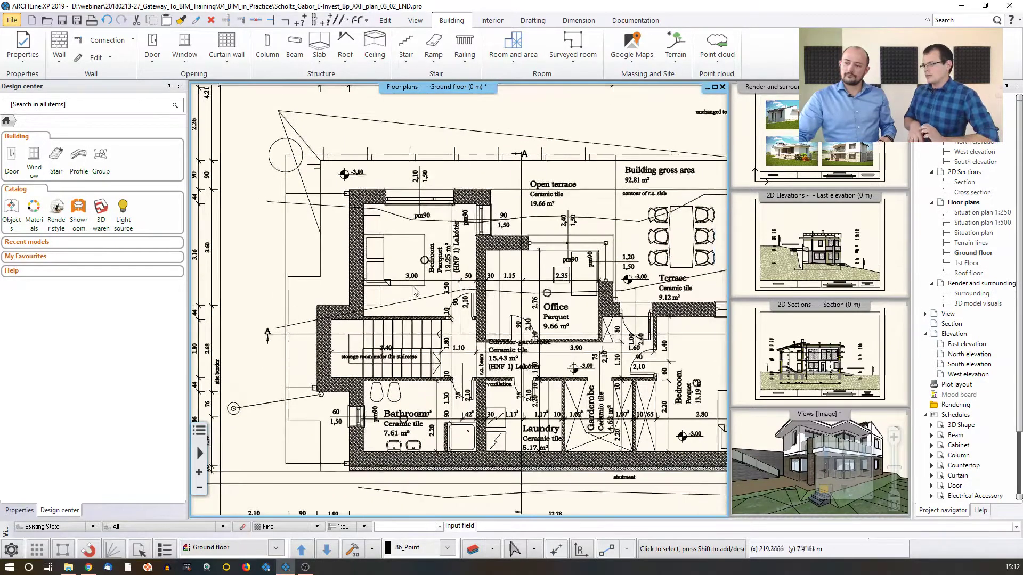
scroll(415, 291, "down", 2)
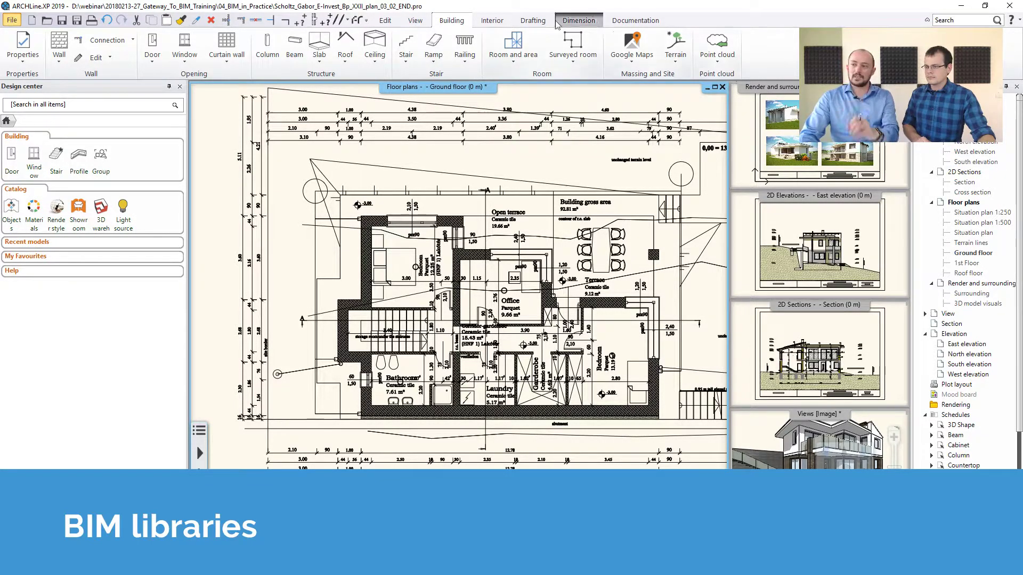
left_click(492, 20)
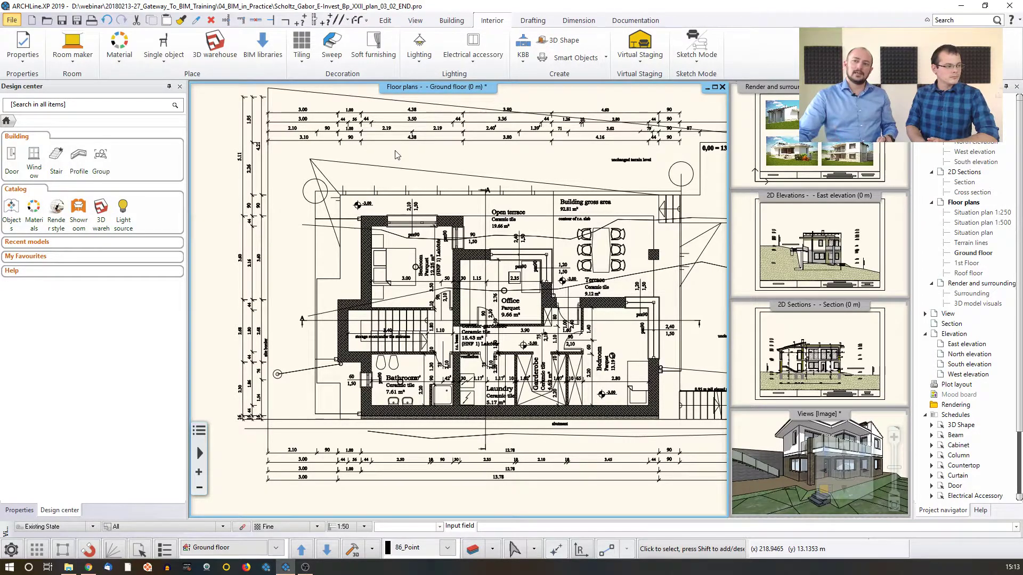
left_click(260, 48)
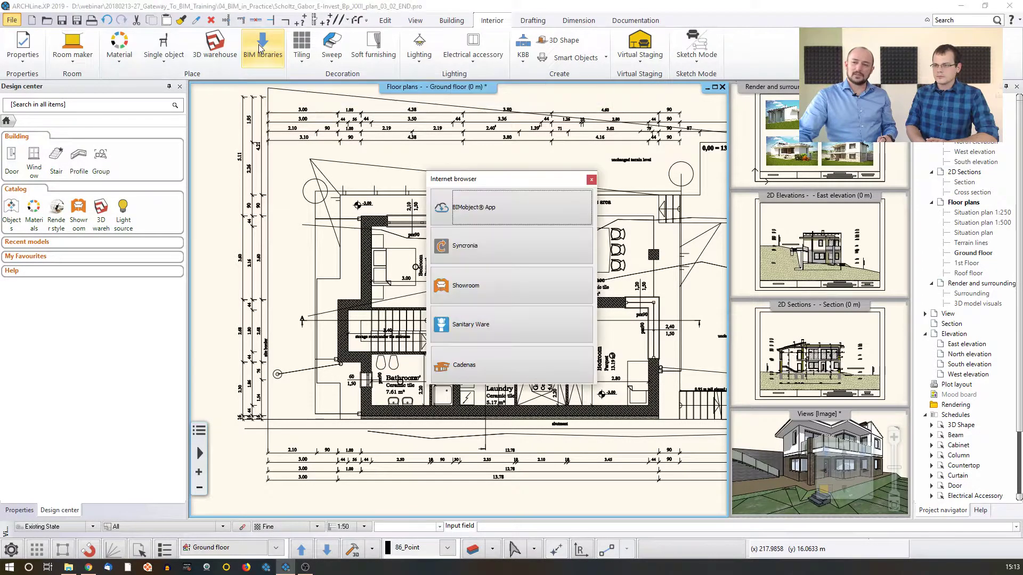
left_click(488, 212)
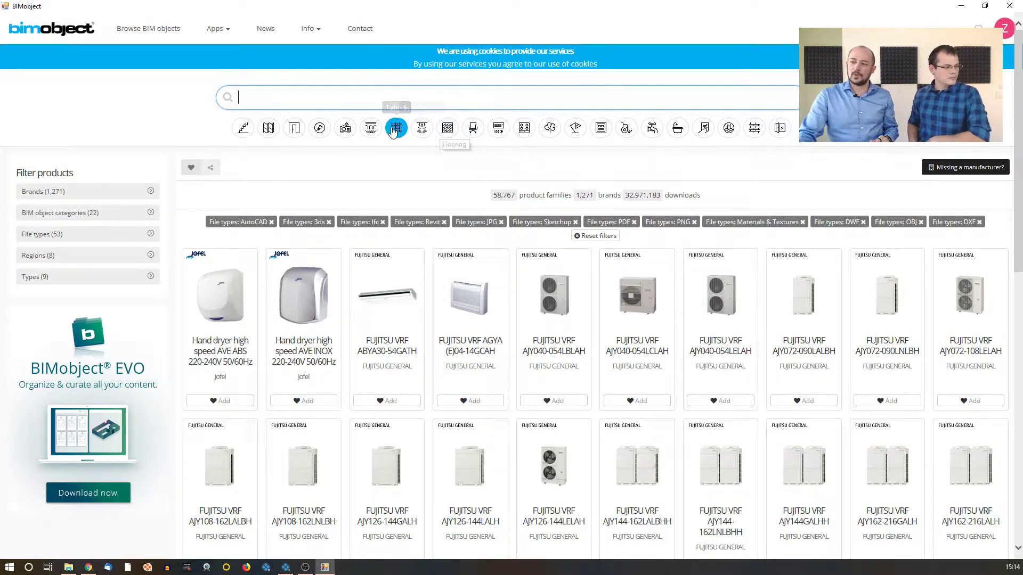
Filter the BIMobject catalogue by the Doors category and narrow it to Sliding Doors
left_click(294, 128)
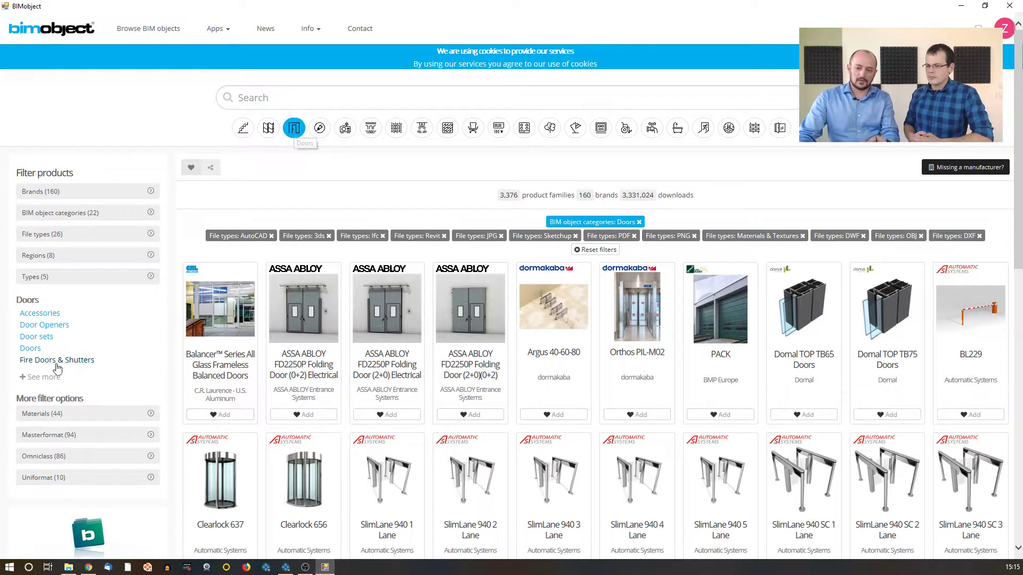
left_click(46, 383)
scroll(82, 391, "down", 2)
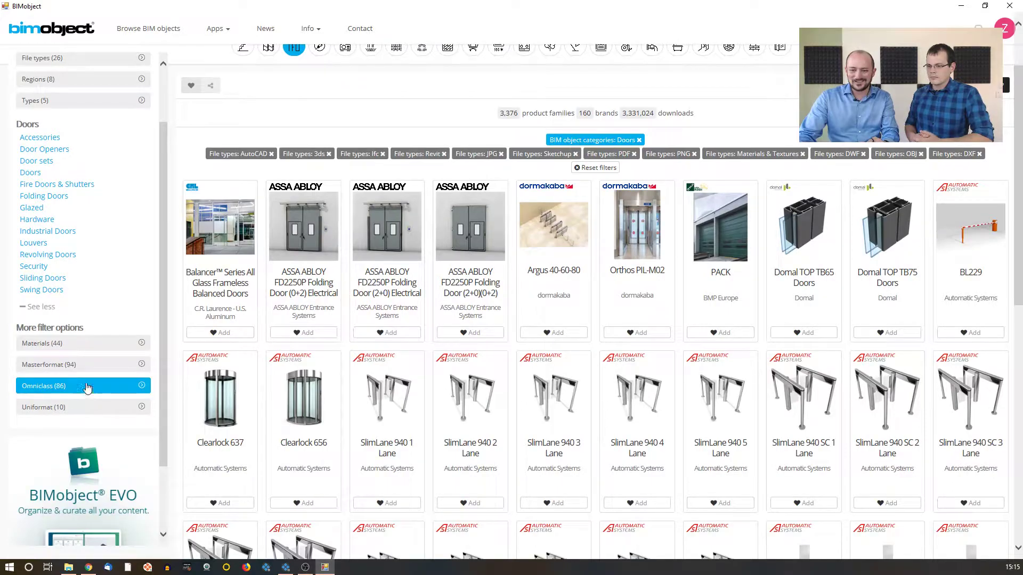
left_click(56, 279)
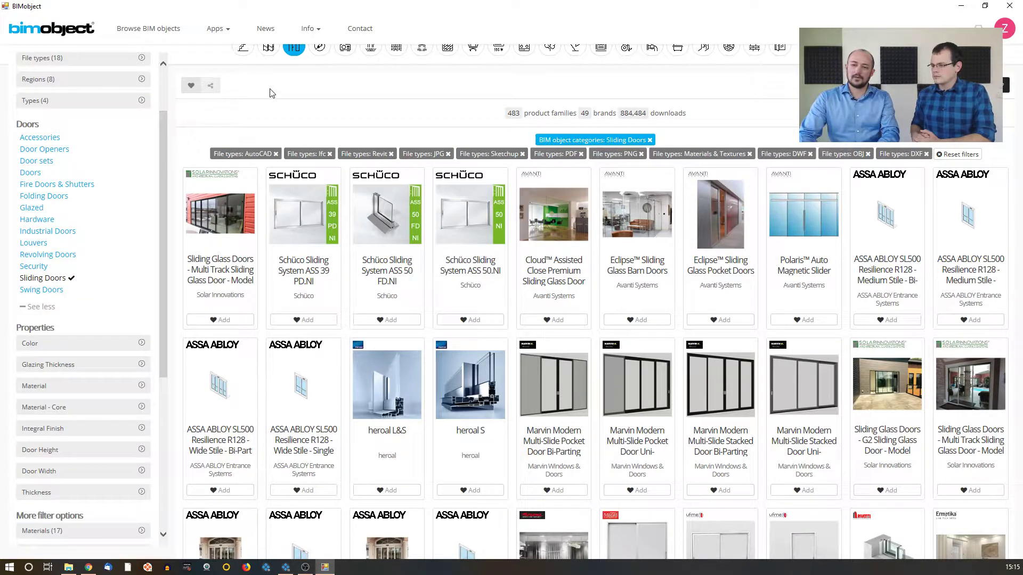
Look through the sliding door products and switch the category filter to Revolving Doors
scroll(356, 334, "up", 2)
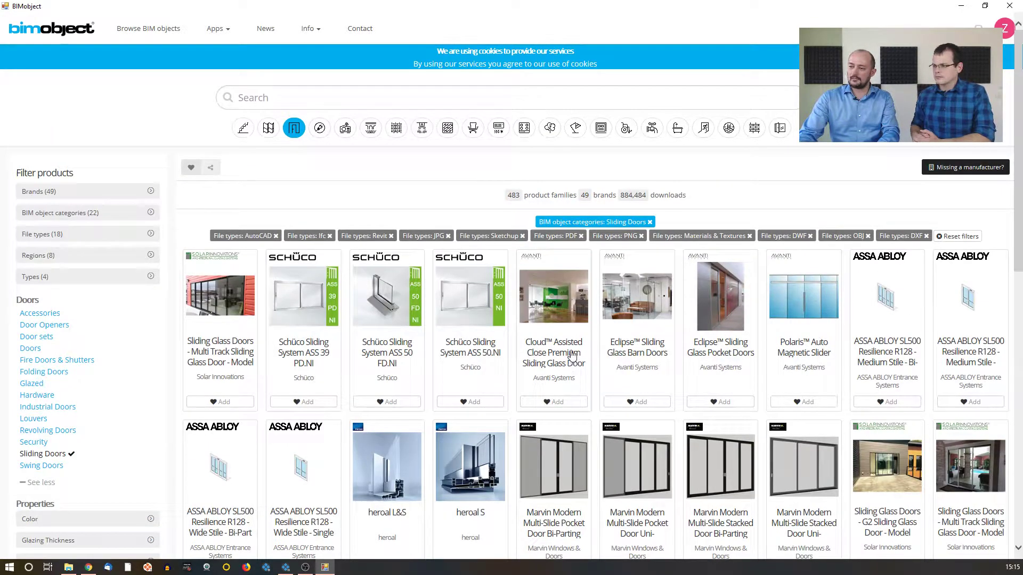
scroll(425, 240, "down", 5)
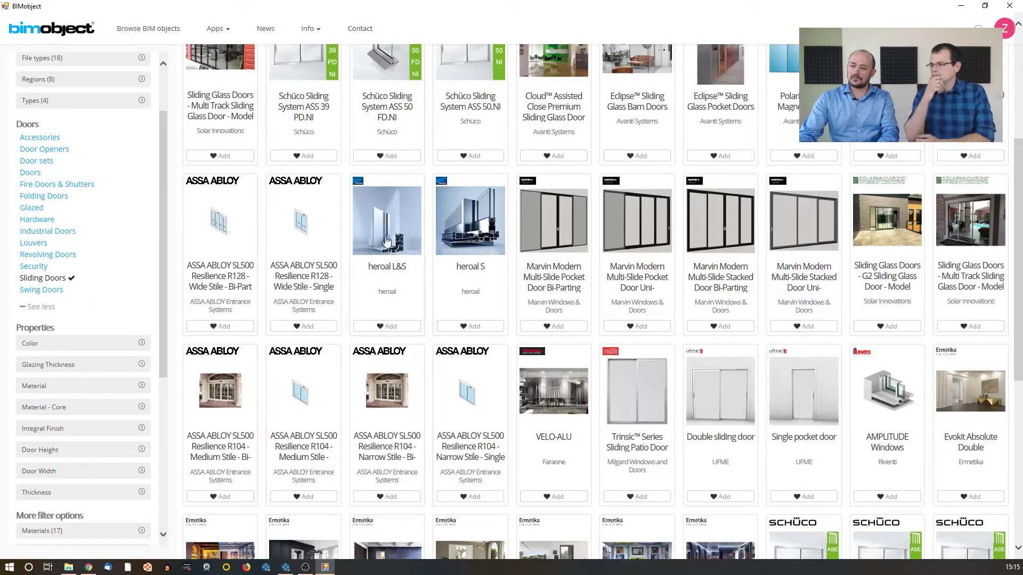
scroll(583, 325, "down", 4)
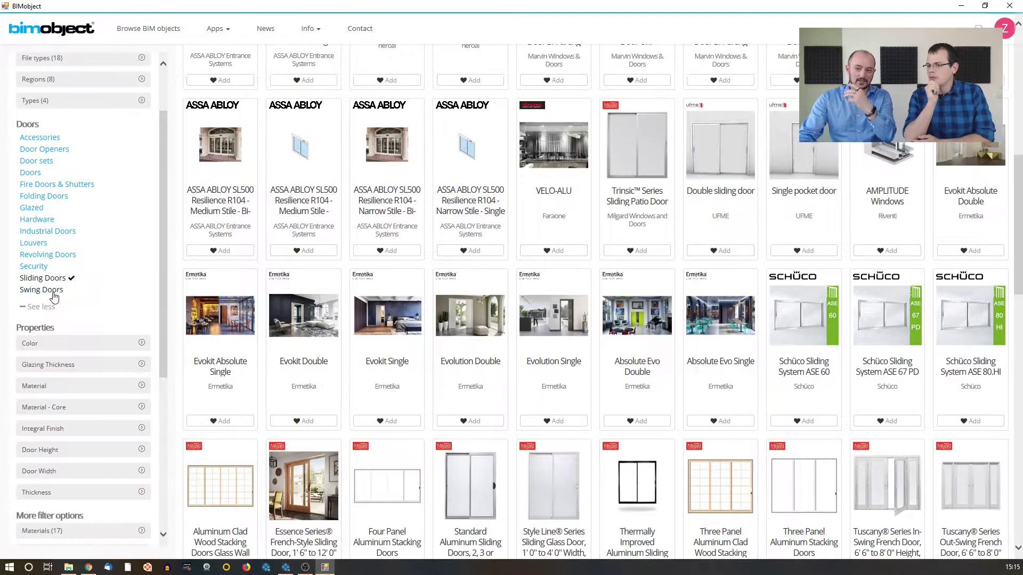
left_click(57, 258)
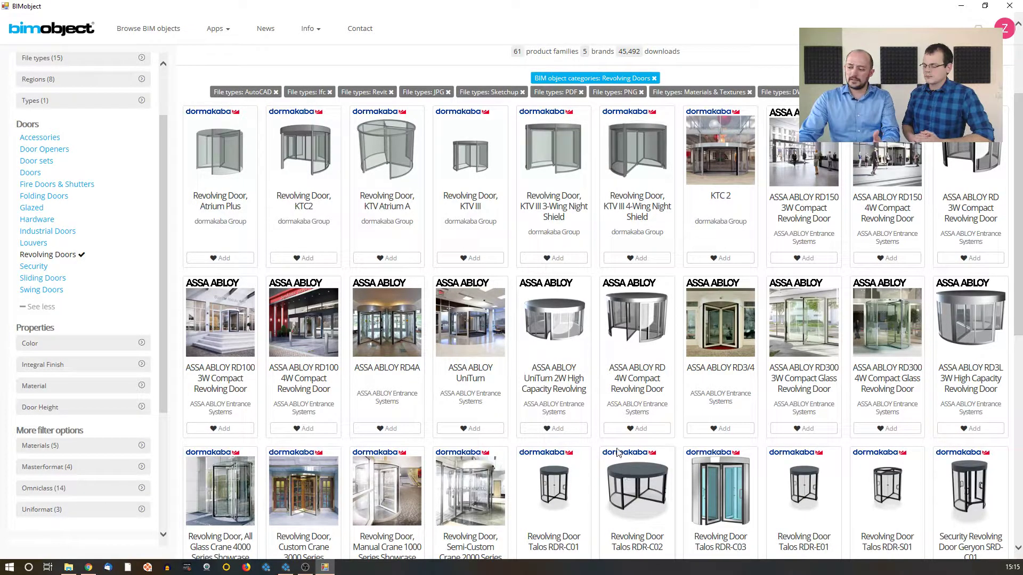
Open the Revolving Door Talos RDR-C02 product page and look through its details
left_click(618, 454)
scroll(605, 405, "down", 3)
scroll(596, 360, "up", 5)
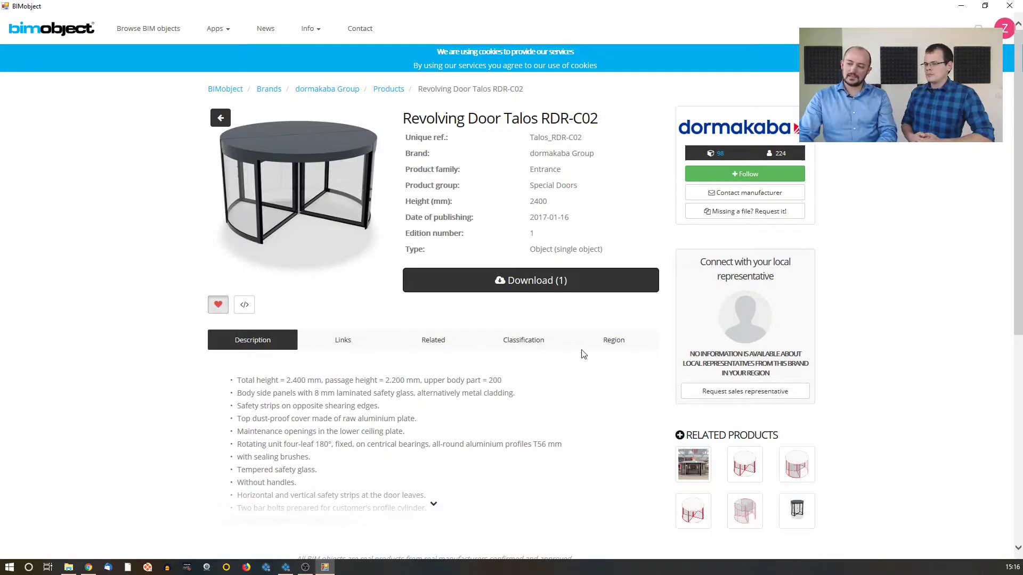
Download the Talos RDR-C02.rfa Revit file and import it with Medium arc resolution
left_click(552, 287)
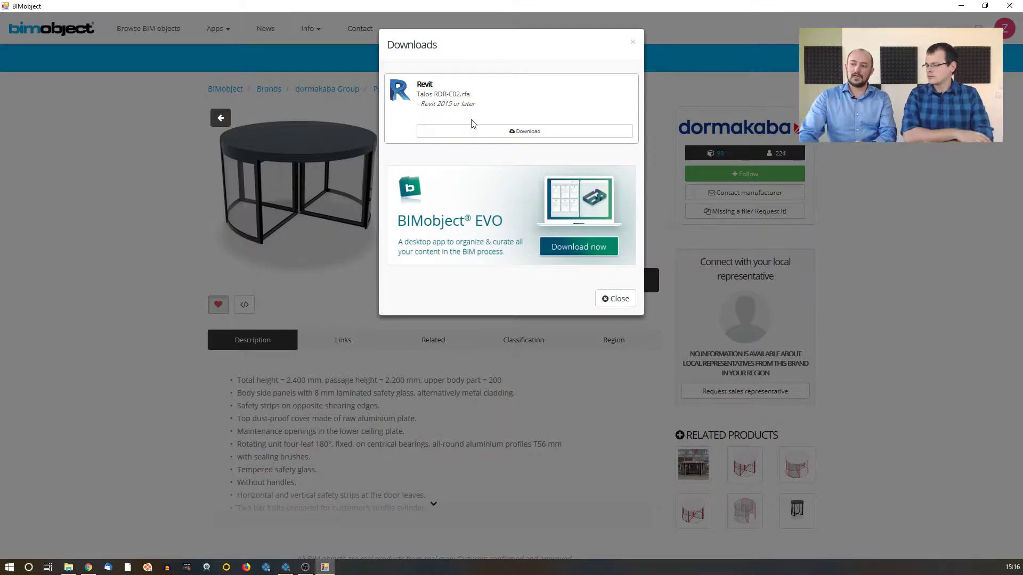
left_click(501, 133)
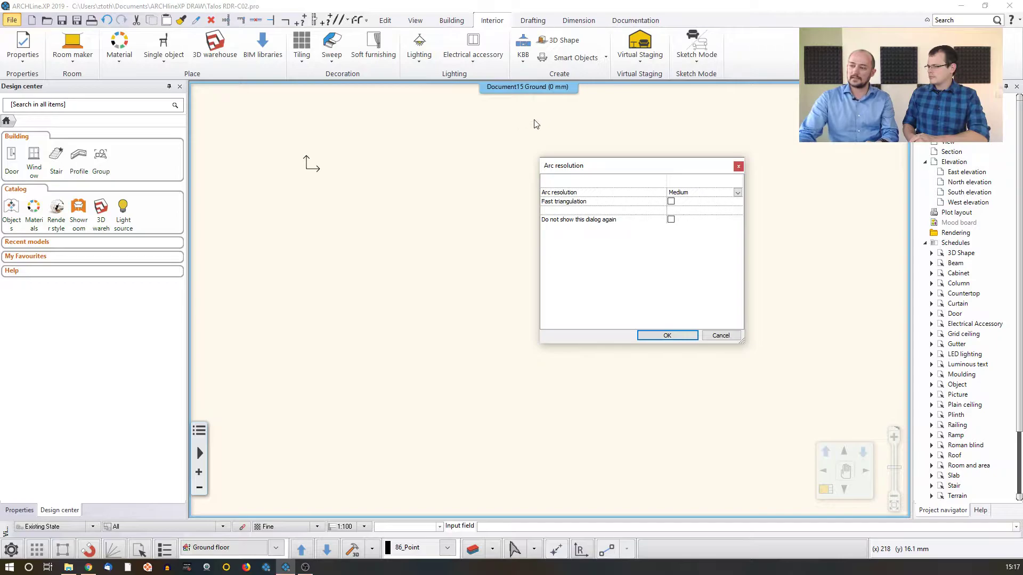
left_click(666, 337)
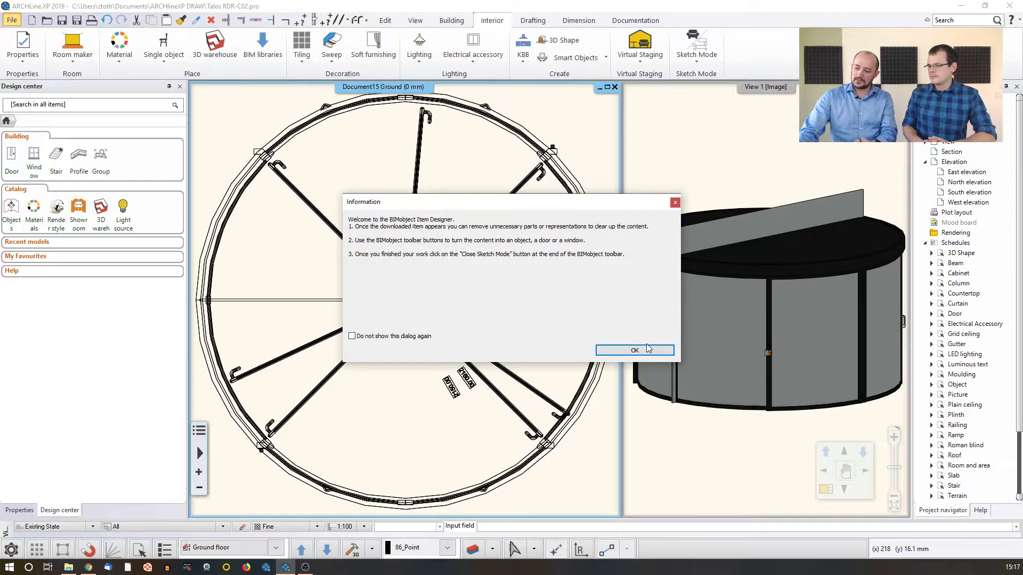
left_click(647, 349)
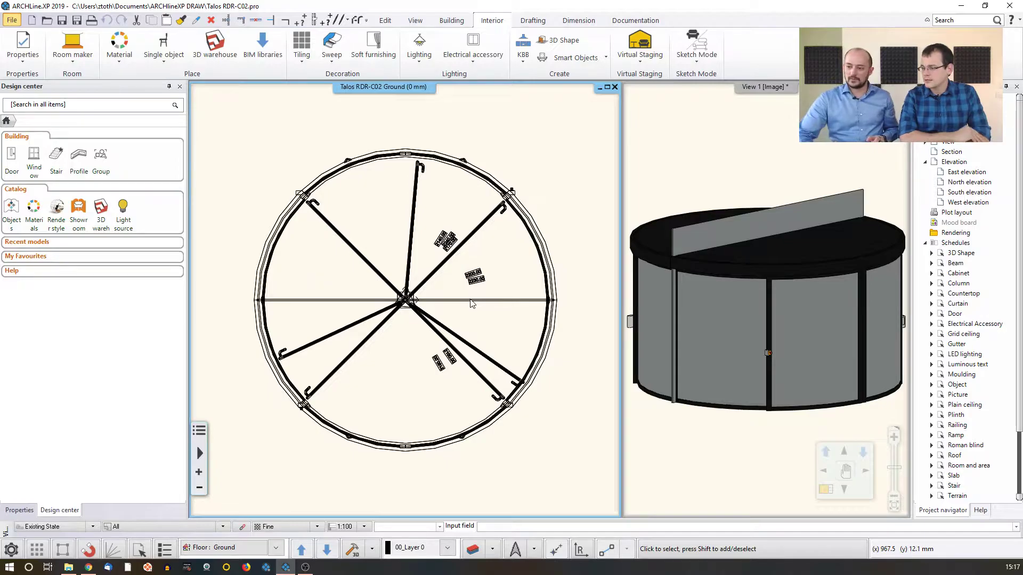
Delete the lower-left diagonal door leaf in plan with its handle, and the square IFC element at the revolving door's centre
scroll(434, 341, "up", 3)
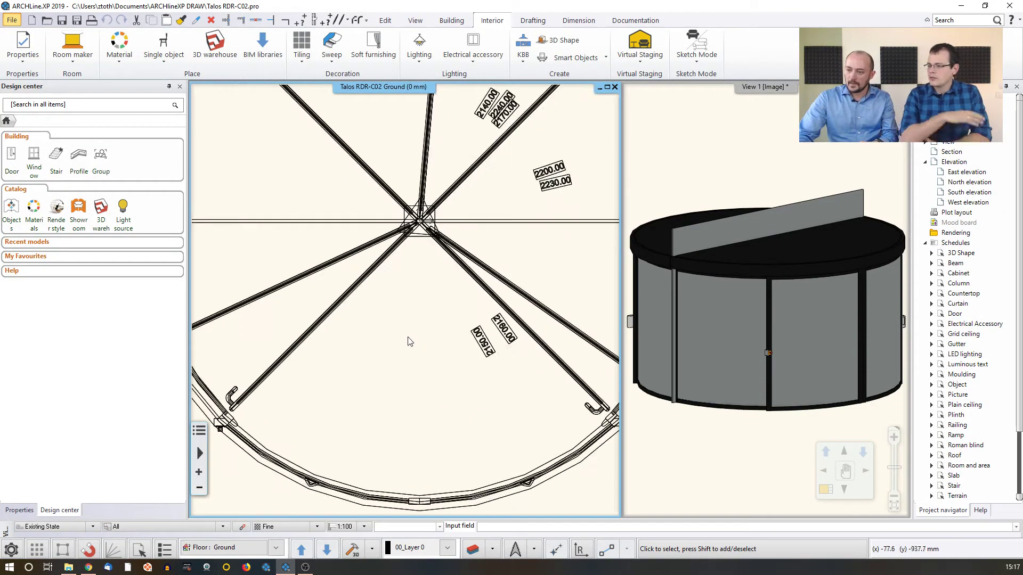
middle_click_drag(398, 354, 419, 345)
left_click(419, 423)
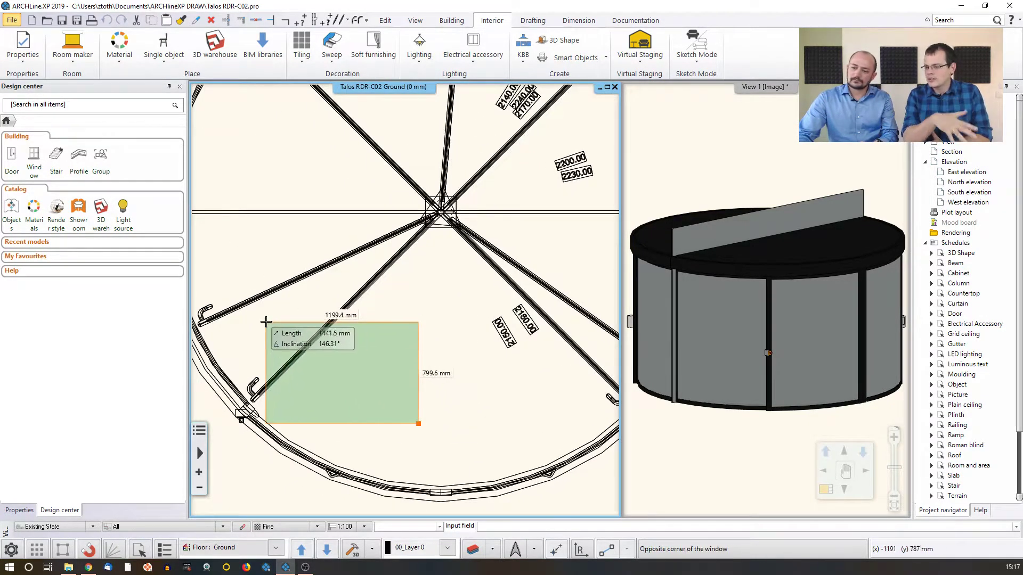
left_click(297, 314)
key("Escape")
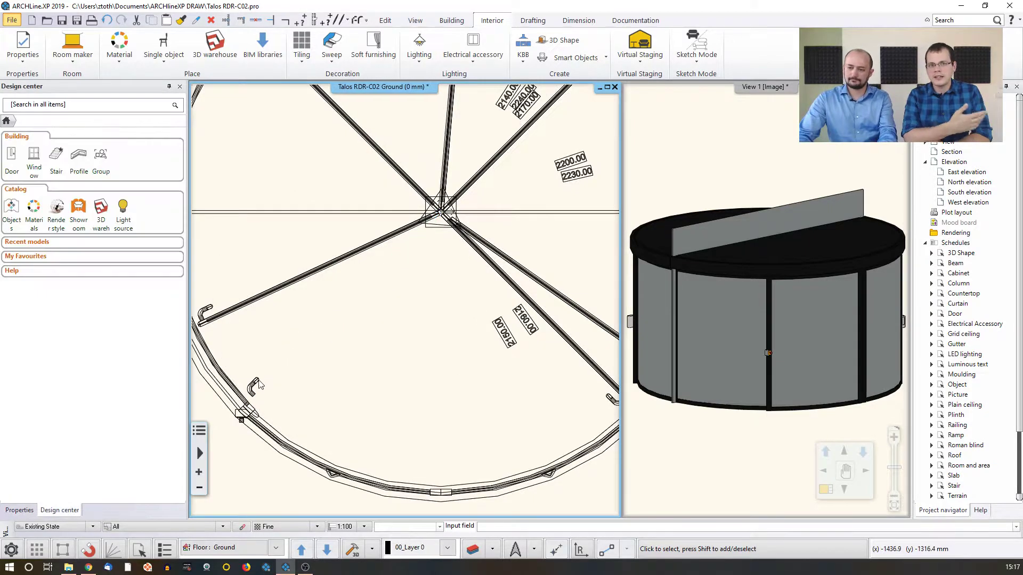
left_click(255, 386)
key("Delete")
left_click(432, 228)
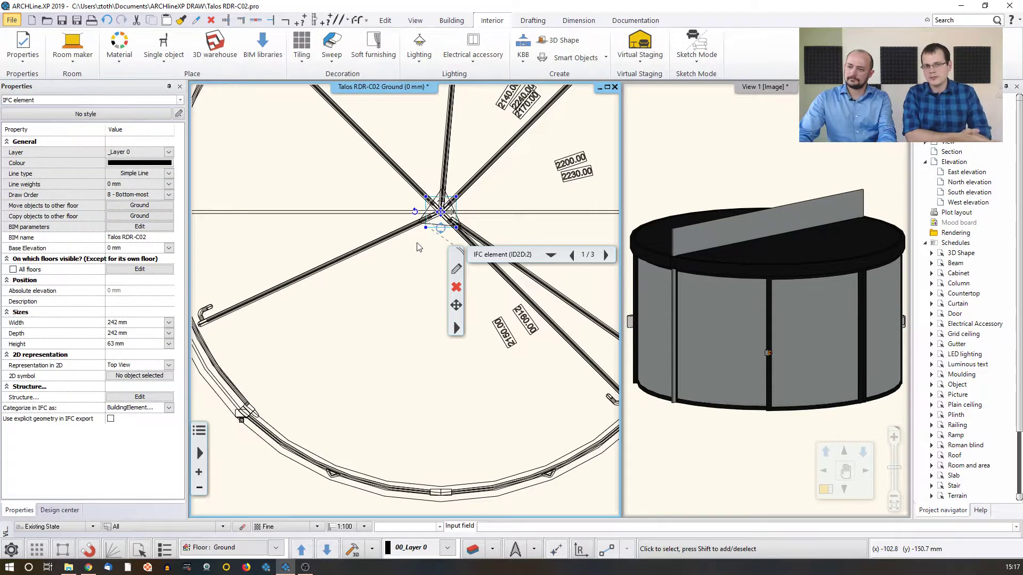
key("Delete")
Delete the upper-left diagonal door leaf with its handle, and the horizontal panel crossing the revolving door in plan
middle_click_drag(414, 222, 414, 228)
middle_click_drag(372, 196, 376, 210)
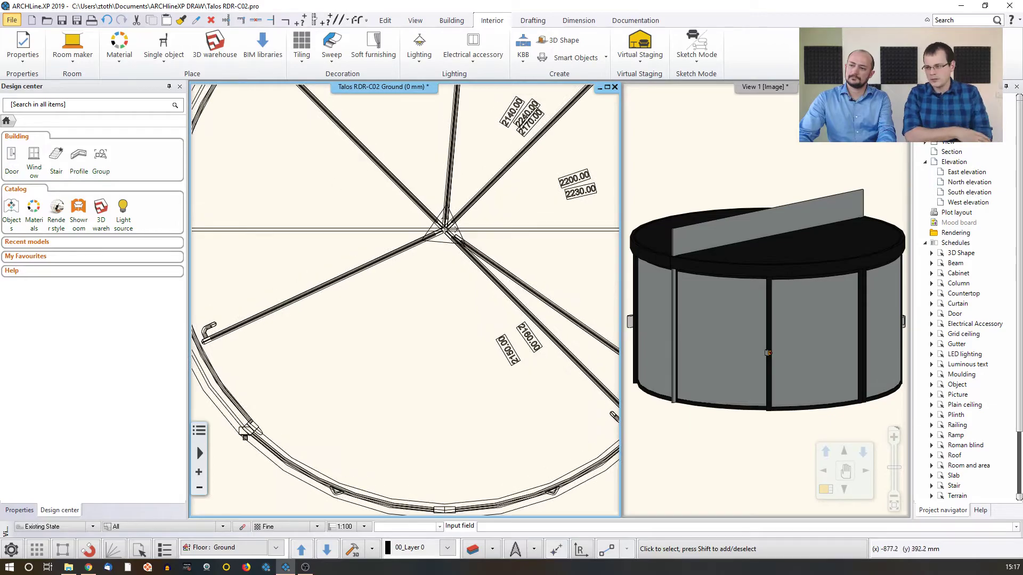
middle_click_drag(349, 172, 382, 246)
left_click_drag(383, 251, 308, 113)
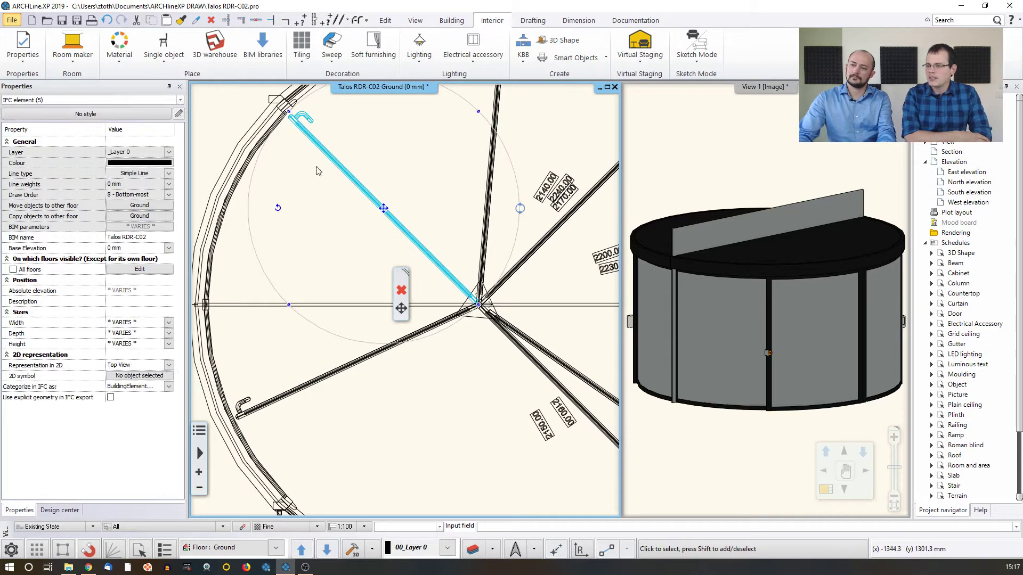
key("Delete")
left_click(348, 306)
key("Delete")
Delete the upper-right diagonal door leaf, its handle and the height labels around it from the plan
middle_click_drag(412, 267, 274, 246)
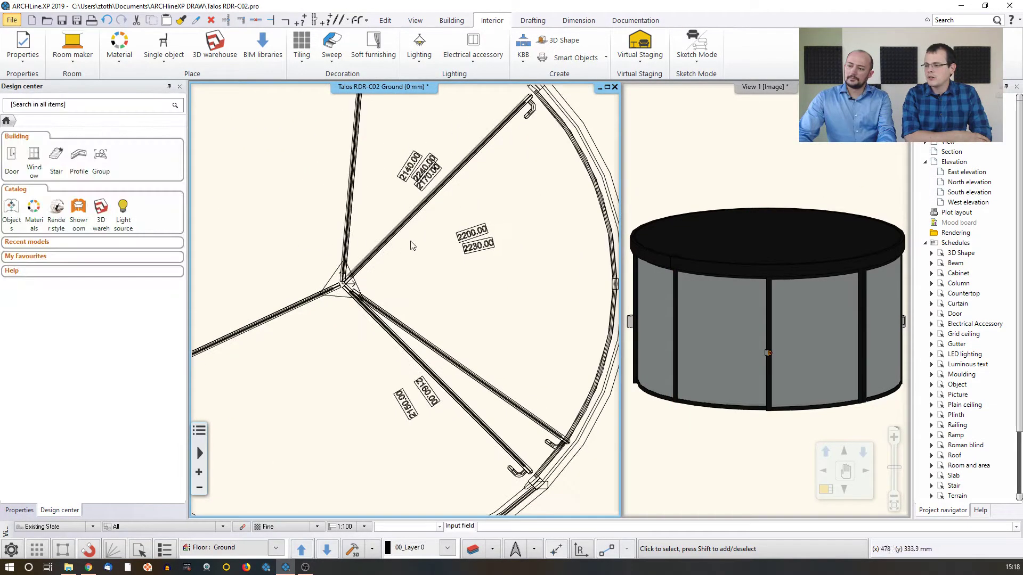
left_click(511, 276)
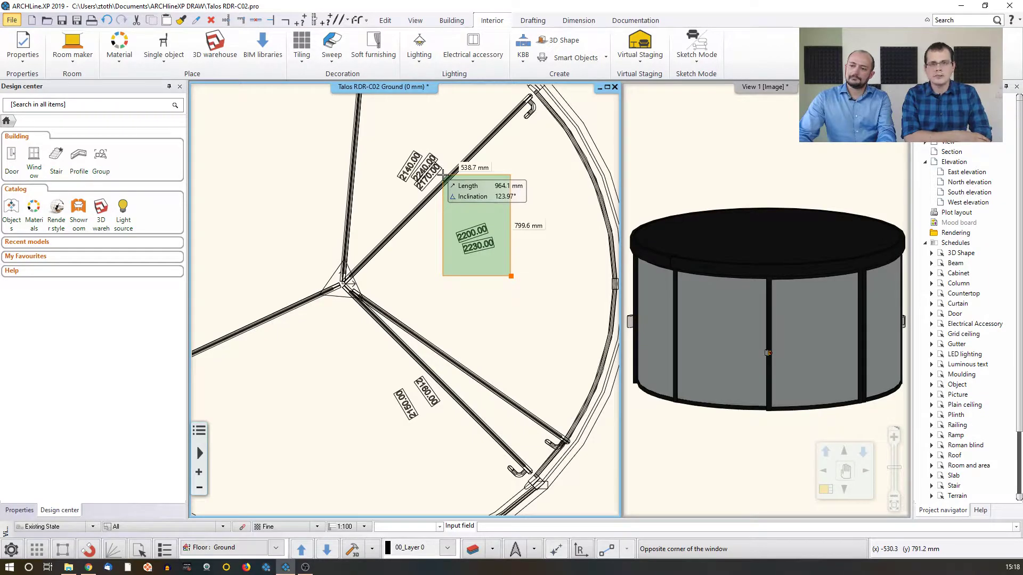
left_click(413, 143)
key("Delete")
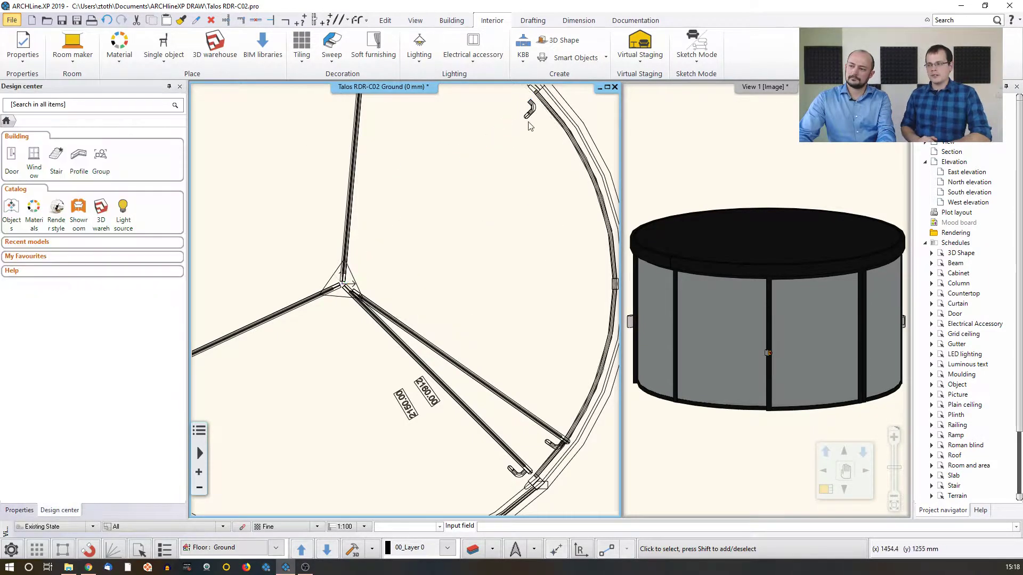
left_click(530, 126)
key("Delete")
Delete the steeper of the two lower-right door leaves, its handle and the two remaining height labels, leaving a three-wing layout
middle_click_drag(442, 298, 461, 279)
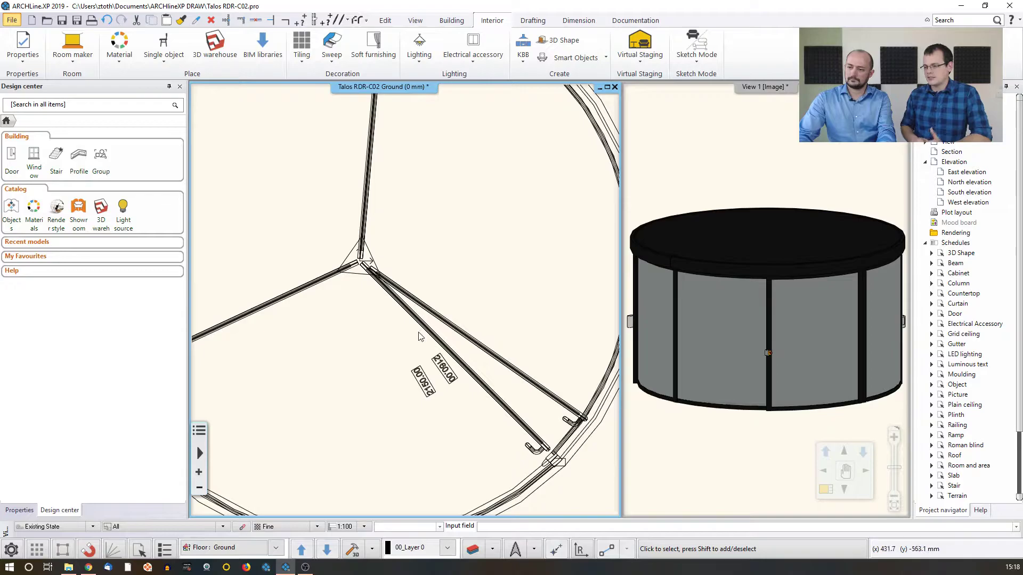
left_click(437, 341)
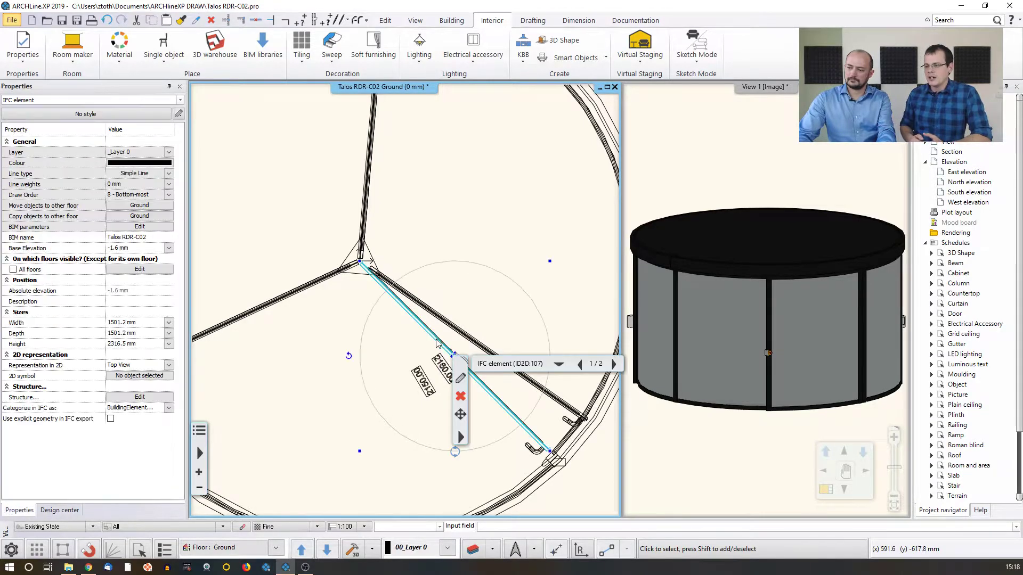
key("Delete")
left_click(534, 449)
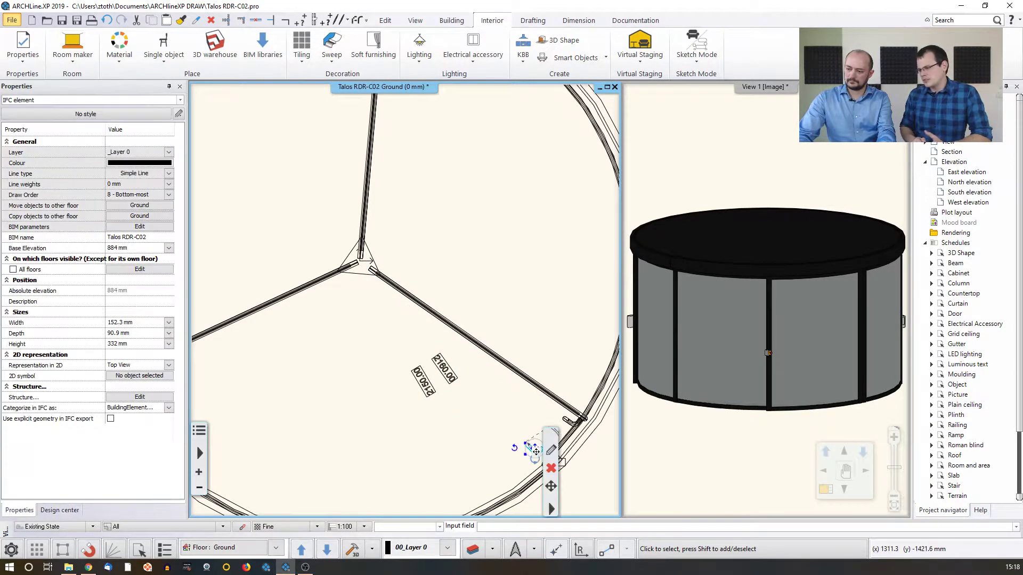
key("Delete")
left_click_drag(503, 427, 397, 347)
key("Delete")
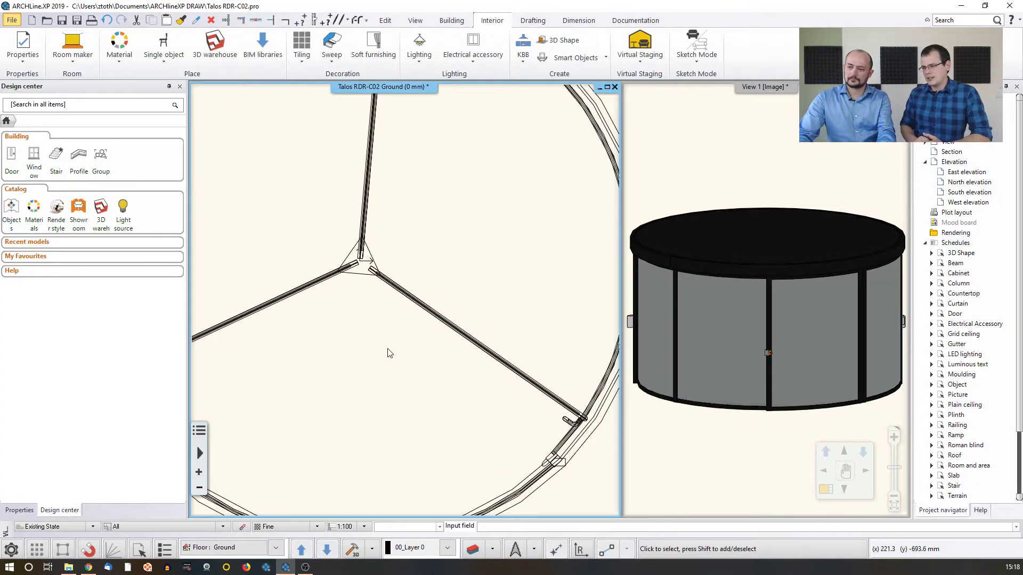
middle_click(389, 353)
middle_click(390, 353)
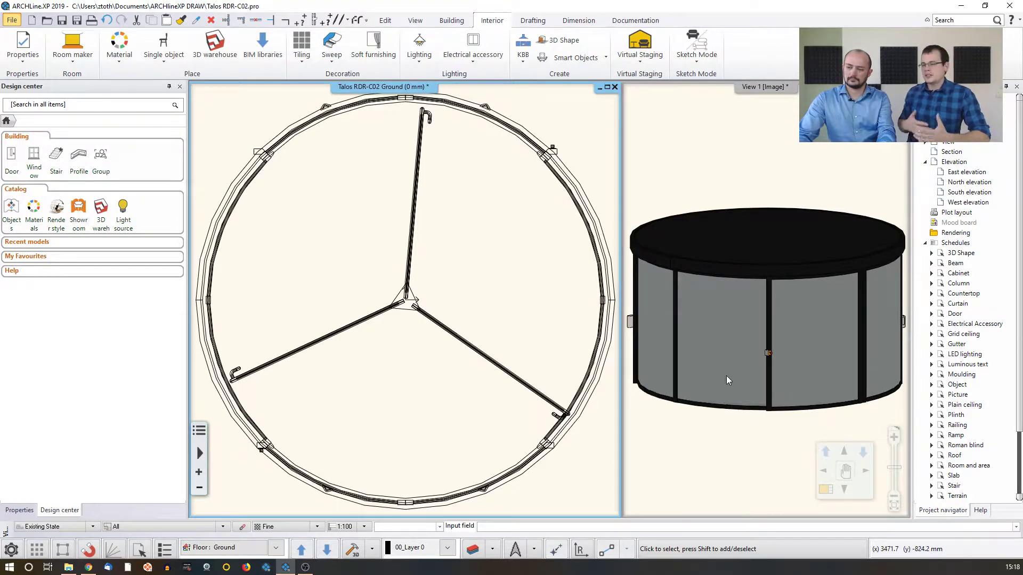
Find glass in the materials catalogue and replace the grey panel material in the 3D view with Blue glass 02
left_click(701, 338)
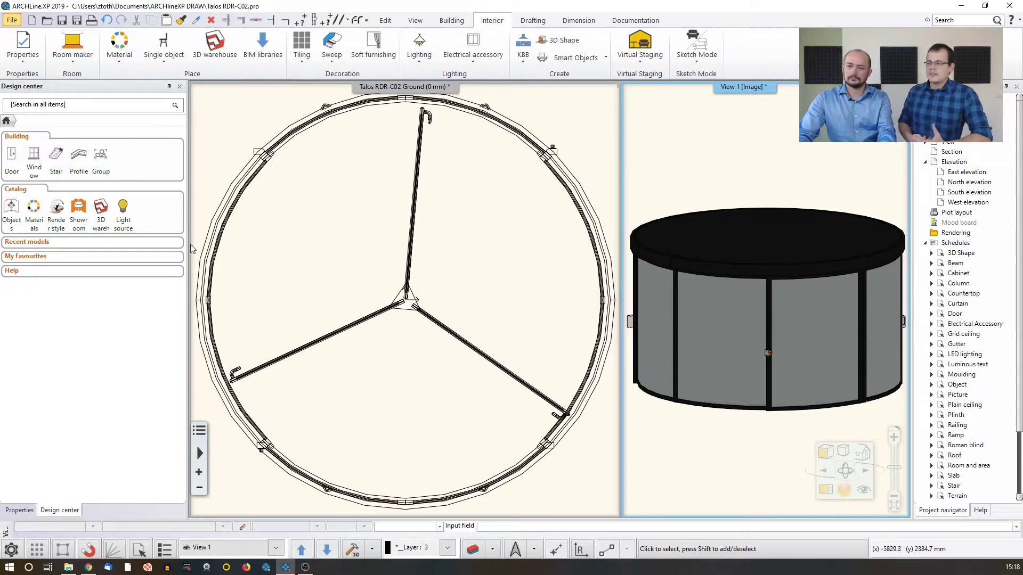
left_click(33, 208)
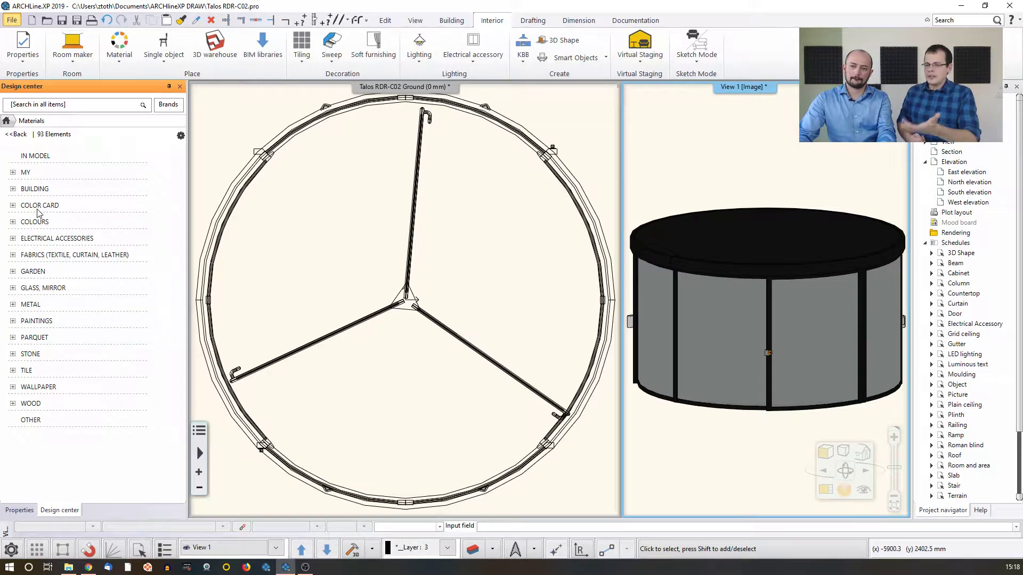
left_click(35, 107)
type("g")
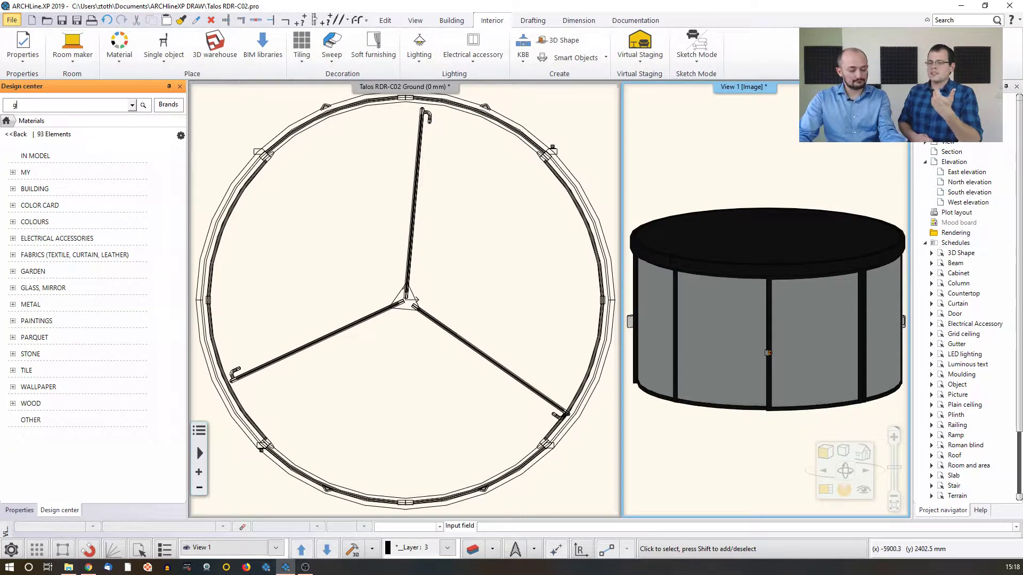
type("lass")
key("Return")
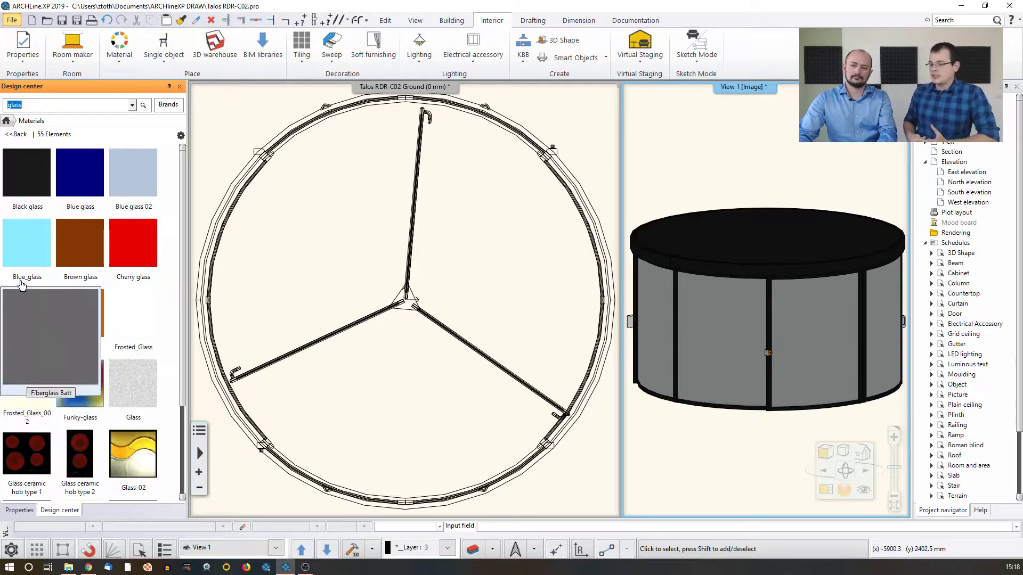
mouse_move(135, 176)
left_mouse_down()
mouse_move(668, 336)
mouse_move(715, 327)
left_mouse_up()
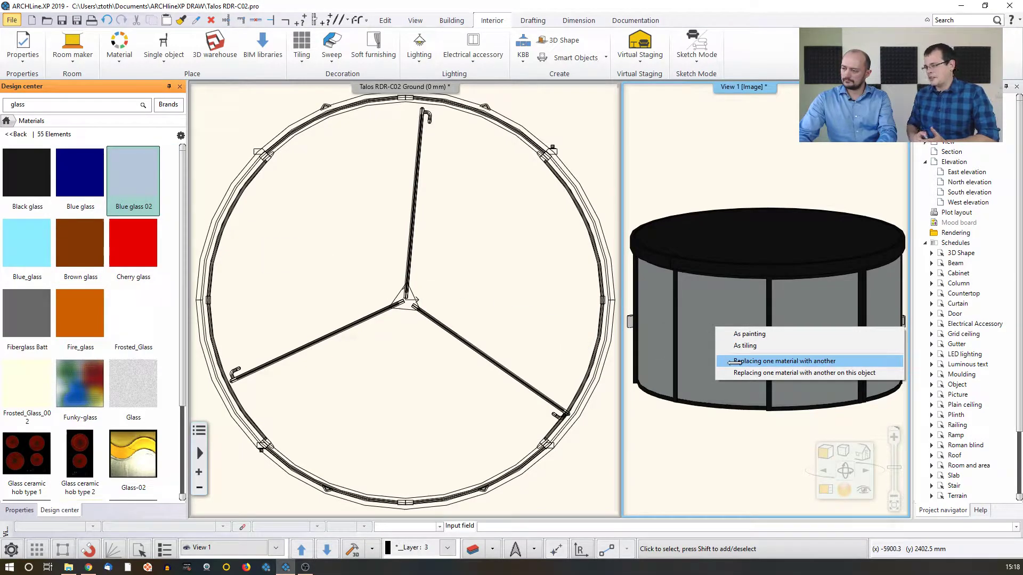
left_click(735, 362)
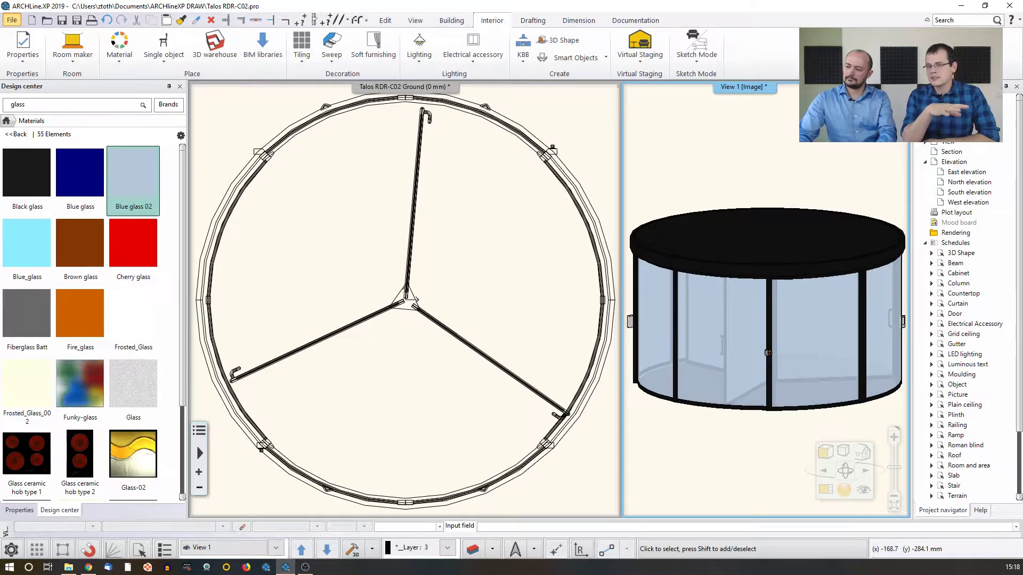
scroll(714, 349, "down", 2)
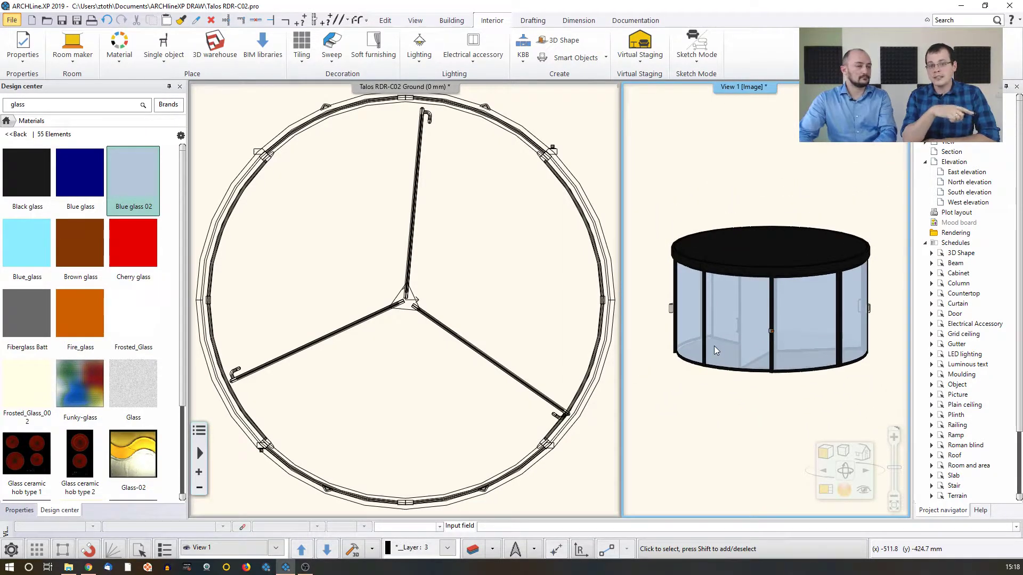
Start defining a new door from the cleaned-up model with the Sketch Mode New door command
left_click(501, 311)
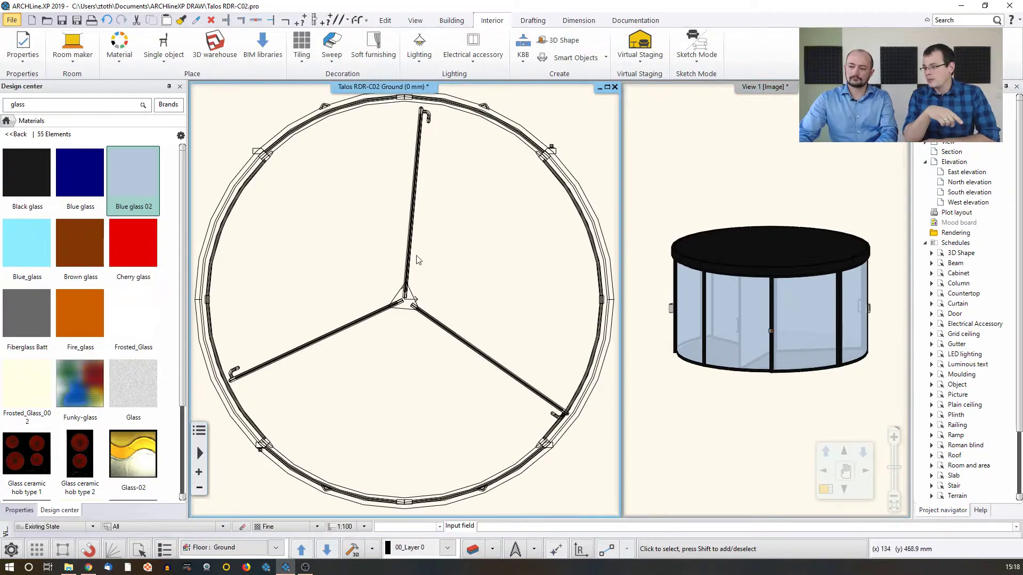
scroll(427, 261, "down", 2)
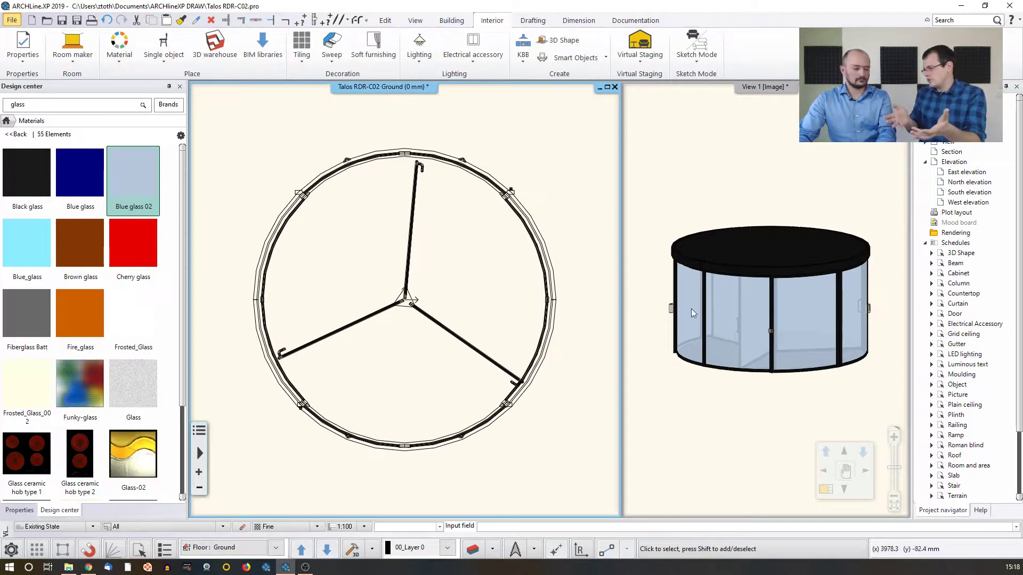
mouse_move(787, 328)
middle_mouse_down()
mouse_move(783, 272)
mouse_move(779, 337)
middle_mouse_up()
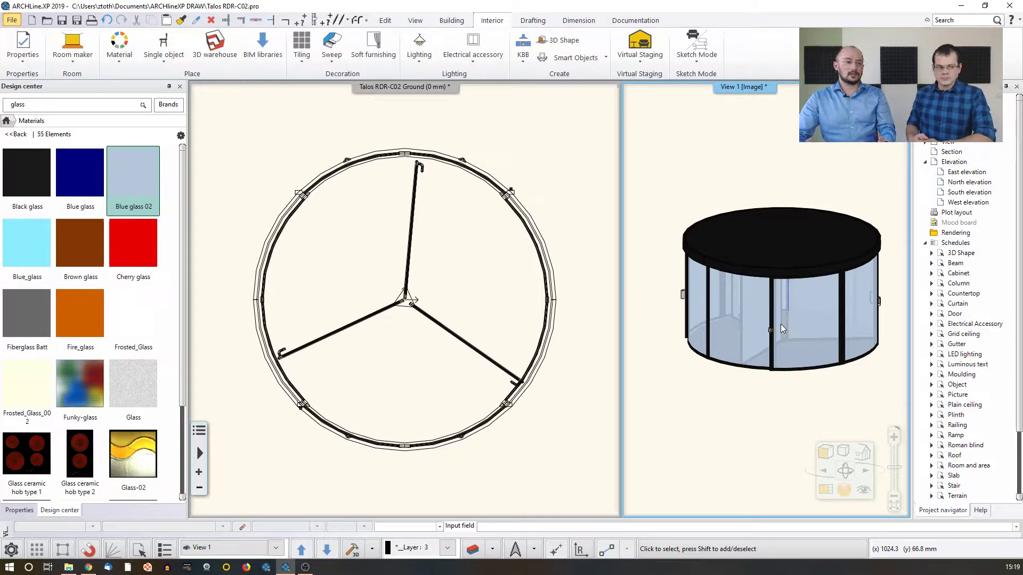
left_click(550, 158)
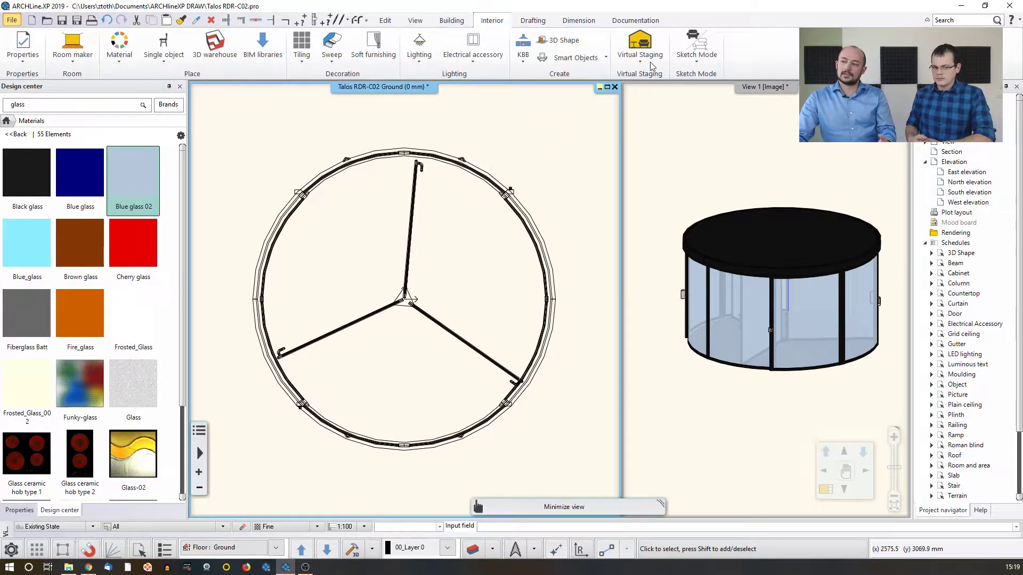
left_click(696, 62)
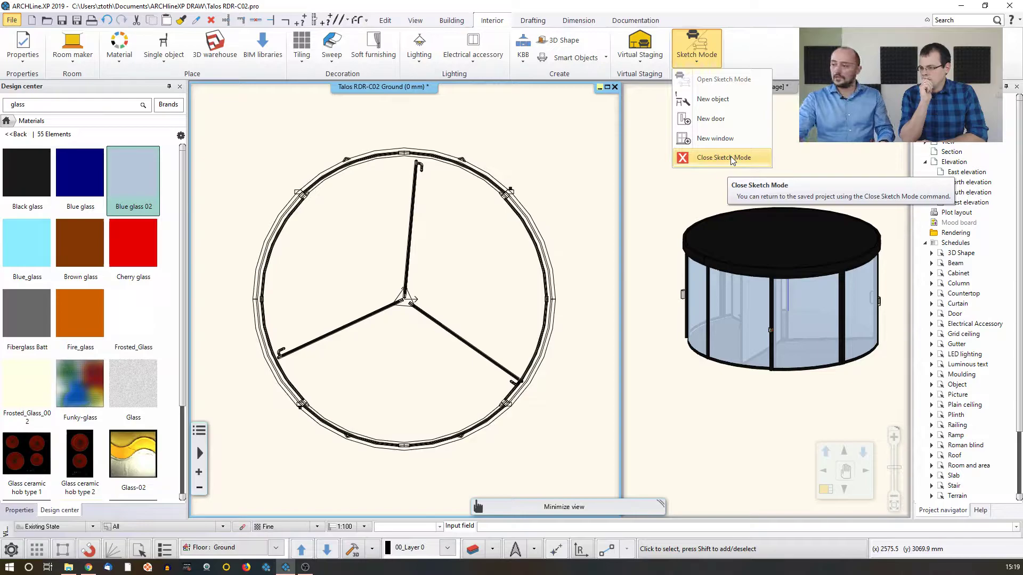
left_click(721, 137)
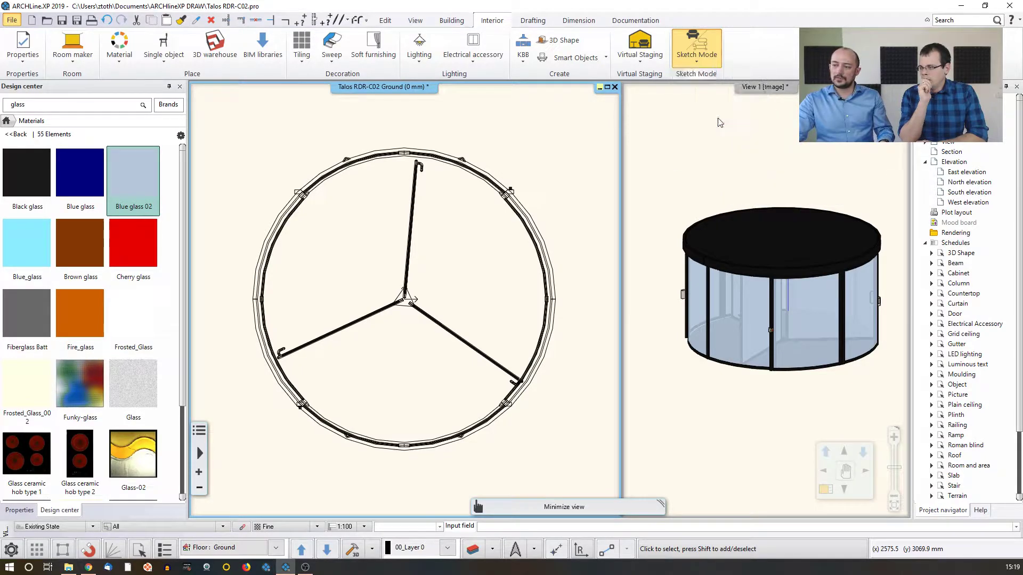
left_click_drag(452, 157, 508, 125)
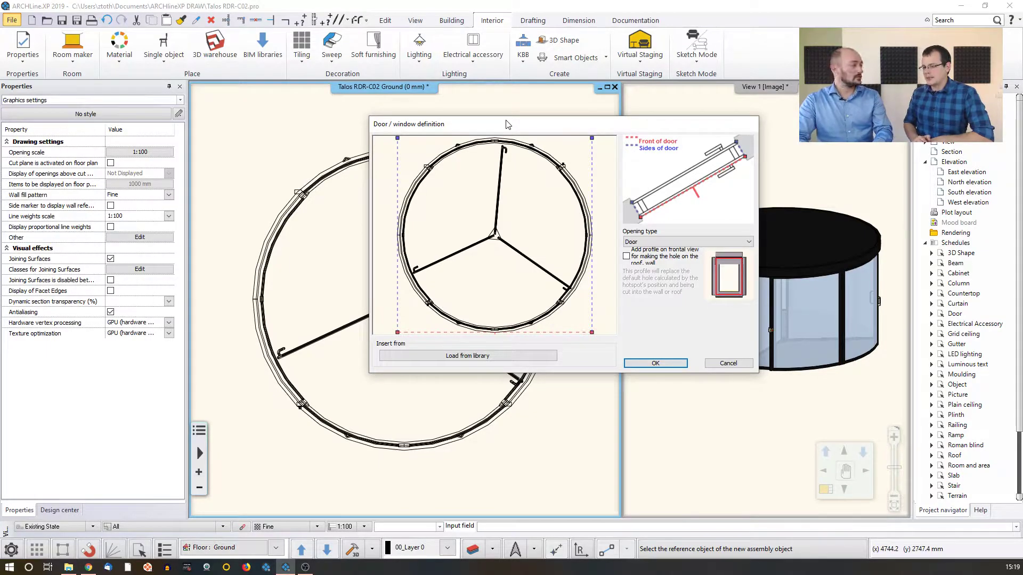
Move the front and rear hotspots on the left side of the door plan close to the middle of the circular frame
scroll(435, 220, "up", 2)
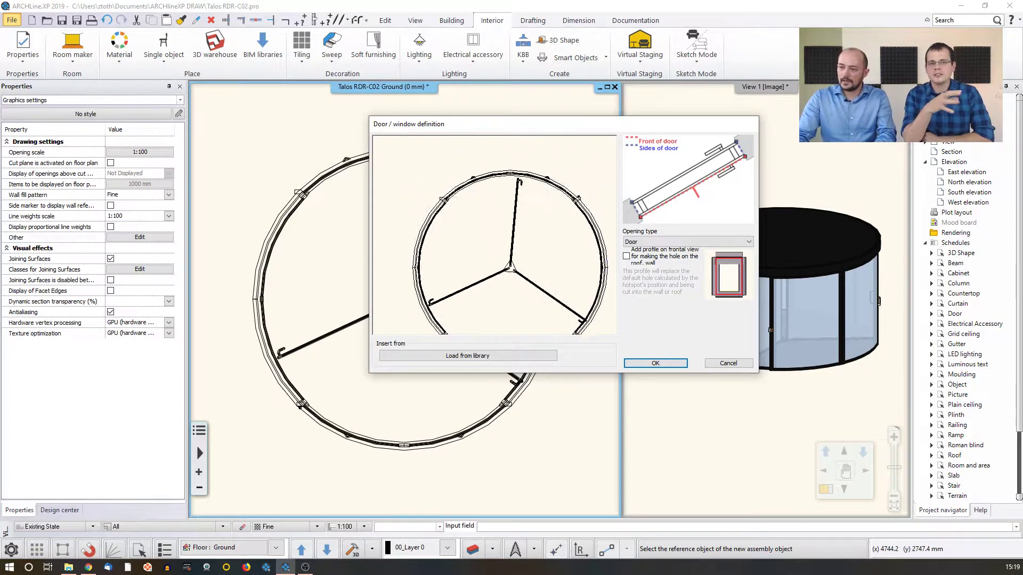
left_click_drag(434, 216, 434, 304)
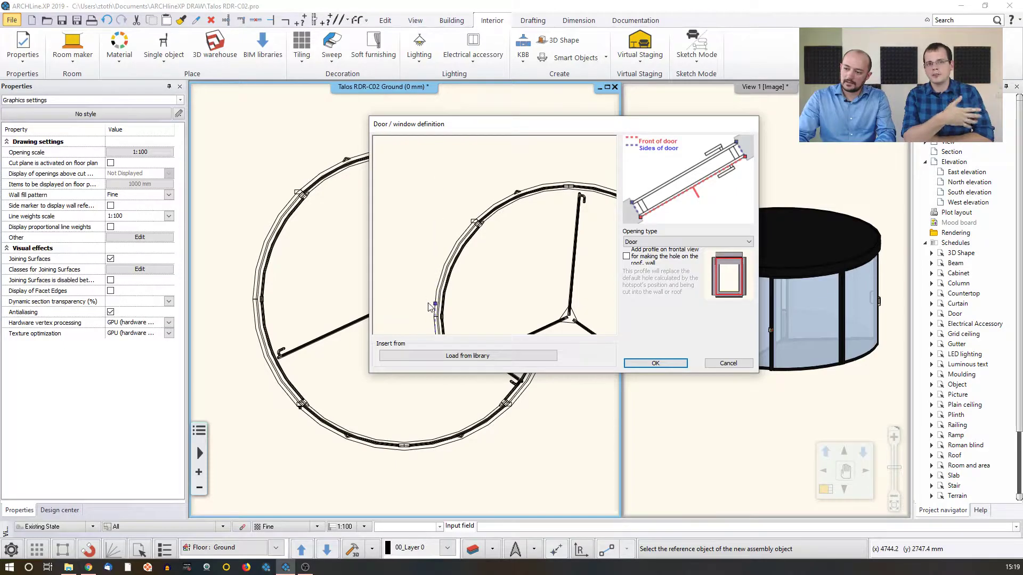
middle_click_drag(434, 305, 446, 202)
scroll(447, 201, "down", 1)
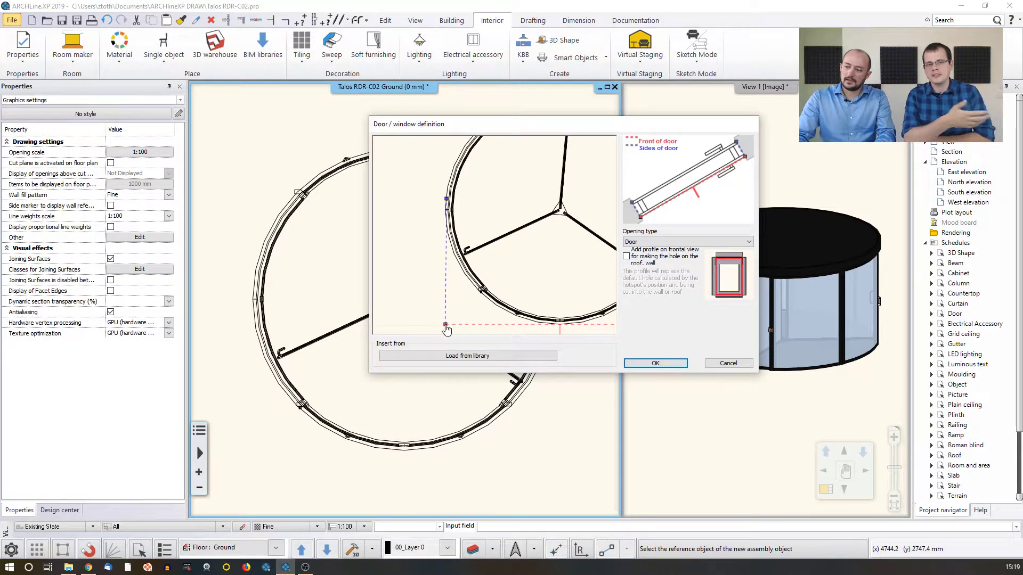
left_click_drag(445, 325, 444, 228)
middle_click_drag(518, 197, 418, 222)
scroll(426, 224, "down", 1)
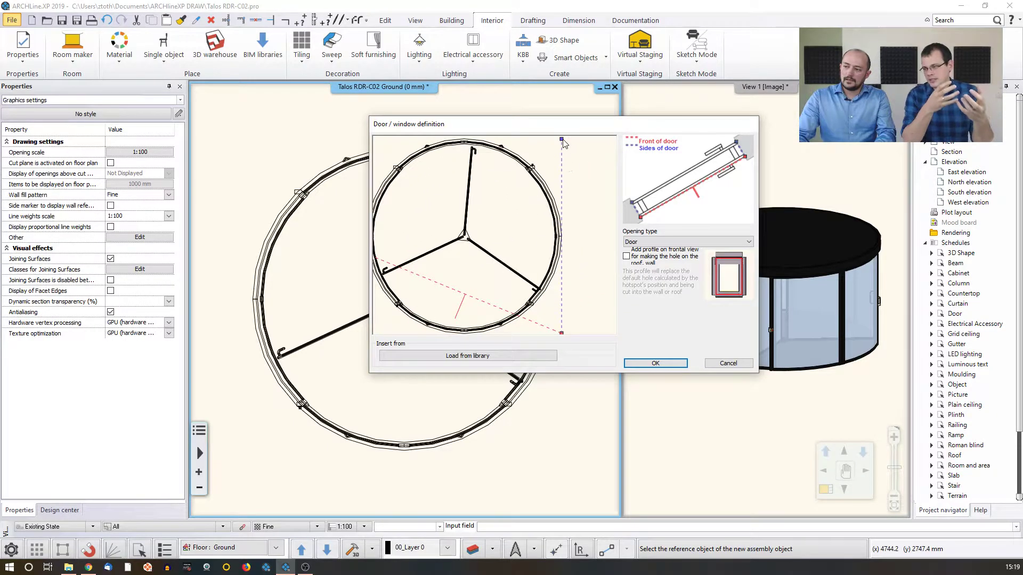
Snap the front and rear hotspots on the right side of the door plan to the outer corners of the right frame post
left_click_drag(562, 141, 562, 231)
left_click_drag(562, 336, 564, 274)
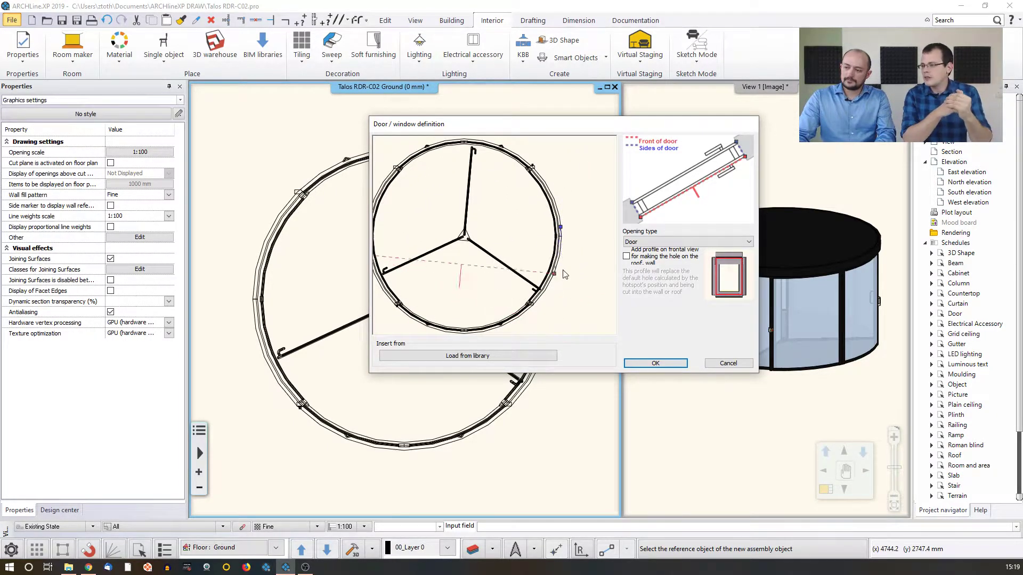
scroll(564, 274, "up", 3)
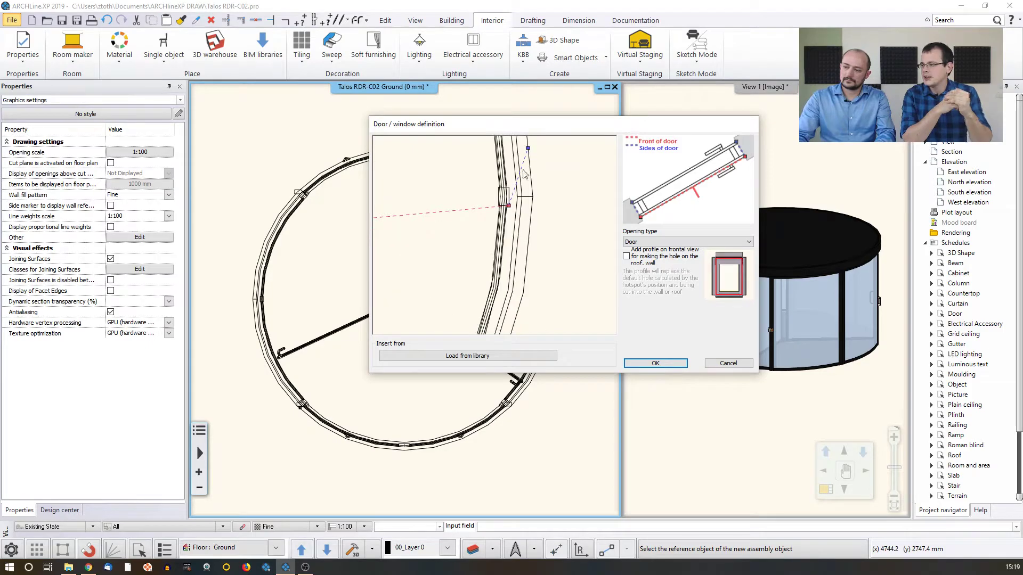
left_click_drag(528, 148, 540, 198)
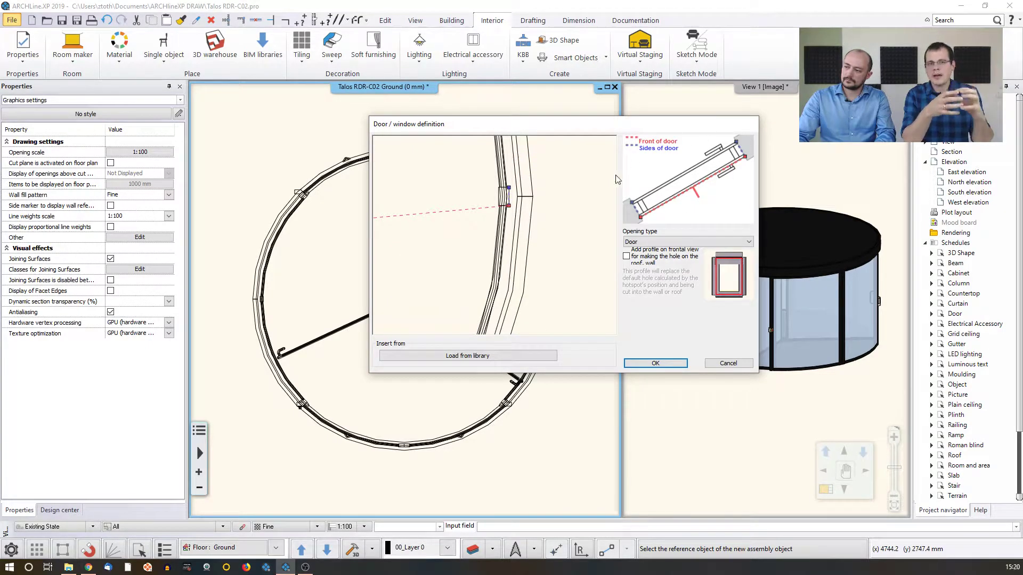
Snap the two left hotspots to the outer corners of the left frame post so the front line runs horizontally through the door
scroll(591, 211, "down", 3)
middle_click_drag(410, 212, 605, 211)
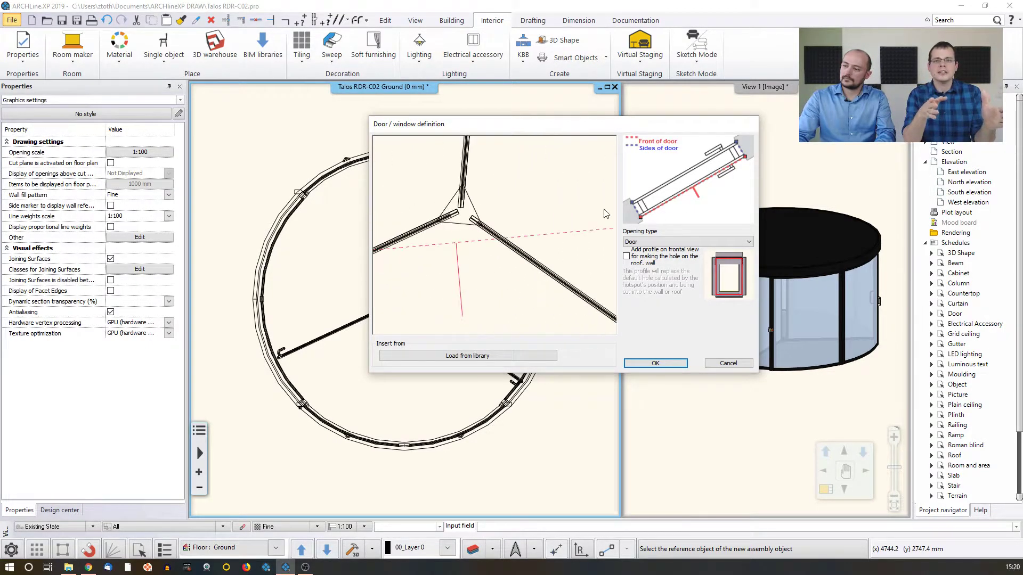
middle_click_drag(376, 214, 525, 221)
left_click_drag(441, 268, 450, 204)
scroll(450, 206, "up", 5)
scroll(489, 239, "down", 6)
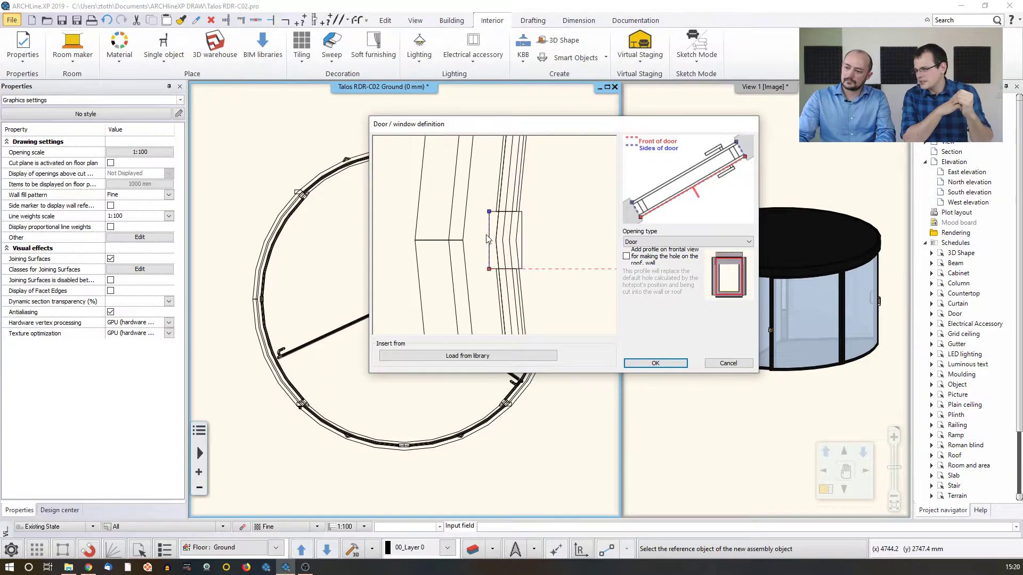
Check the hotspots on both side posts and confirm the door definition
scroll(495, 230, "down", 3)
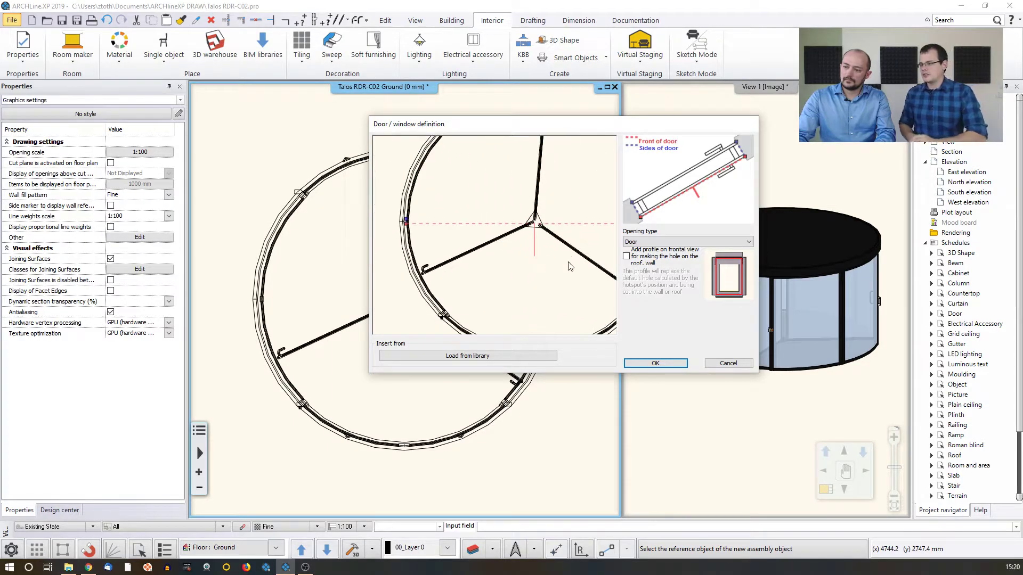
scroll(501, 221, "up", 6)
scroll(501, 222, "down", 5)
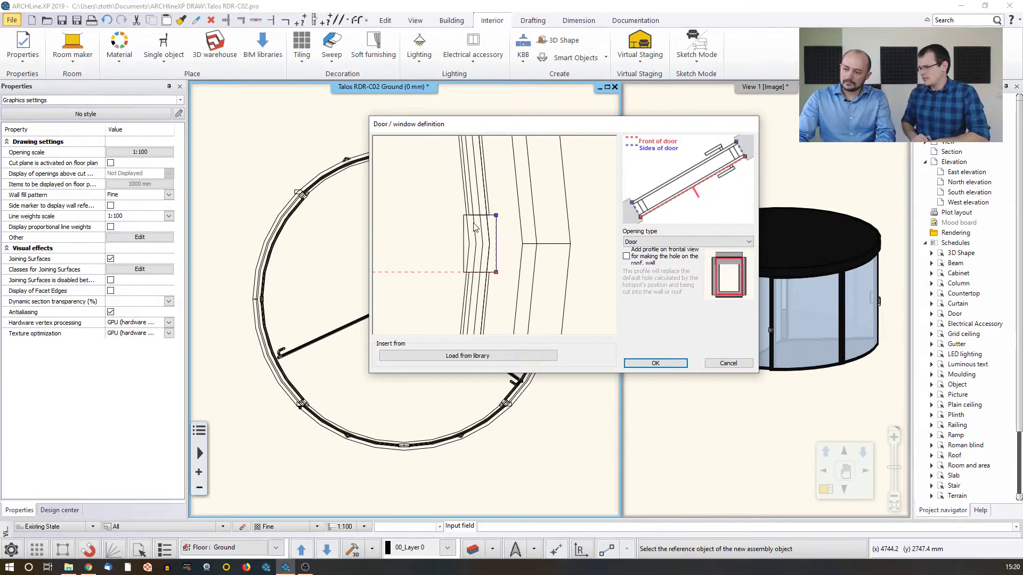
middle_click_drag(463, 262, 529, 251)
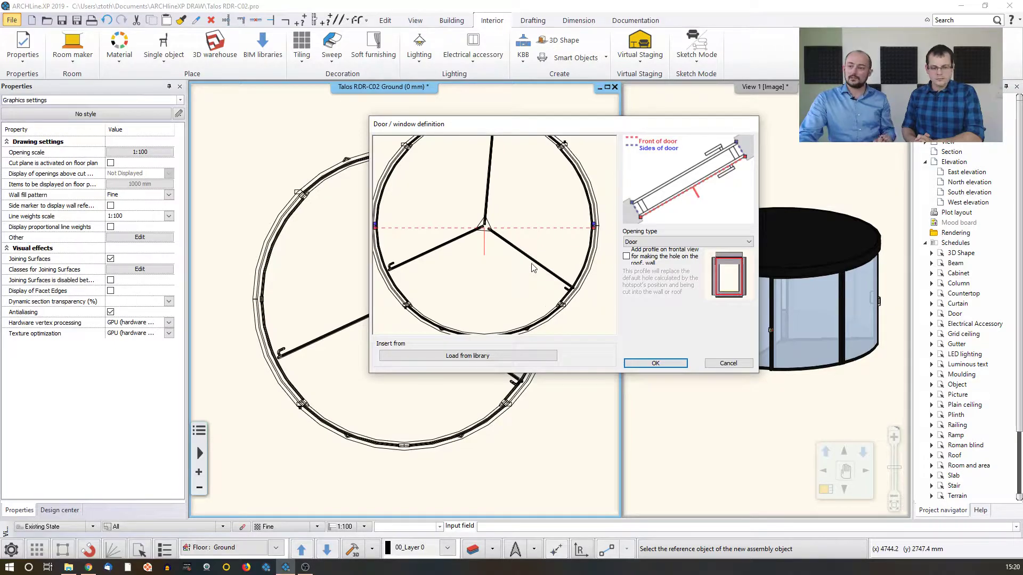
scroll(533, 262, "down", 1)
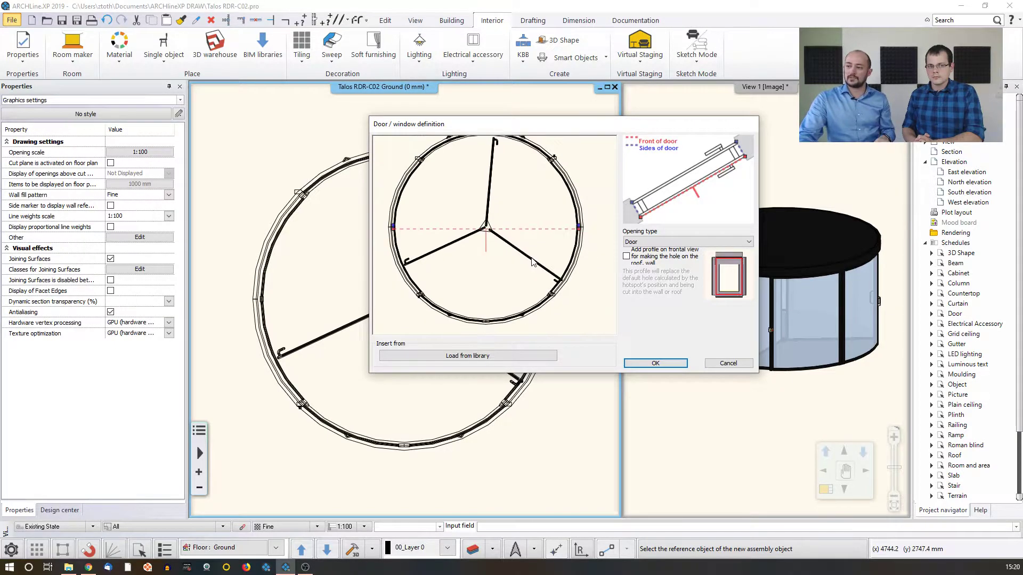
left_click(655, 362)
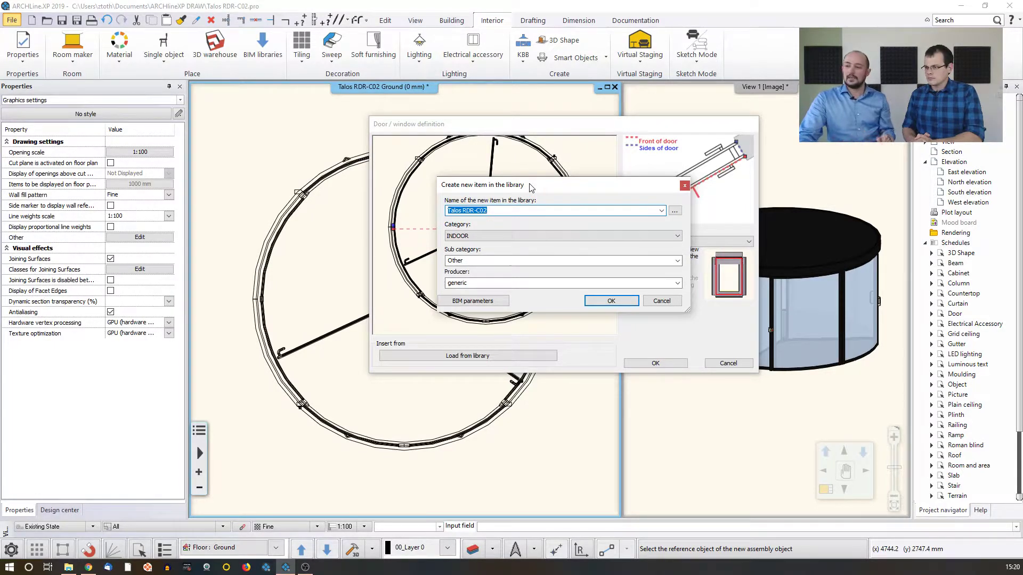
Name the new library item "Talos RDR-C02 - webinar" and assign it to the OUTDOOR category
left_click(502, 210)
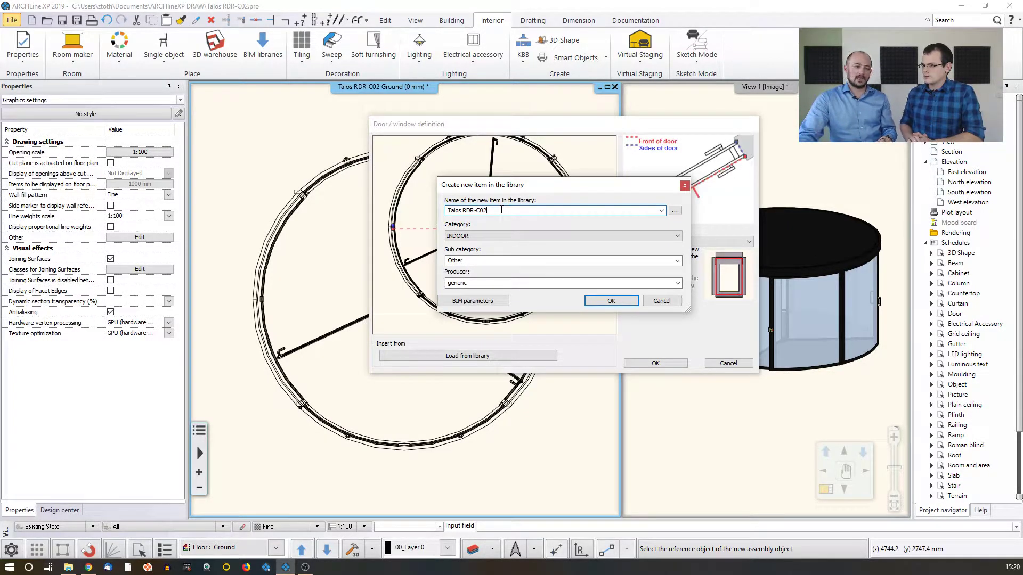
type("-")
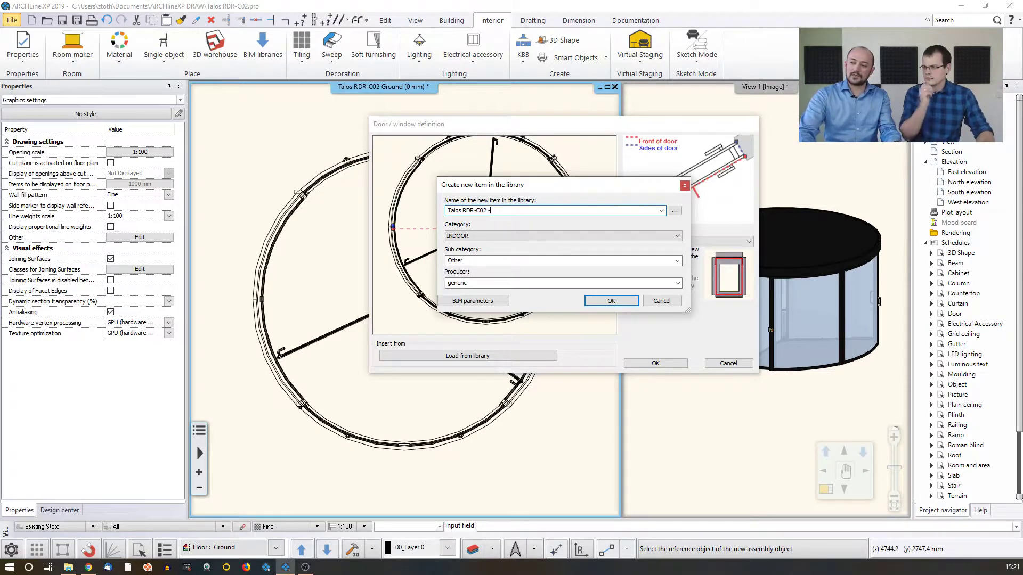
type(" web")
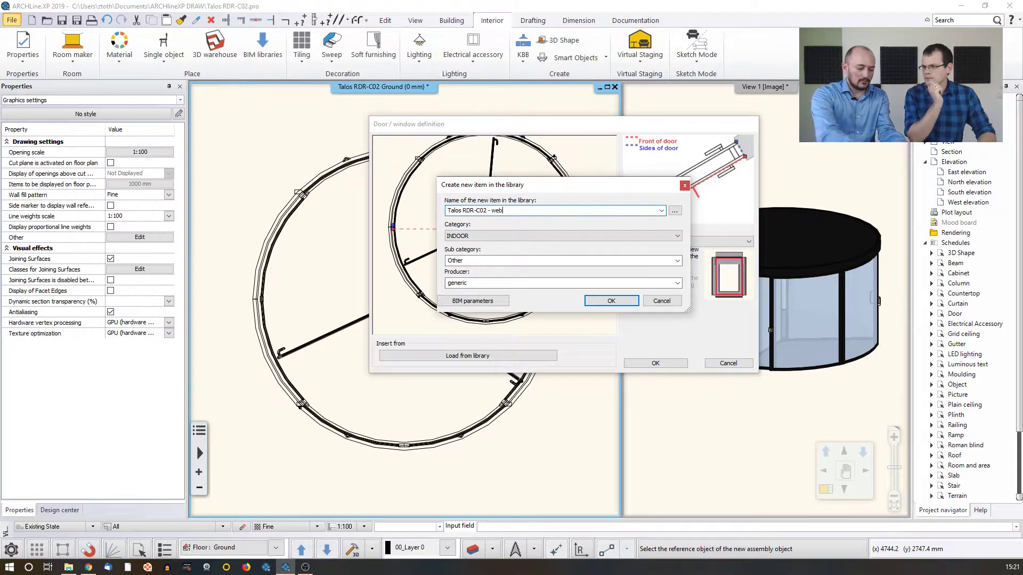
type("inar")
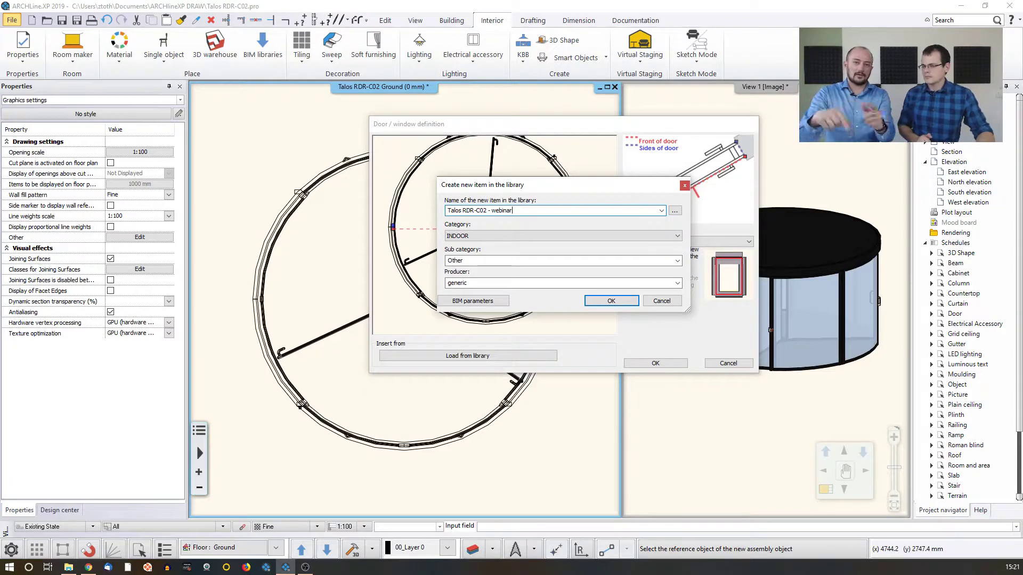
left_click(505, 238)
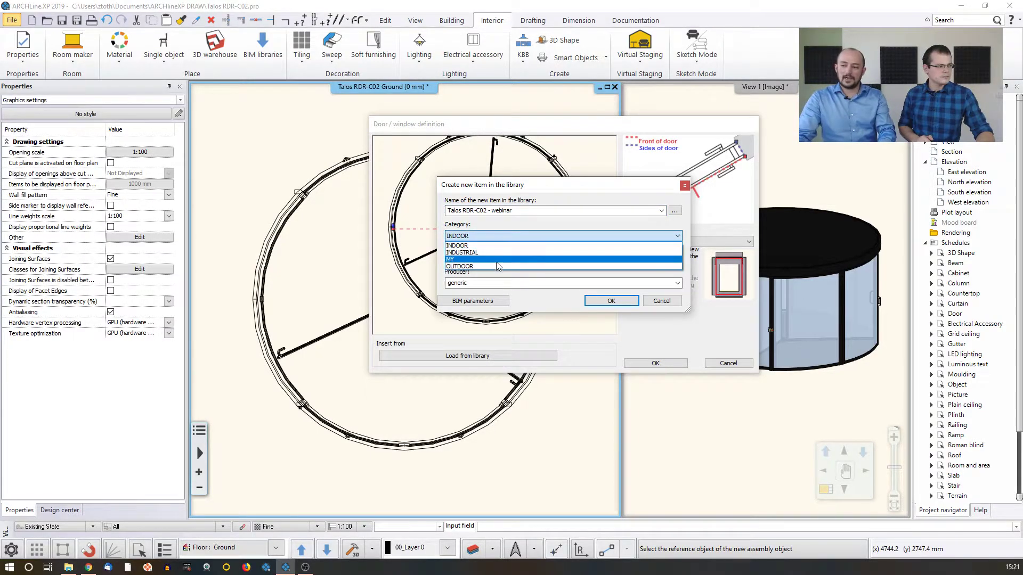
left_click(499, 266)
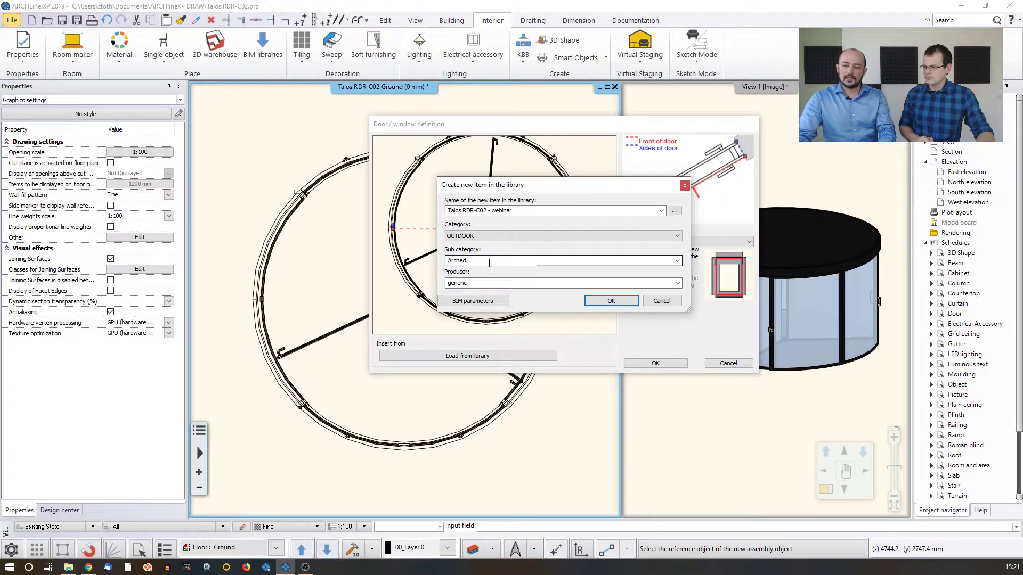
Enter Revolving as a new sub category and Dorma as the producer of the library item
left_click(677, 261)
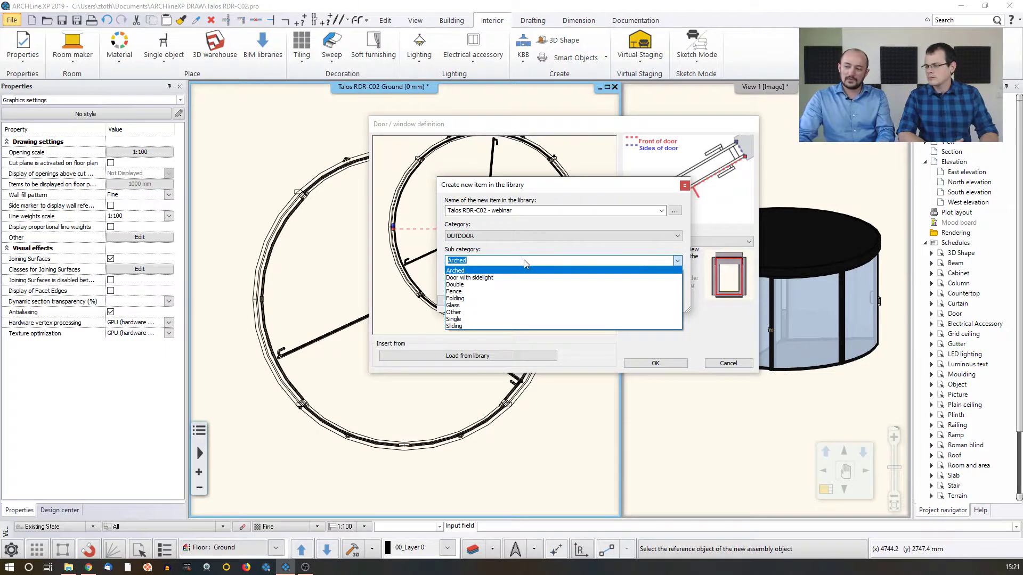
left_click(484, 260)
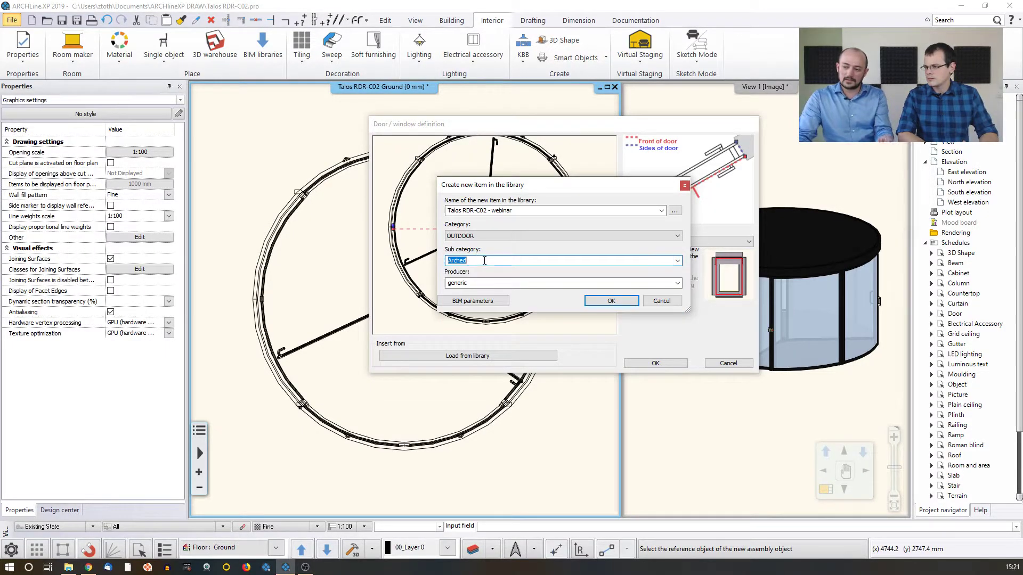
type("Rev")
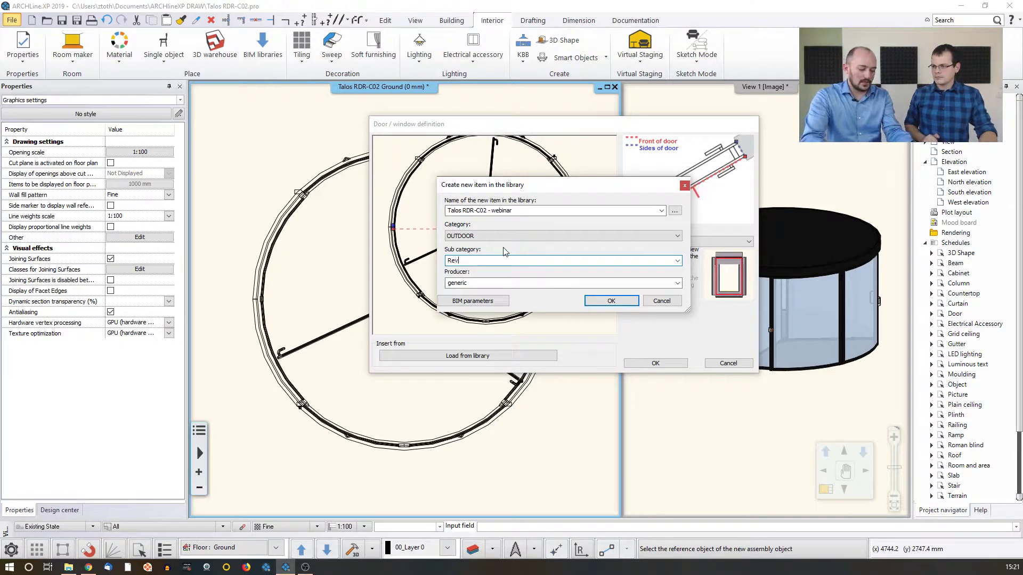
type("olving")
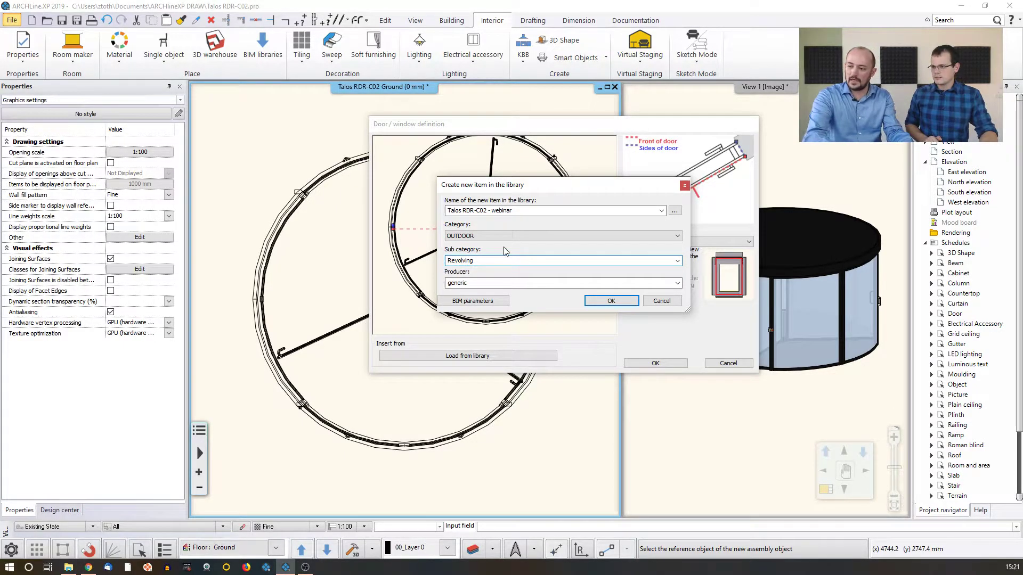
double_click(495, 282)
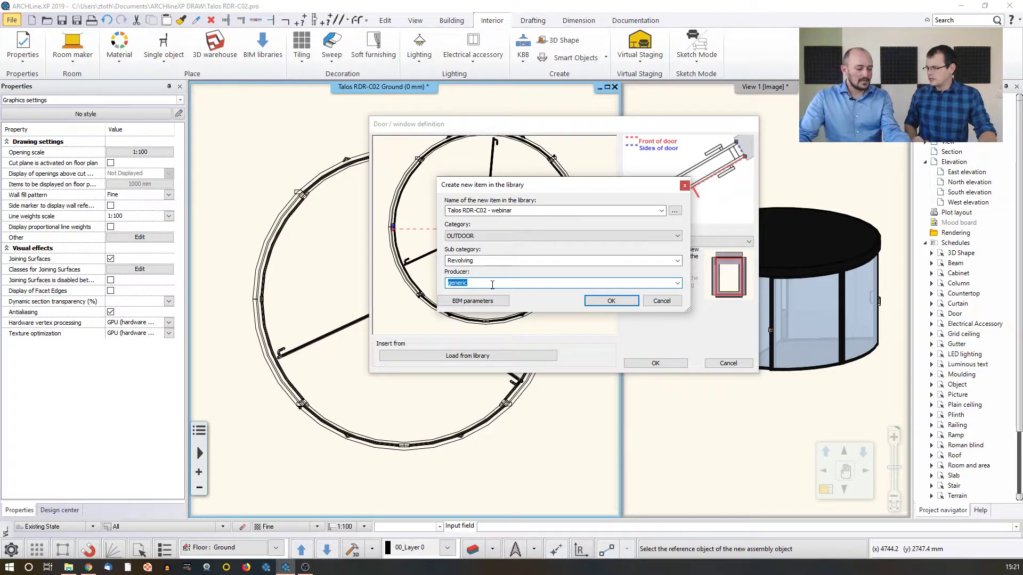
type("Dorma")
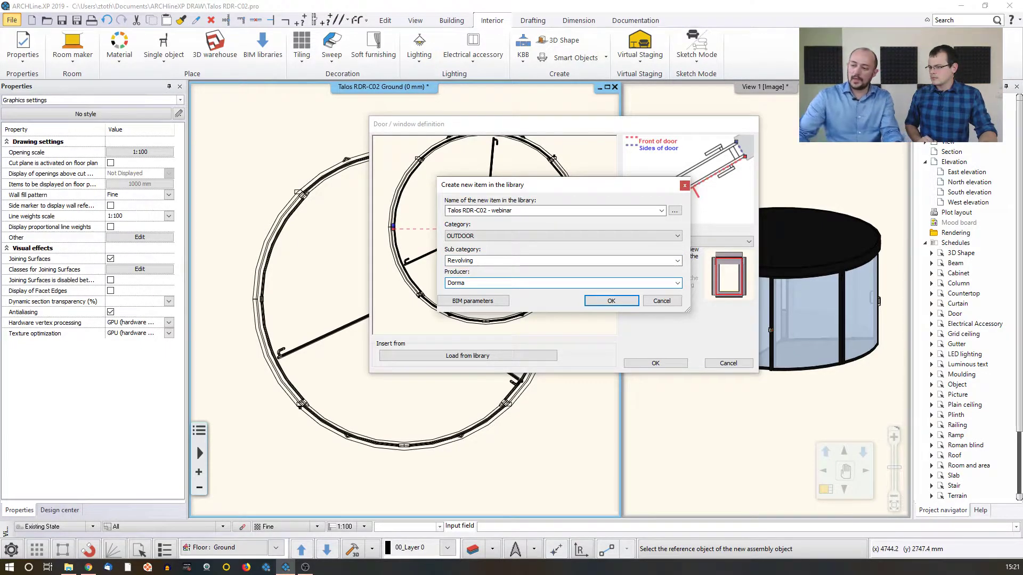
Open the library item's BIM parameters and examine the groups from Data and General through Materials and Finishes and Other
left_click(469, 300)
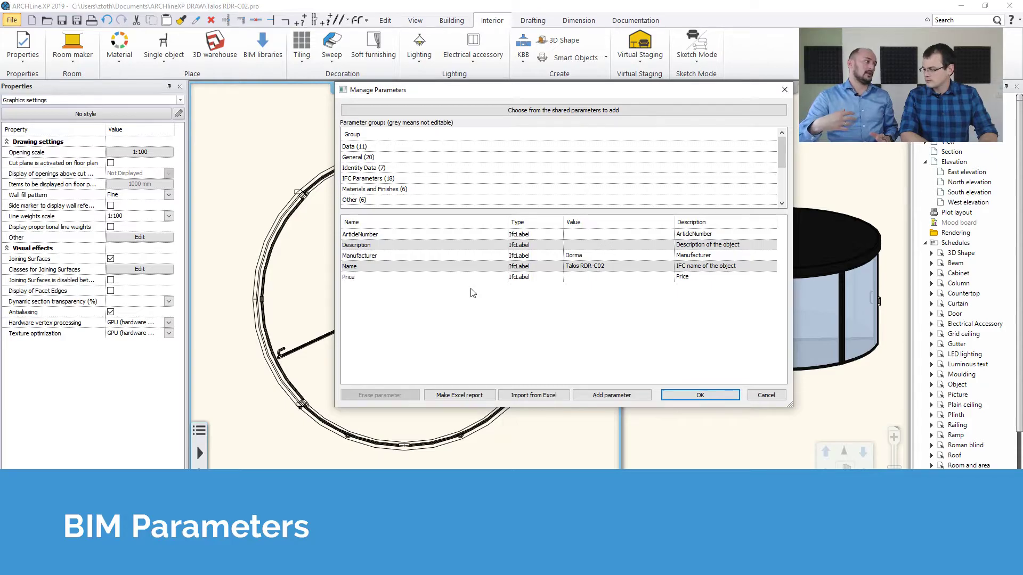
left_click(377, 179)
left_click(376, 190)
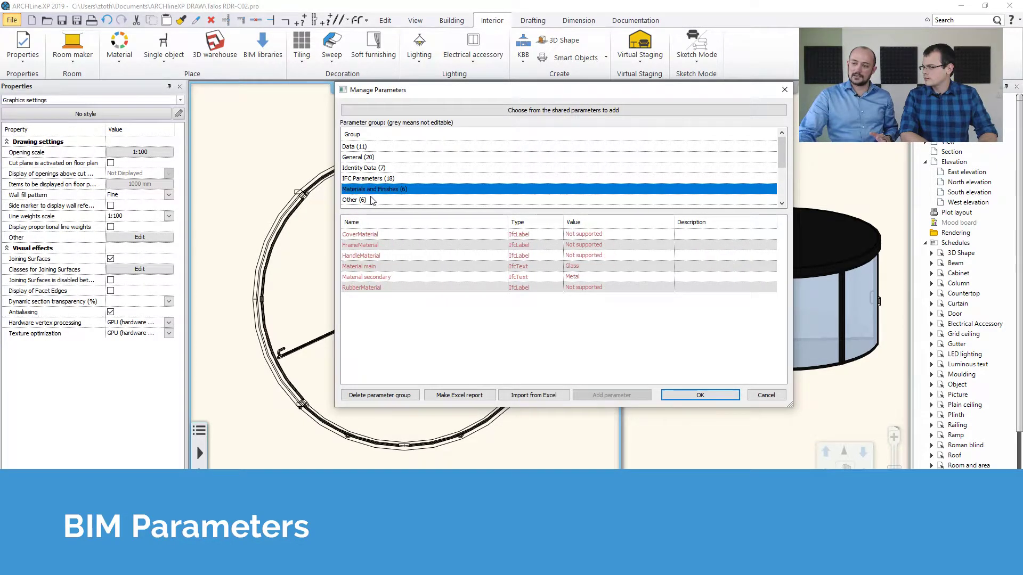
left_click(358, 200)
left_click(358, 149)
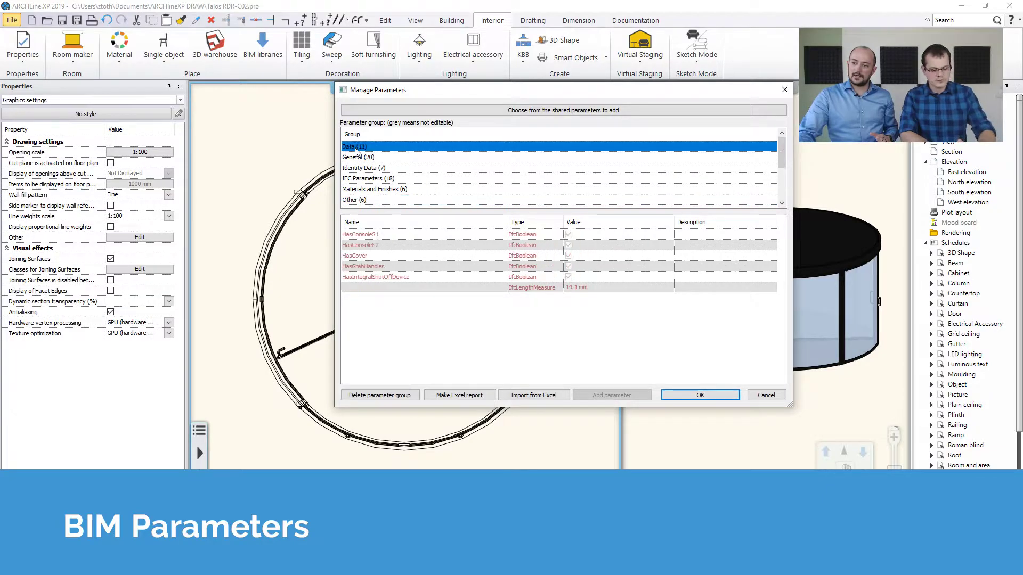
left_click(357, 159)
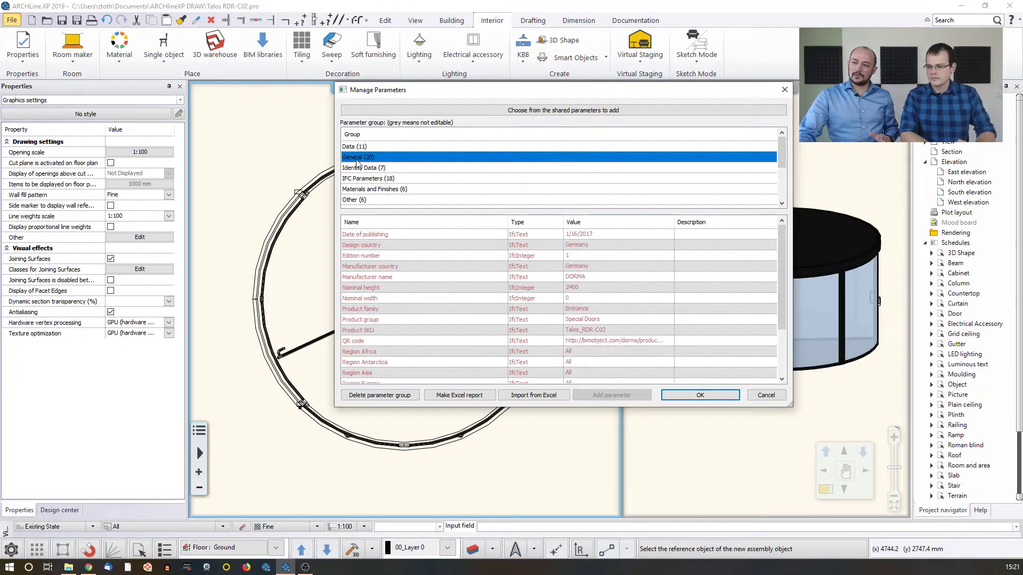
left_click(359, 170)
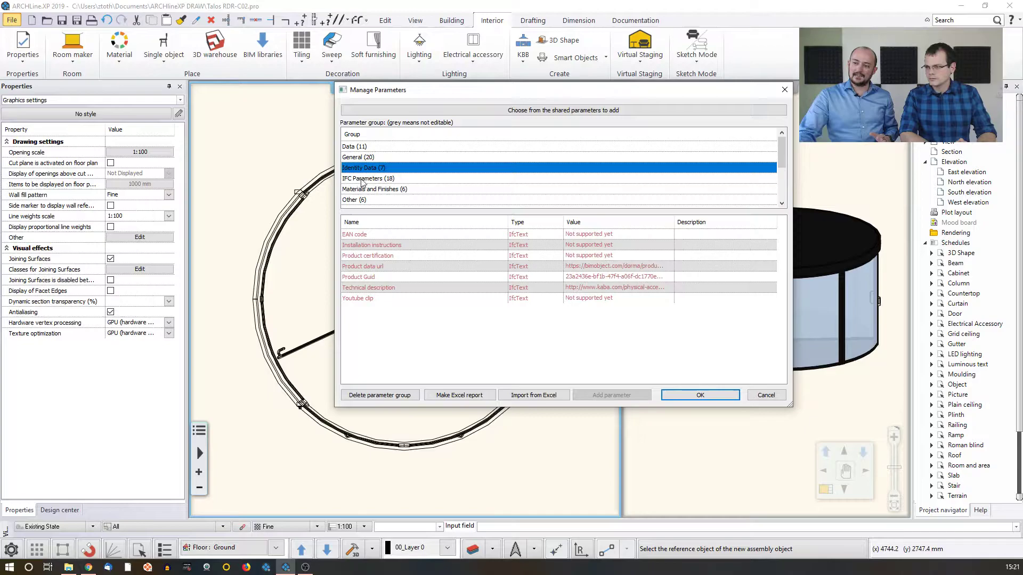
left_click(368, 179)
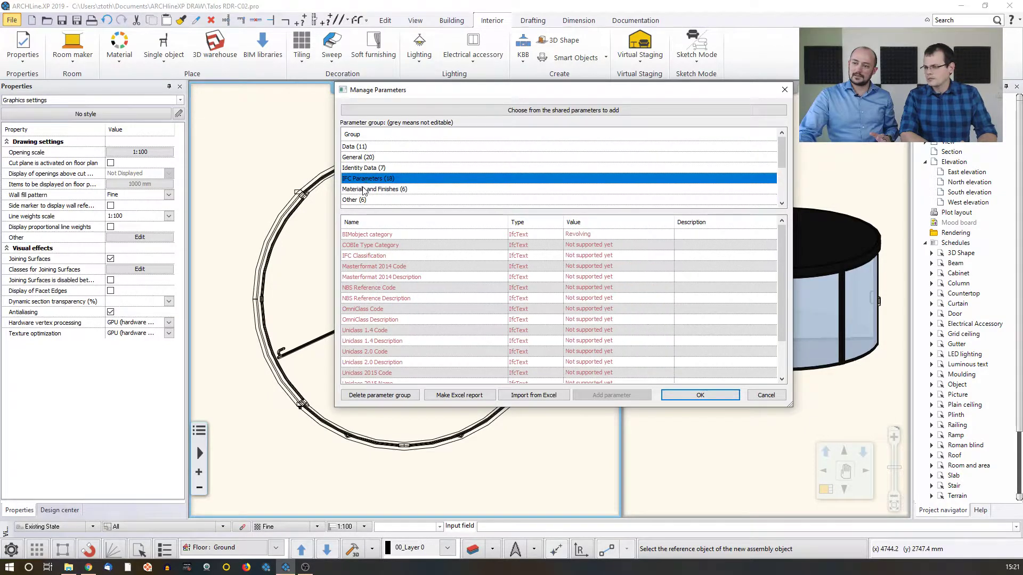
left_click(365, 190)
left_click(354, 200)
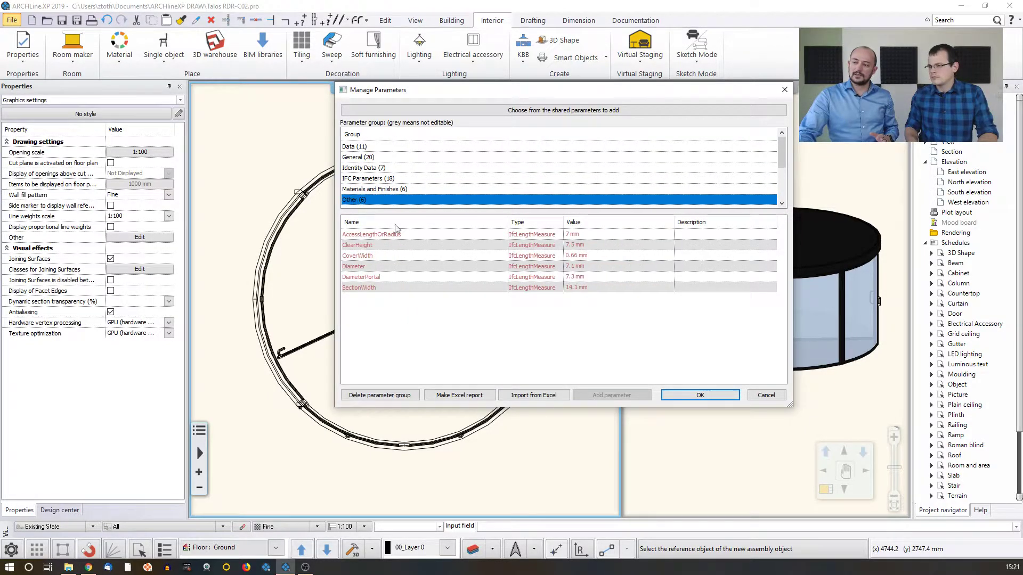
left_click(363, 179)
left_click(361, 190)
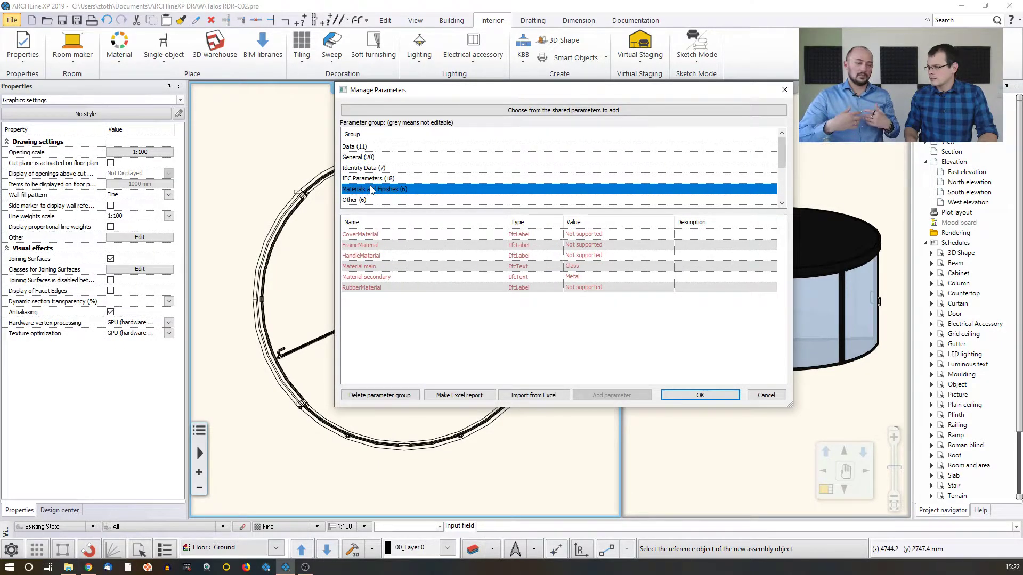
Examine the ARCHline.XP Common, Pset_DoorCommon and Text parameter groups, checking that the Manufacturer value in Text can be edited
scroll(394, 183, "down", 5)
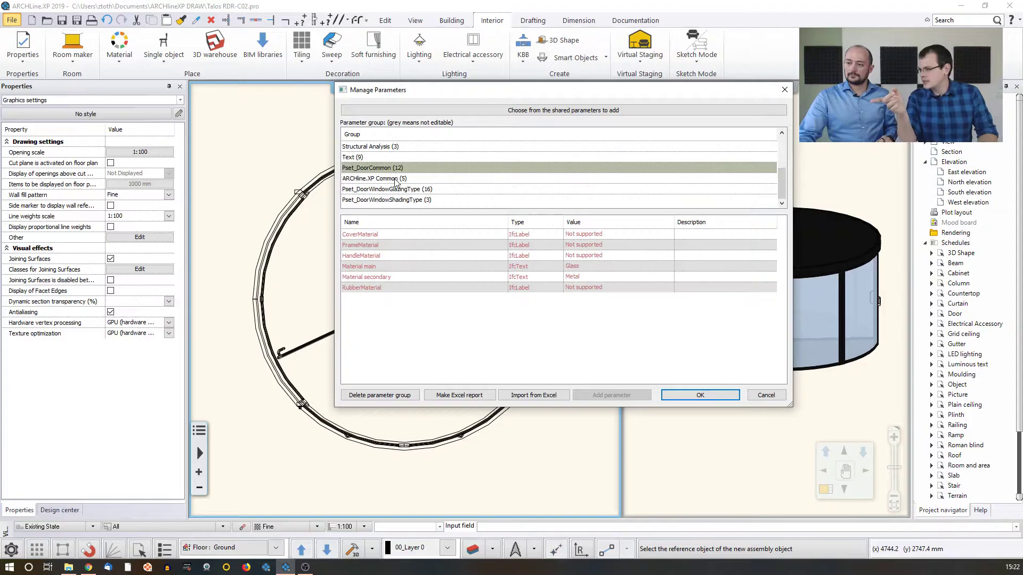
left_click(388, 179)
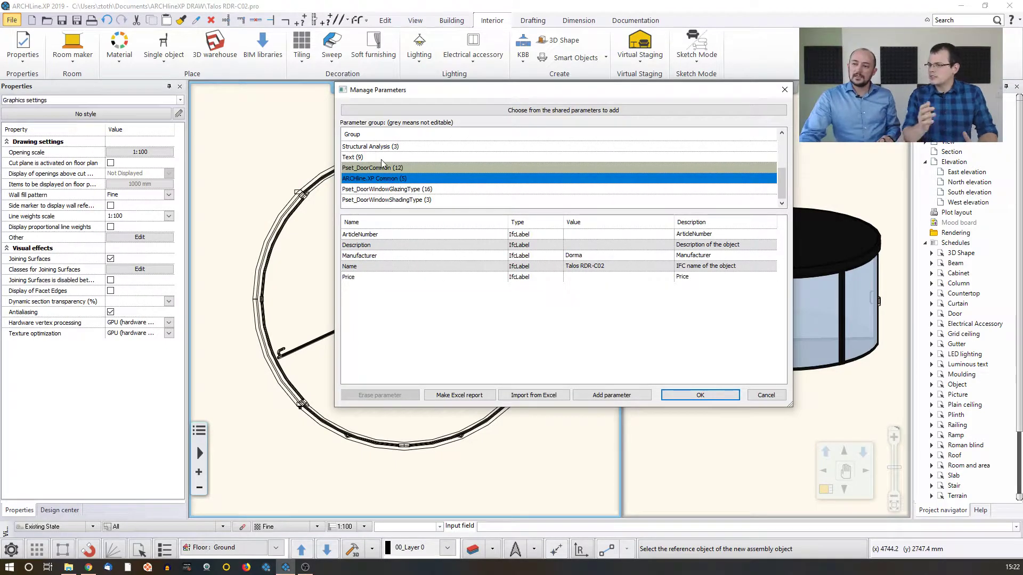
left_click(384, 168)
left_click(370, 158)
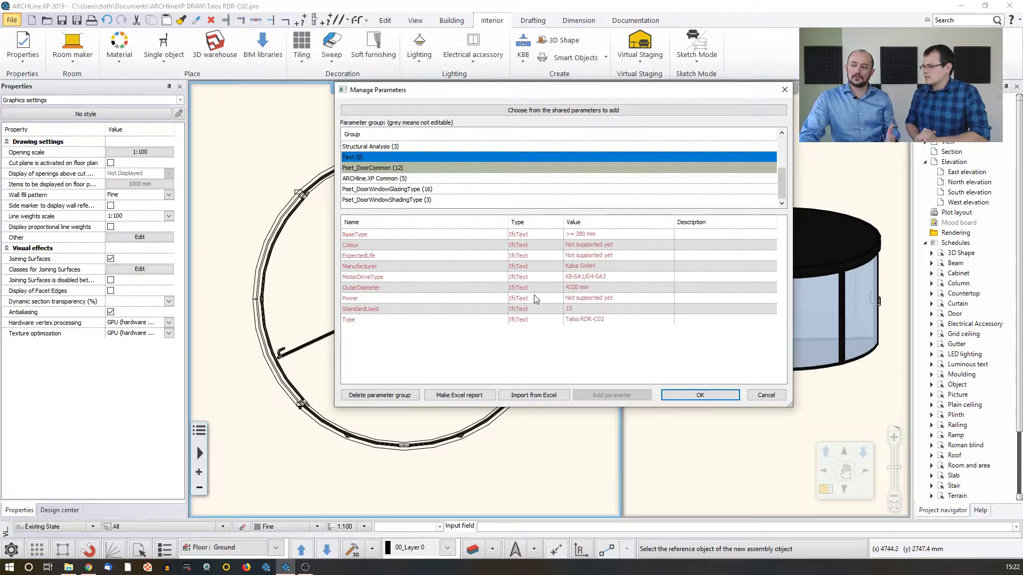
double_click(582, 268)
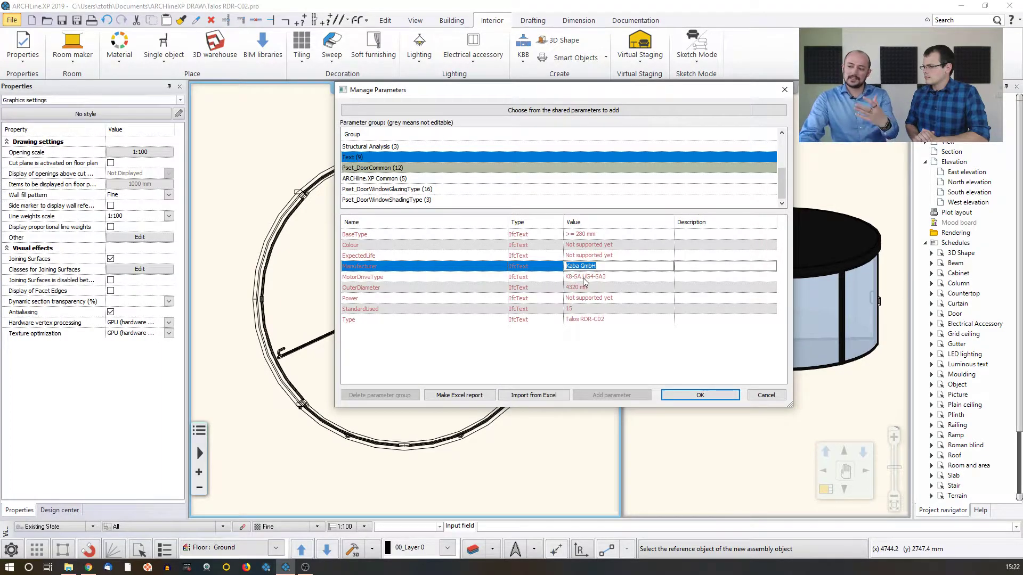
left_click(511, 335)
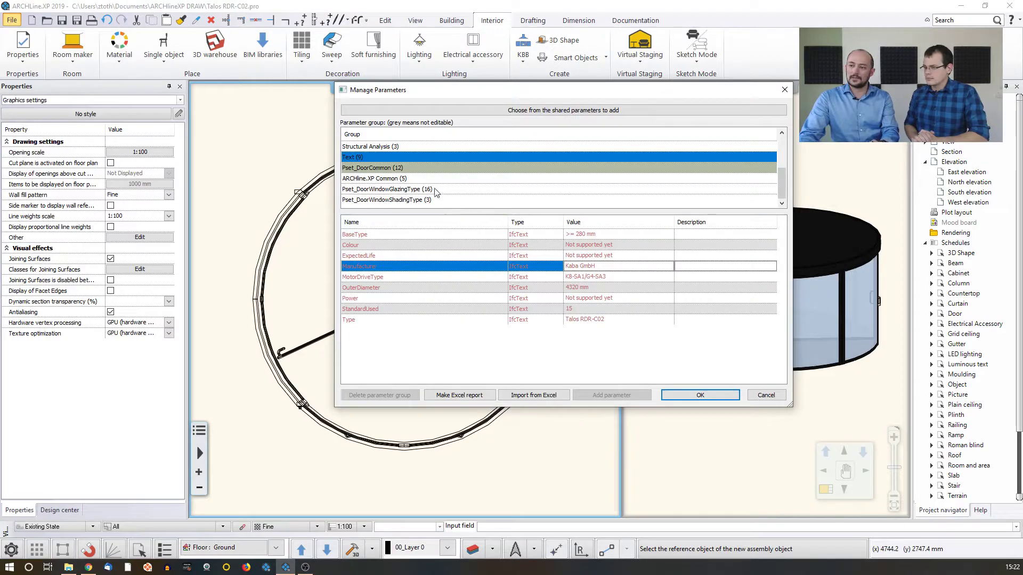
Check the ARCHline.XP Common parameters, accept the BIM parameters and save the new door item to the library
left_click(395, 179)
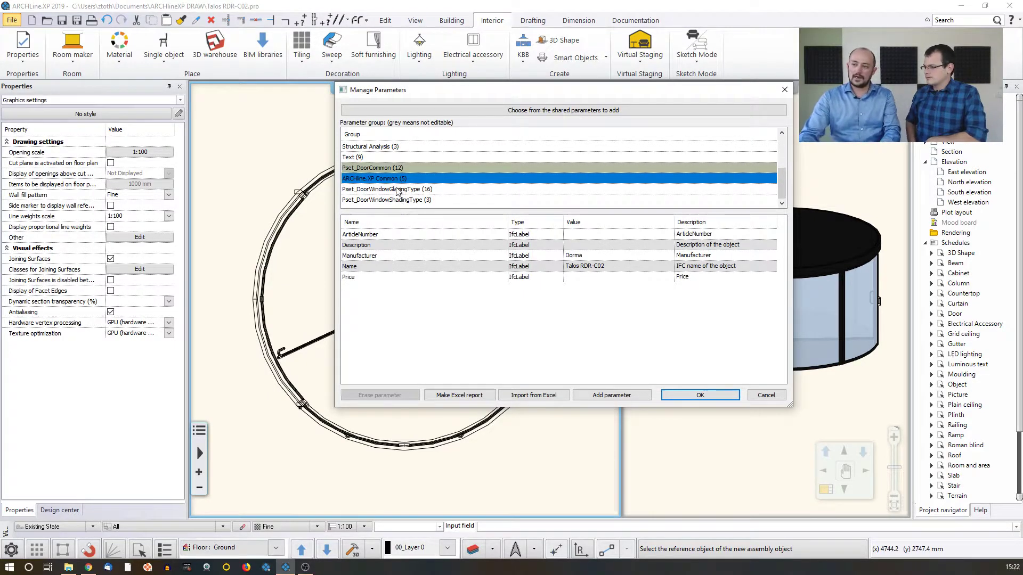
left_click(690, 395)
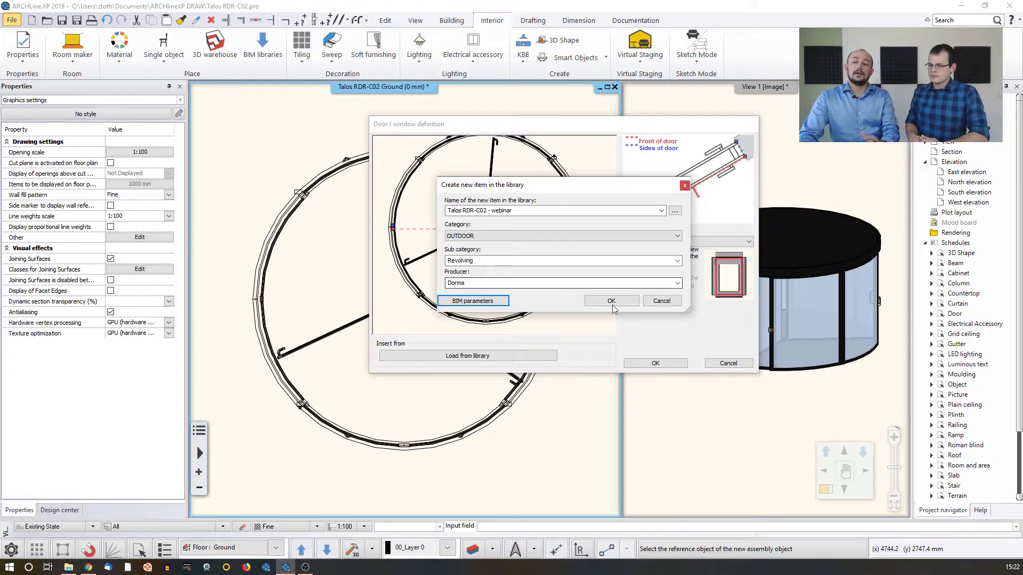
left_click(617, 302)
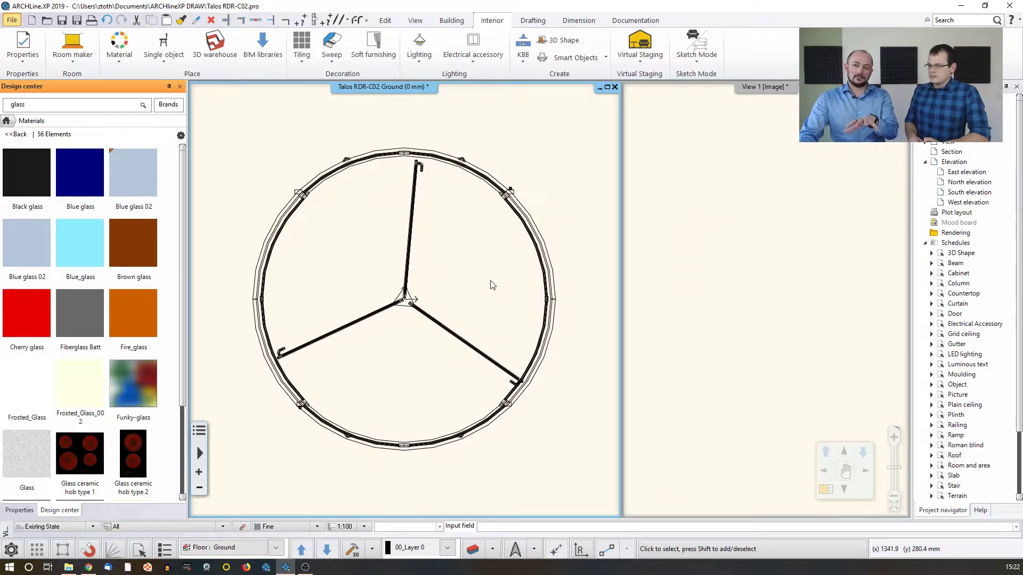
Search the door library for "talos" and check the Talos RDR-C02 - webinar item
left_click(8, 121)
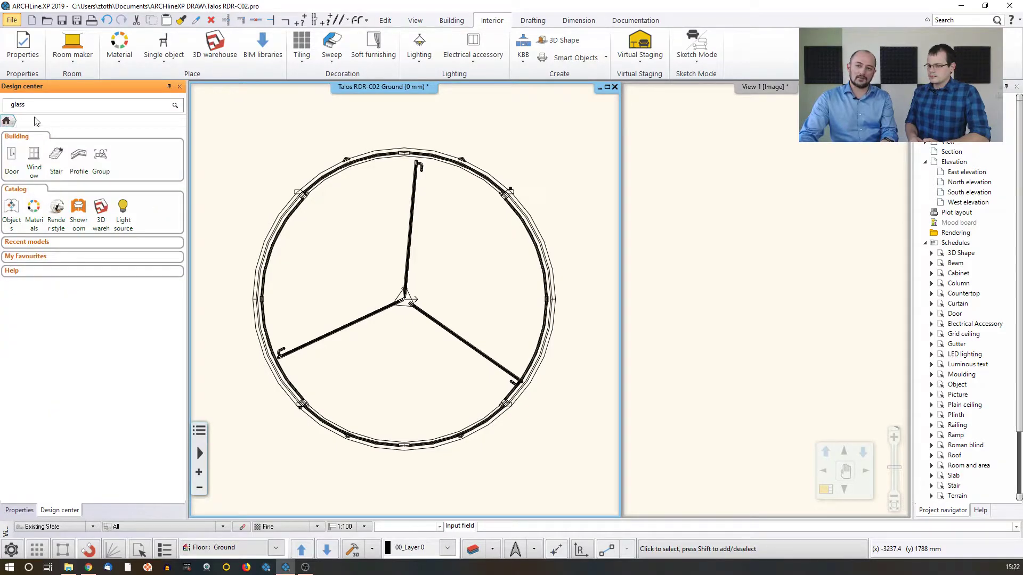
left_click(14, 160)
left_click(53, 108)
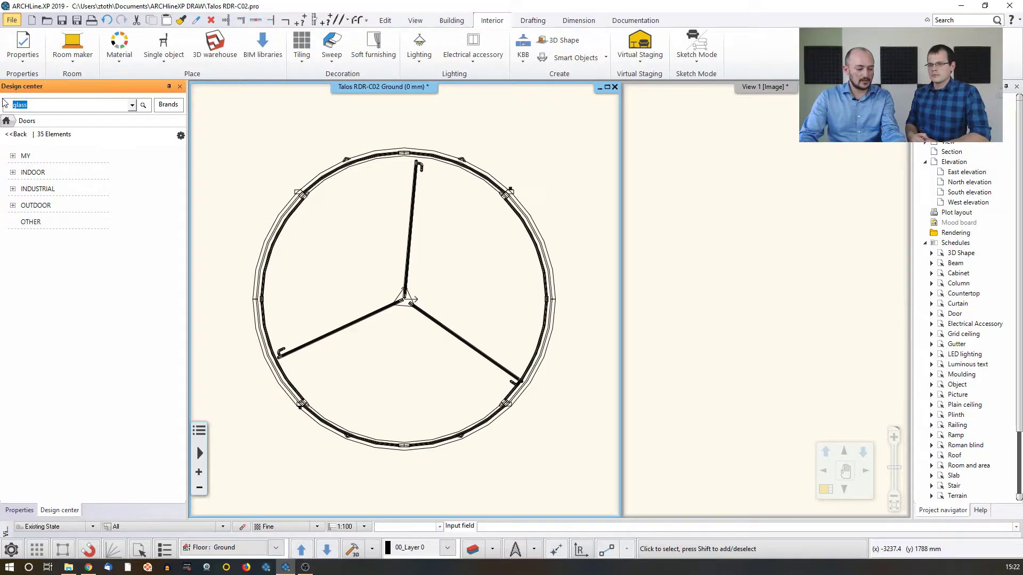
type("talos")
key("Return")
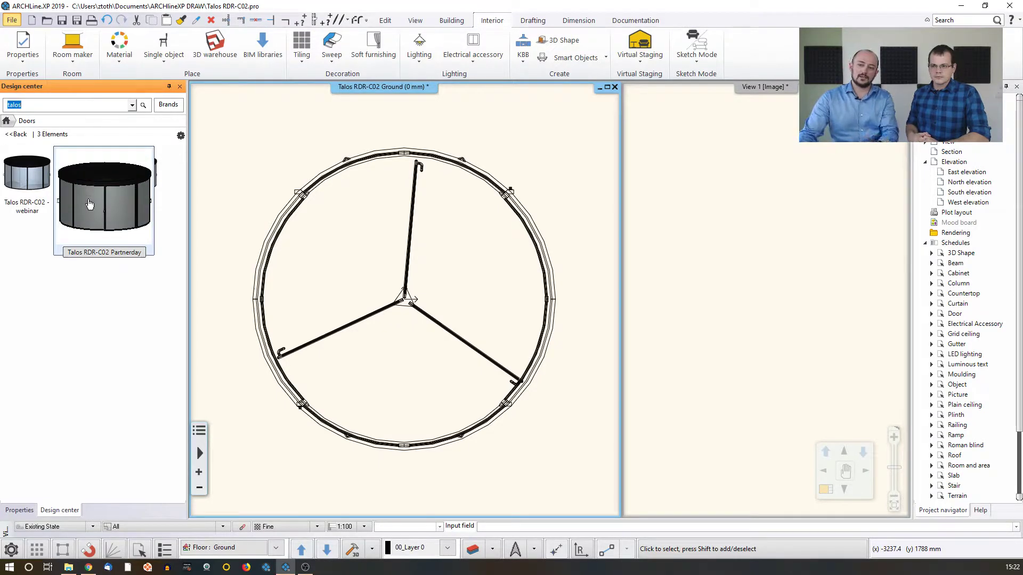
mouse_move(40, 191)
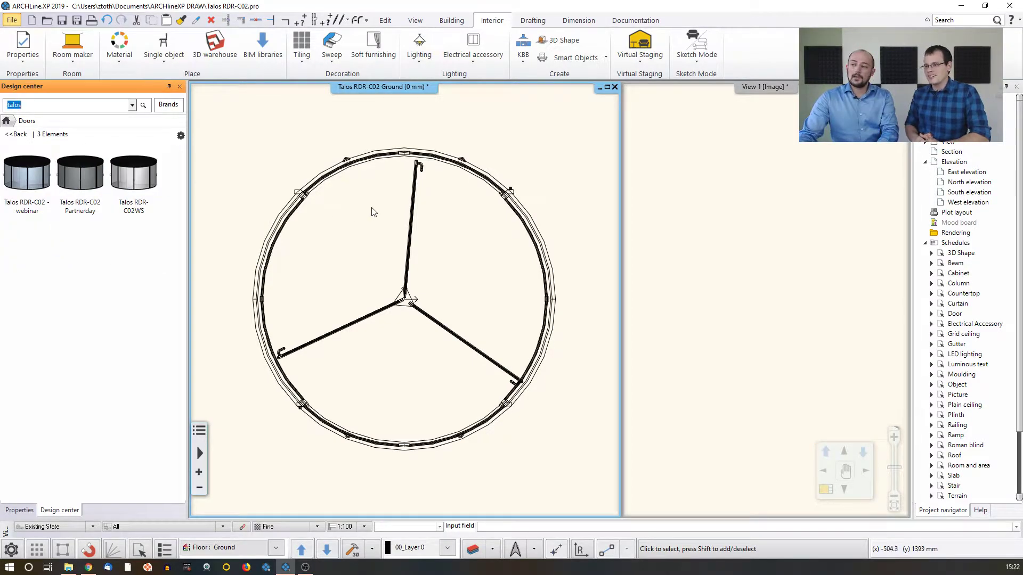
Leave the Talos RDR-C02 project and switch to the house project's ground floor plan
left_click(697, 51)
left_click(709, 155)
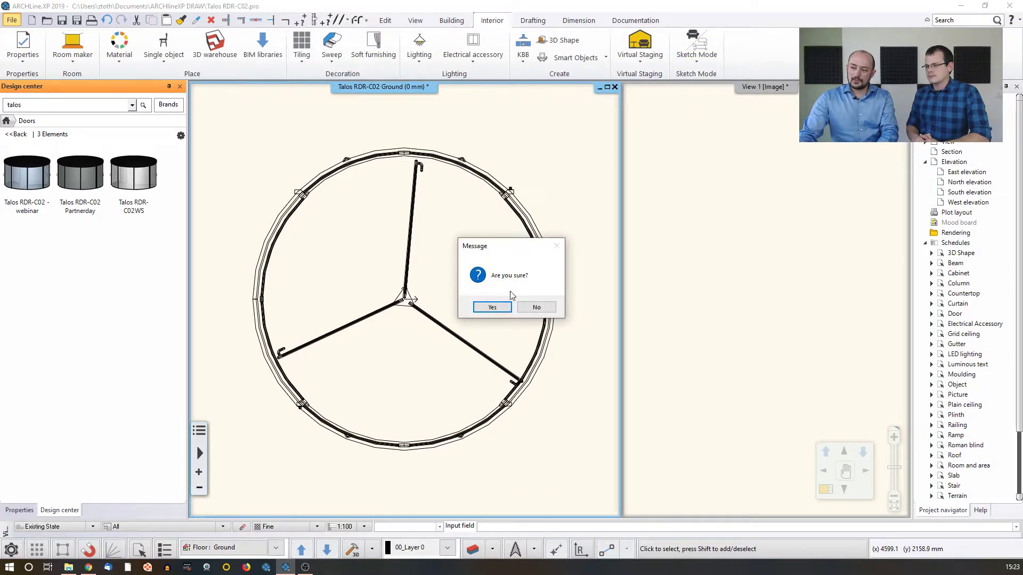
left_click(500, 308)
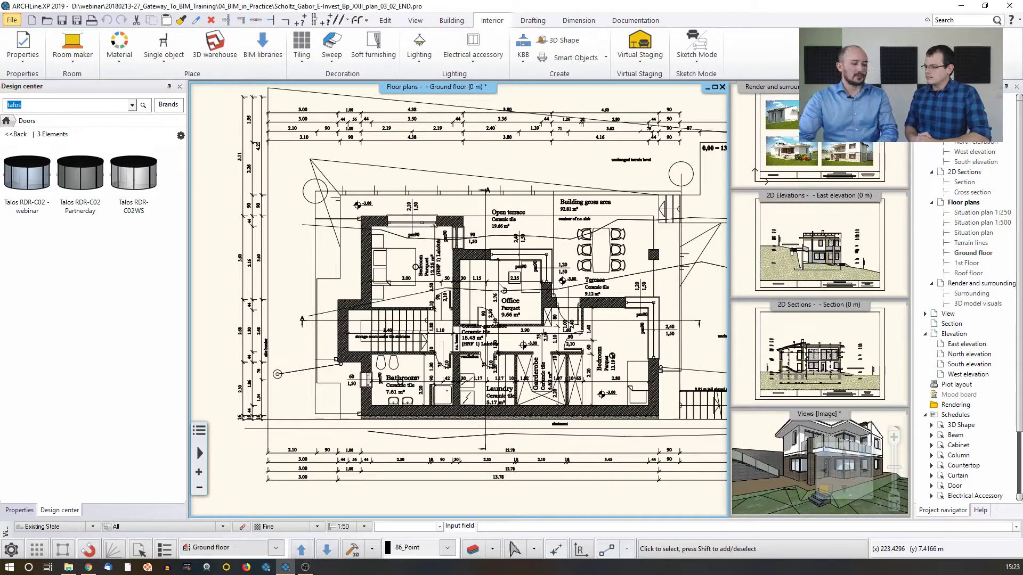
Draw a straight horizontal wall about 5.17 m long in the empty area beside the ground floor plan
middle_click_drag(621, 309, 359, 284)
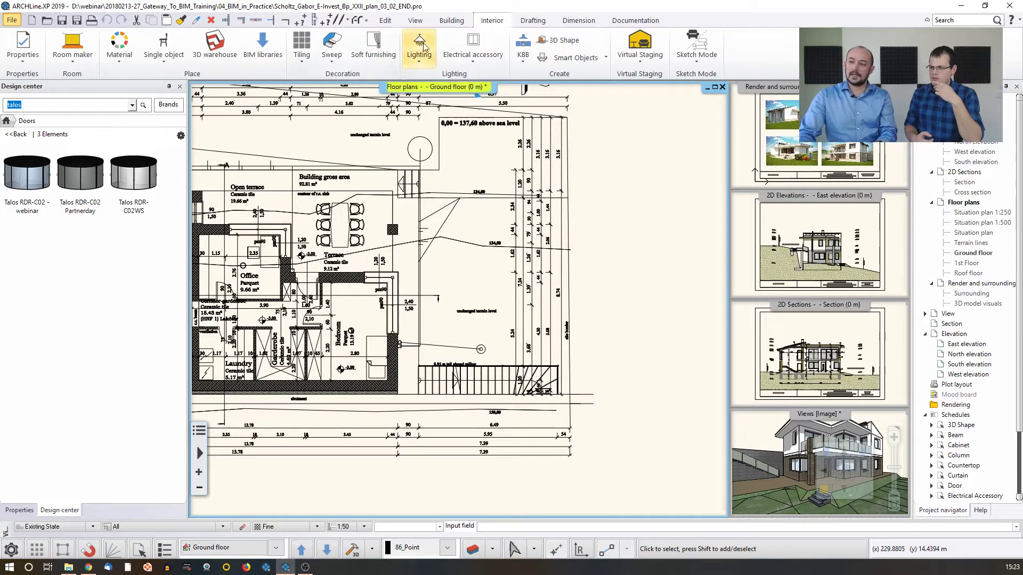
left_click(452, 21)
left_click(59, 42)
middle_click_drag(639, 274, 511, 271)
left_click(632, 269)
key("Escape")
key("Escape")
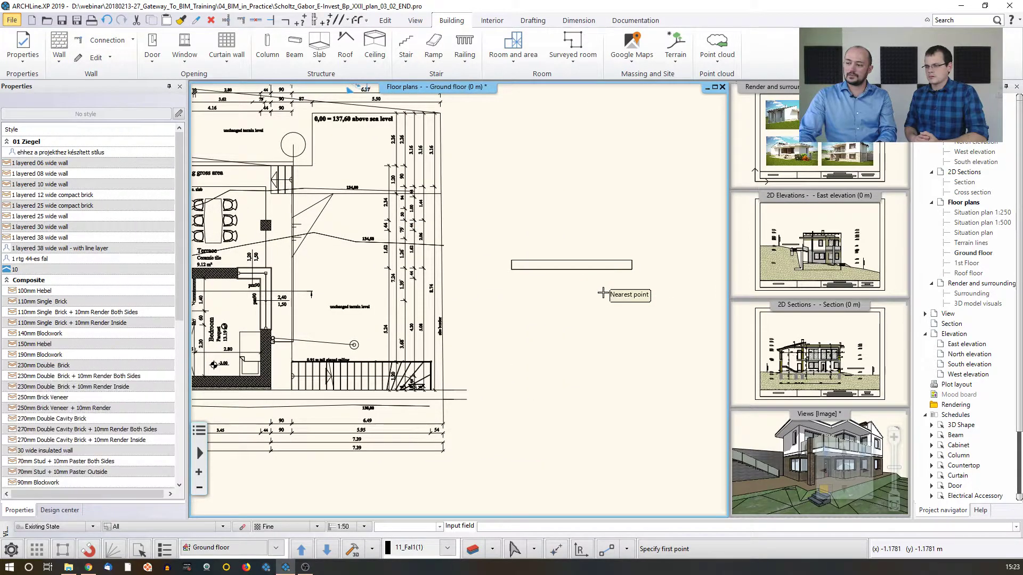
Apply the "1 layered 38 wide wall" style to the newly drawn wall and deselect it
left_click(586, 269)
left_click(84, 119)
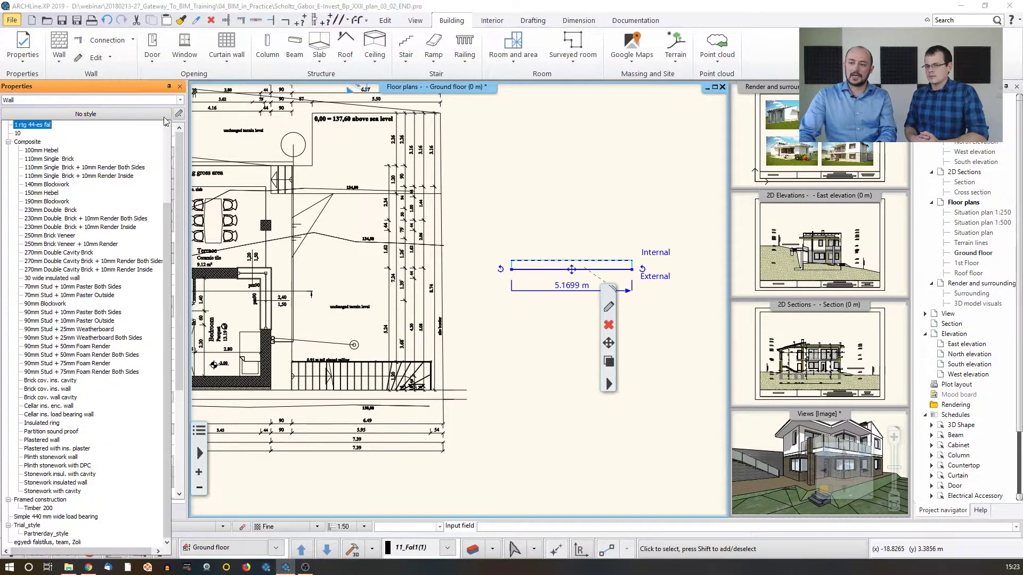
scroll(93, 198, "up", 5)
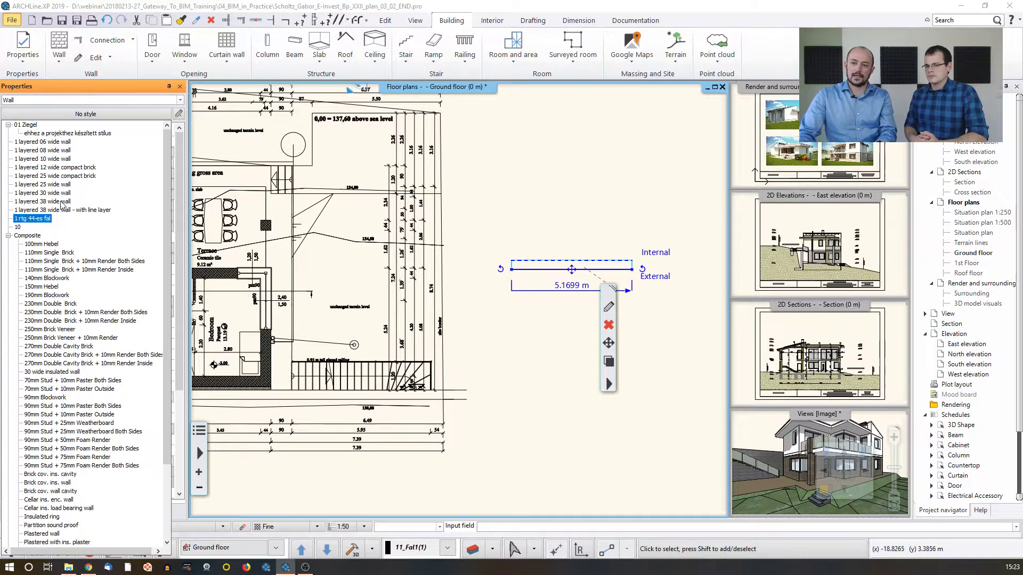
left_click(60, 205)
left_click(550, 219)
left_click(546, 213)
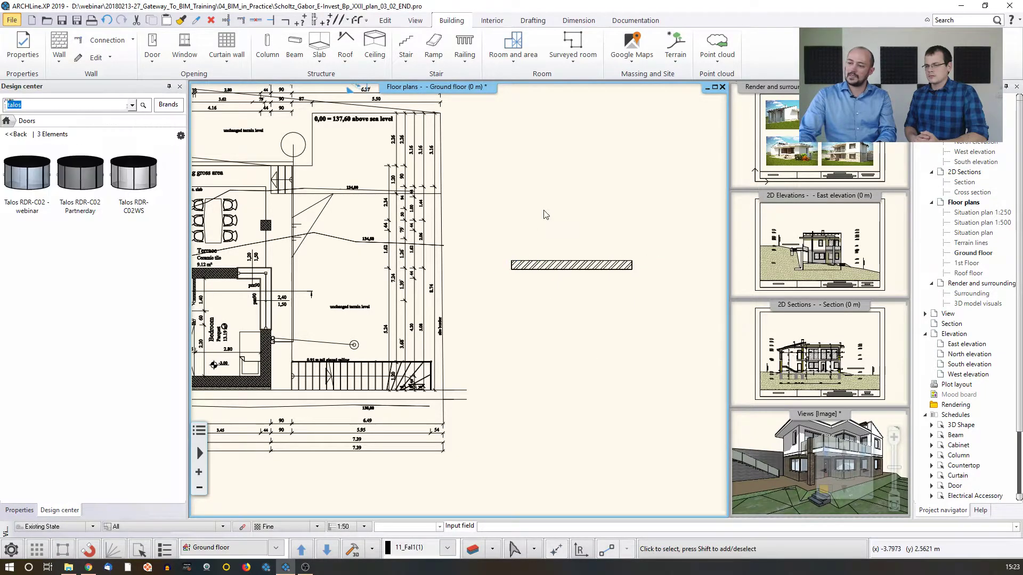
Browse the door library to the Revolving sub category under OUTDOOR
left_click(16, 135)
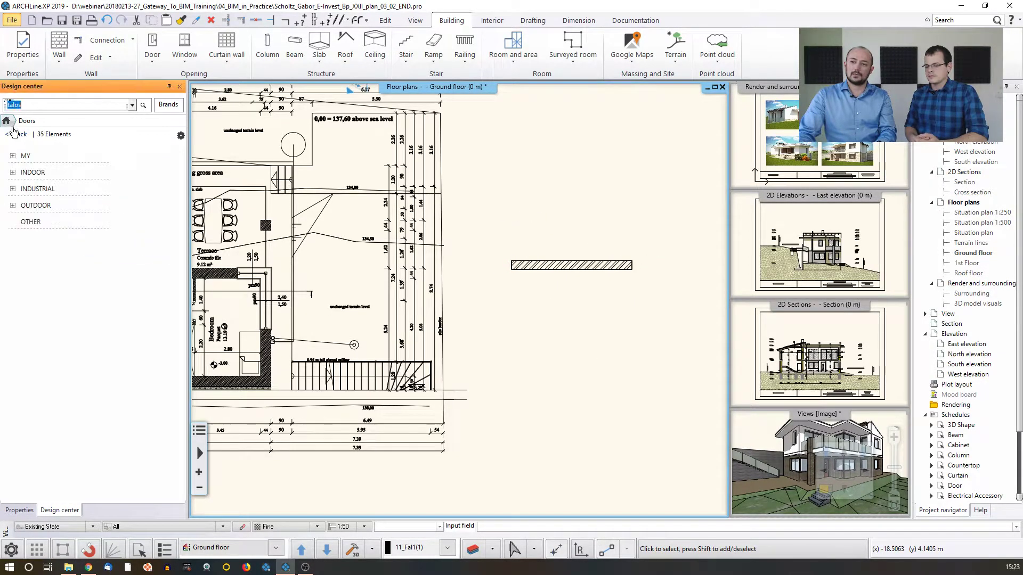
left_click(31, 173)
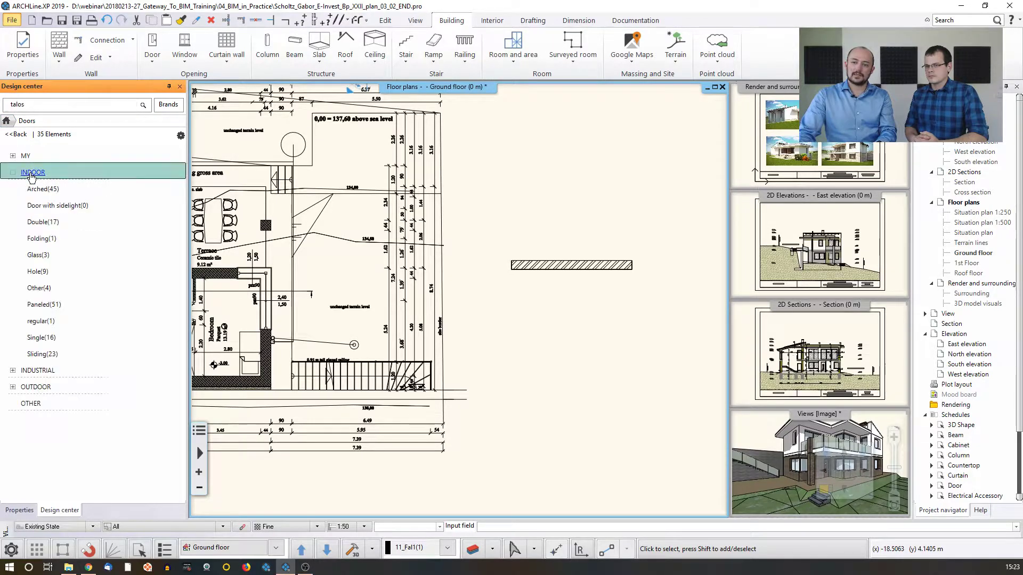
left_click(31, 173)
left_click(35, 206)
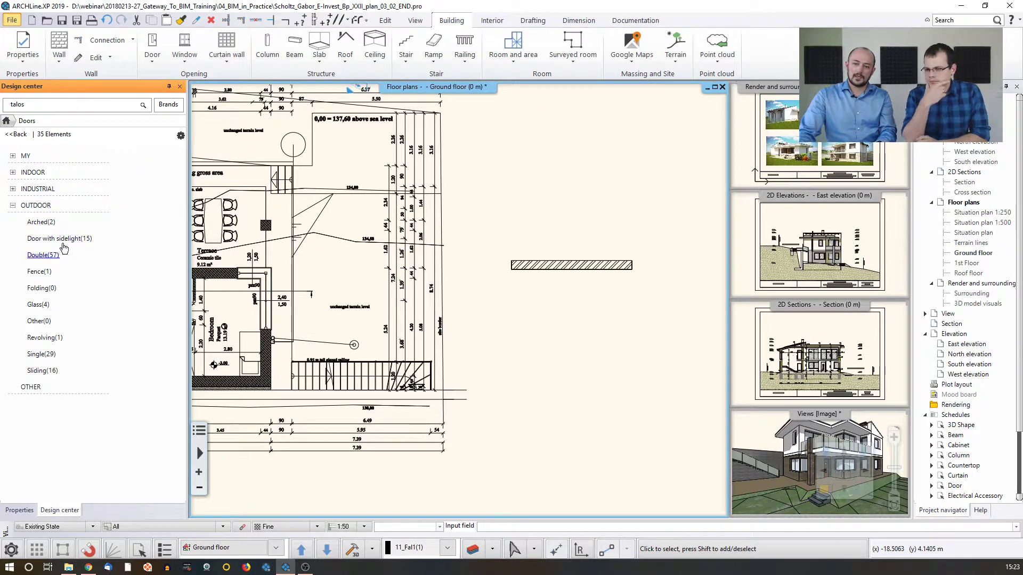
left_click(54, 337)
Insert the Talos RDR-C02 - webinar door into the new wall, placing it from the wall endpoint
left_click(26, 179)
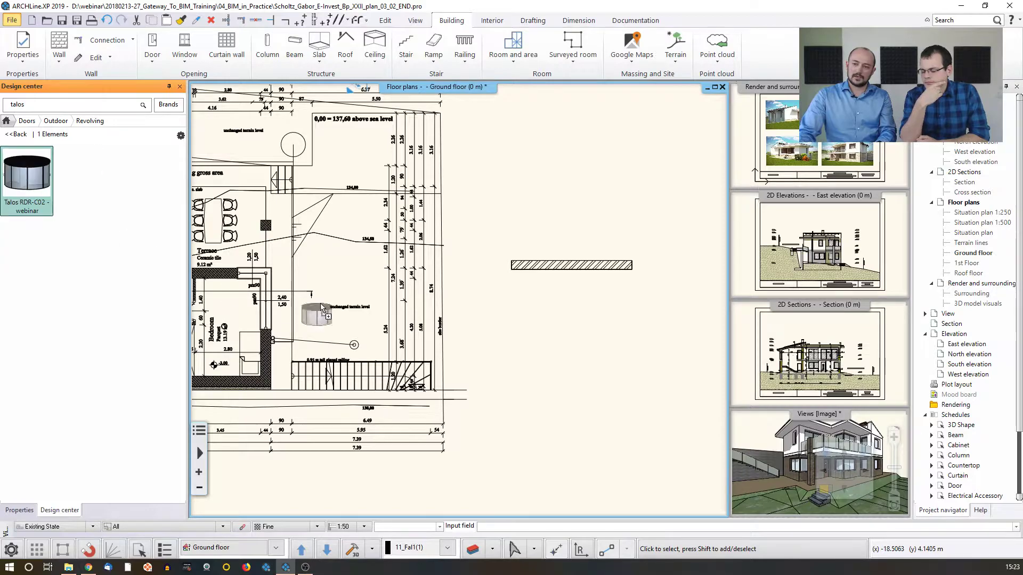
right_click(545, 282)
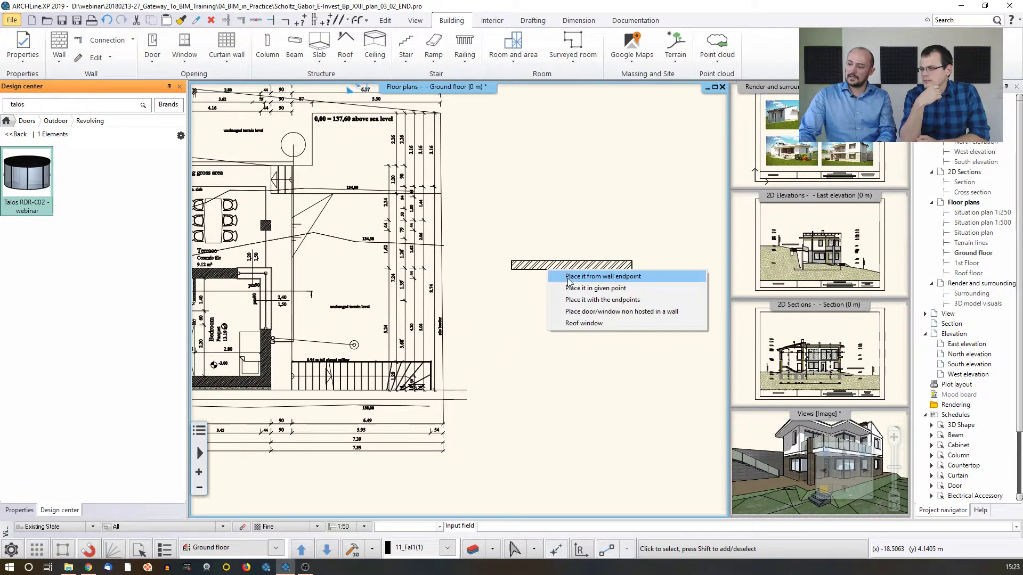
left_click(552, 277)
left_click(551, 272)
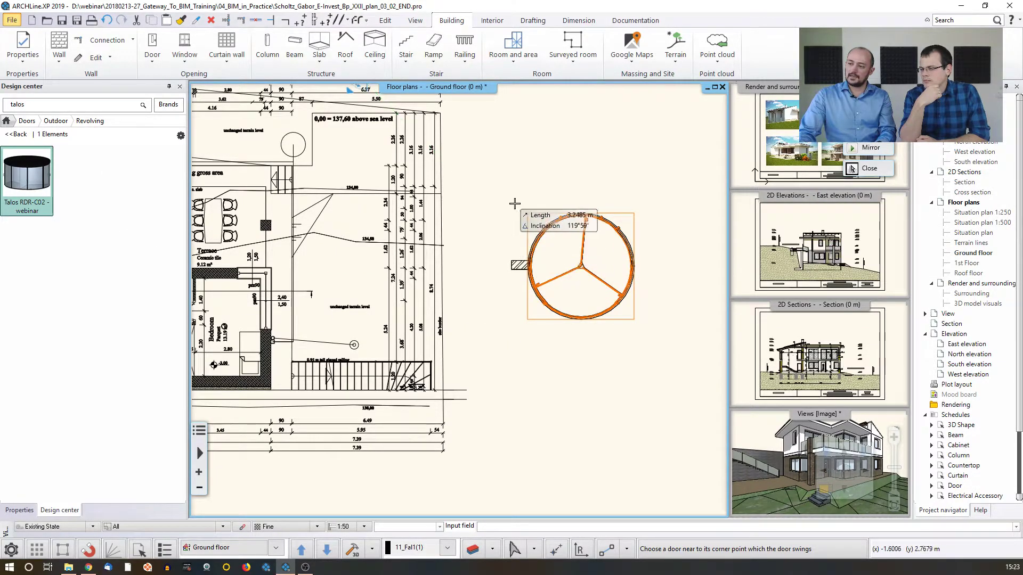
left_click(547, 227)
key("Escape")
Extend the new wall past the far side of the revolving door to a length of about 6.96 m, then deselect it
scroll(541, 226, "up", 2)
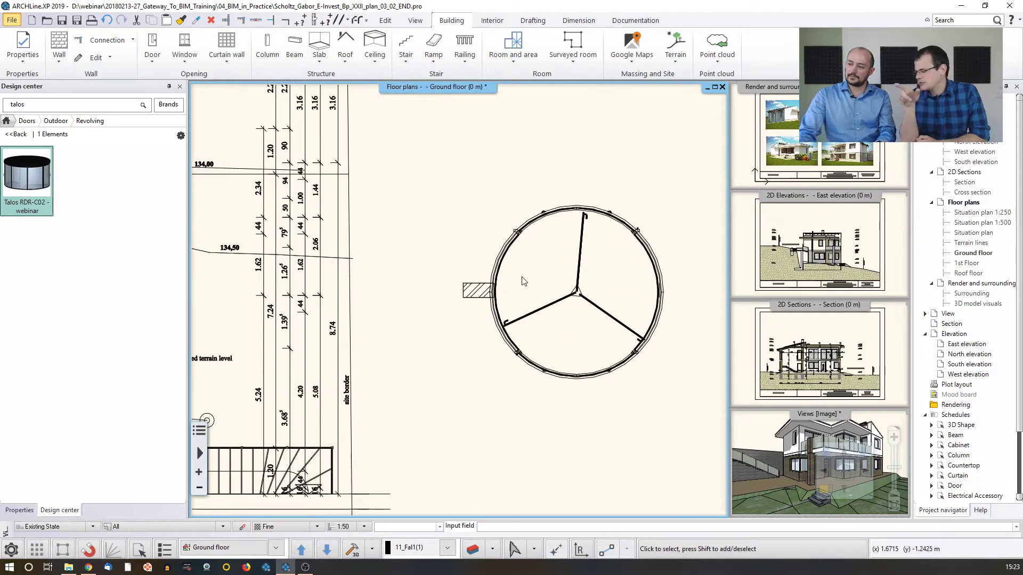
left_click(500, 294)
scroll(500, 293, "down", 1)
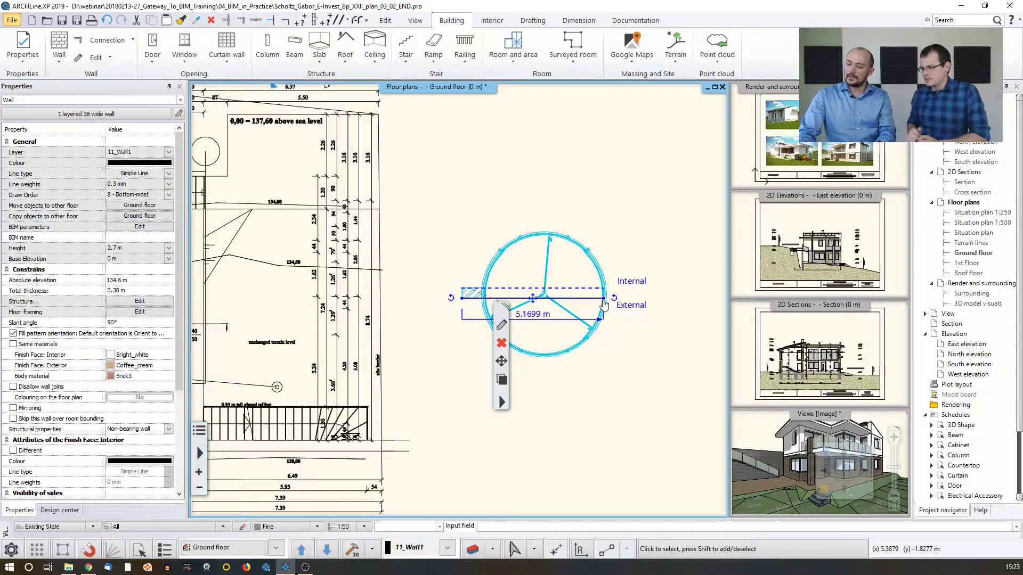
left_click(604, 298)
left_click(653, 299)
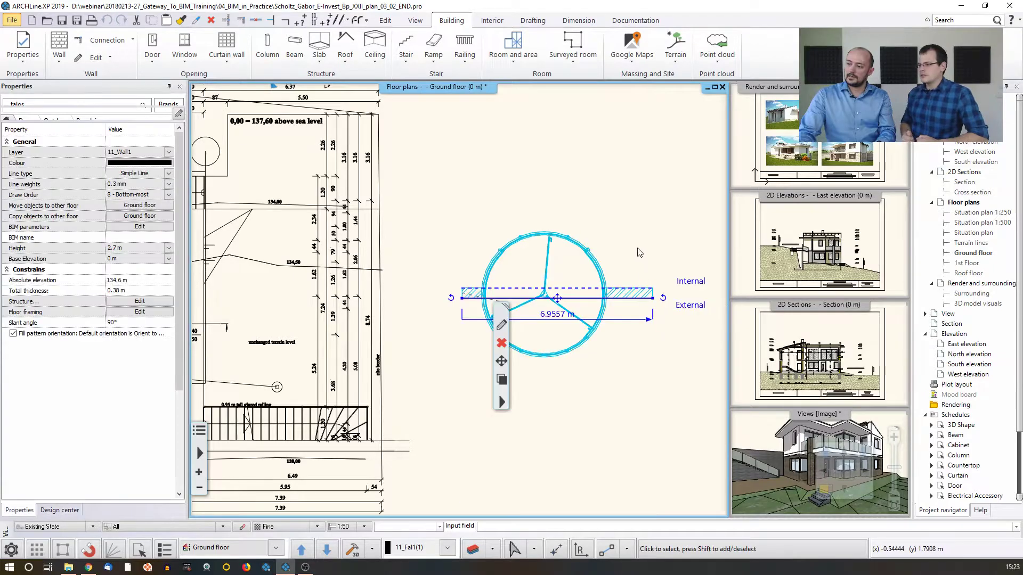
left_click(624, 223)
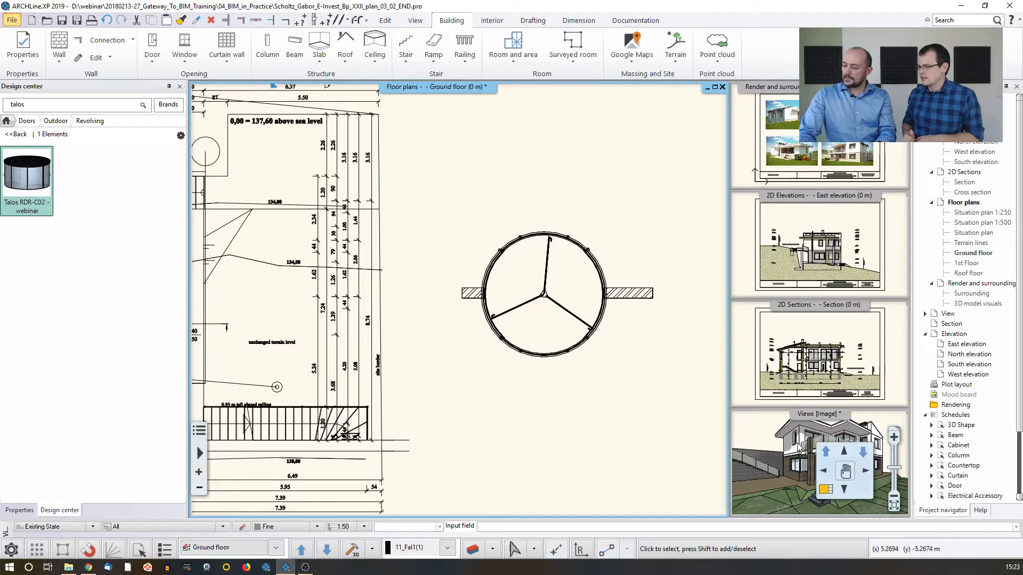
Make the 3D view the main view and examine the revolving door in its wall up close
left_click(798, 448)
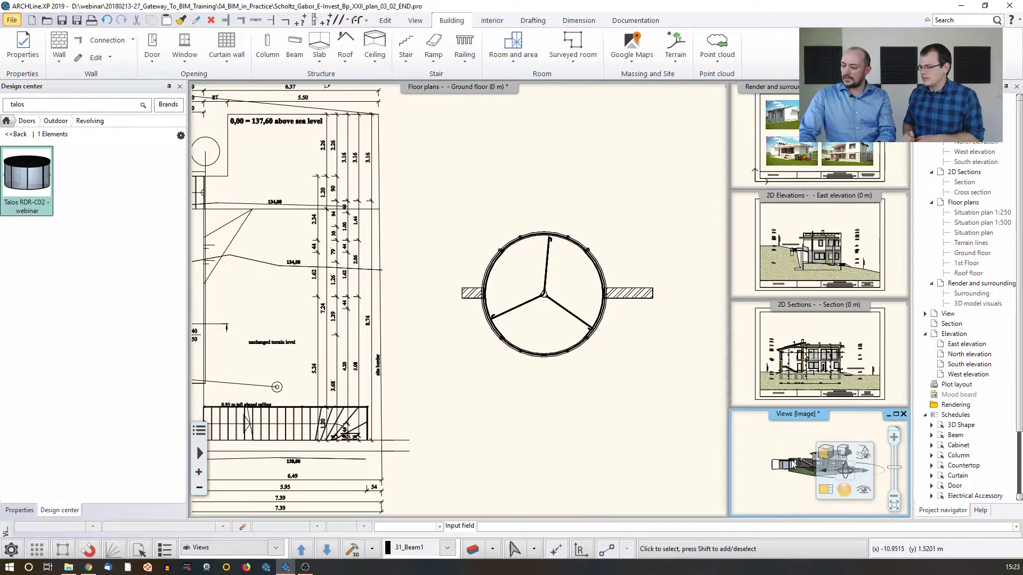
key("F4")
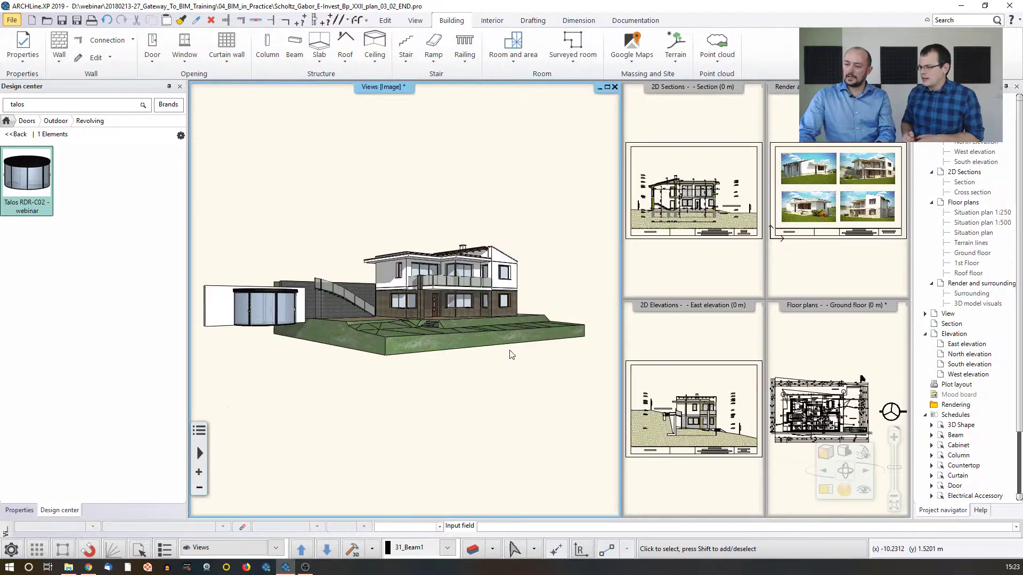
middle_click_drag(253, 307, 376, 312)
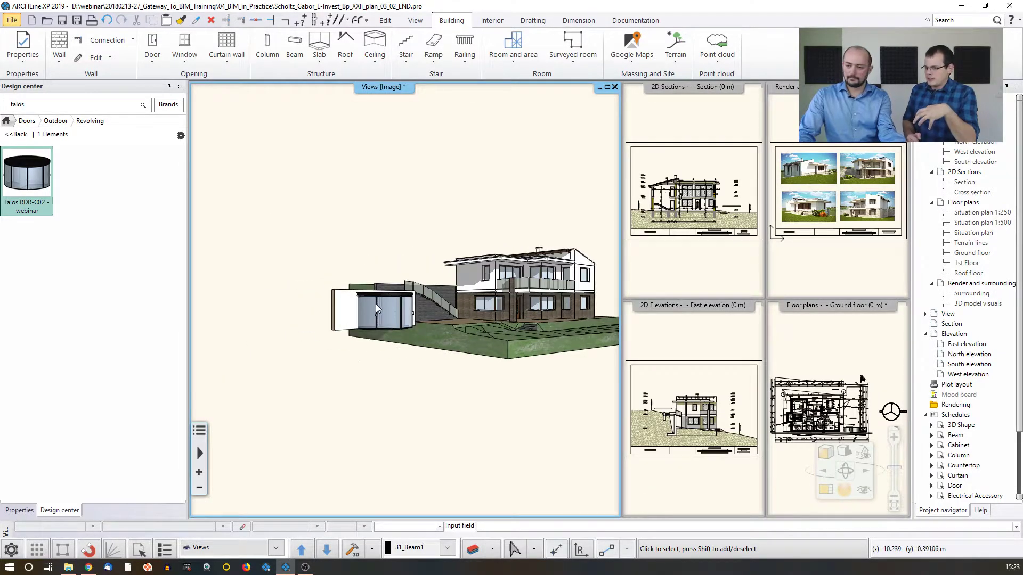
scroll(376, 308, "up", 8)
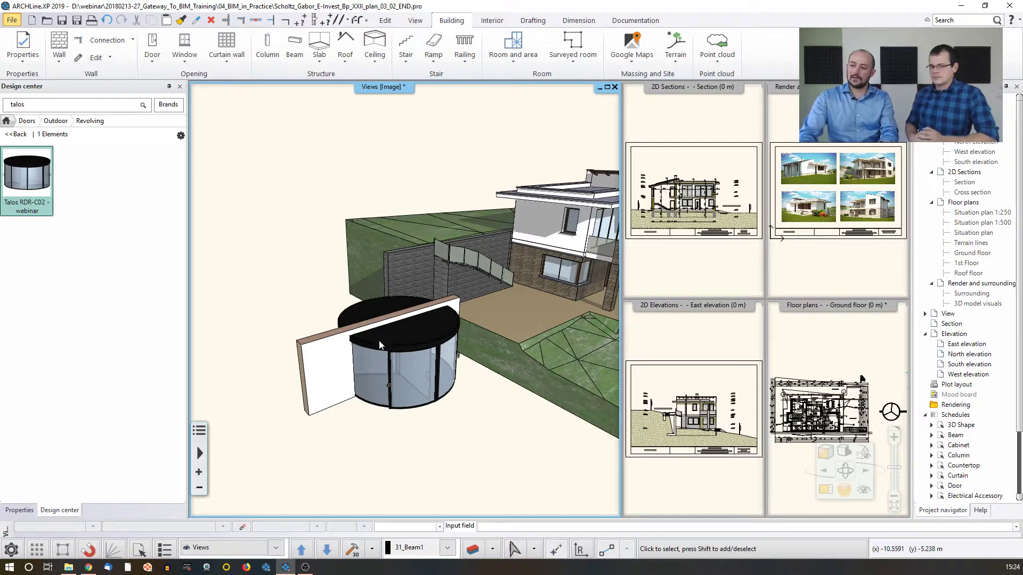
Start creating a new library object from the placed revolving door
left_click(389, 352)
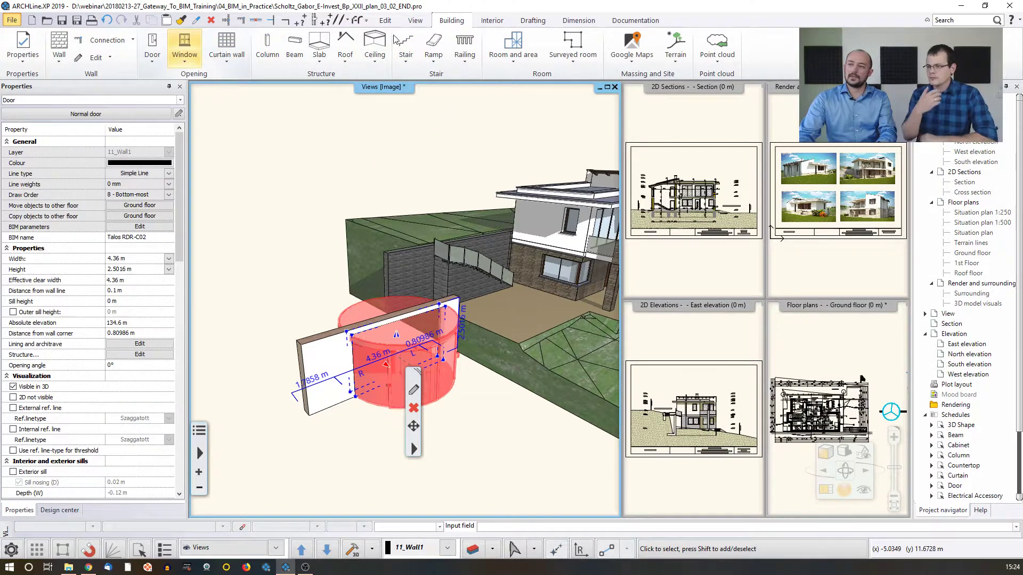
left_click(492, 20)
left_click(164, 53)
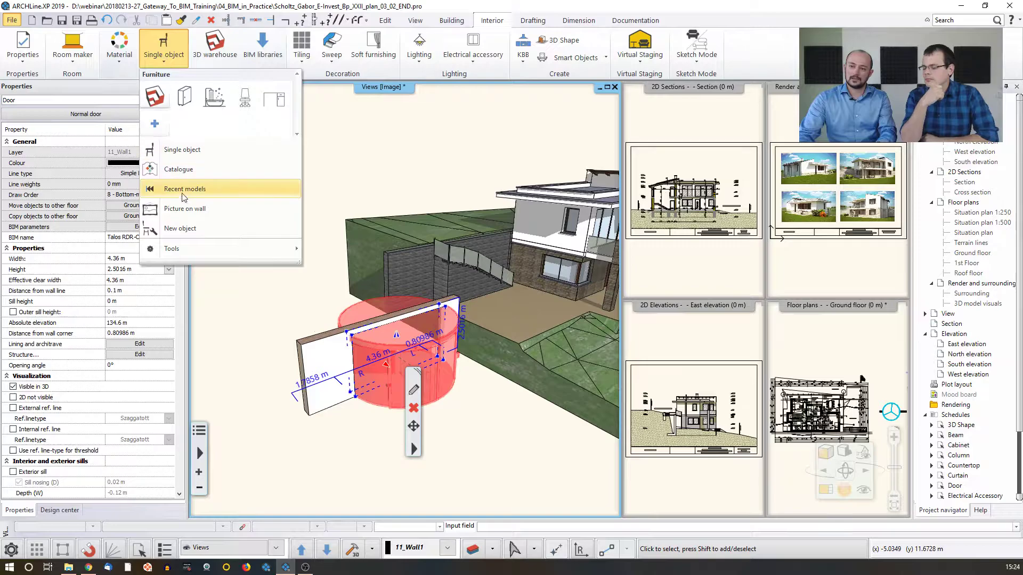
left_click(192, 229)
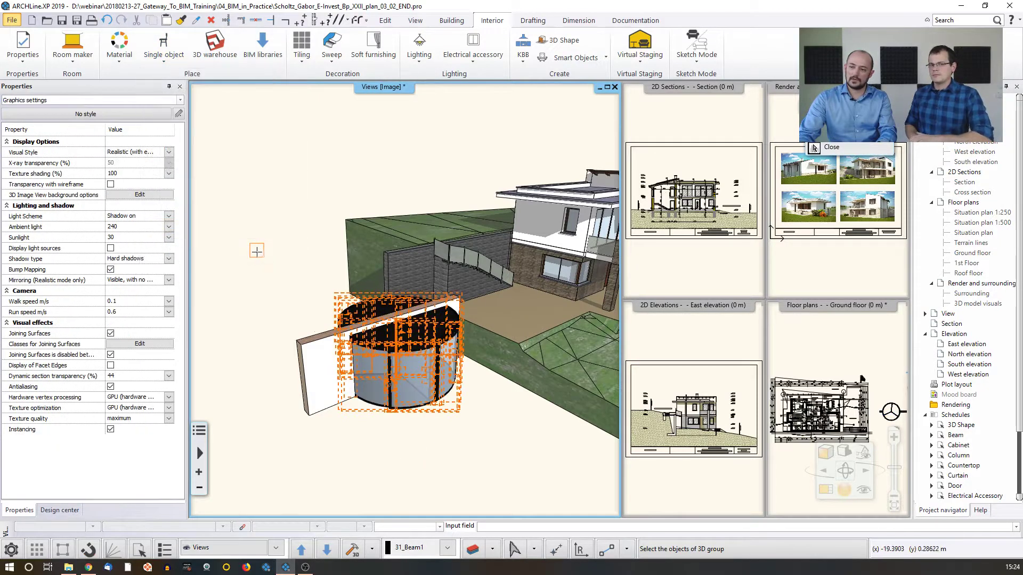
left_click(331, 303)
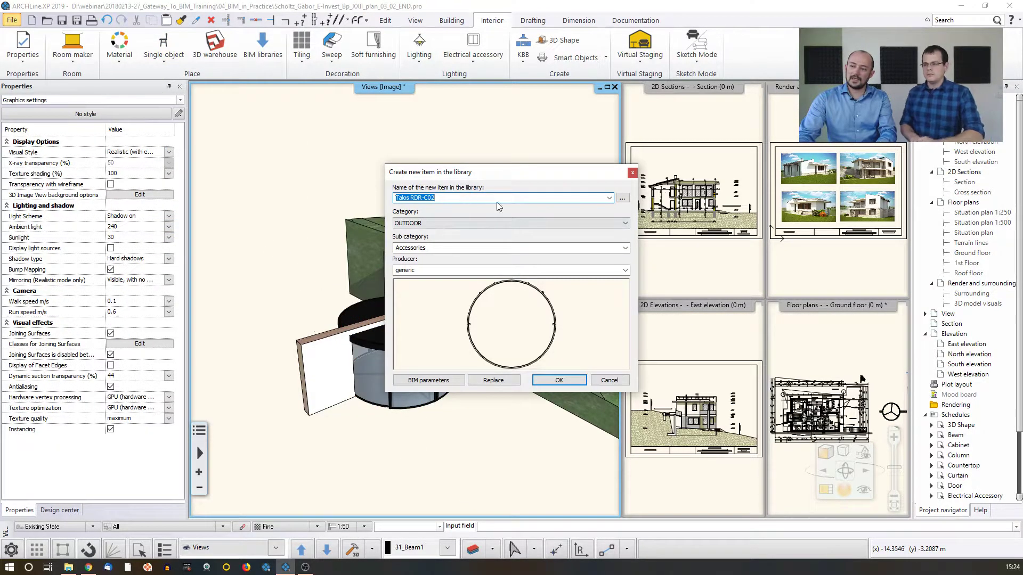
Examine Option 2 of the AEC Object Naming Protocol for the new item's name, and cancel creating the library item
left_click(622, 200)
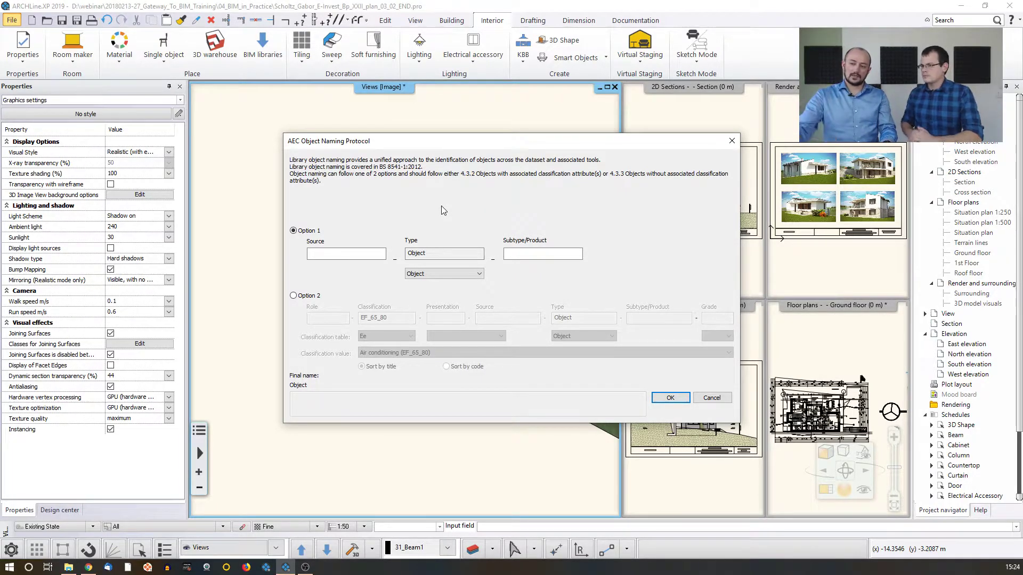
left_click(294, 295)
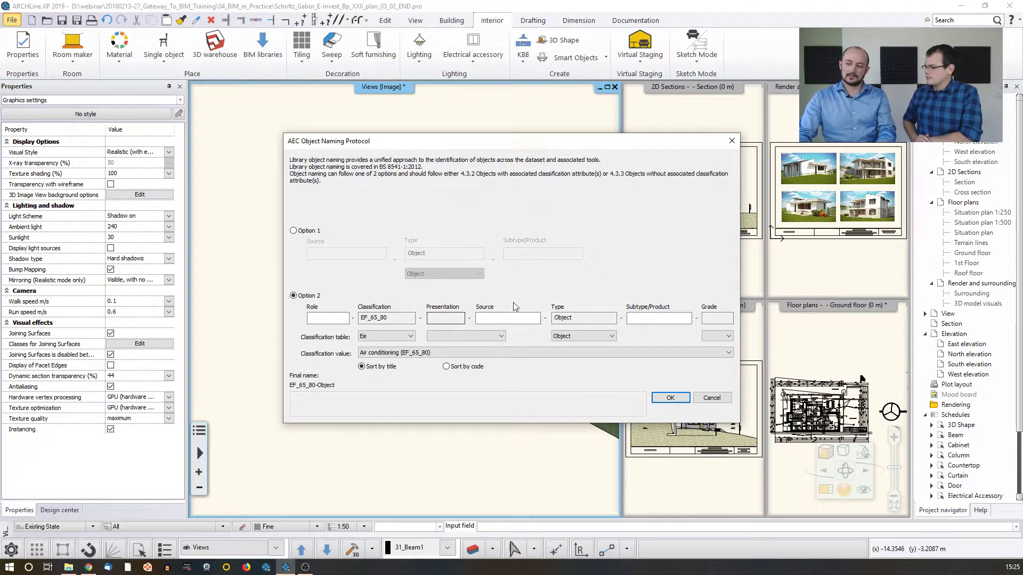
left_click(718, 400)
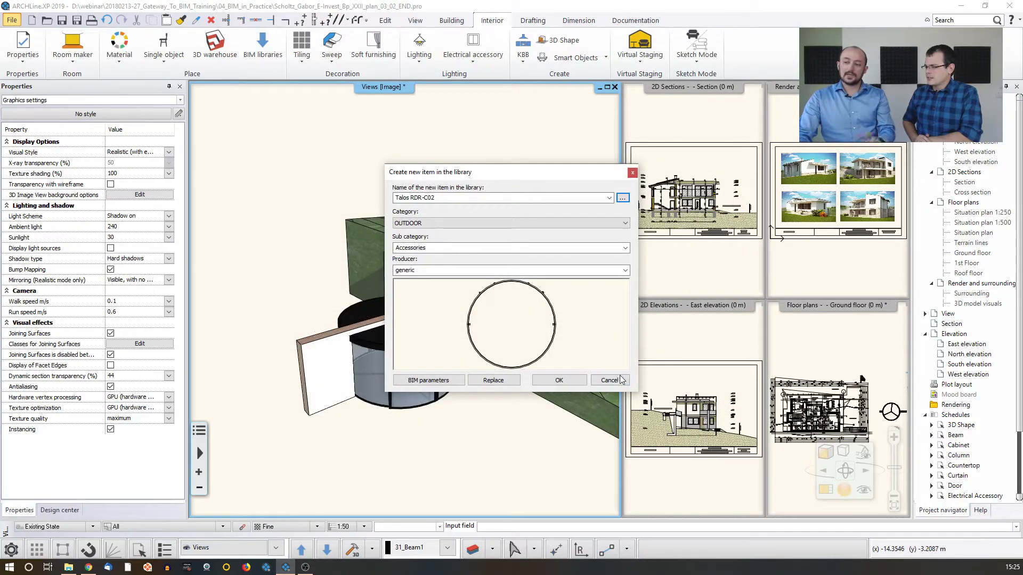
left_click(613, 381)
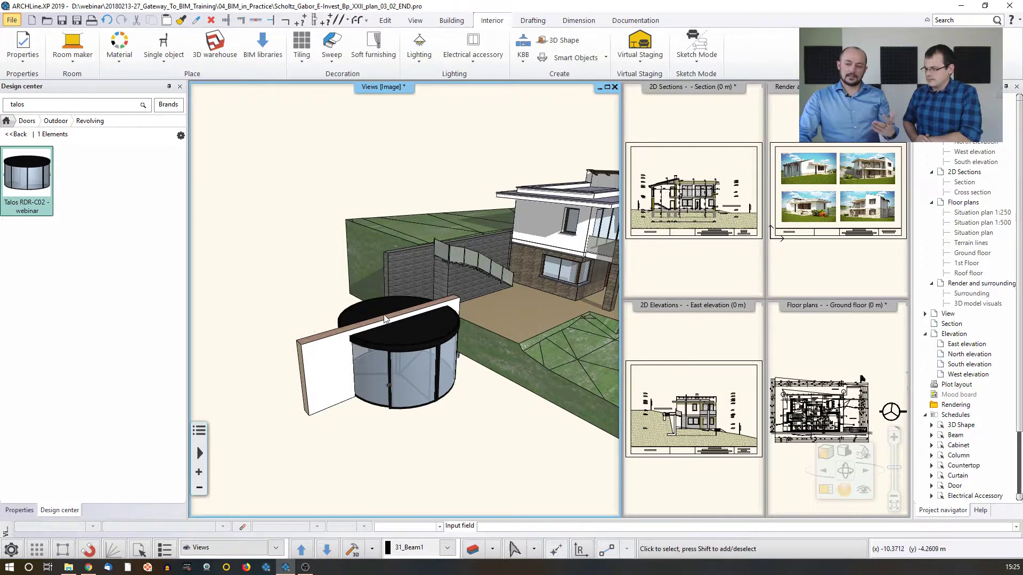
Delete the revolving door and its test wall from the 3D model, and make the ground floor plan the main view
left_click(390, 339)
left_click(389, 336)
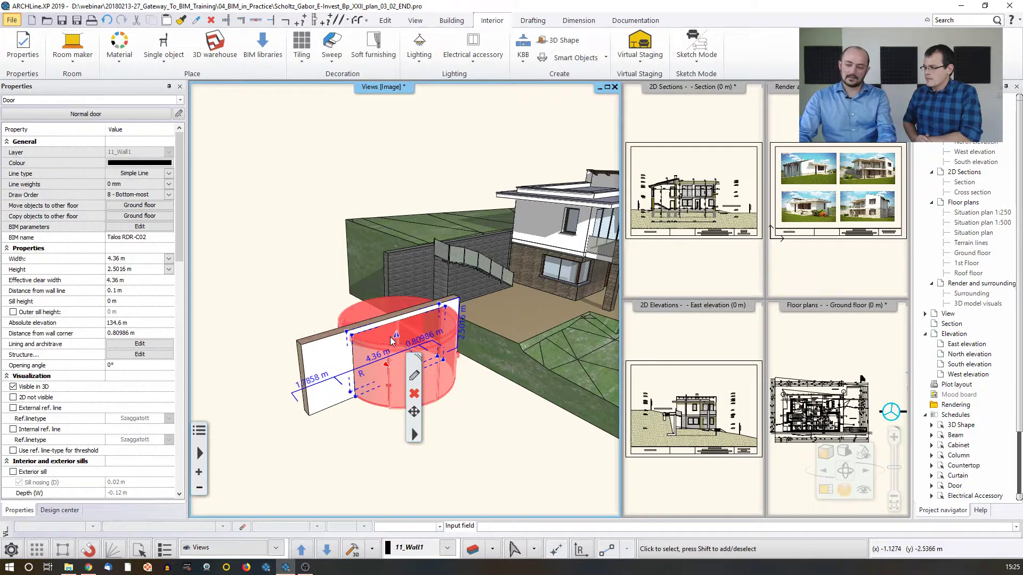
key("Delete")
left_click(344, 324)
key("Delete")
middle_click_drag(384, 312, 377, 290)
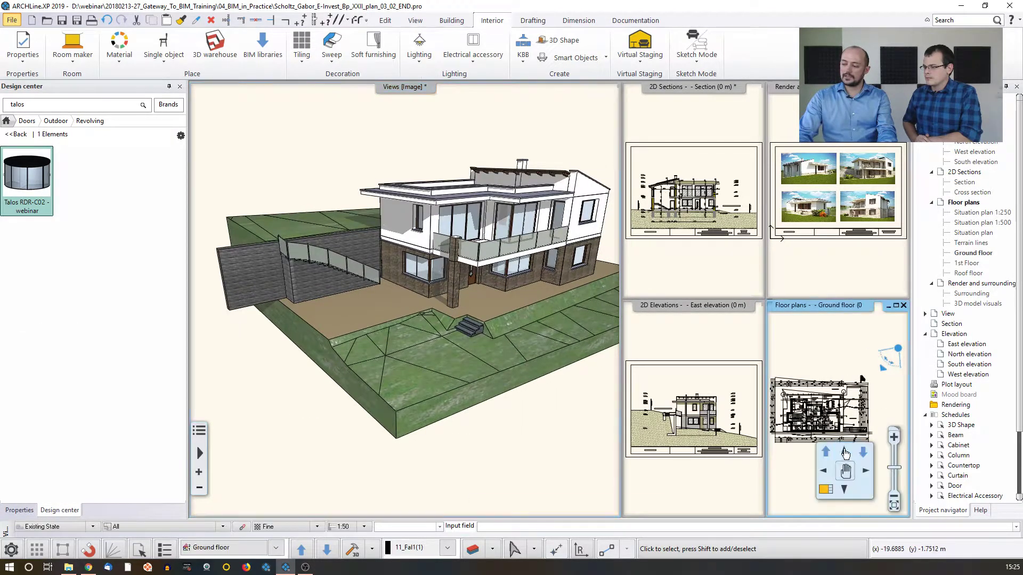
left_click(821, 489)
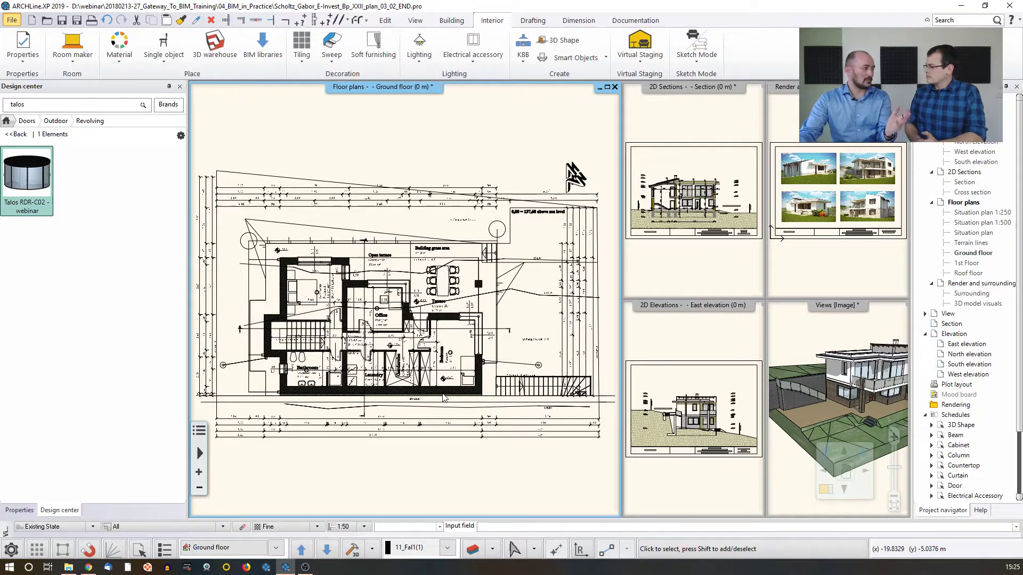
Enable Protocol for Layer Naming in the layer management, view the AEC Layer Naming Protocol for a new layer, and cancel everything
left_click(472, 552)
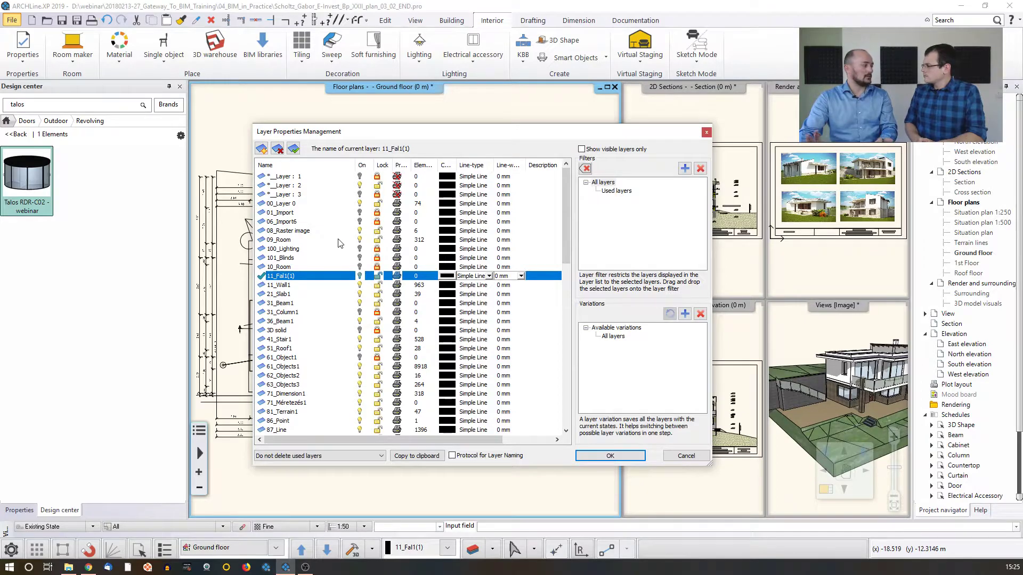
left_click(452, 456)
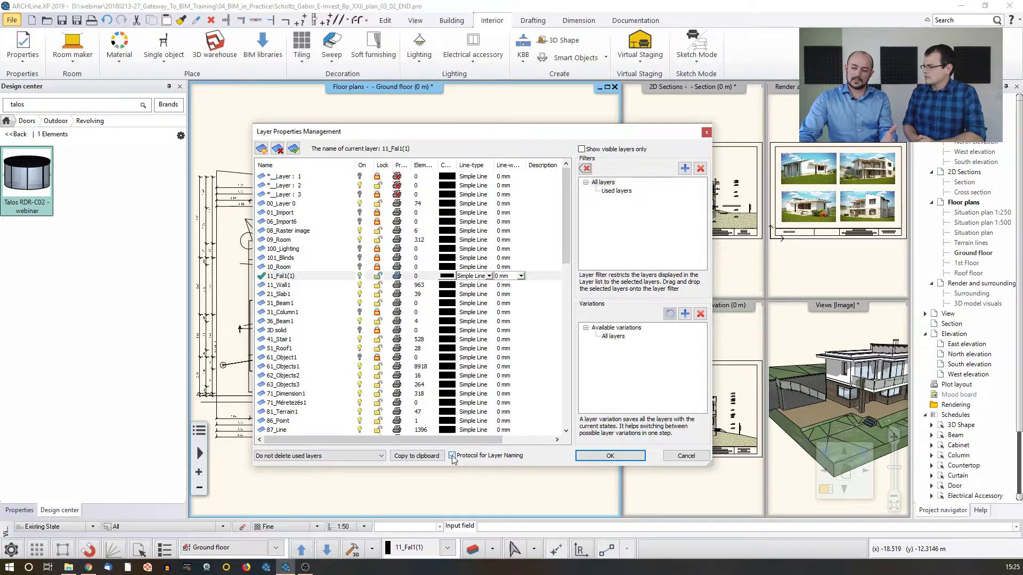
left_click(261, 149)
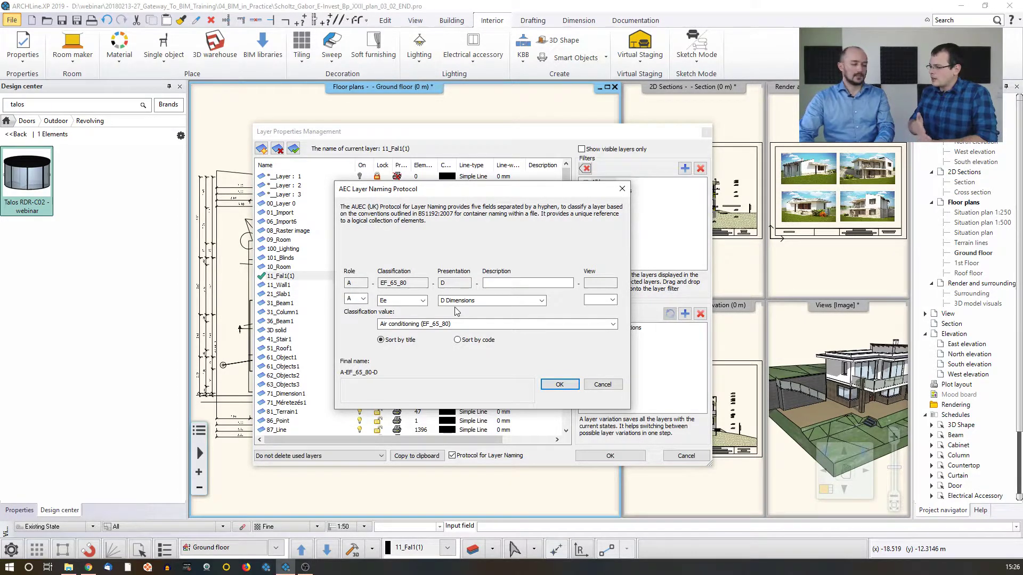
left_click(603, 384)
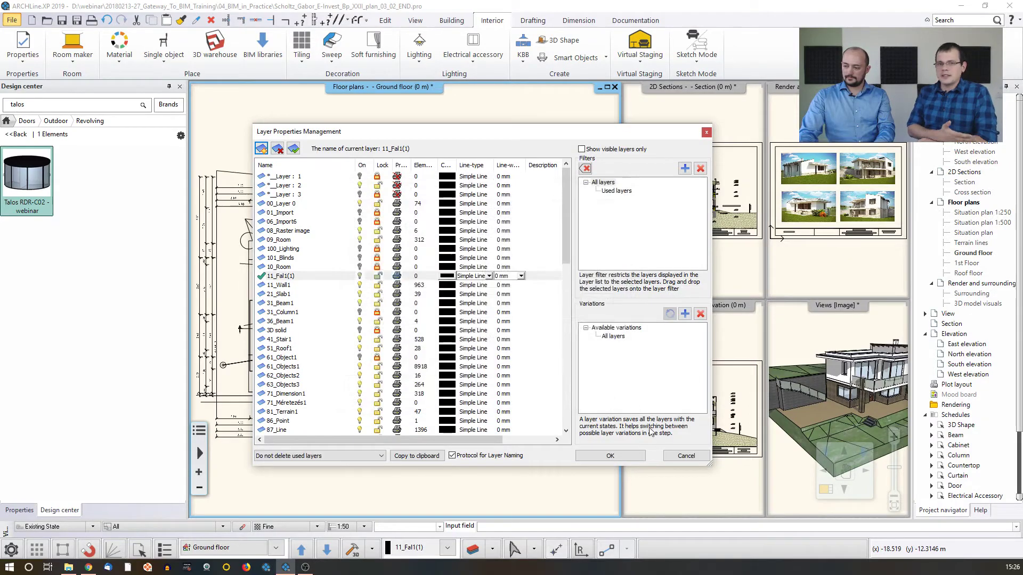
left_click(680, 455)
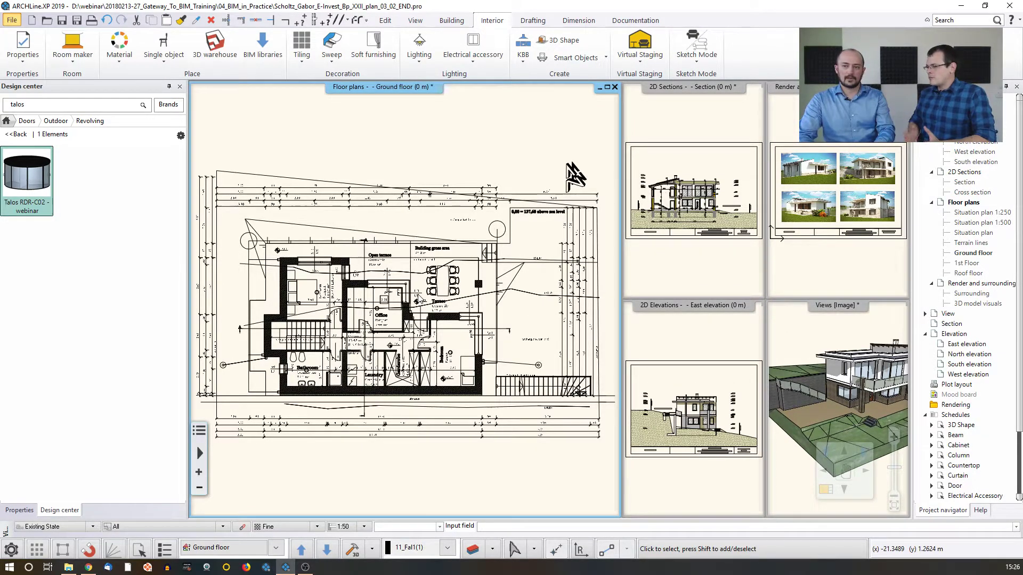
Return the Design center to its home page and start an IFC export of the project with the Desktop as save location
left_click(7, 120)
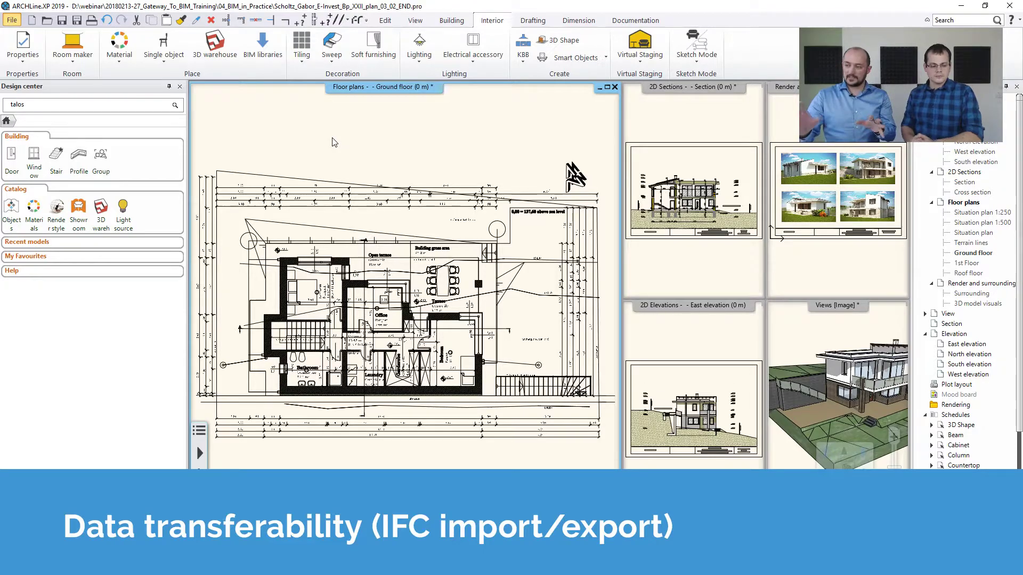
left_click(12, 20)
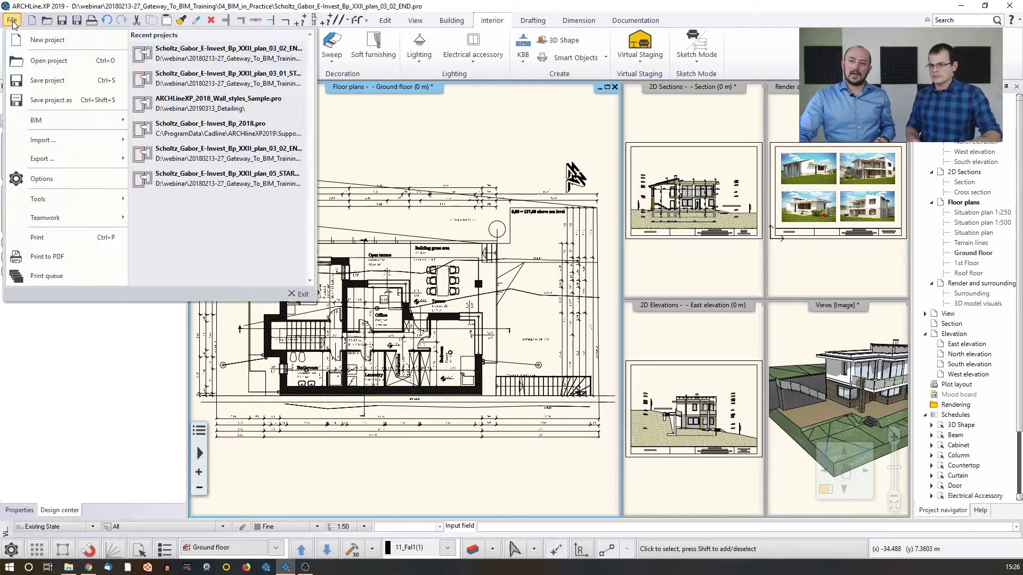
mouse_move(36, 157)
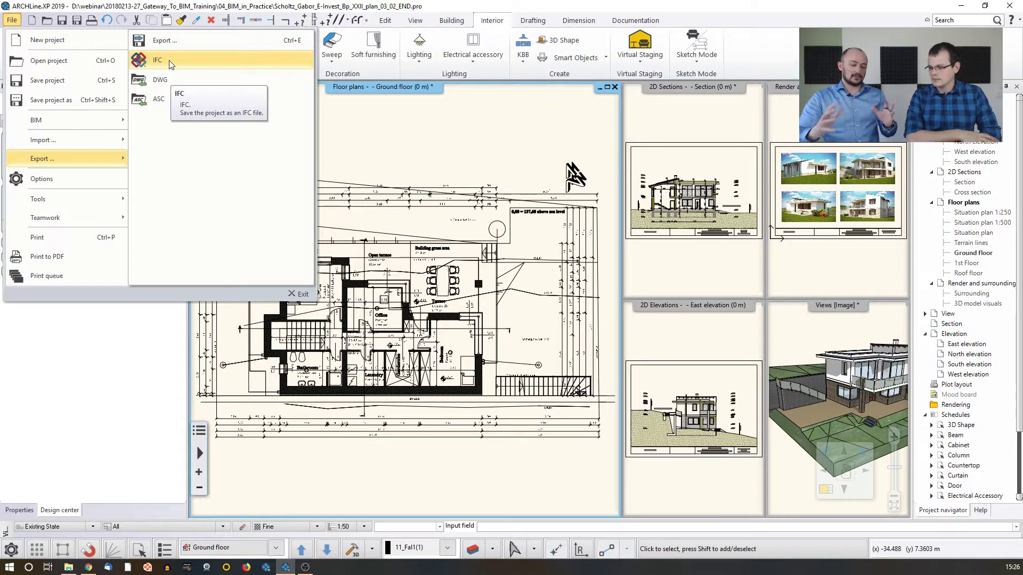
left_click(181, 66)
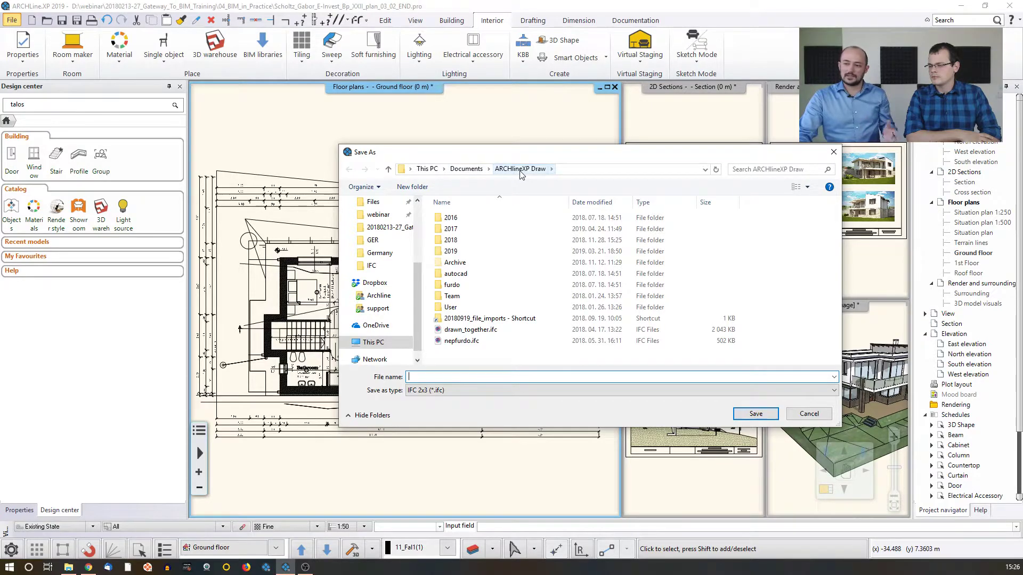
left_click(378, 214)
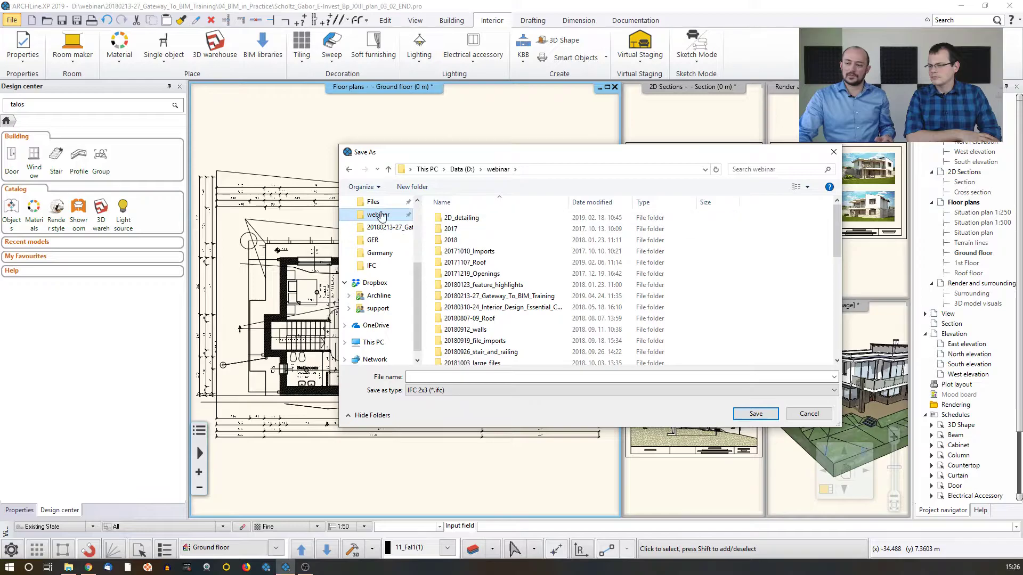
scroll(375, 333, "up", 1)
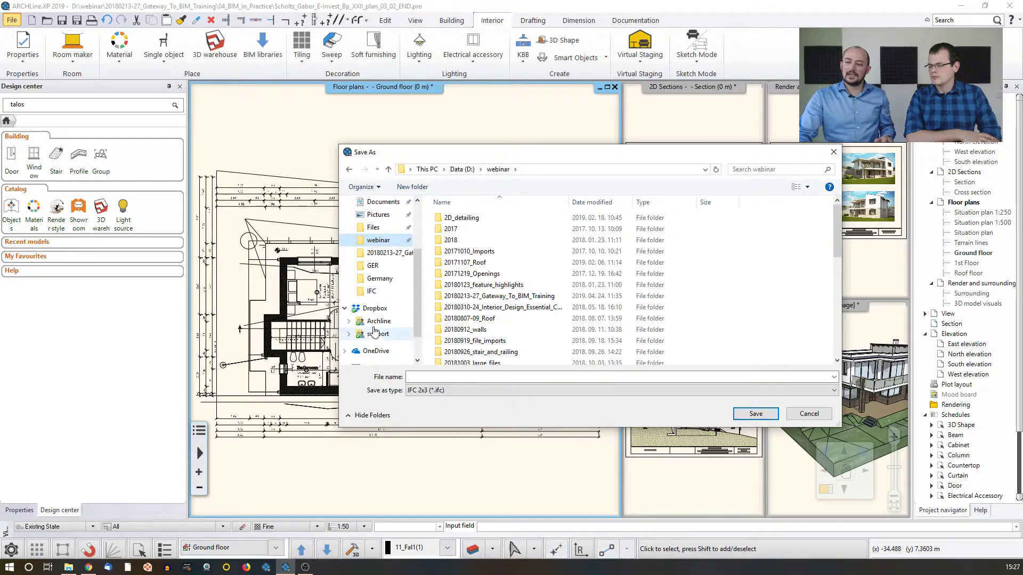
scroll(375, 325, "up", 3)
left_click(378, 248)
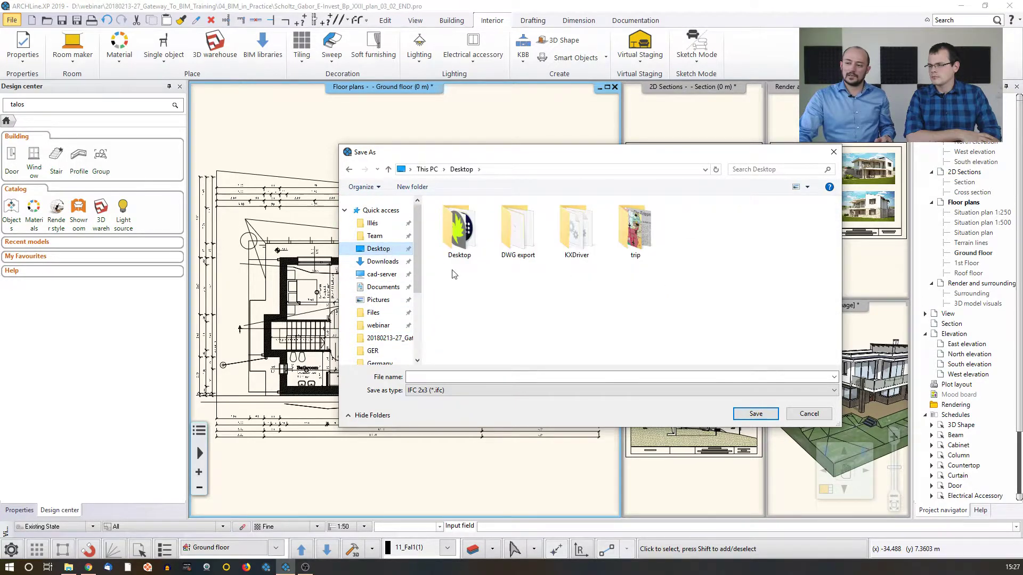
Create a folder named IFC_export on the Desktop and open it as the save location for the IFC export
left_click(413, 186)
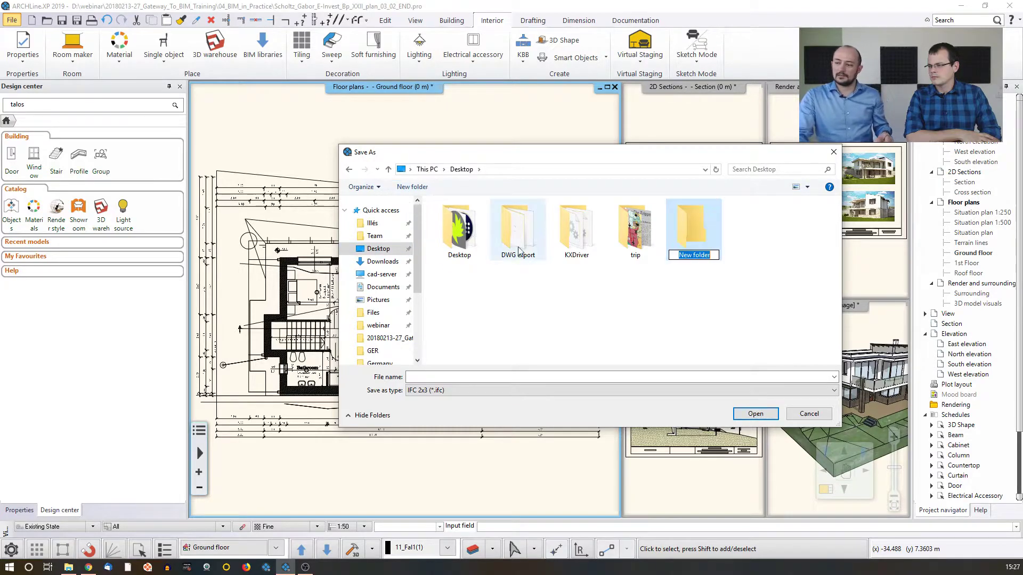
type("IF")
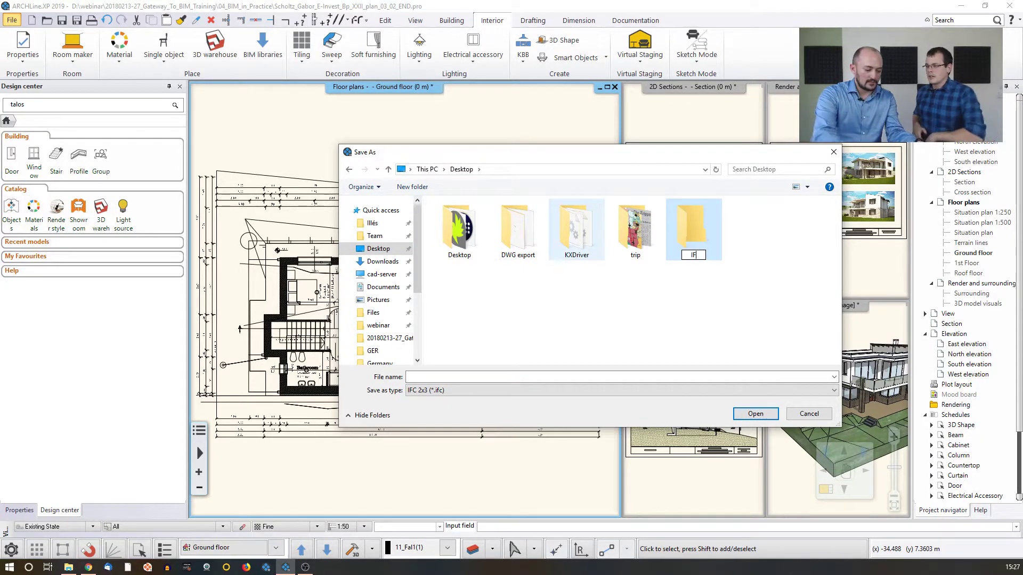
type("C_e")
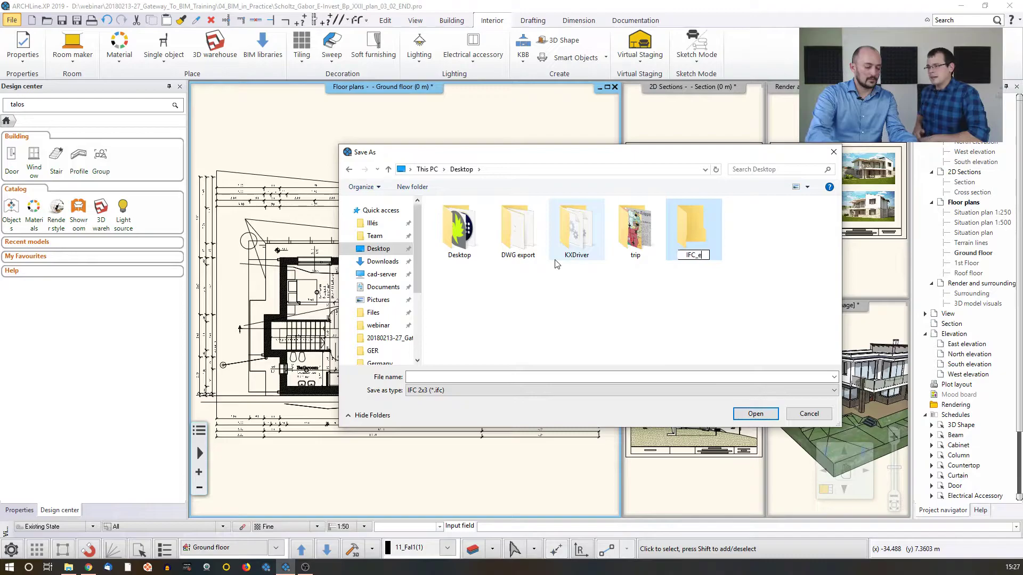
type("xport")
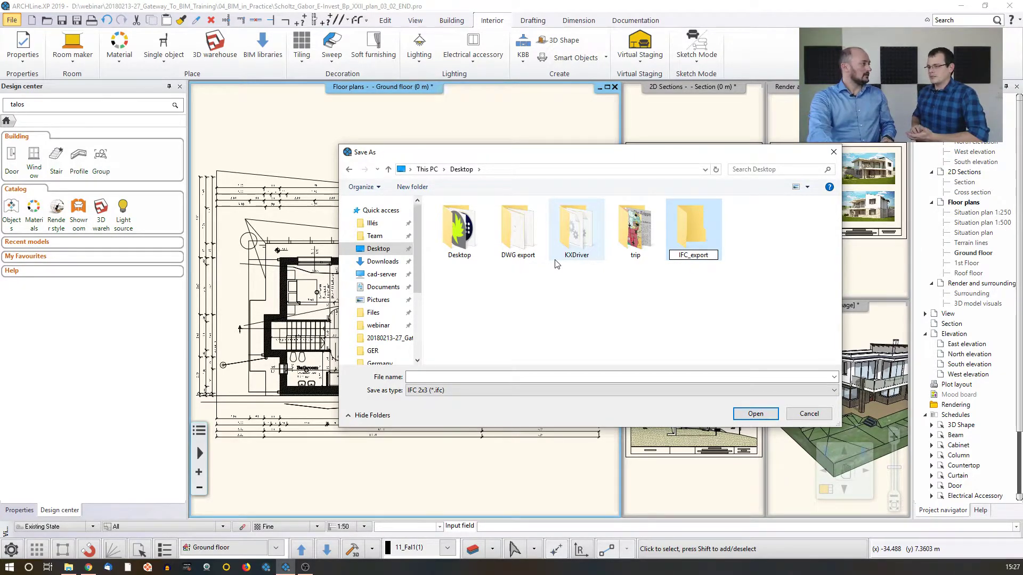
key("Return")
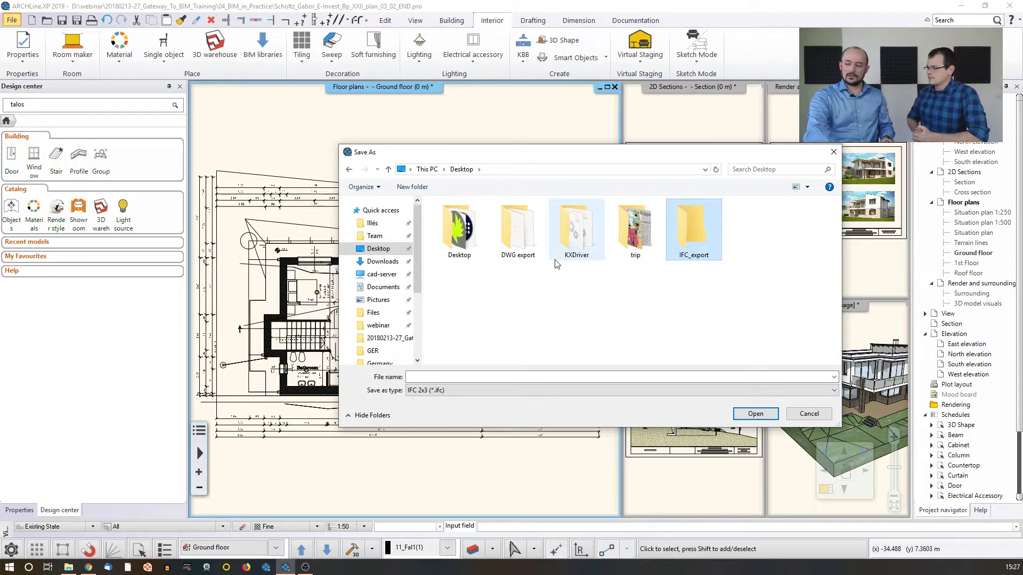
key("Return")
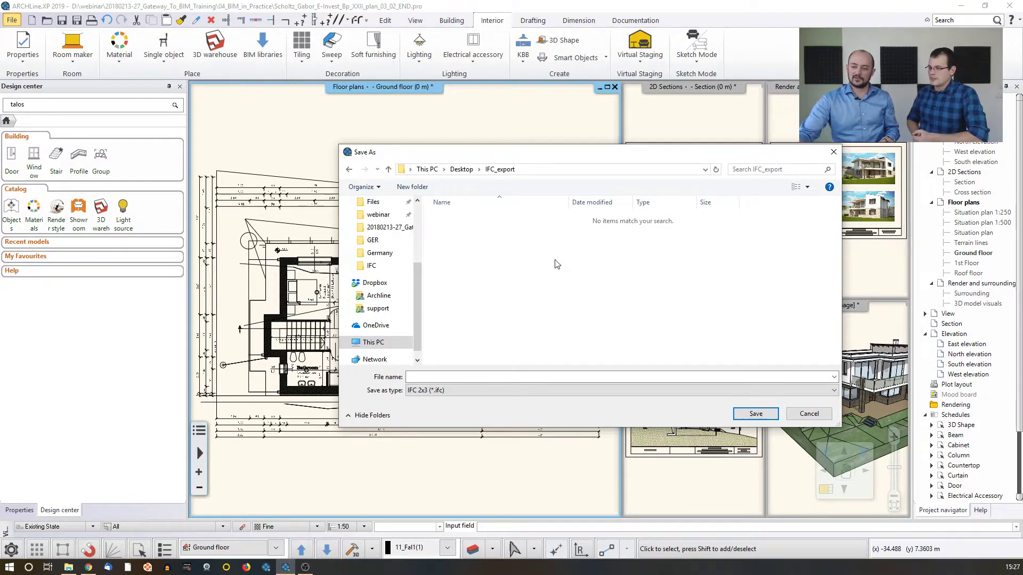
Save the IFC 2x3 file under the client's surname and initial followed by "_Dwelling"
left_click(456, 375)
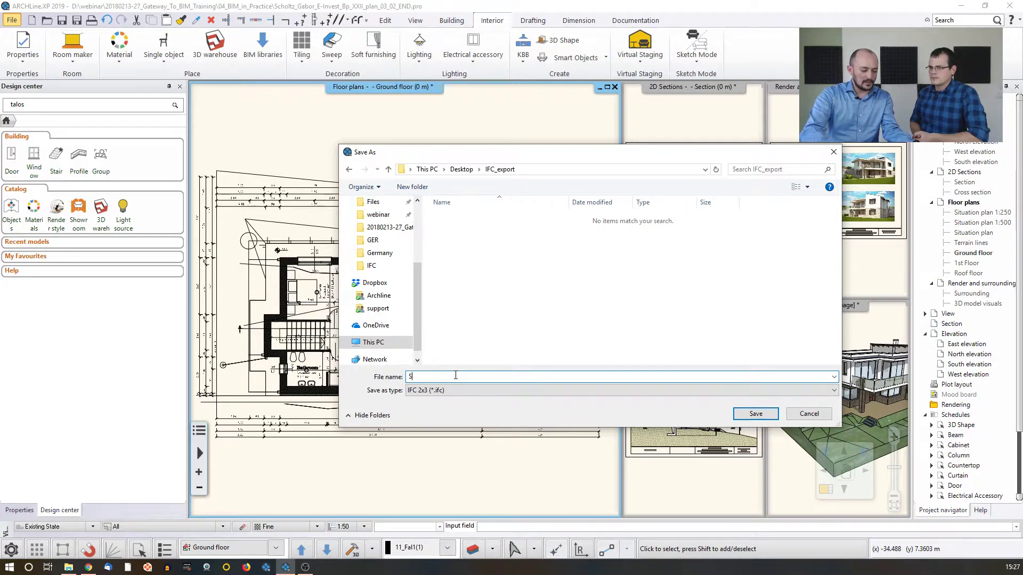
type("Scholt")
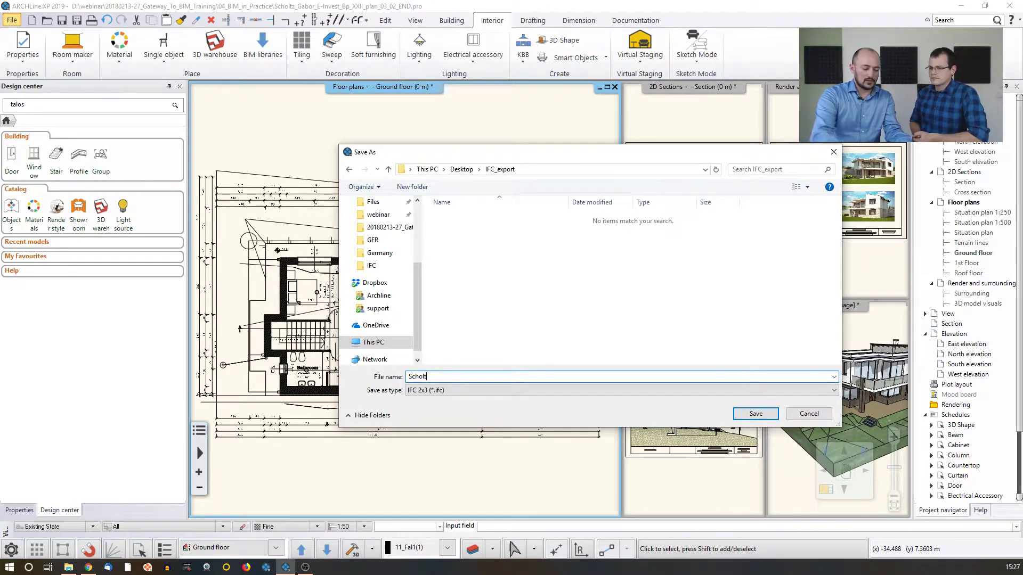
type("z_G")
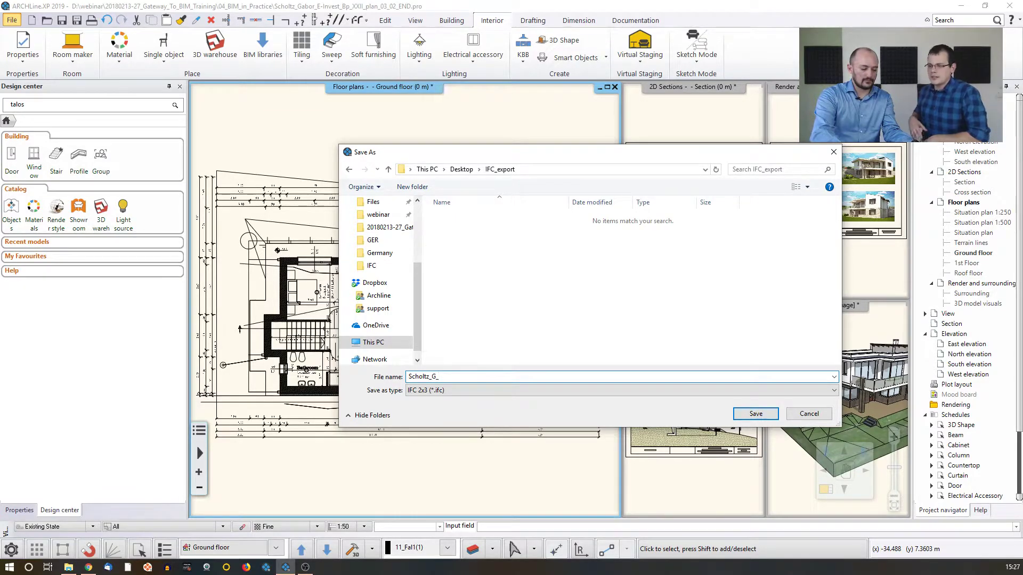
type("_")
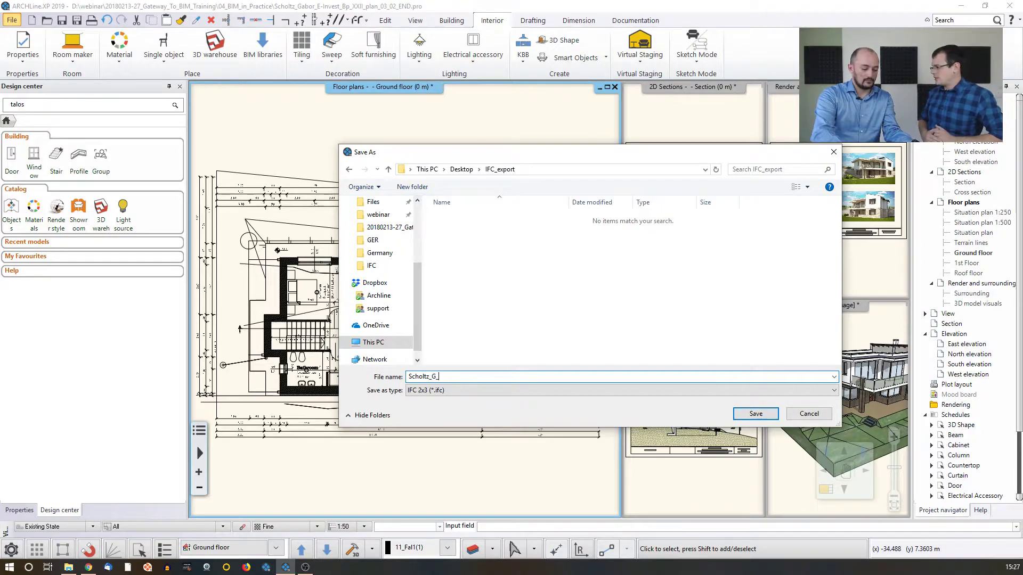
type("Dwelling")
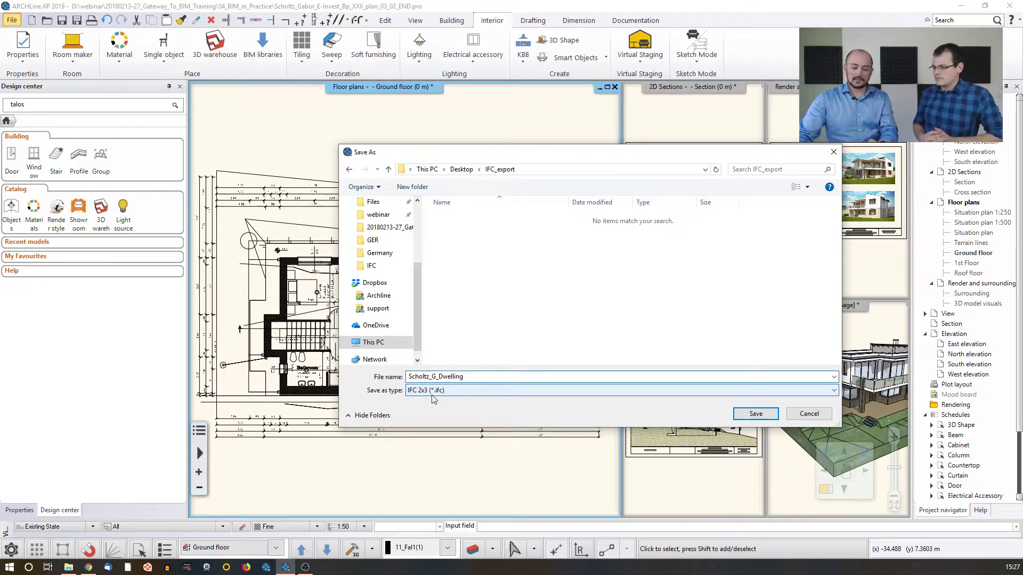
left_click(766, 415)
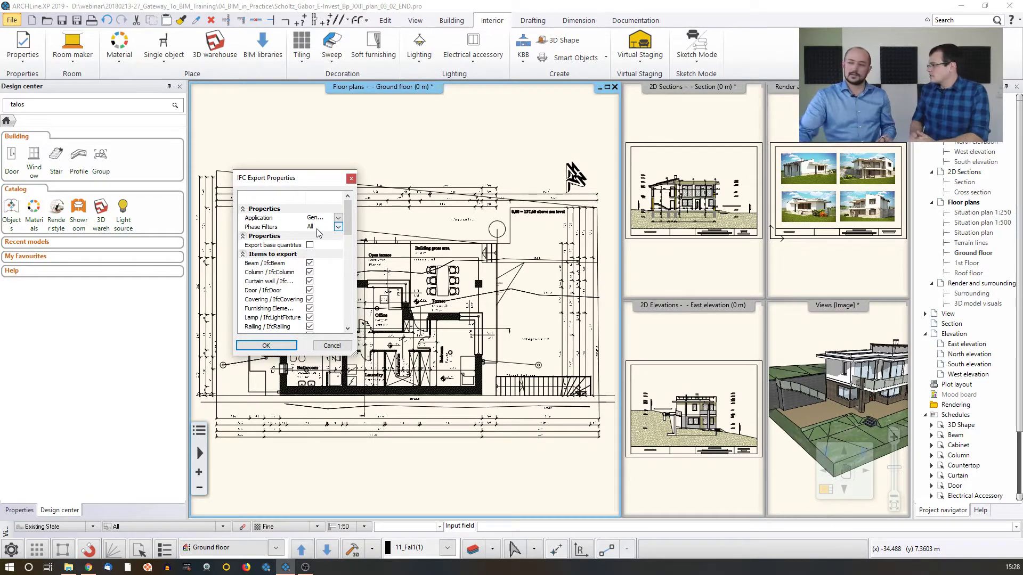
Run the IFC export with the preset export properties, read through the export log and close it
left_click(266, 346)
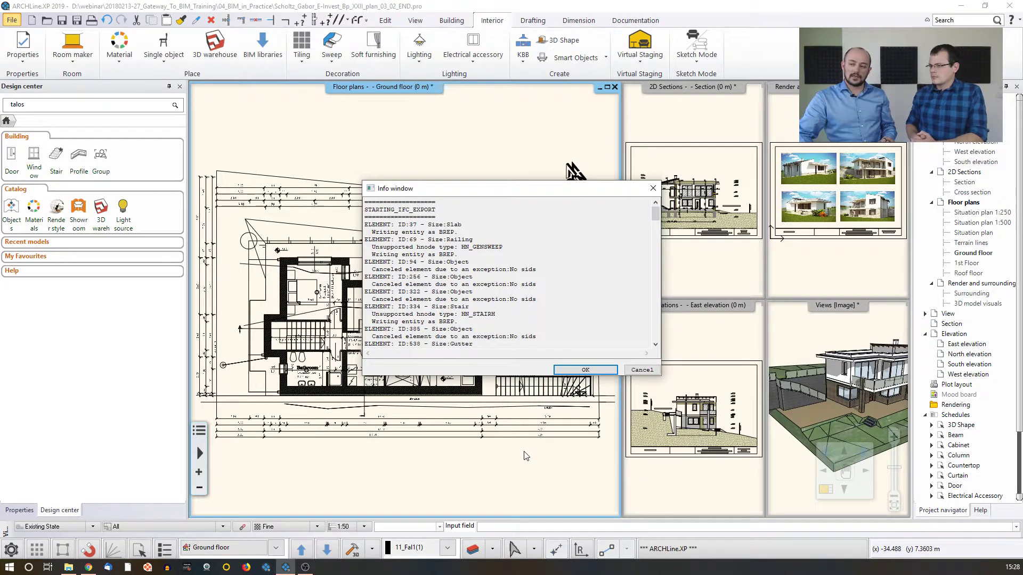
scroll(520, 301, "down", 5)
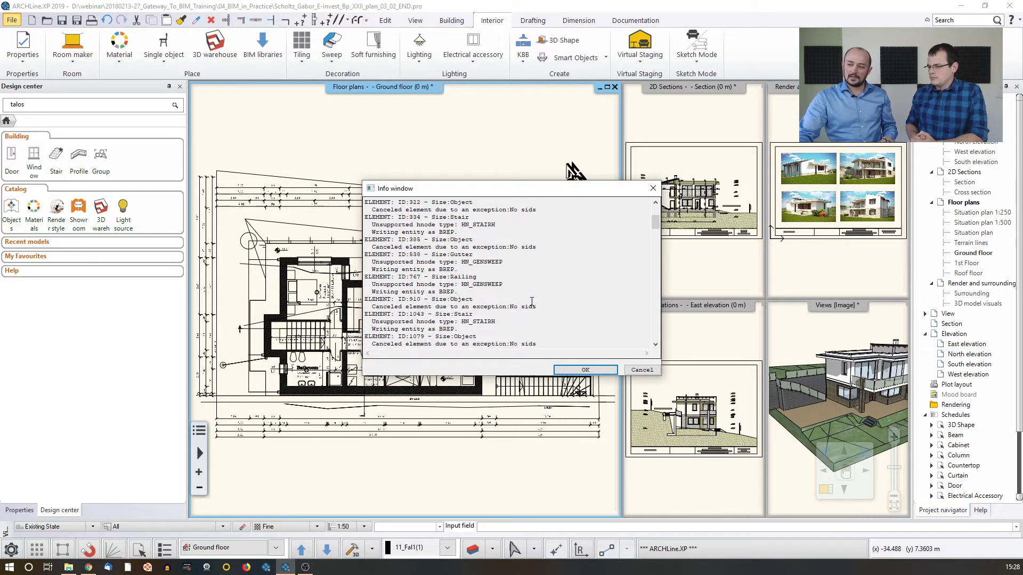
scroll(520, 301, "down", 5)
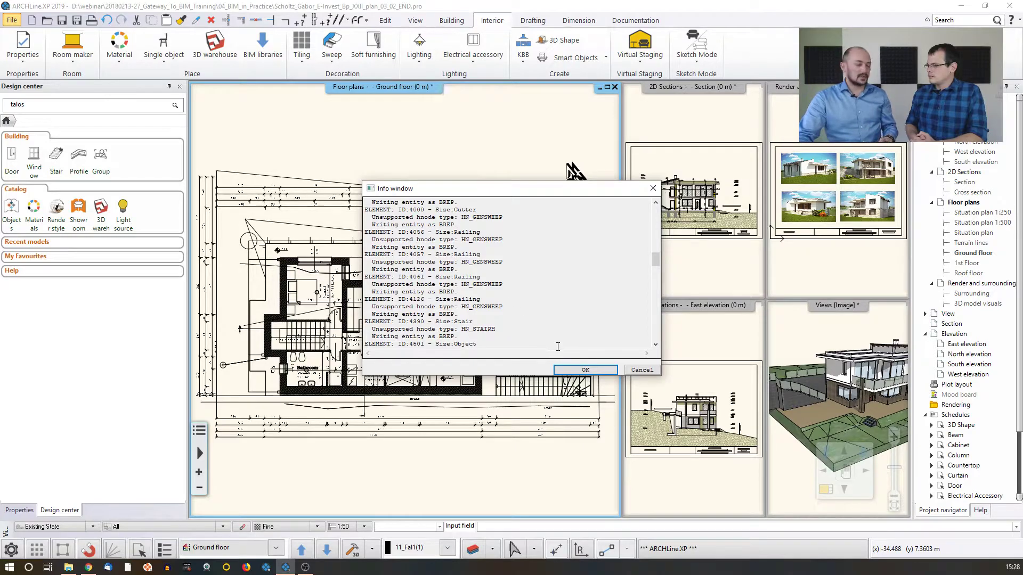
left_click(606, 370)
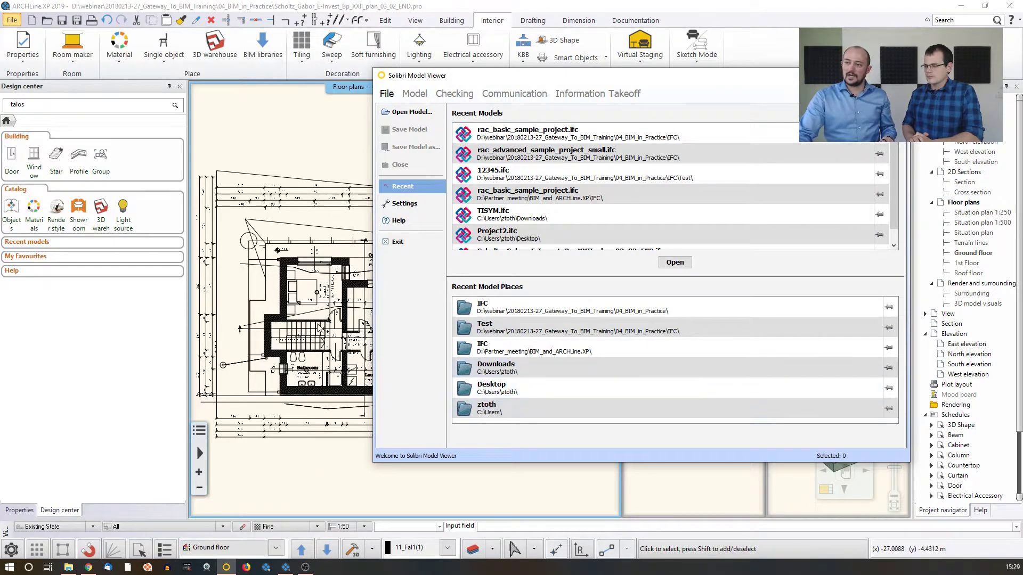
In Solibri Model Viewer, open the exported dwelling IFC model from the IFC_export folder on the Desktop
left_click(405, 112)
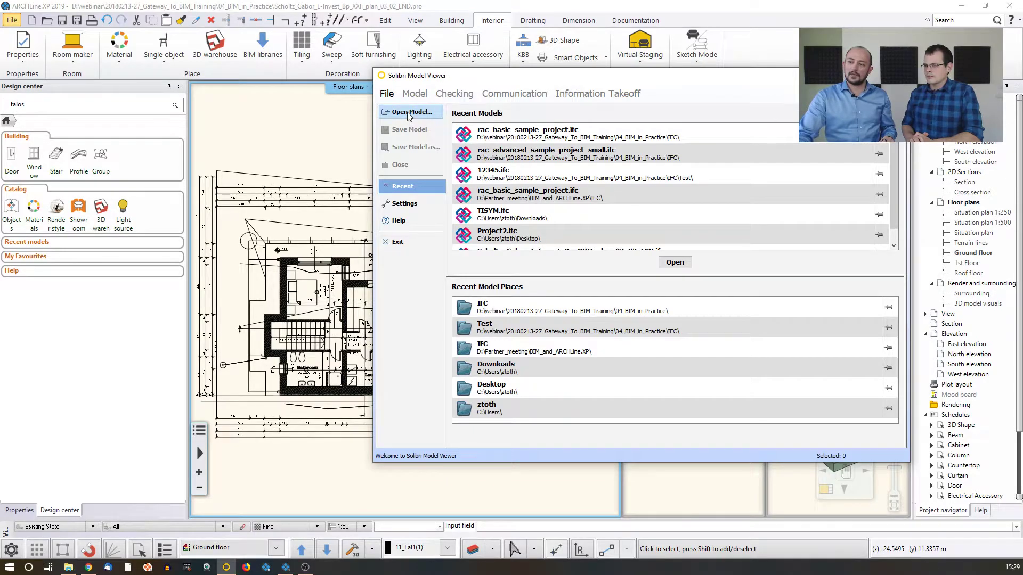
left_click(512, 237)
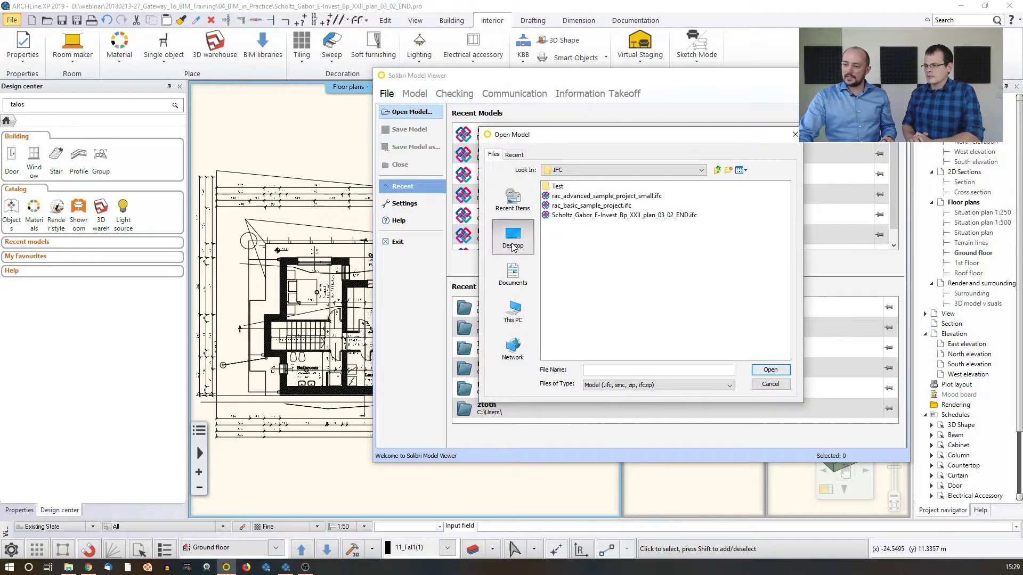
double_click(570, 264)
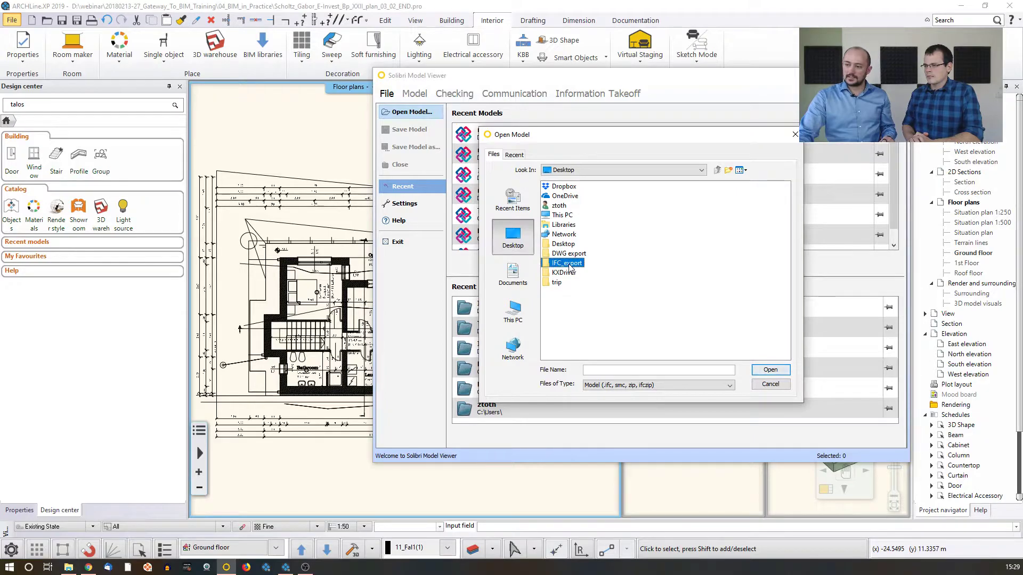
left_click(590, 188)
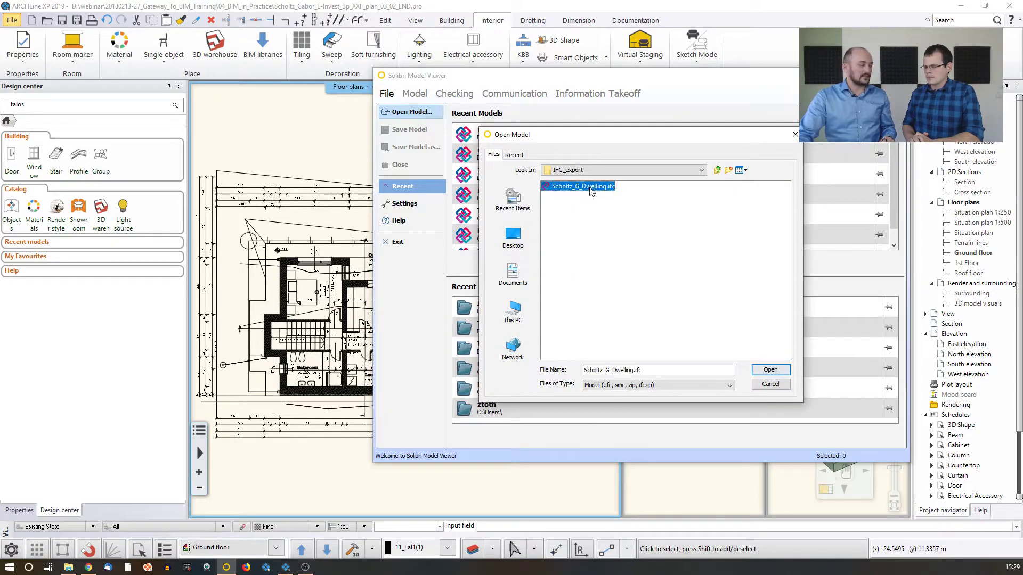
left_click(767, 370)
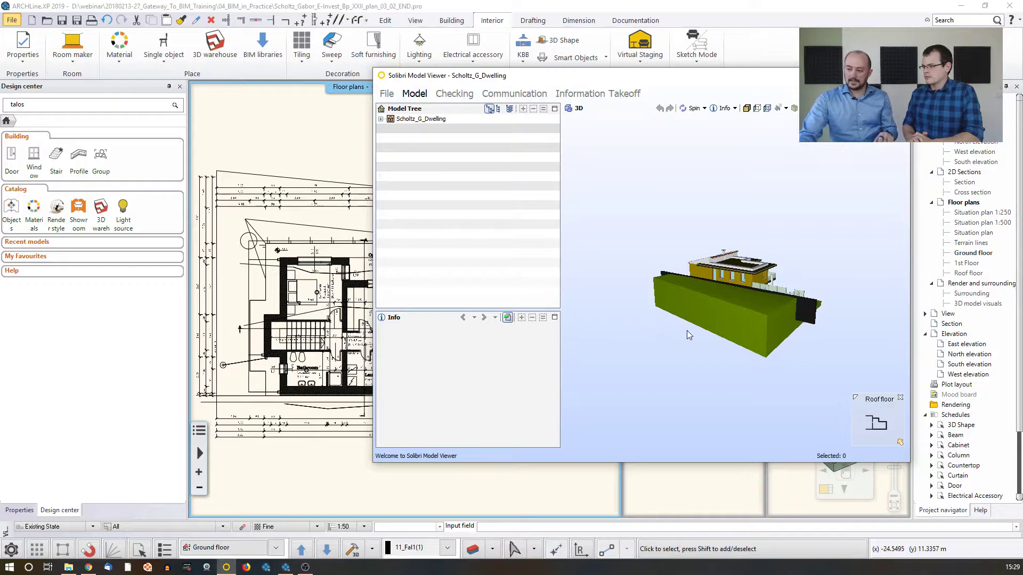
Inspect the exported house from its front side and view the properties of an upper-floor wall, a lower window and the site
left_click_drag(723, 319, 711, 299)
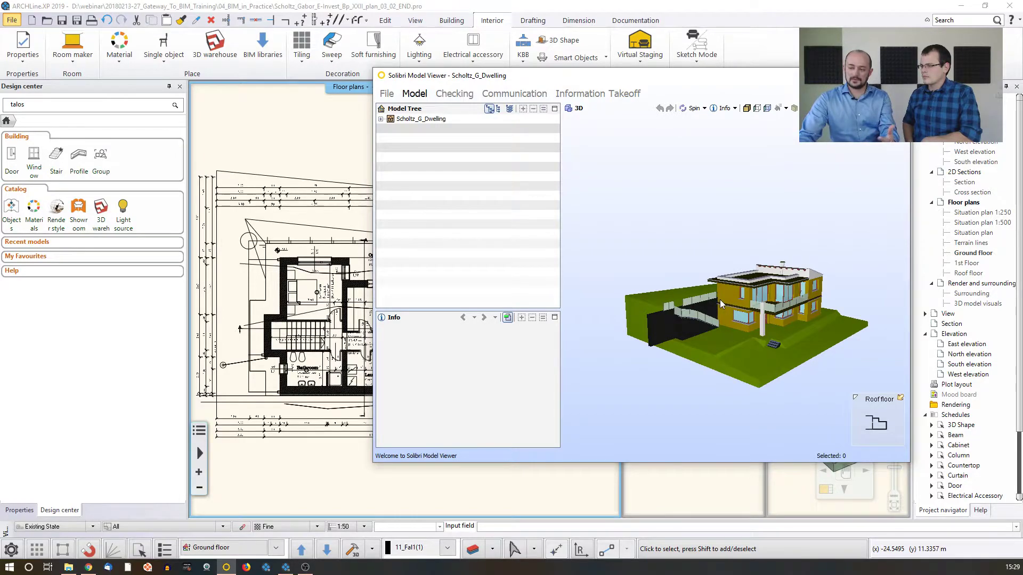
mouse_move(721, 300)
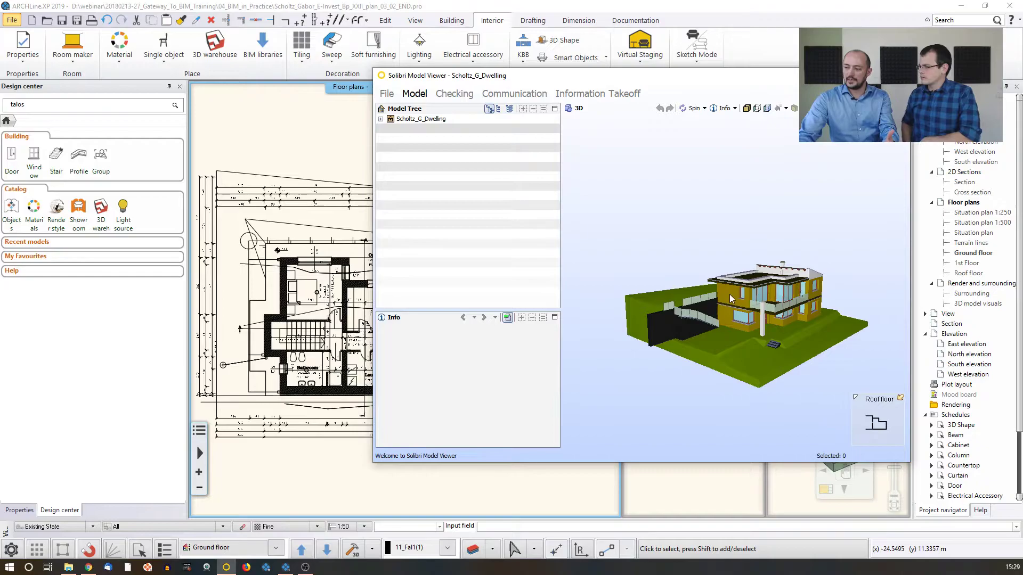
left_click(729, 295)
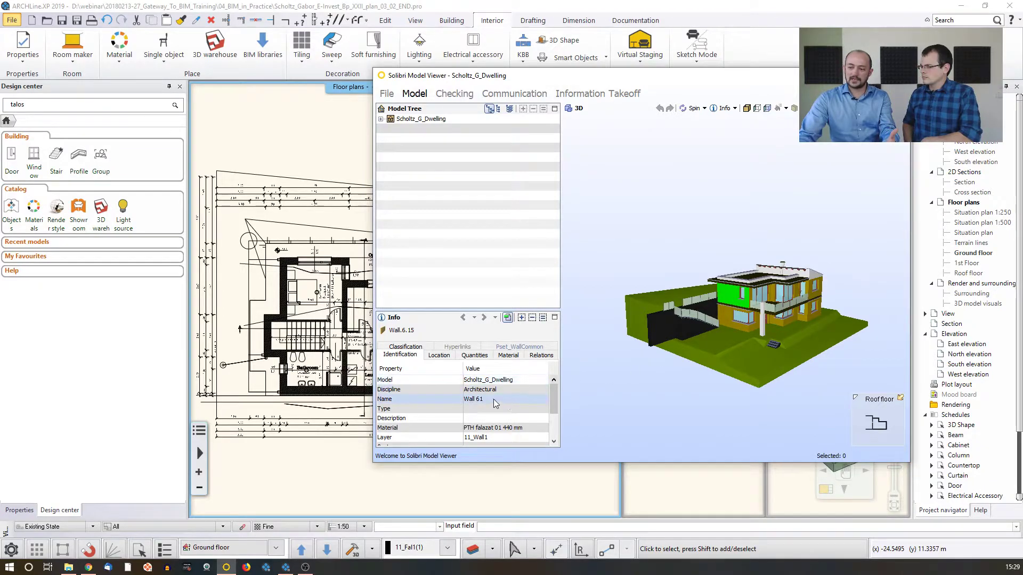
left_click(737, 317)
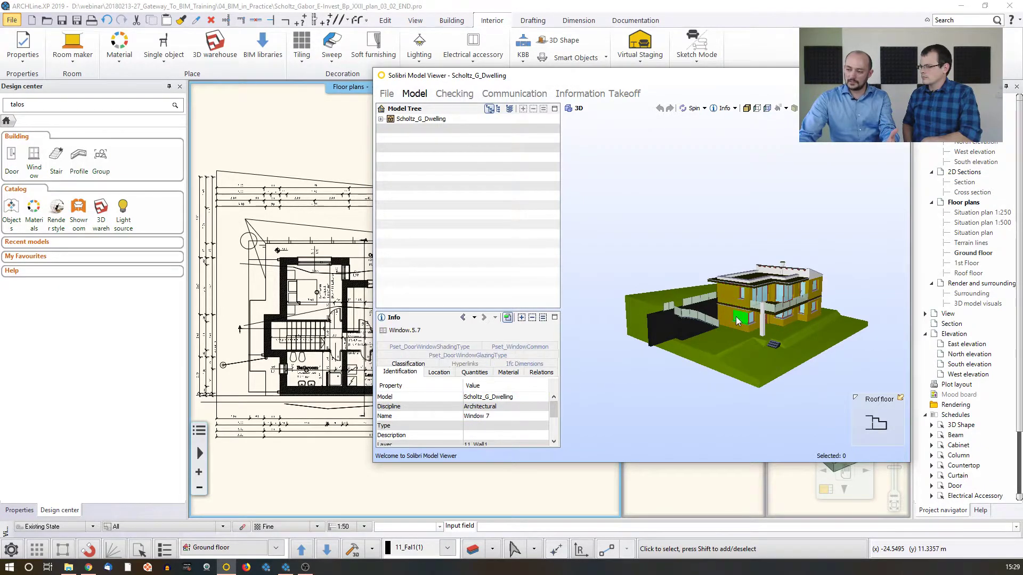
left_click(721, 343)
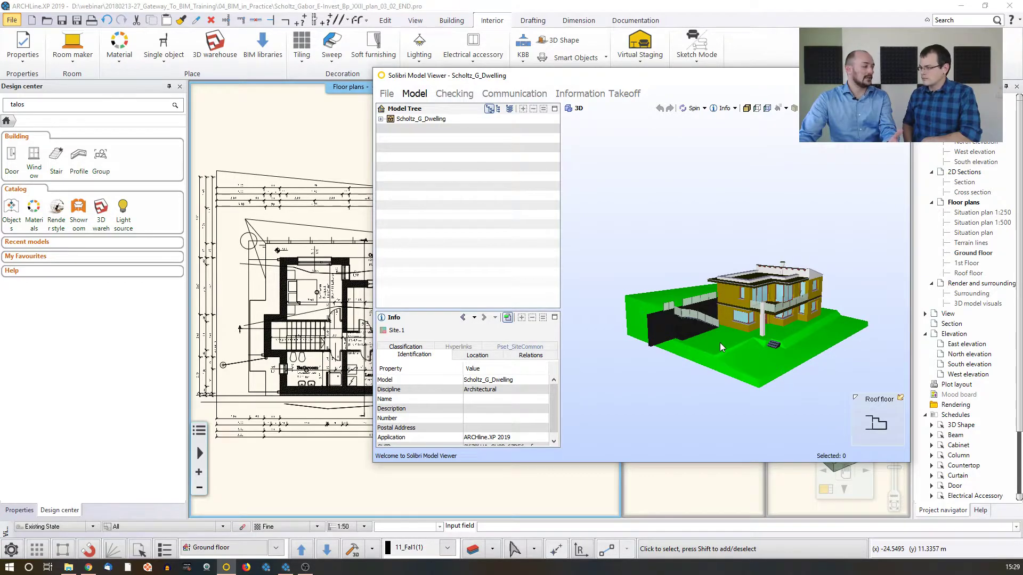
mouse_move(721, 343)
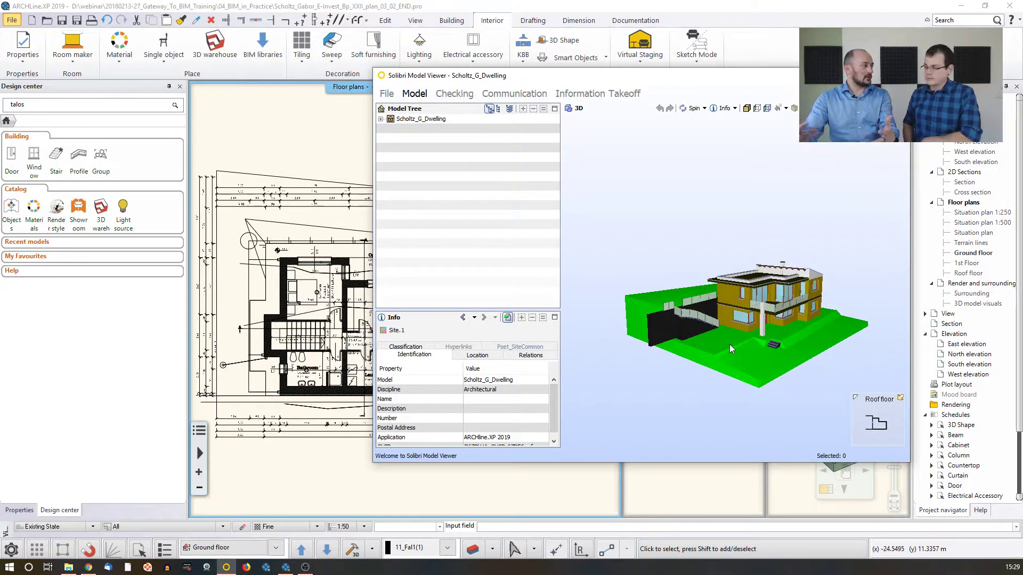
Expand the model tree through the site and building down to its list of floors
left_click(381, 119)
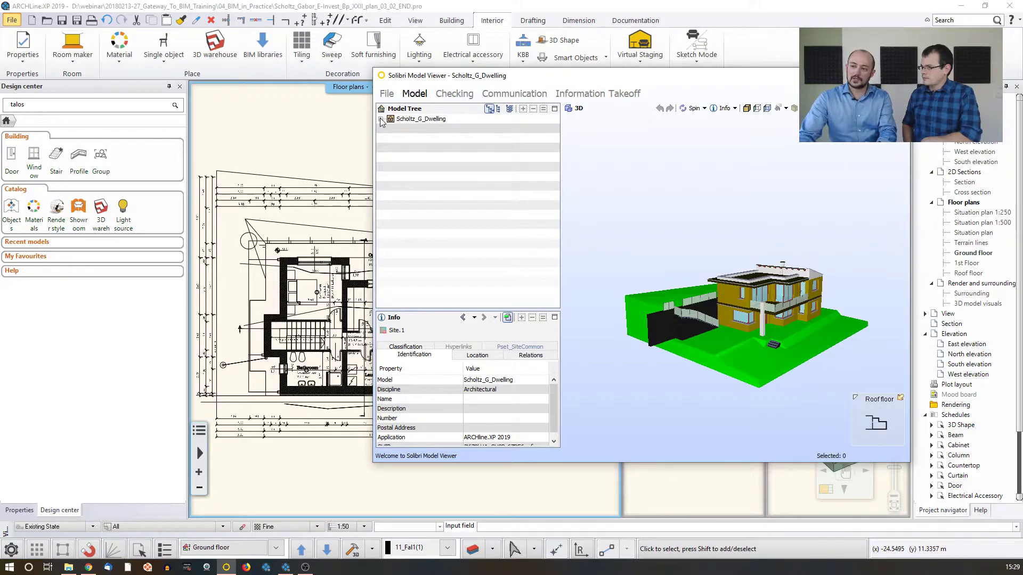
left_click(391, 129)
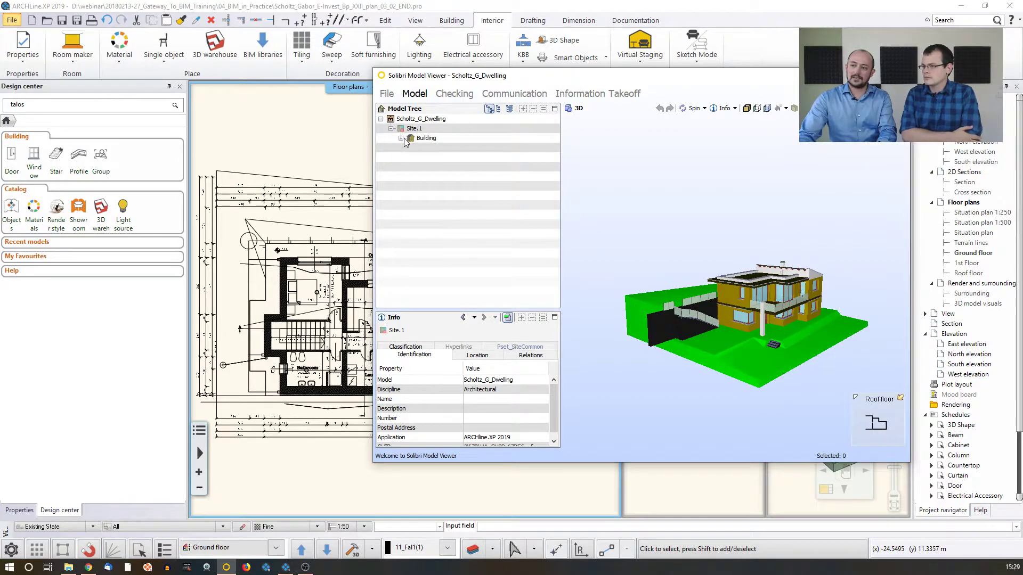
left_click(401, 139)
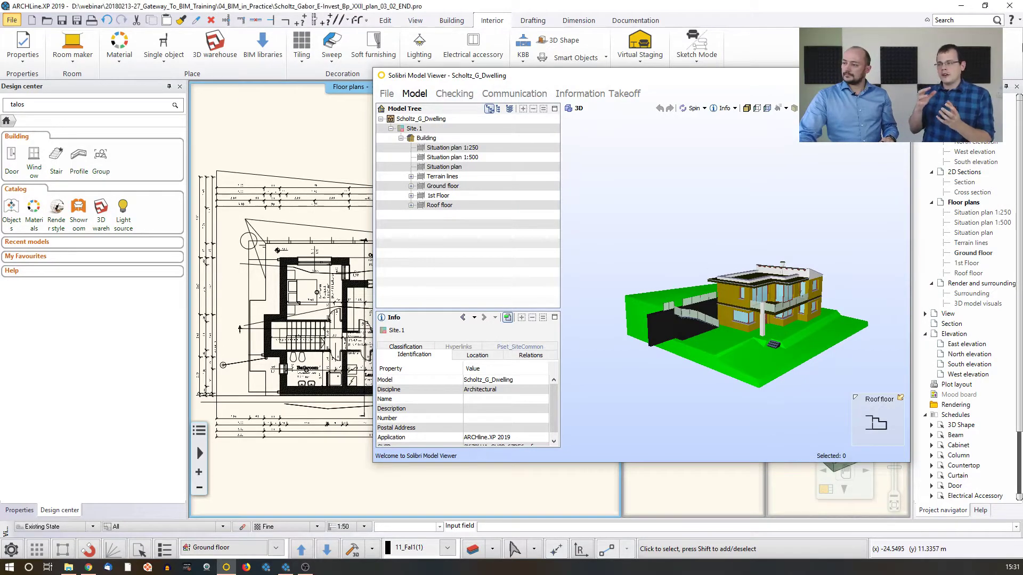
Switch to File Explorer and open rac_basic_sample_project.ifc from the IFC folder of 04_BIM_in_Practice in Solibri Model Viewer
left_click(849, 76)
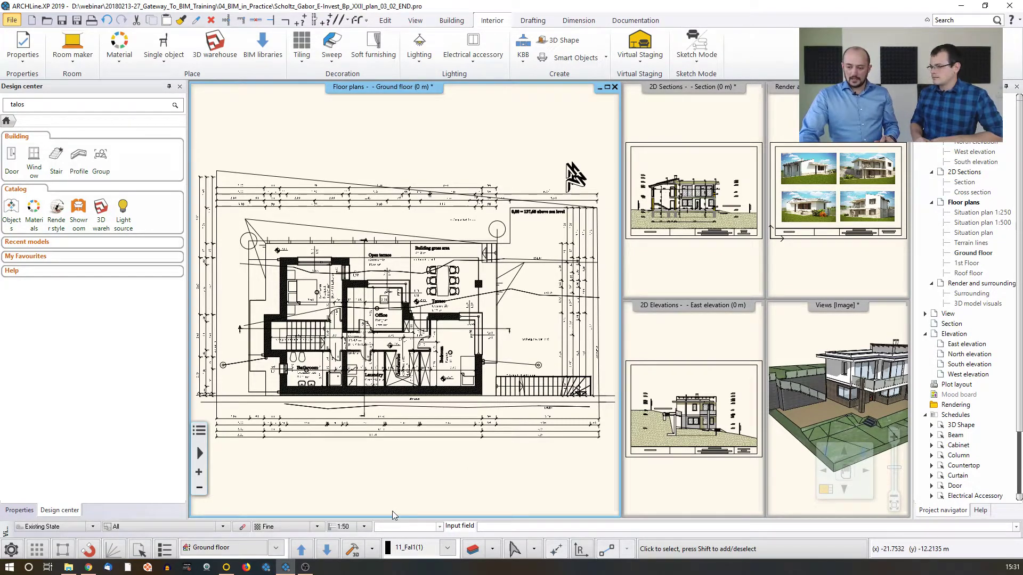
left_click(68, 567)
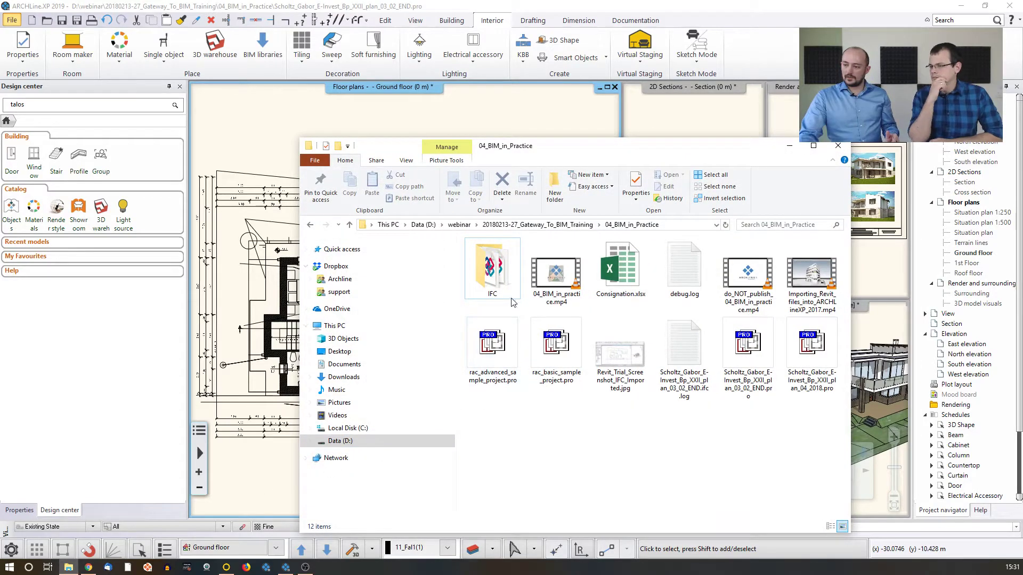
double_click(494, 271)
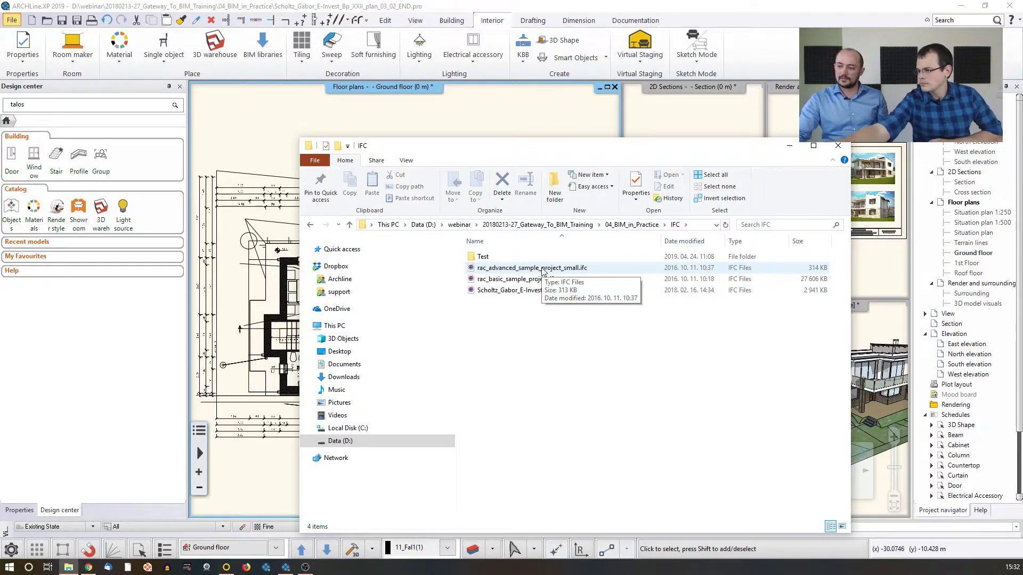
left_click(521, 280)
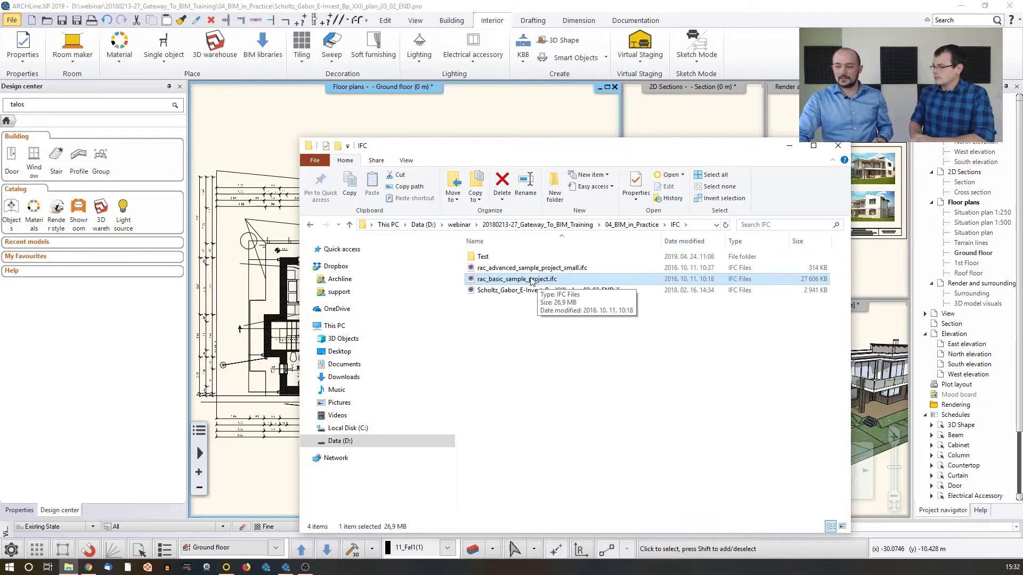
double_click(531, 279)
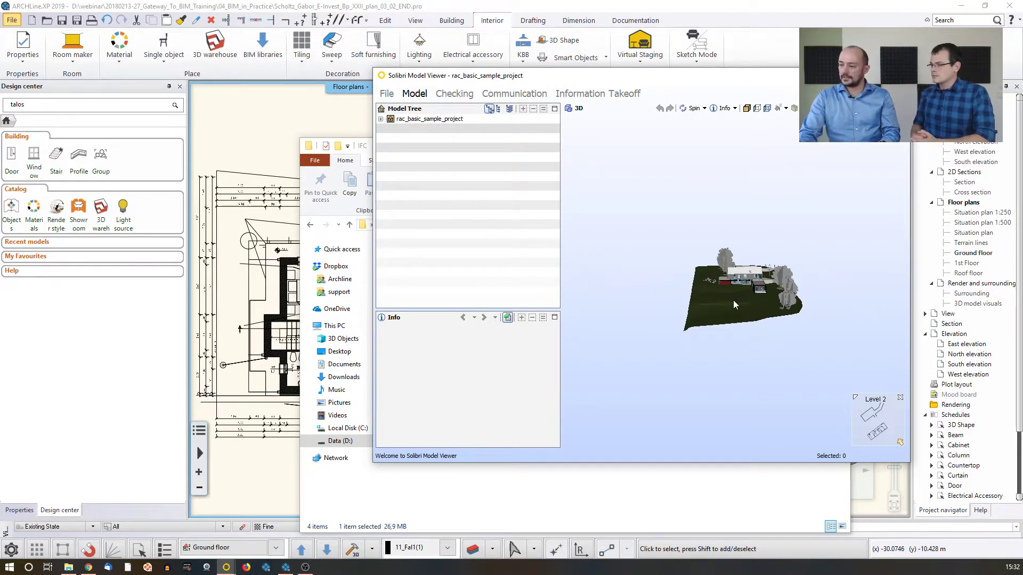
Examine the sample project's site and house up close, and view the properties of the house's long grey upper-floor wall
middle_click_drag(751, 298, 725, 296)
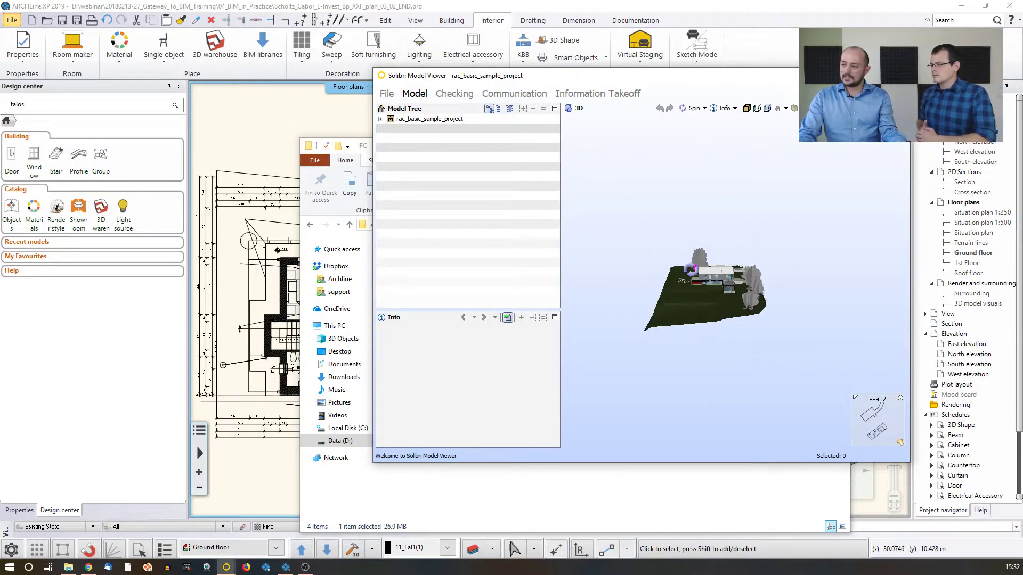
mouse_move(692, 269)
left_mouse_down()
mouse_move(629, 287)
mouse_move(789, 299)
left_mouse_up()
left_click_drag(671, 310, 725, 315)
scroll(725, 314, "up", 10)
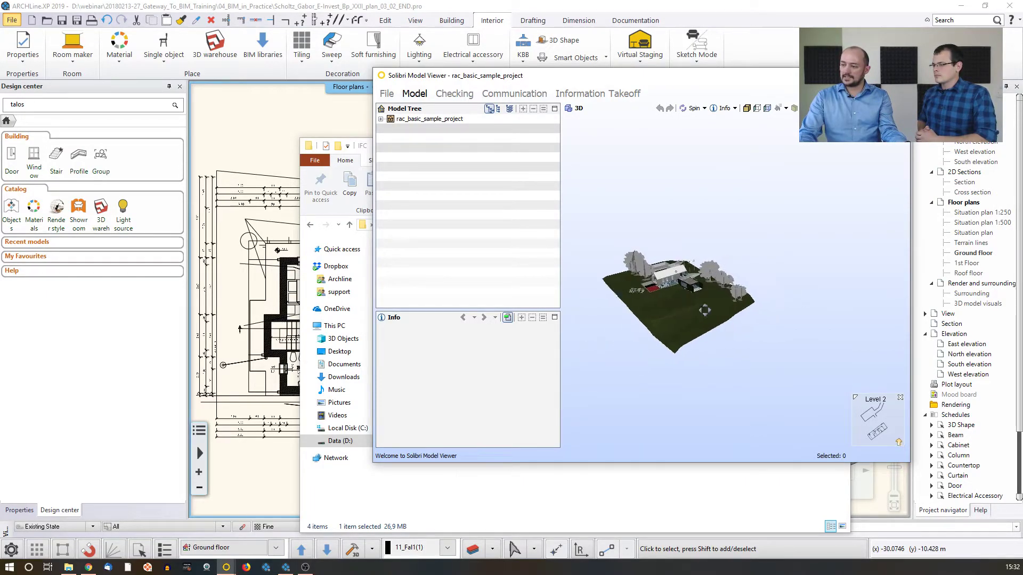
left_click_drag(699, 281, 656, 275)
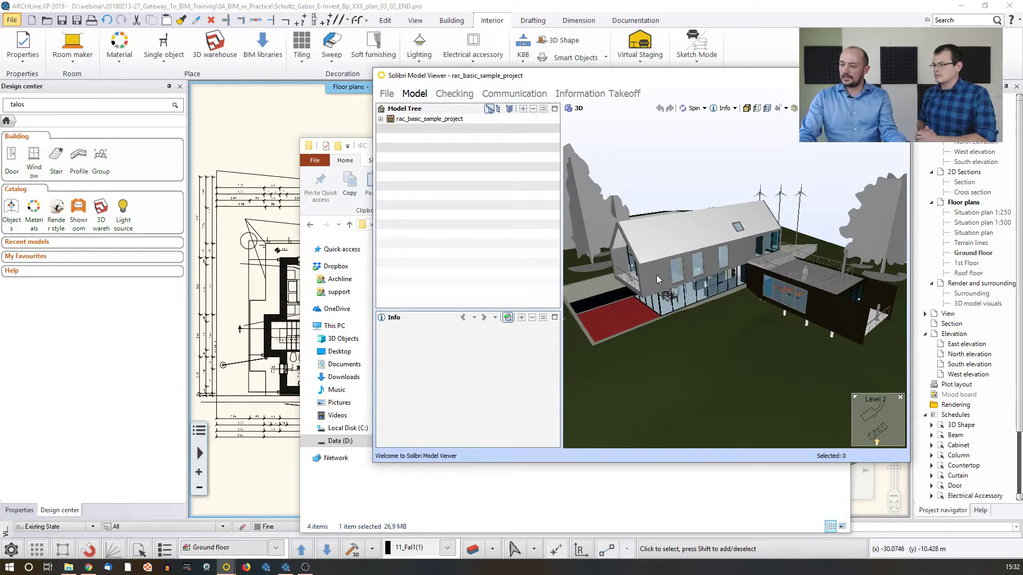
left_click(656, 275)
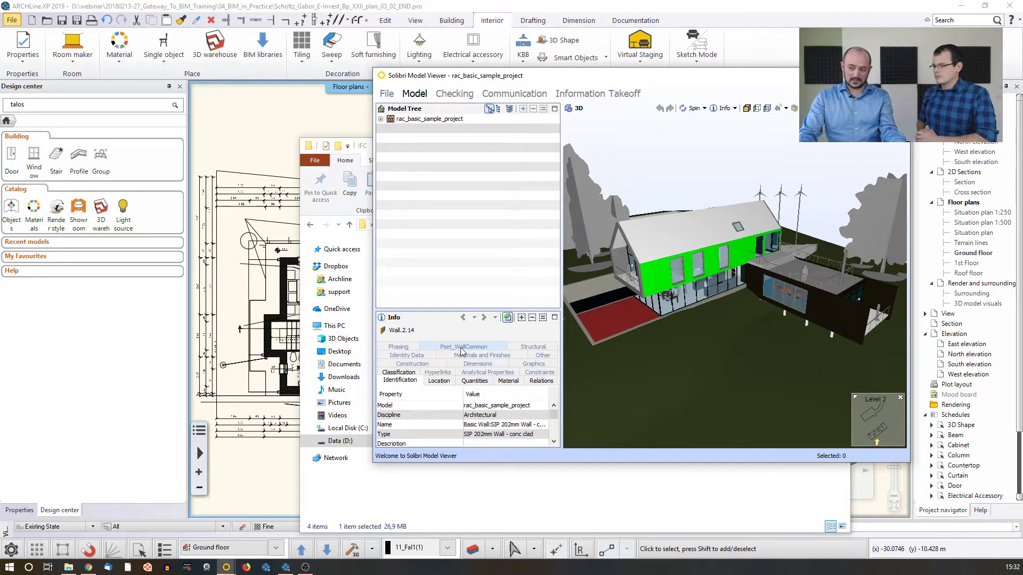
View the properties of the upper-floor window nearest the gable end and examine the house from a lower angle
left_click_drag(779, 328, 711, 276)
left_click(709, 274)
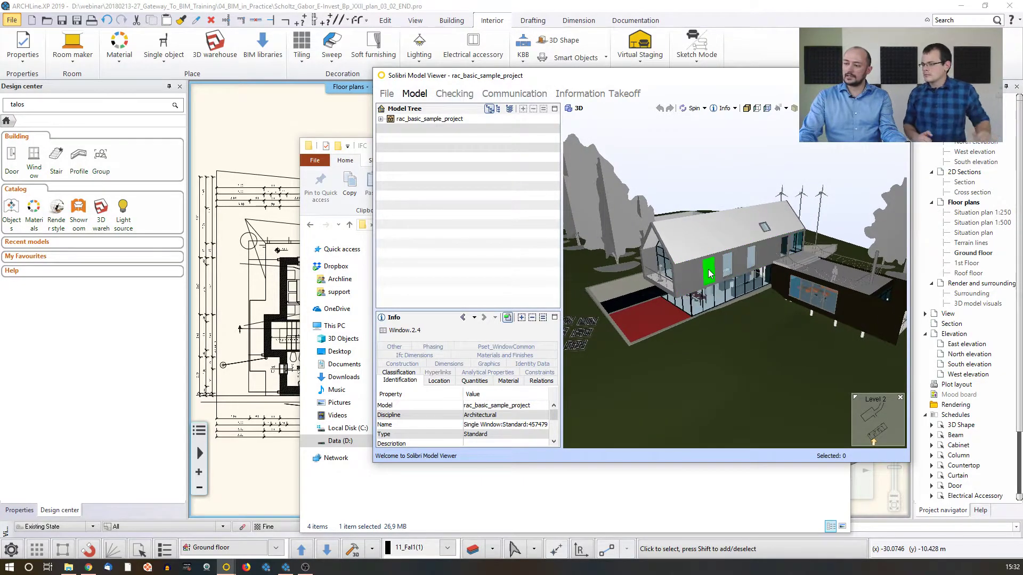
left_click_drag(677, 311, 717, 300)
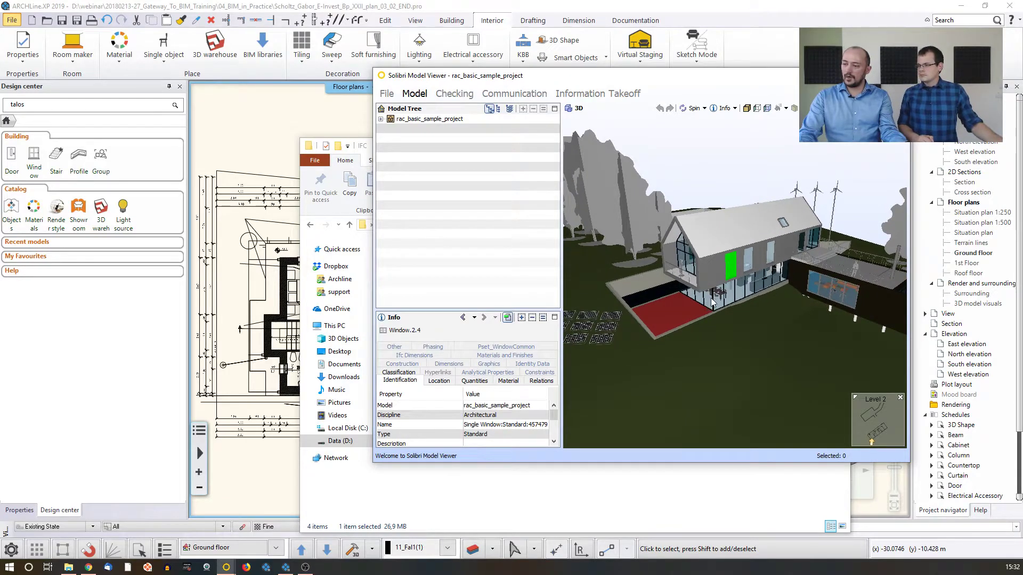
mouse_move(792, 281)
left_mouse_down()
mouse_move(814, 269)
mouse_move(795, 235)
mouse_move(793, 248)
left_mouse_up()
middle_click_drag(793, 249, 764, 279)
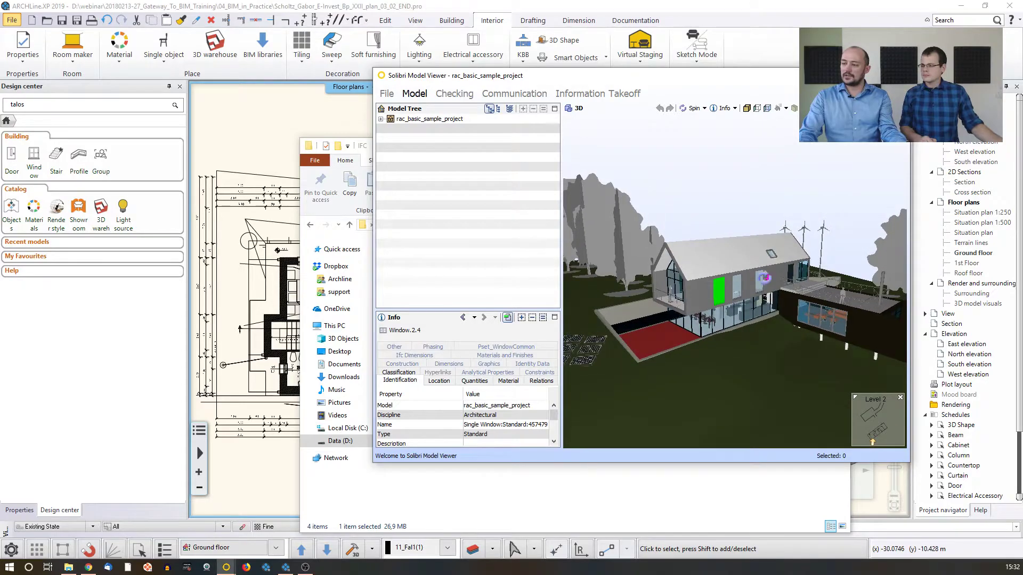
mouse_move(765, 280)
left_mouse_down()
mouse_move(740, 279)
mouse_move(764, 281)
left_mouse_up()
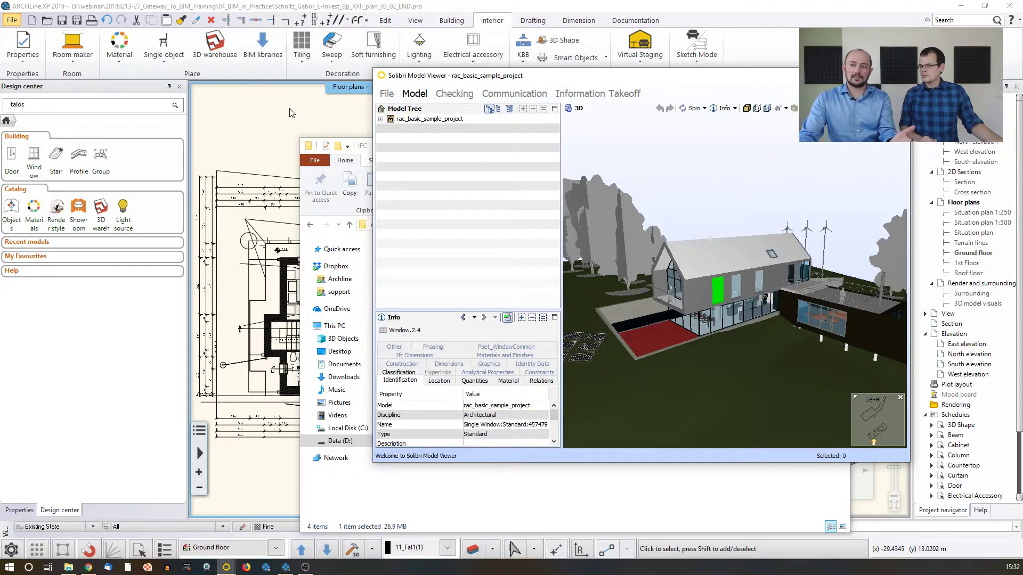
Switch back to ARCHLine.XP and start an IFC import
left_click(303, 115)
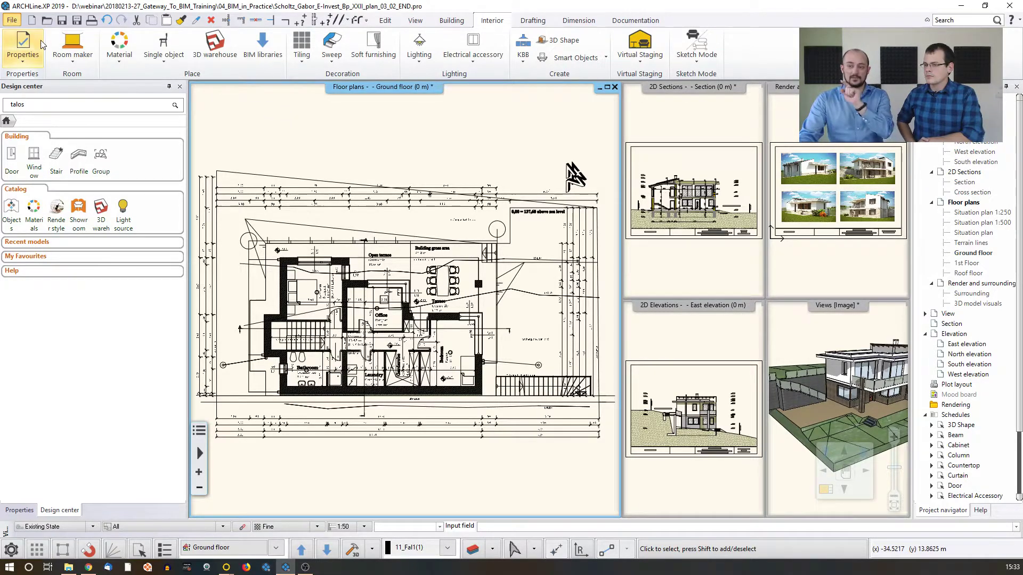
left_click(12, 20)
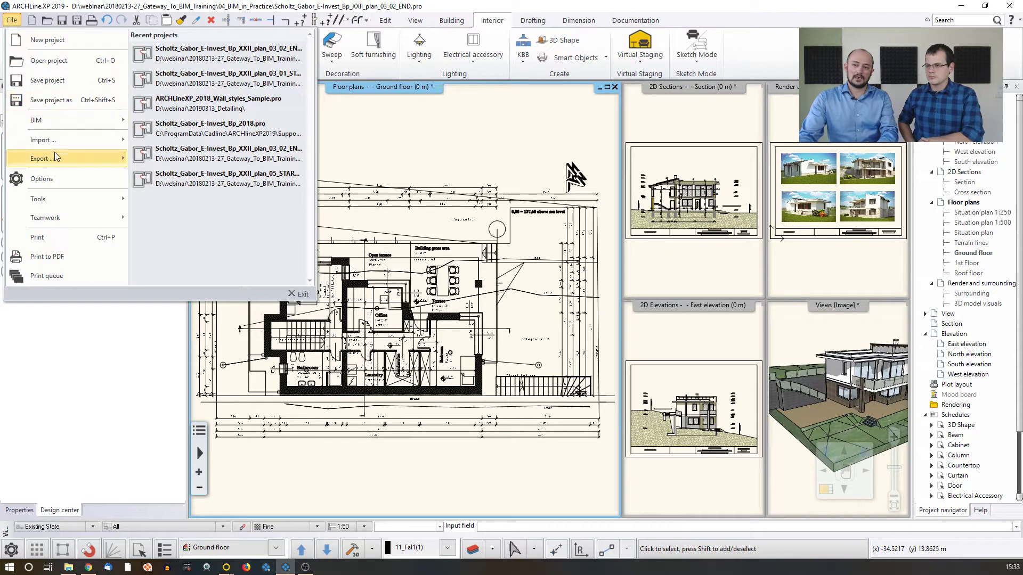
mouse_move(54, 140)
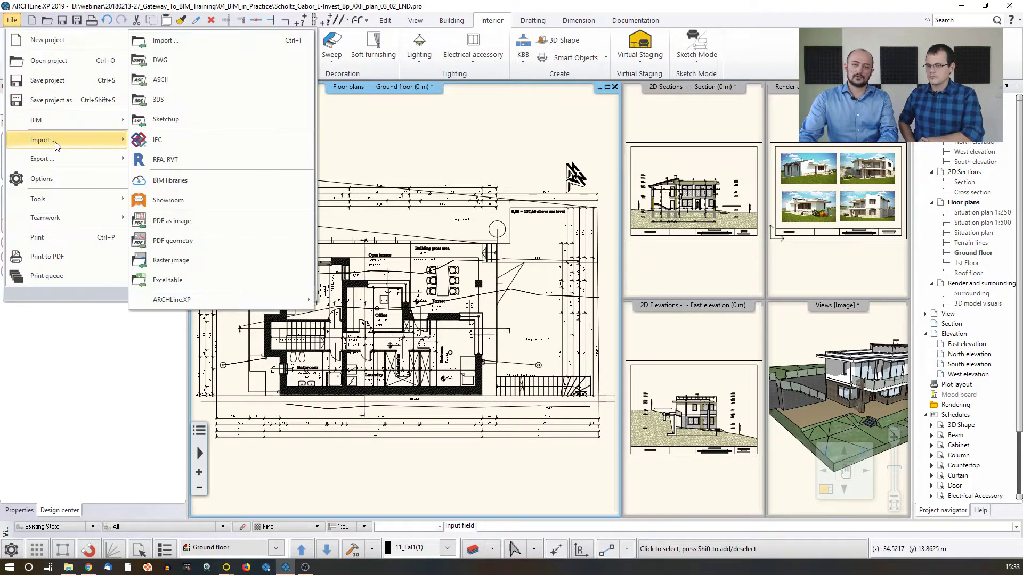
left_click(184, 143)
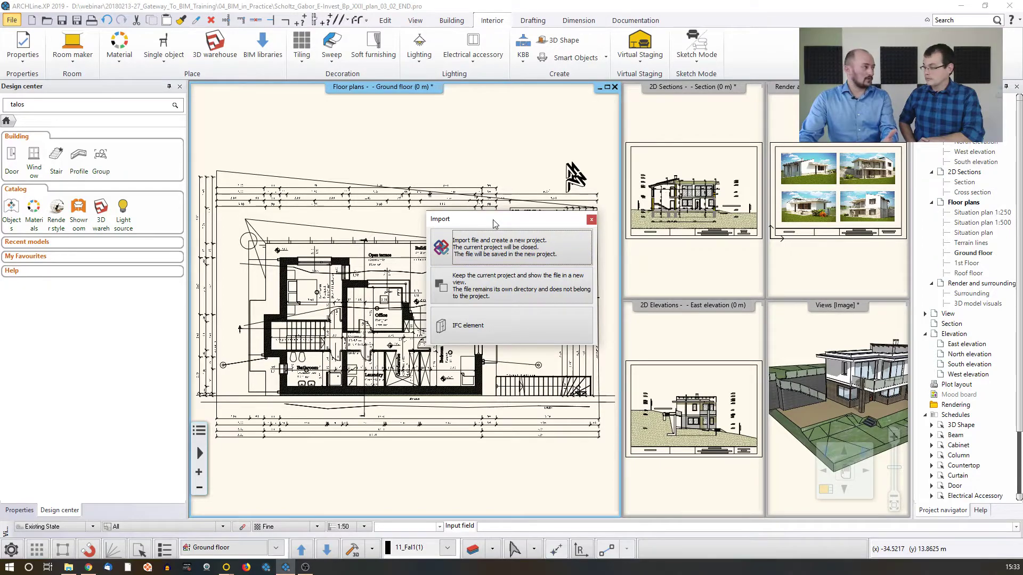
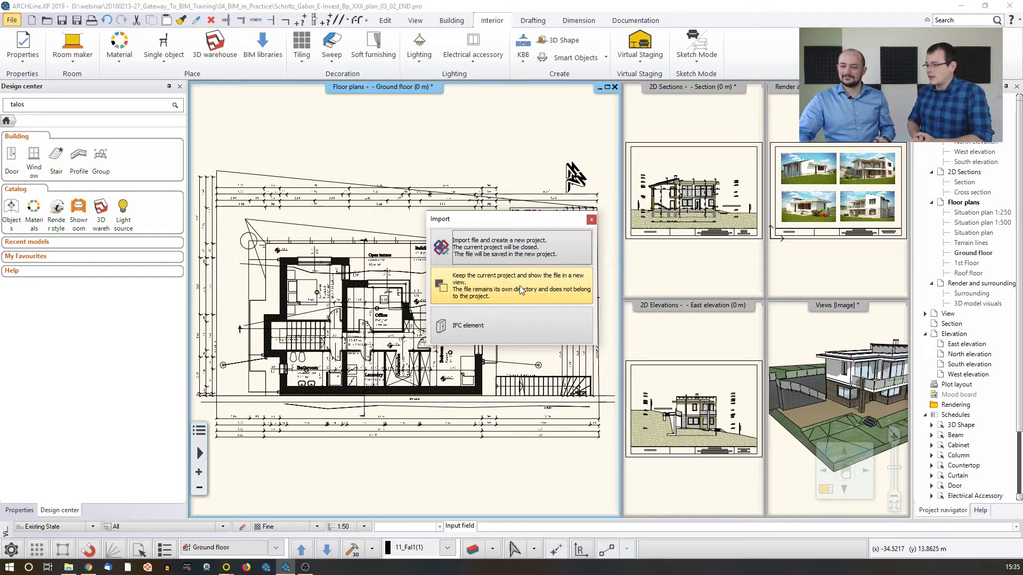
Import rac_basic_sample_project.ifc from the IFC folder as a new project, closing the current project without saving
left_click(526, 251)
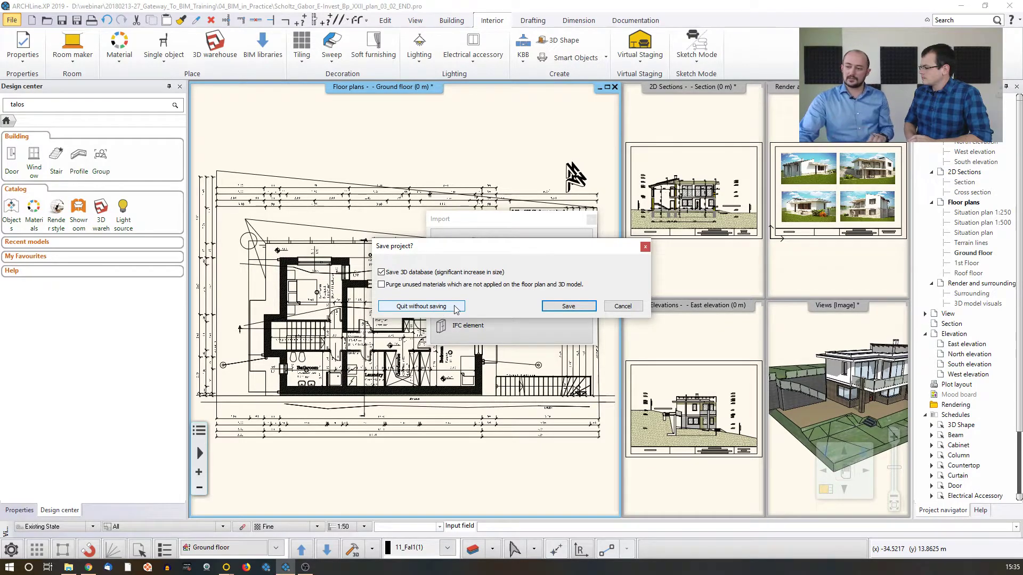
left_click(403, 305)
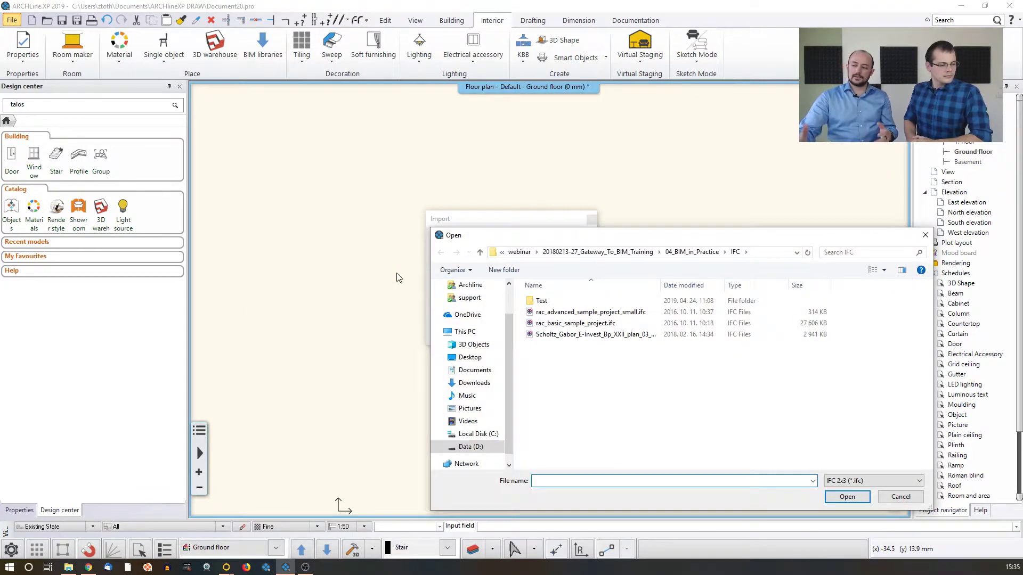
left_click(586, 324)
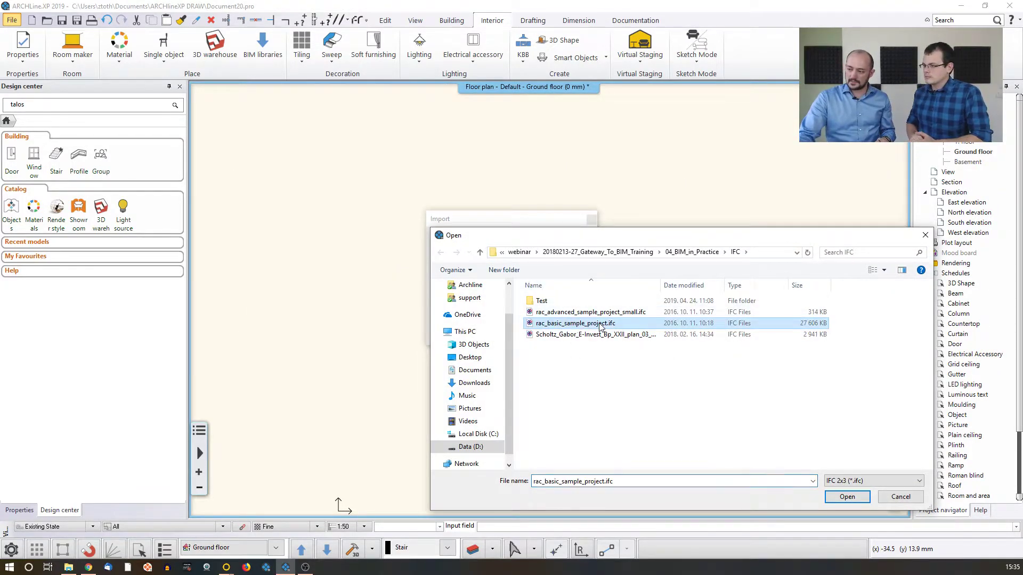
left_click(848, 496)
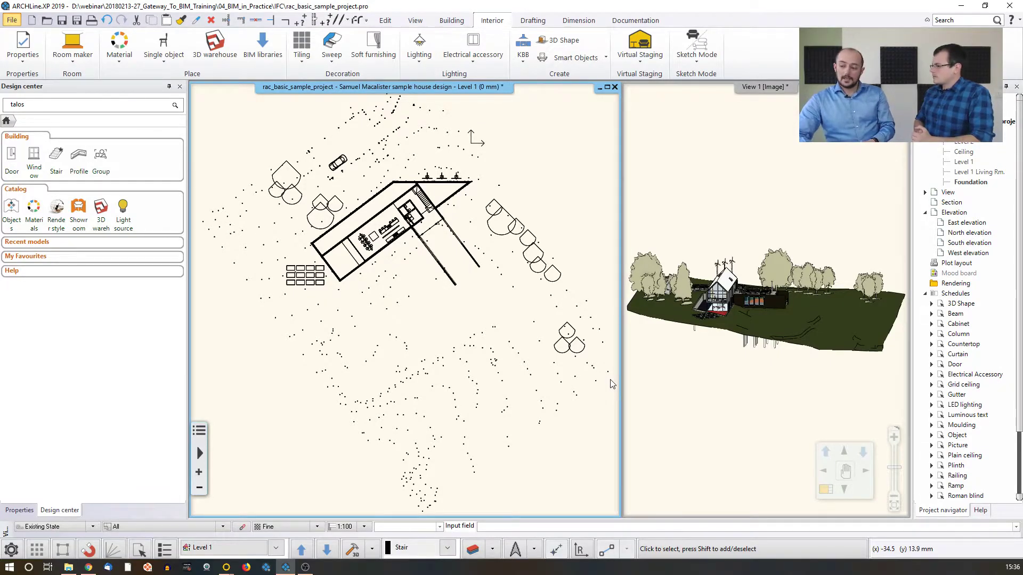
Examine the imported house, trees and terrain in the 3D view from a higher angle and close up
left_click(685, 315)
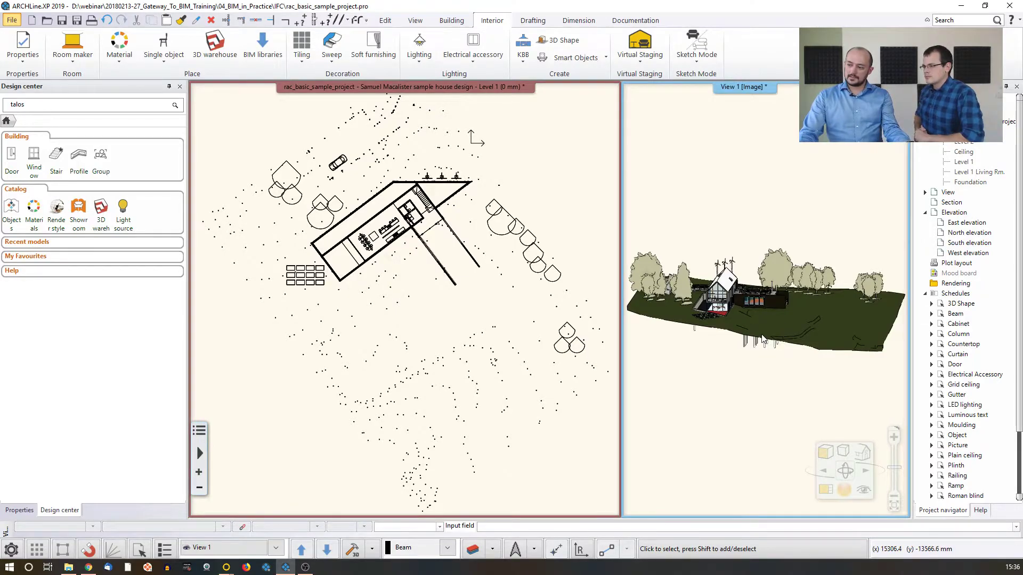
left_click_drag(808, 328, 711, 321)
scroll(764, 288, "up", 5)
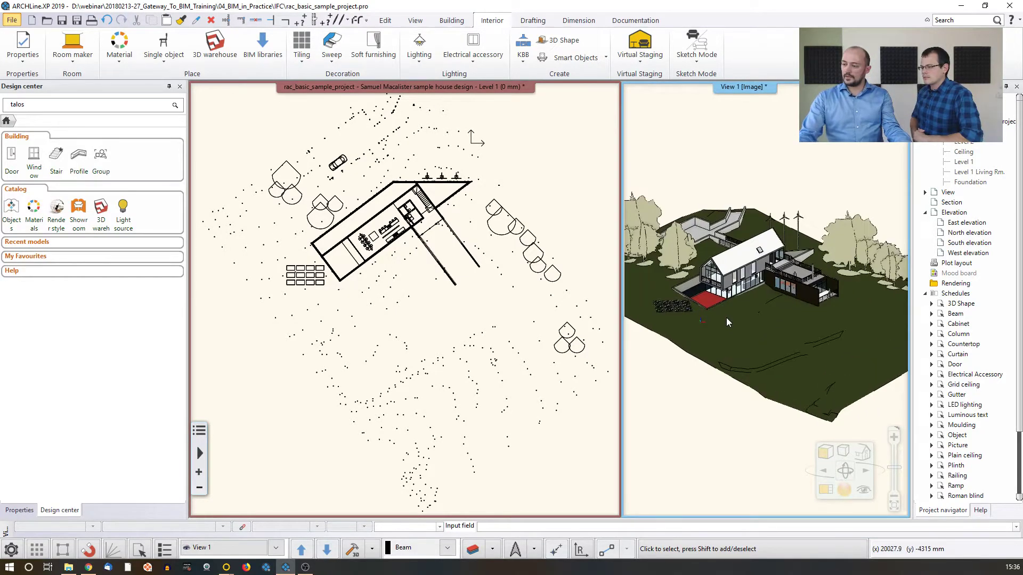
scroll(764, 288, "down", 3)
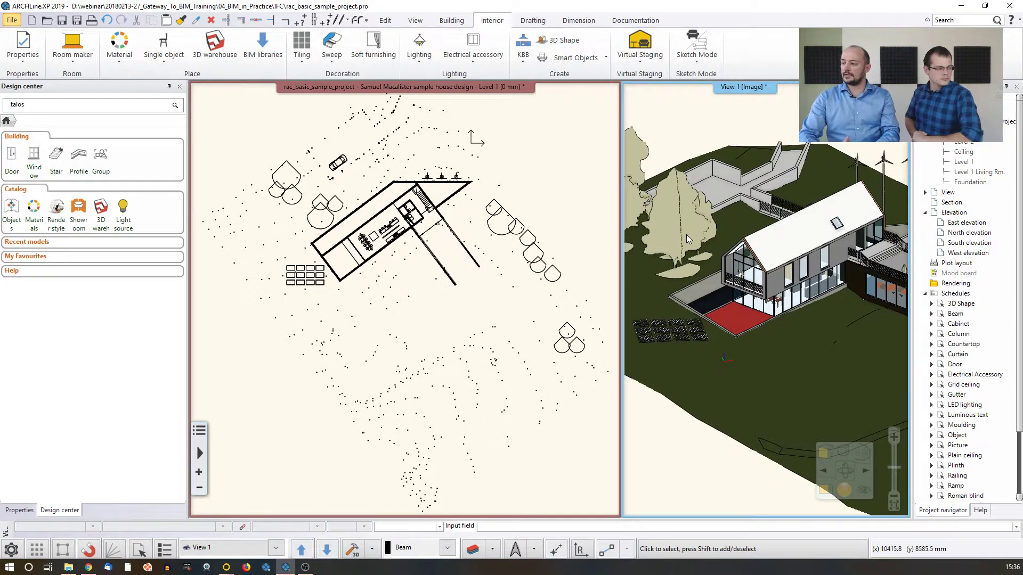
View the properties of the building pad and the concrete floor slab beside the house in the Level 1 plan
left_click(441, 304)
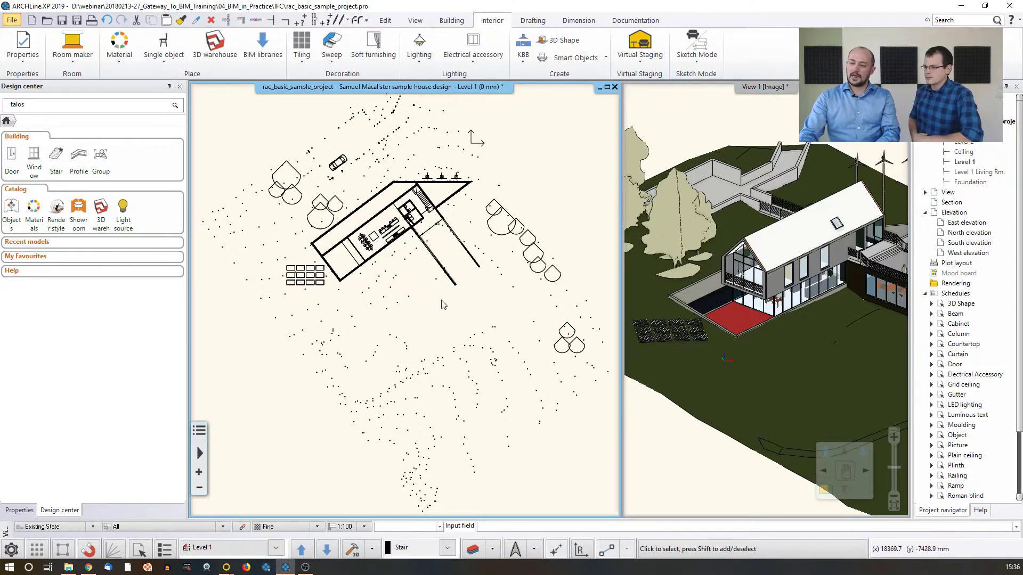
scroll(367, 261, "up", 5)
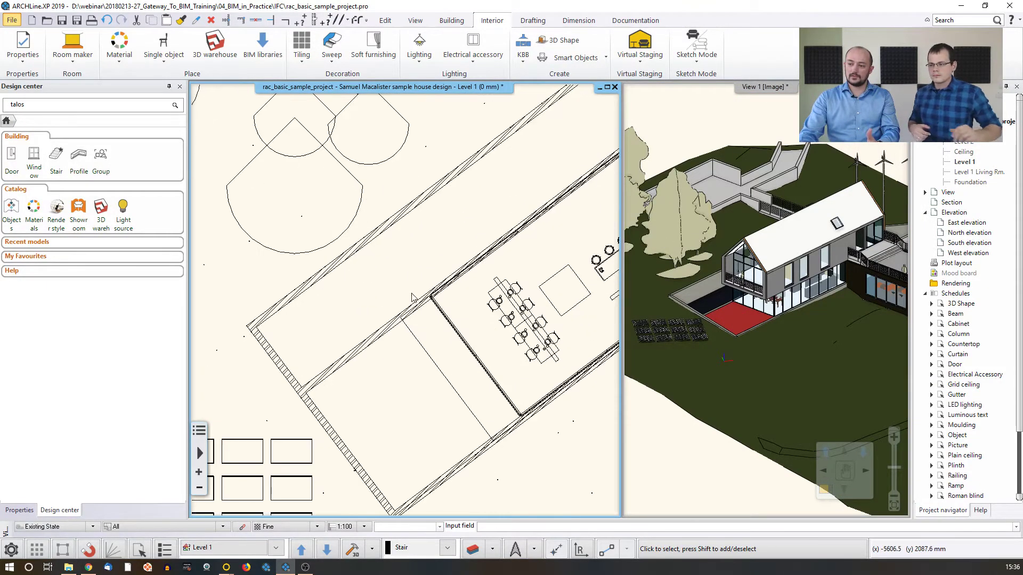
left_click(323, 277)
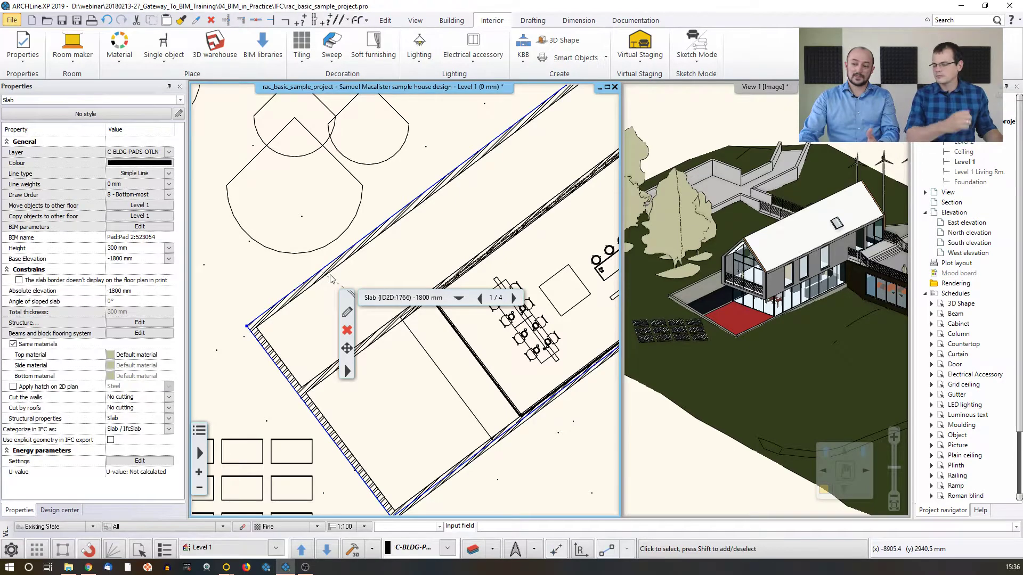
left_click(332, 276)
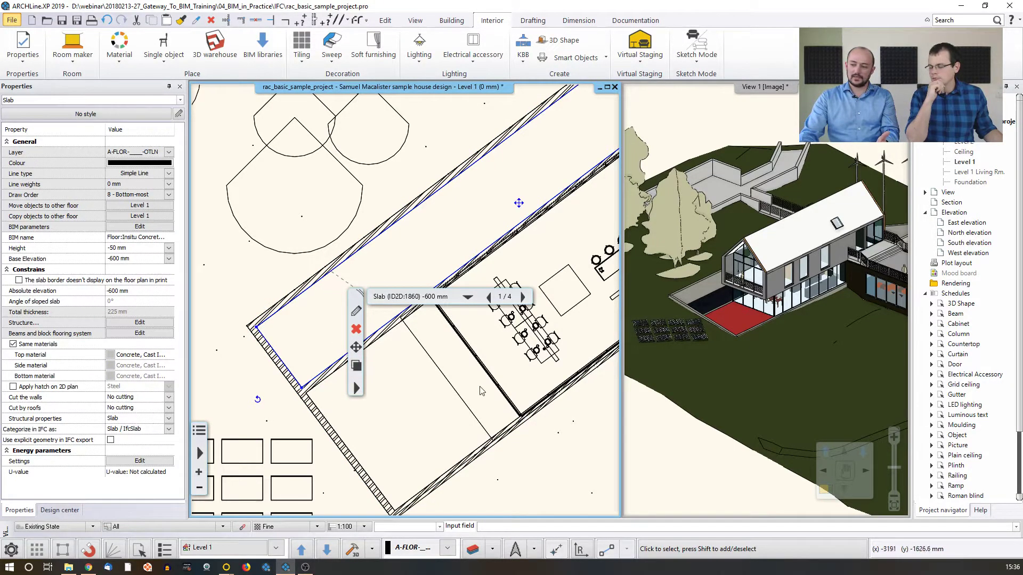
middle_click_drag(495, 369, 468, 370)
scroll(401, 361, "up", 1)
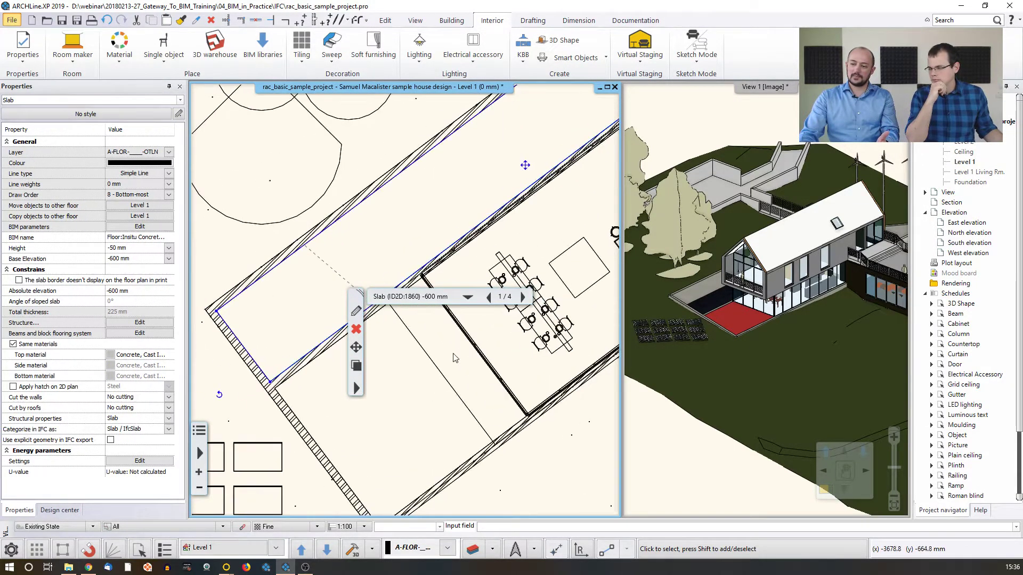
Make the 3D view the large main view and enlarge the house in it
left_click(808, 375)
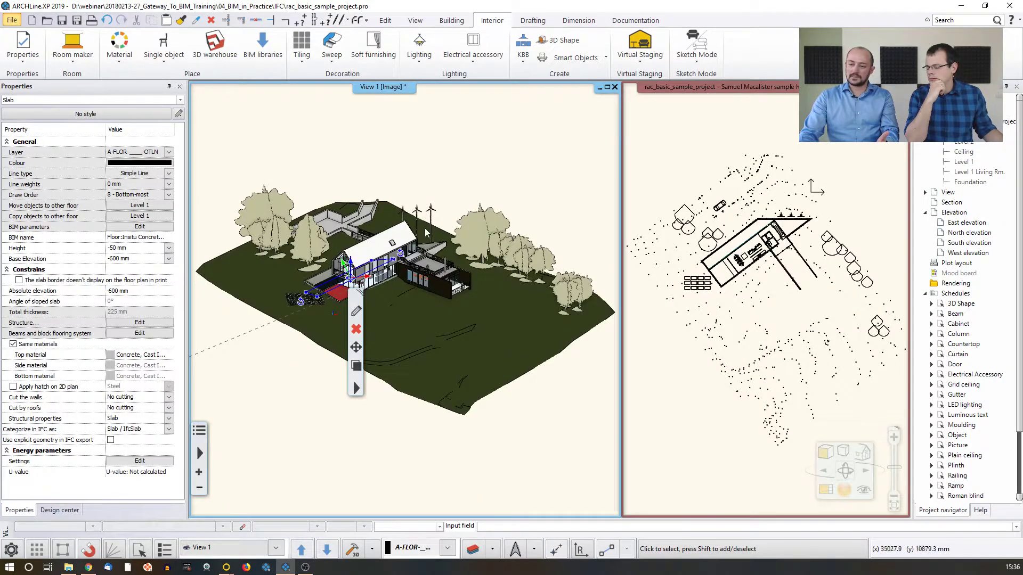
left_click(425, 159)
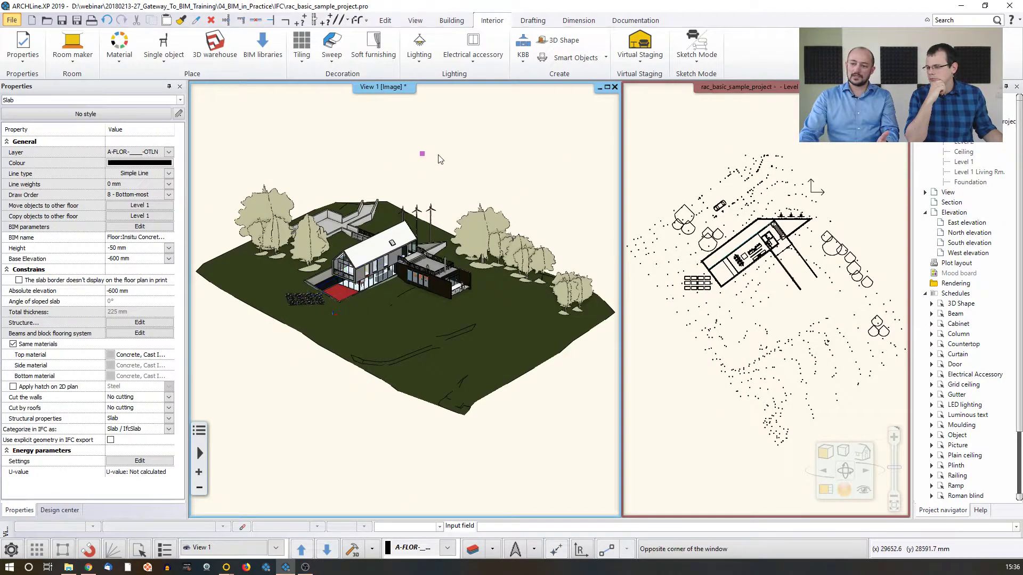
scroll(432, 269, "up", 5)
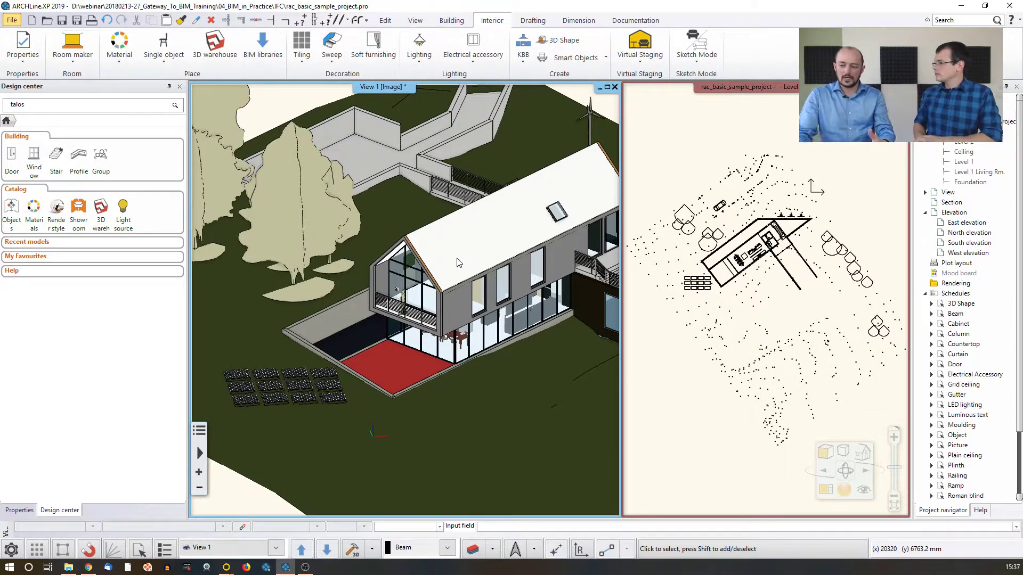
Raise the top of the long concrete wall behind the terrace by about 2542 mm in the 3D view
scroll(343, 292, "up", 4)
left_click(344, 334)
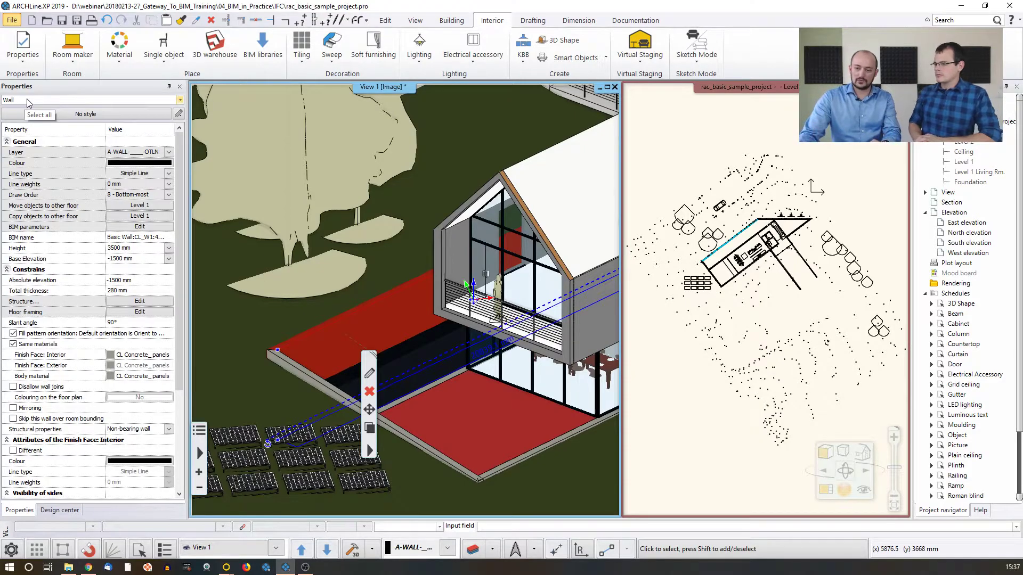
left_click(279, 351)
left_click(319, 359)
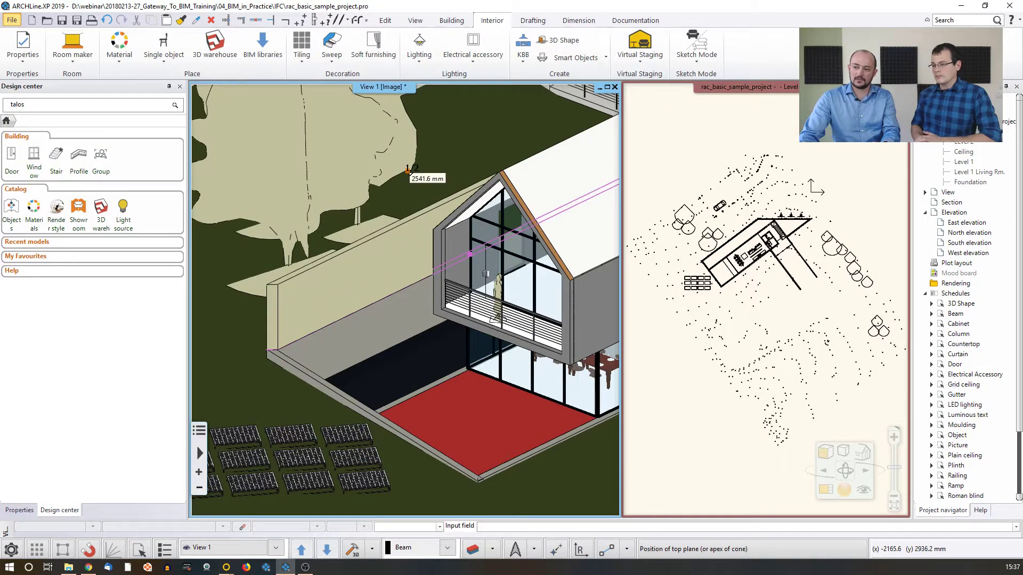
left_click(407, 172)
left_click(453, 177)
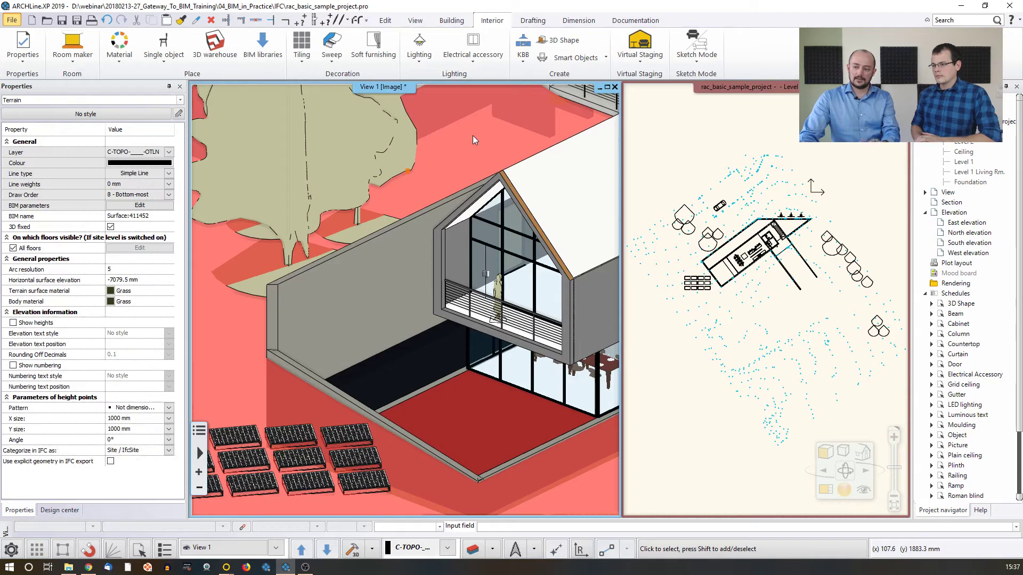
key("Escape")
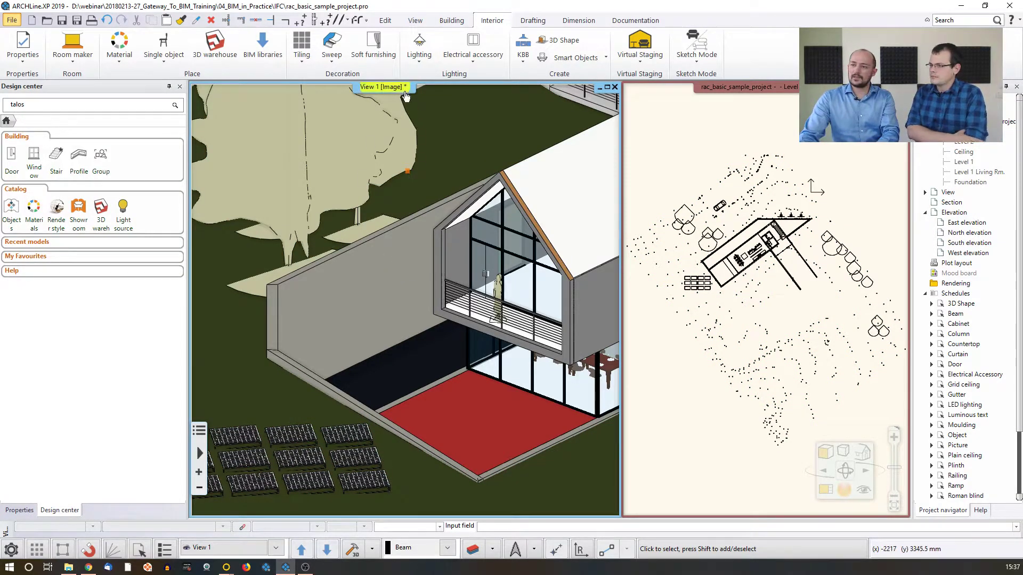
Insert a 1200 mm x 1500 mm single casement window into the raised concrete wall near its free end
left_click(451, 22)
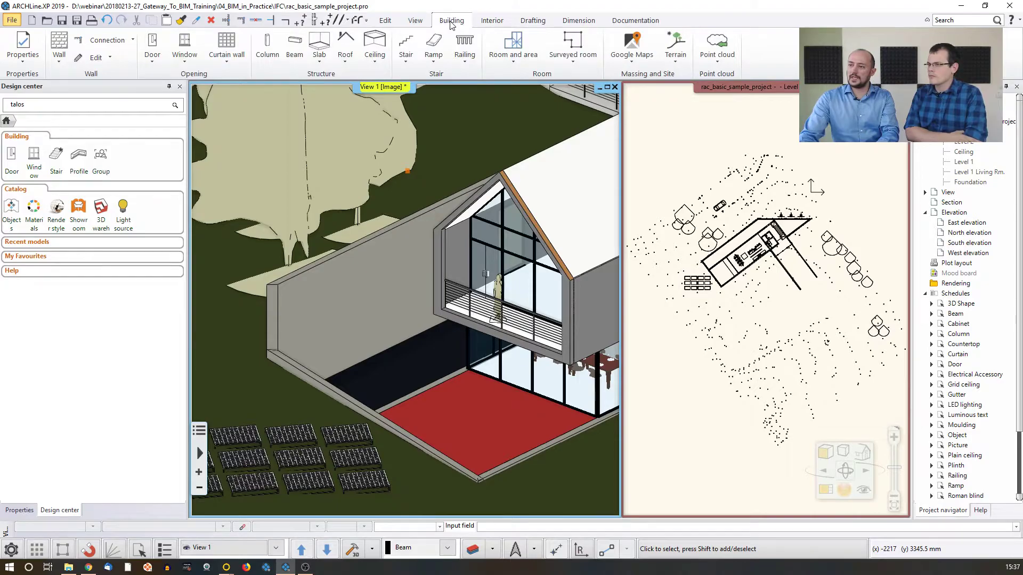
left_click(184, 50)
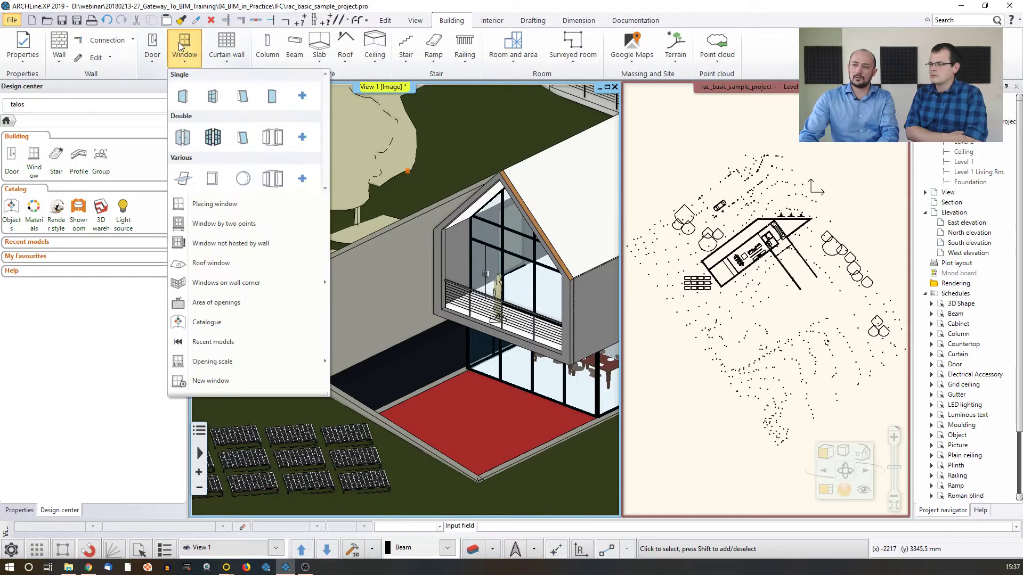
left_click(183, 97)
left_click(357, 316)
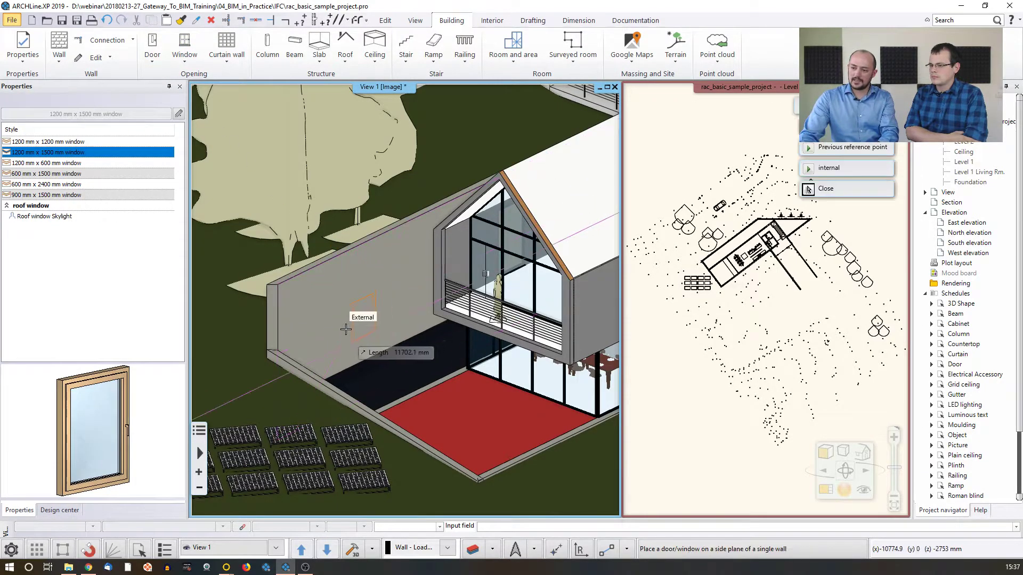
left_click(369, 311)
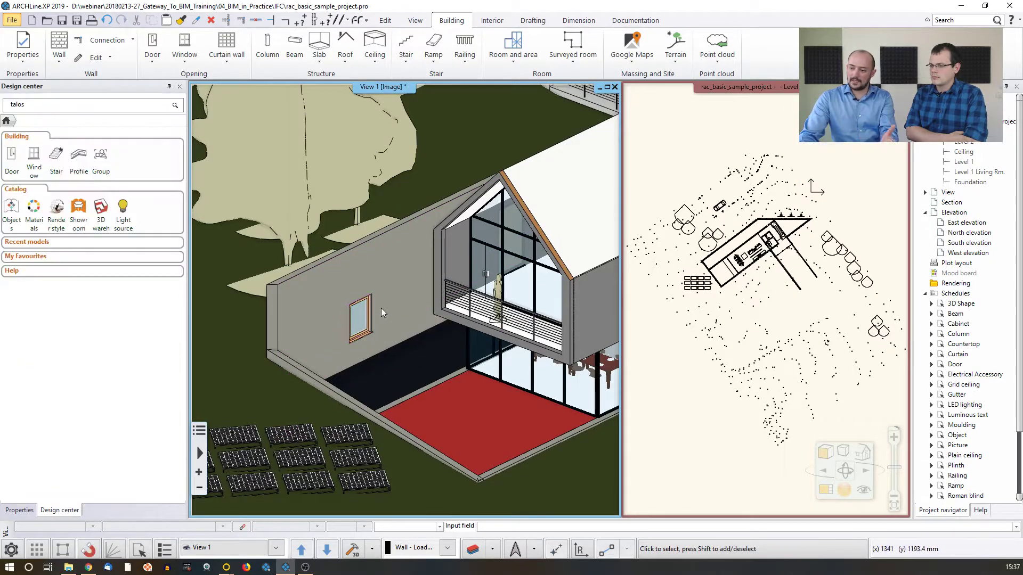
mouse_move(352, 309)
middle_mouse_down()
mouse_move(471, 333)
mouse_move(367, 315)
middle_mouse_up()
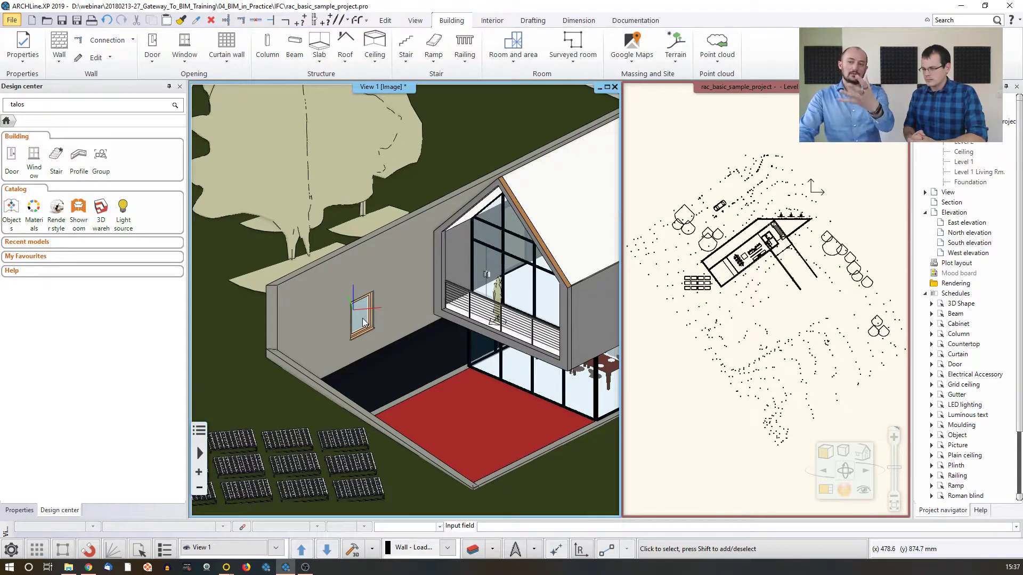
Insert a 1200 mm x 1500 mm single casement window into the long upper-floor wall between its third window and the outside stair
middle_click_drag(538, 312, 259, 198)
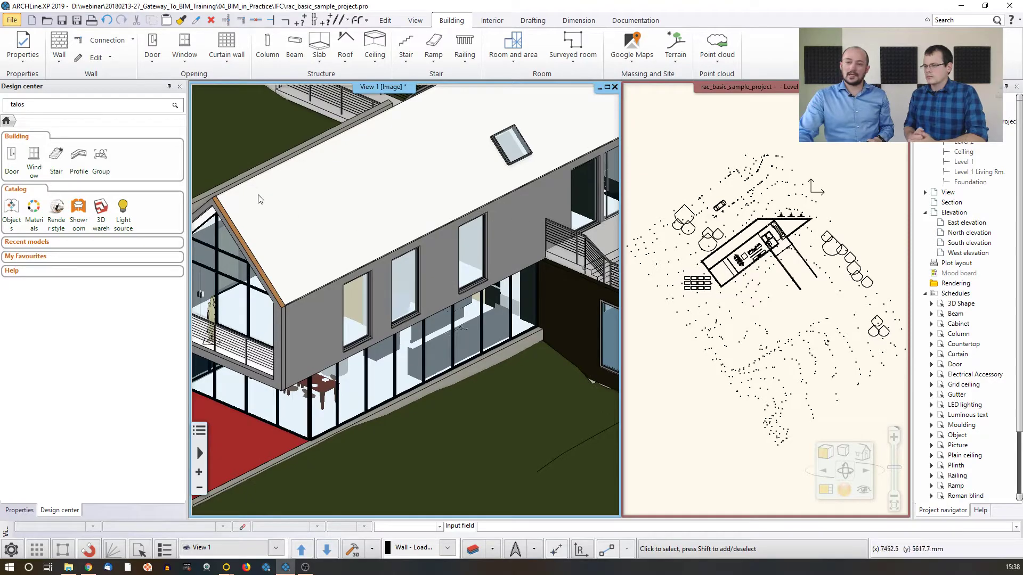
left_click(185, 50)
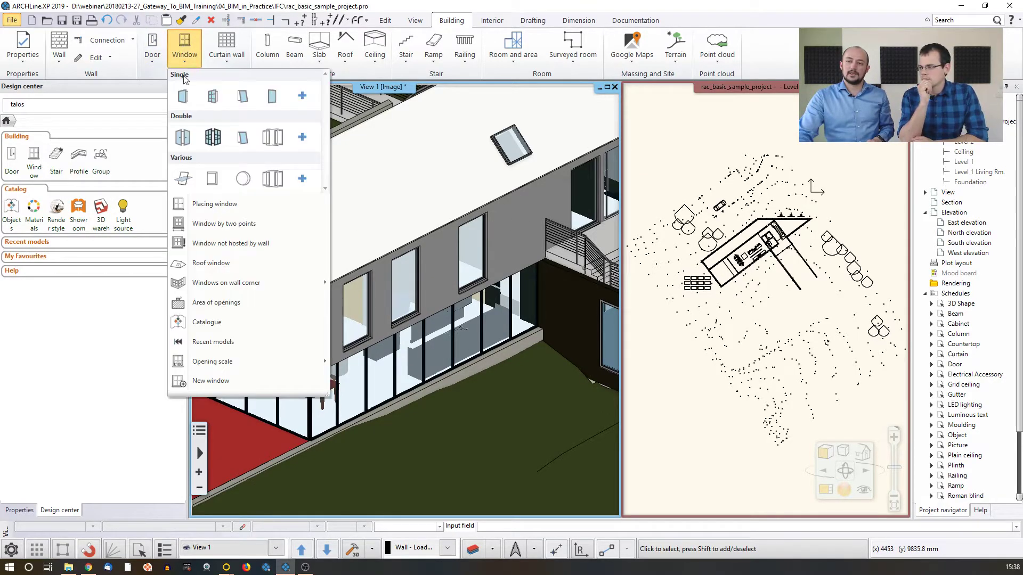
left_click(183, 96)
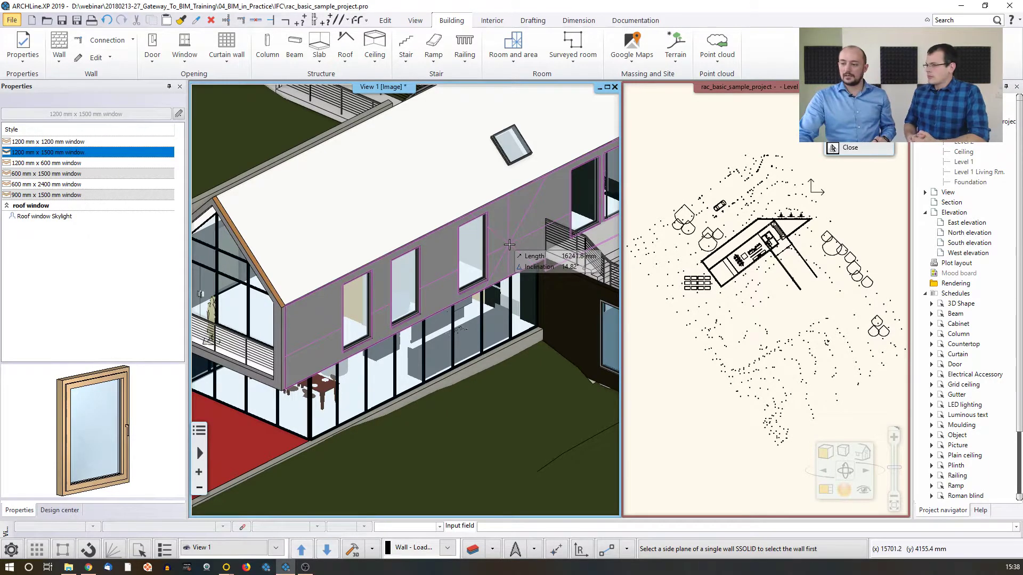
left_click(509, 243)
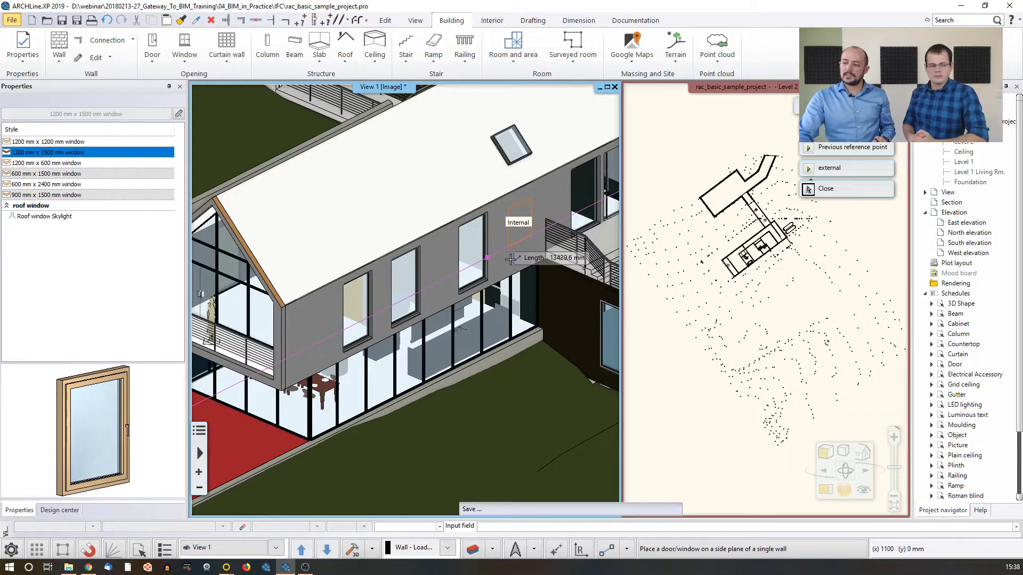
left_click(509, 261)
key("Escape")
scroll(519, 244, "up", 5)
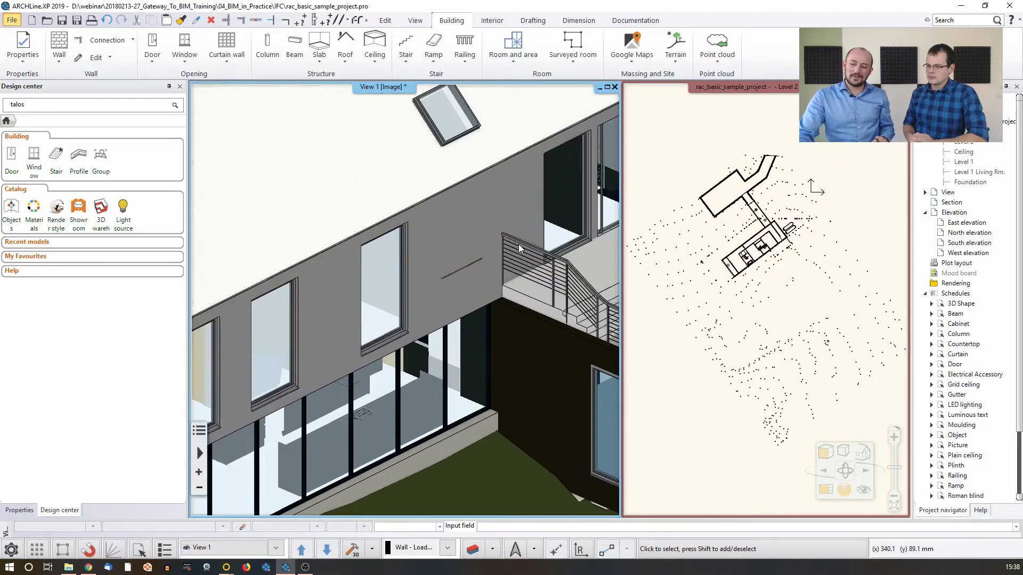
View the BIM parameters of the long upper-floor wall and close them again
left_click(453, 249)
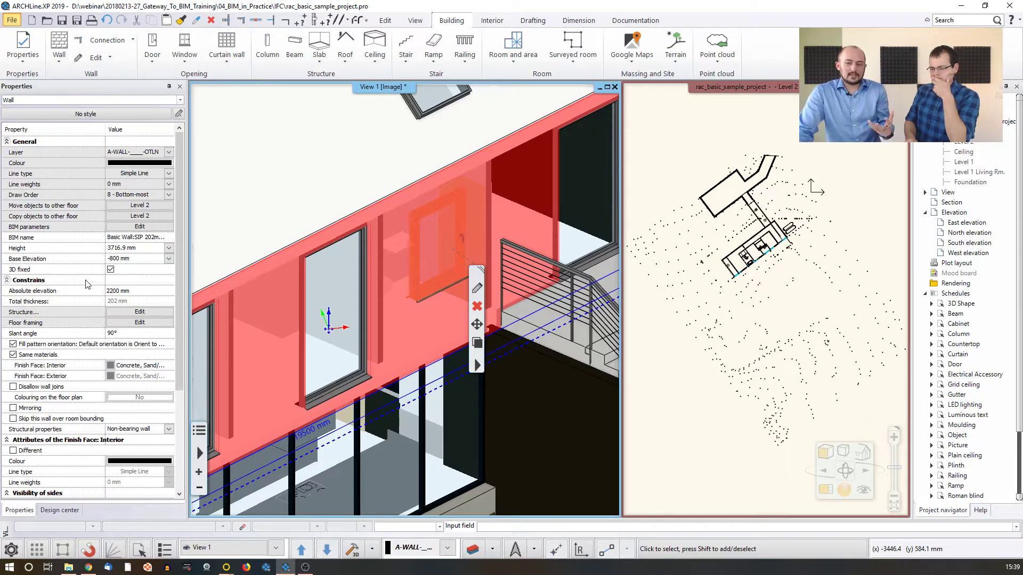
left_click(139, 226)
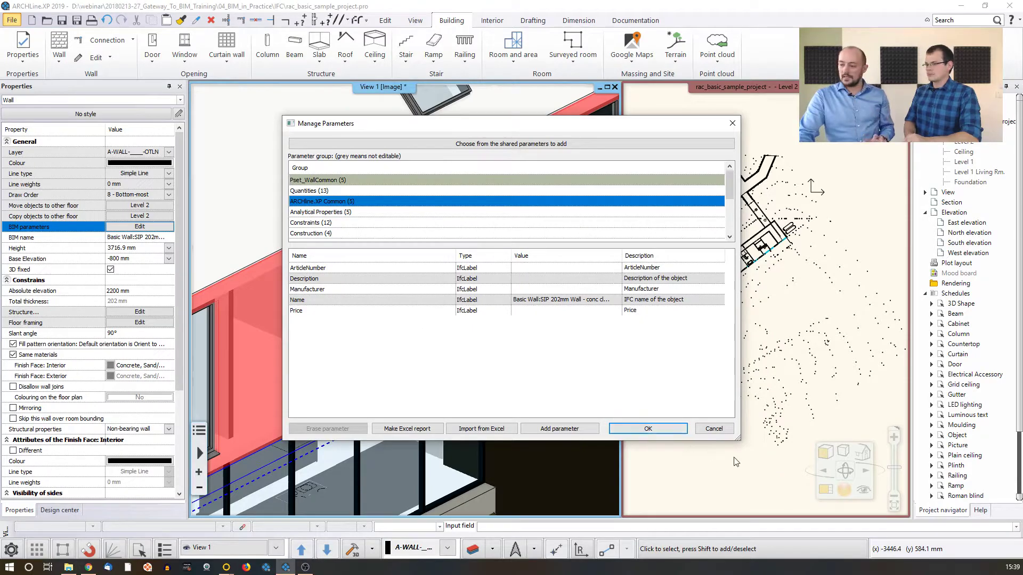
left_click(648, 429)
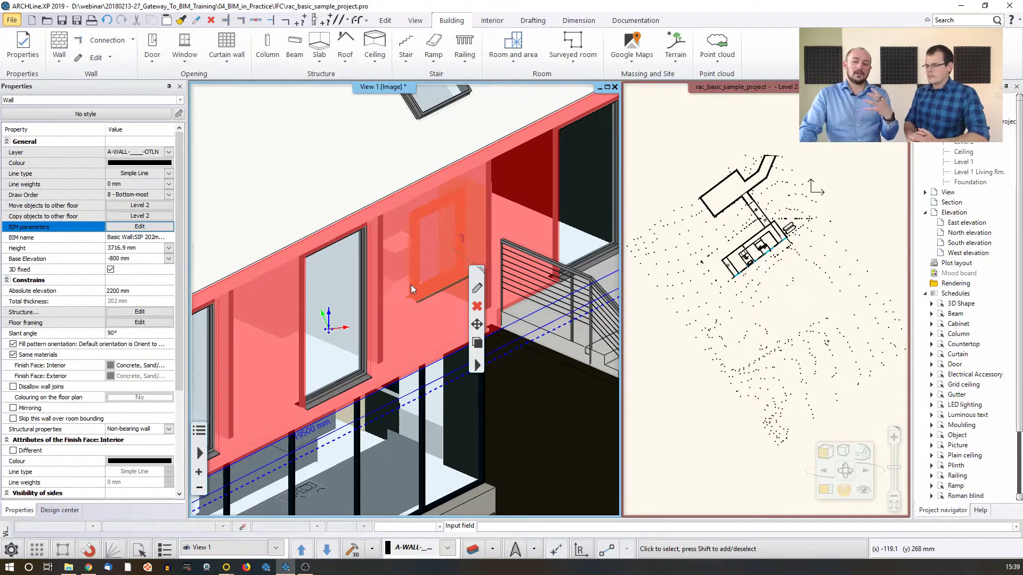
Turn off the 3D fixed property of the long upper-floor wall
middle_click_drag(411, 285, 372, 312)
scroll(372, 312, "down", 5)
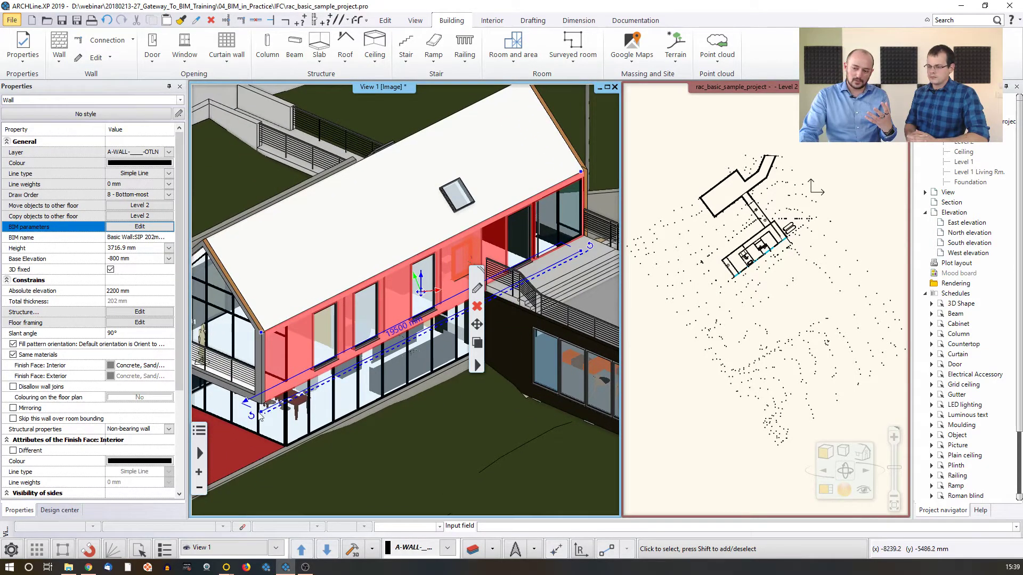
left_click(110, 270)
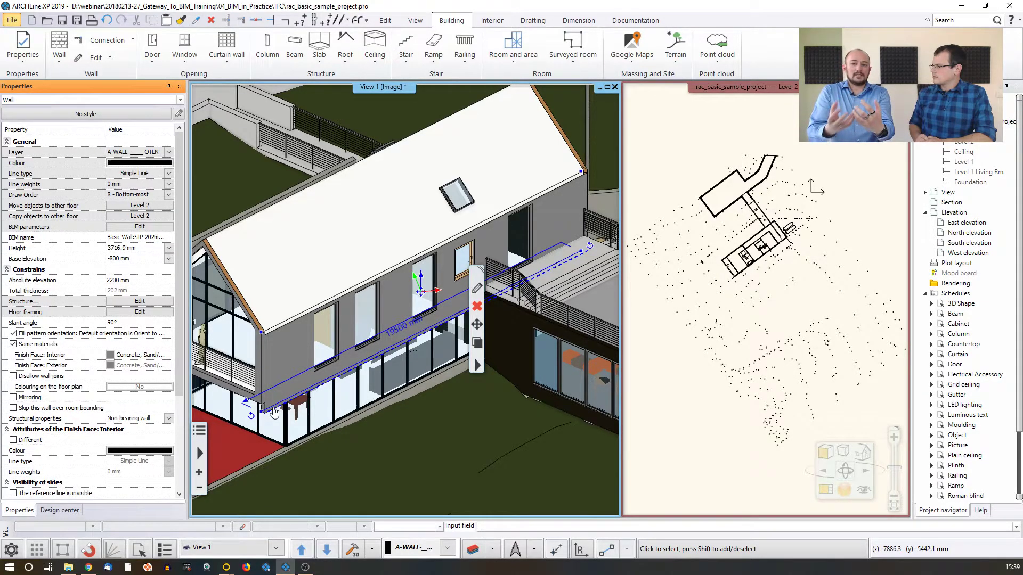
scroll(285, 389, "up", 5)
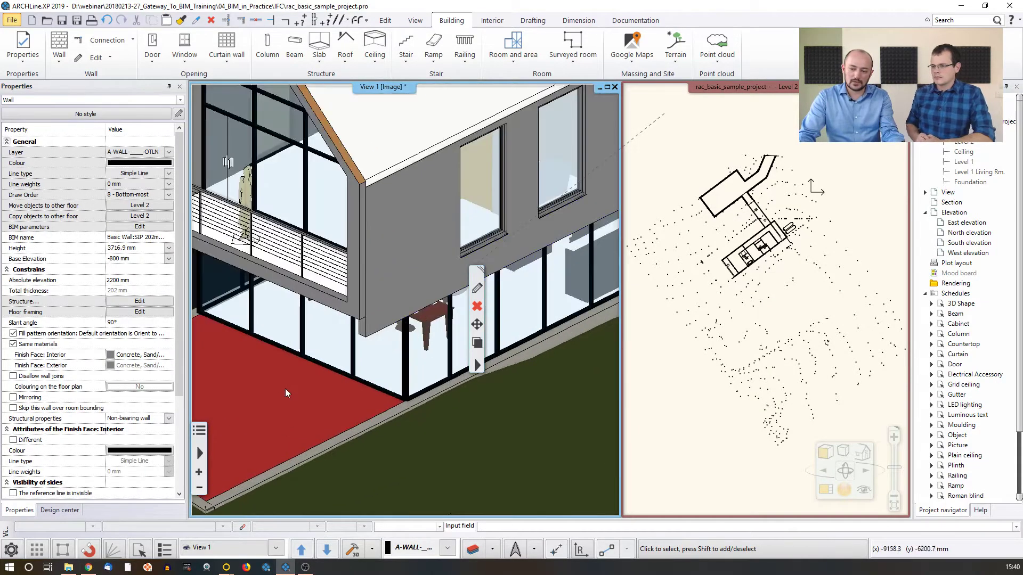
Change the length of the long upper-floor wall by moving its balcony-side lower endpoint to the corner beside the balcony slab
left_click(428, 296)
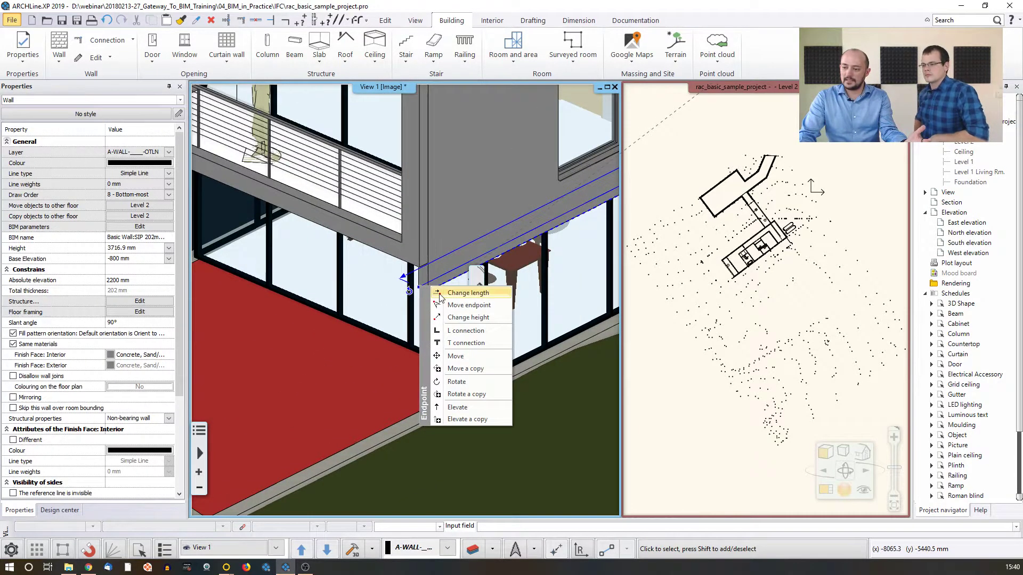
left_click(460, 291)
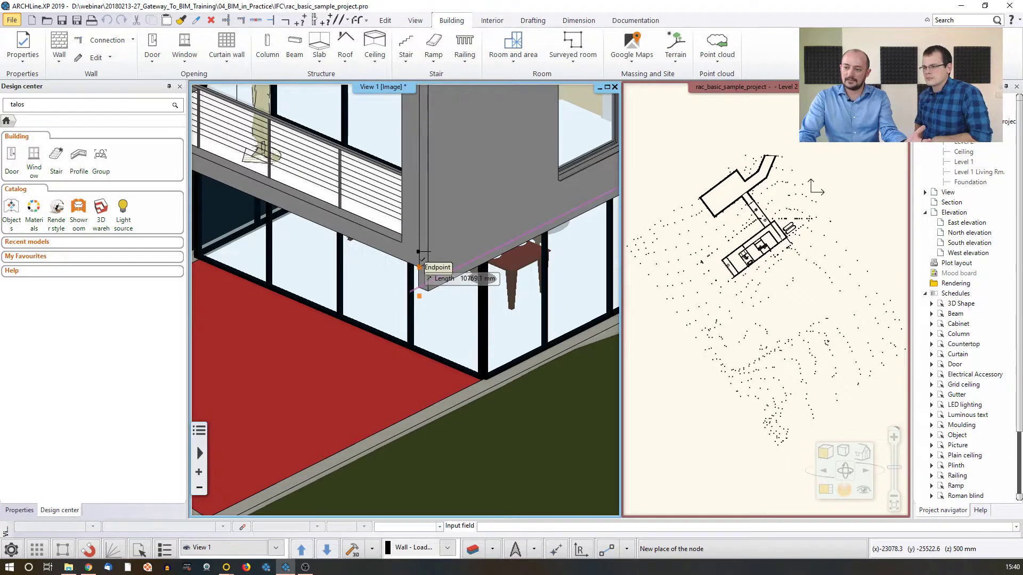
left_click(425, 265)
Raise the lower edge of the long upper-floor wall to the balcony slab's underside with Change height
left_click(409, 291)
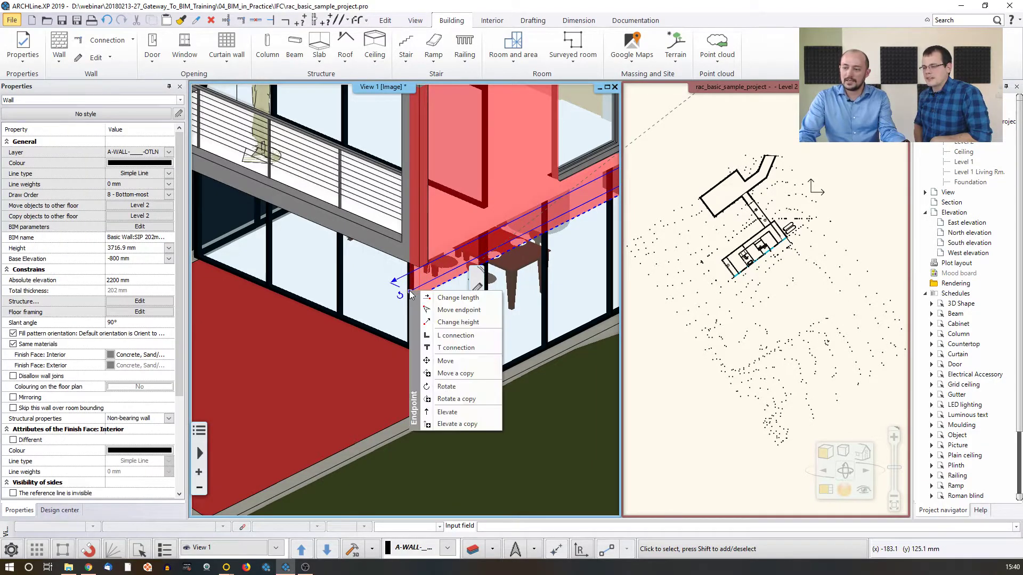
left_click(441, 326)
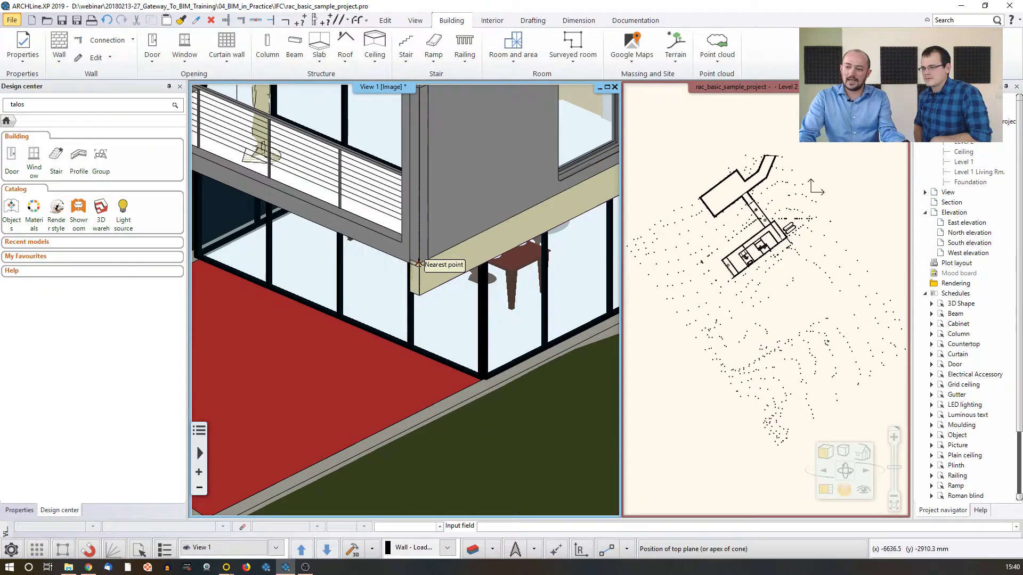
left_click(404, 264)
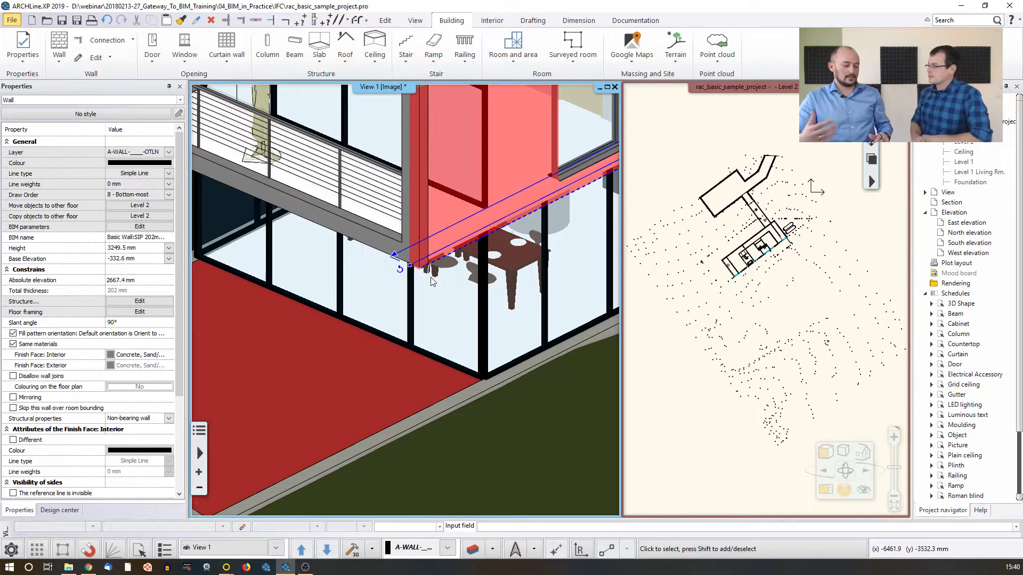
Undo the last changes to the long upper-floor wall's shape
key("Escape")
scroll(459, 245, "down", 4)
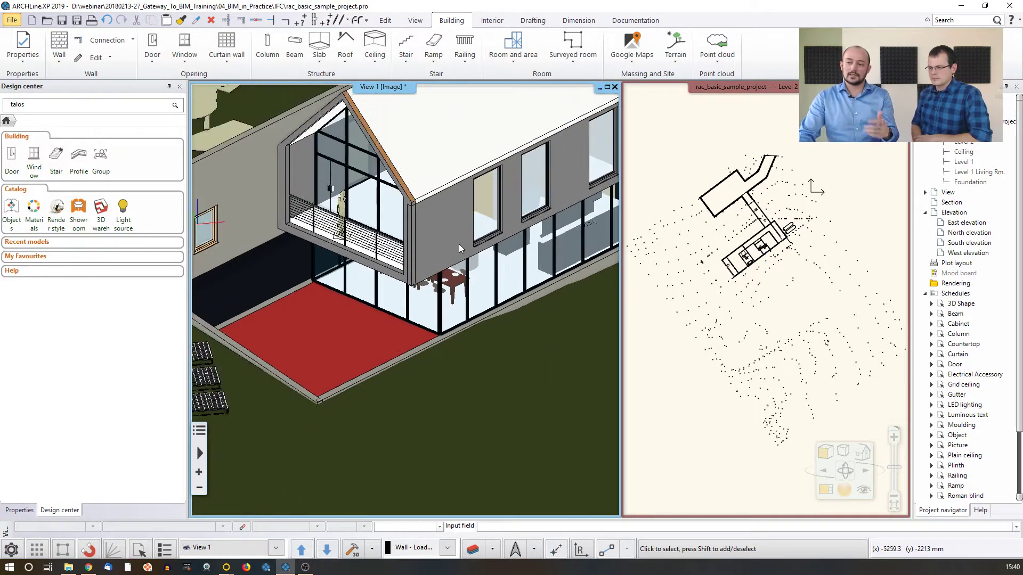
key("ctrl+z")
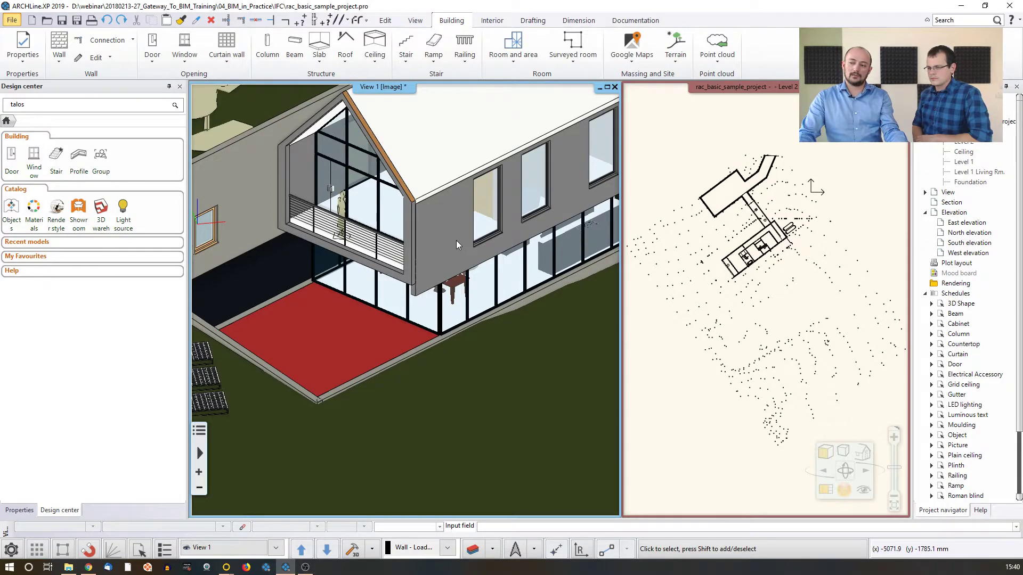
Inspect the main parameters and basic geometry of the upper-floor window nearest the balcony, and close its settings without changes
middle_click_drag(456, 241, 357, 239)
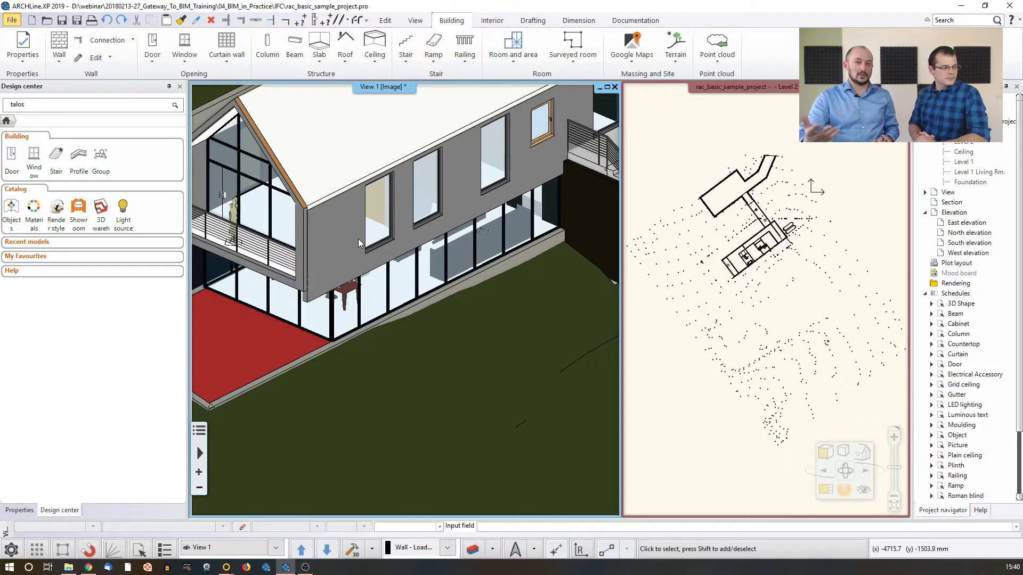
left_click(381, 220)
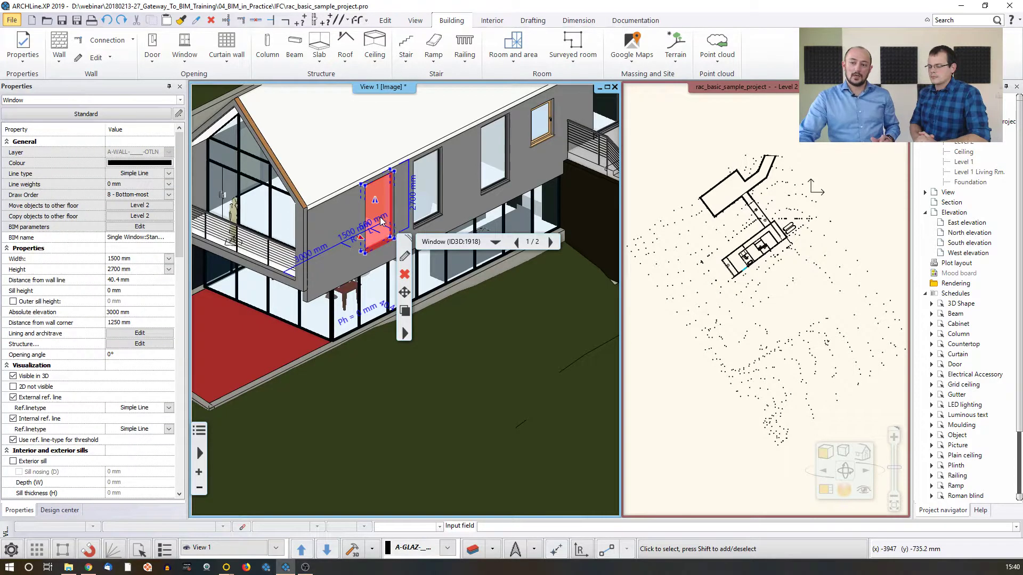
left_click(406, 262)
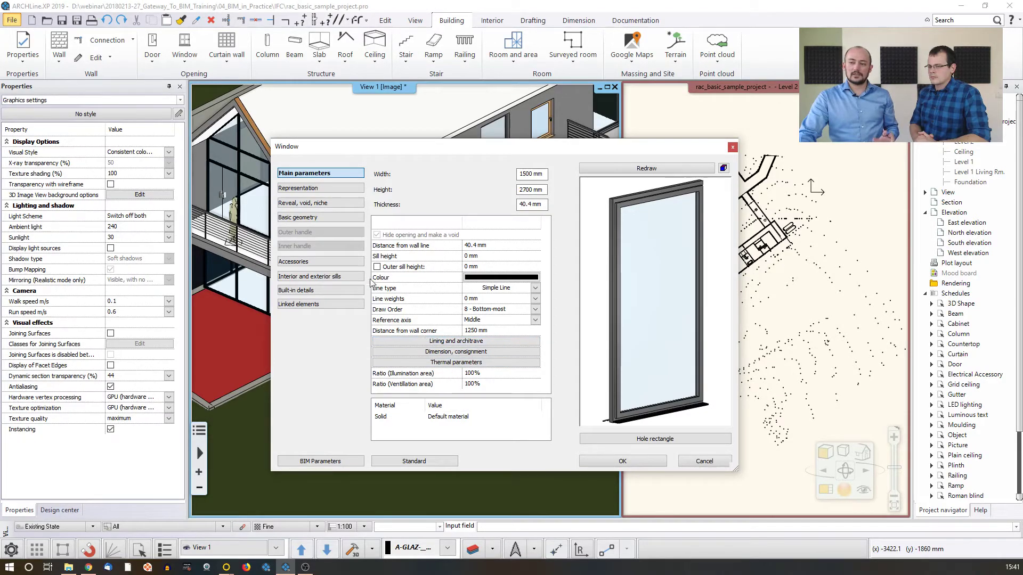
left_click(321, 219)
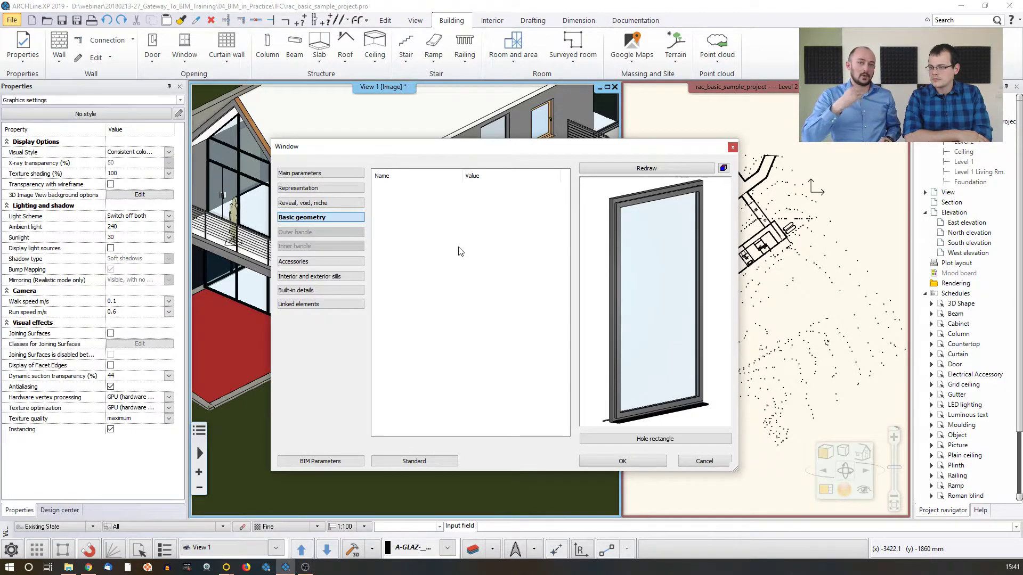
left_click(703, 462)
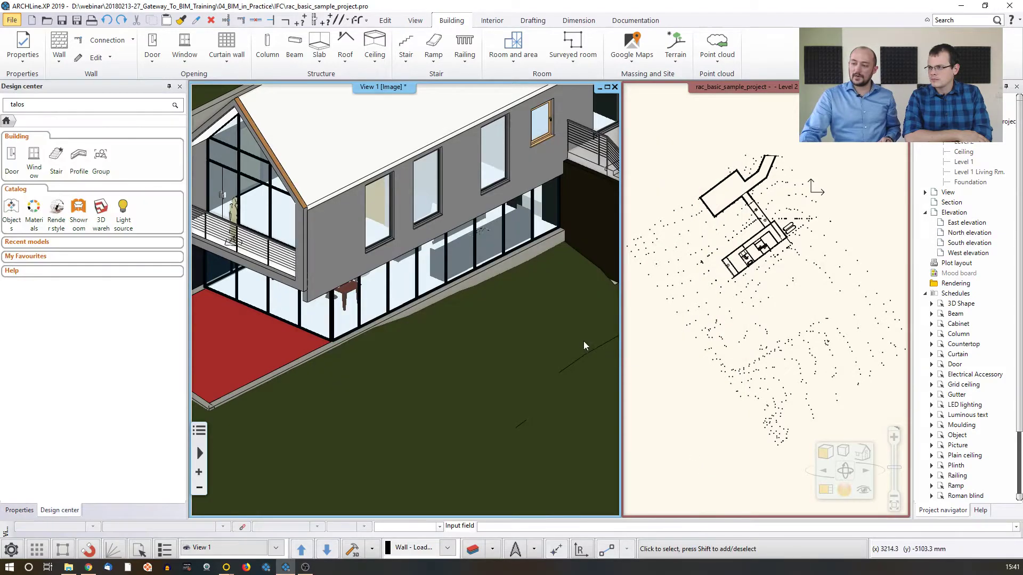
left_click(490, 21)
left_click(525, 63)
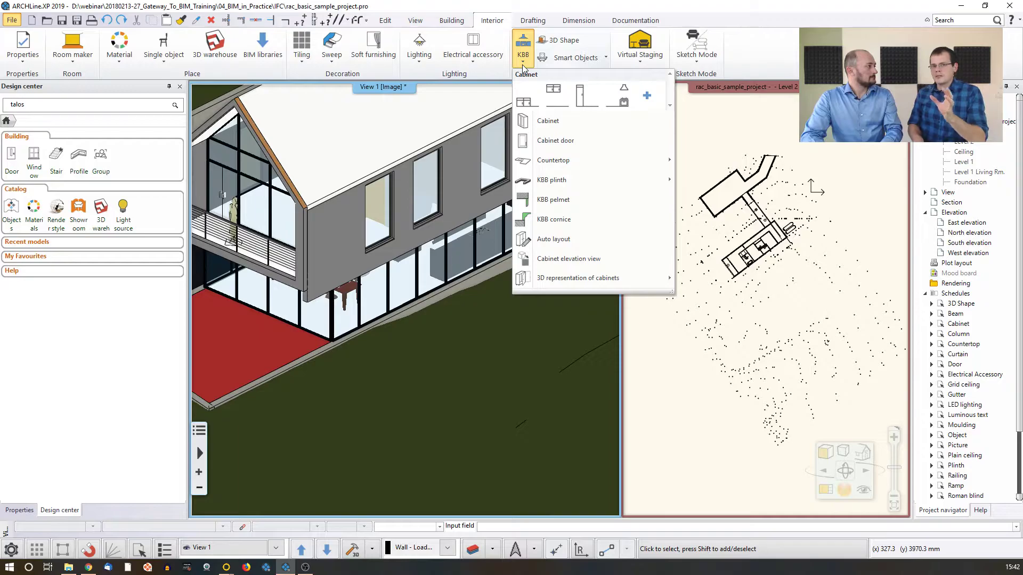
left_click(548, 9)
left_click(672, 163)
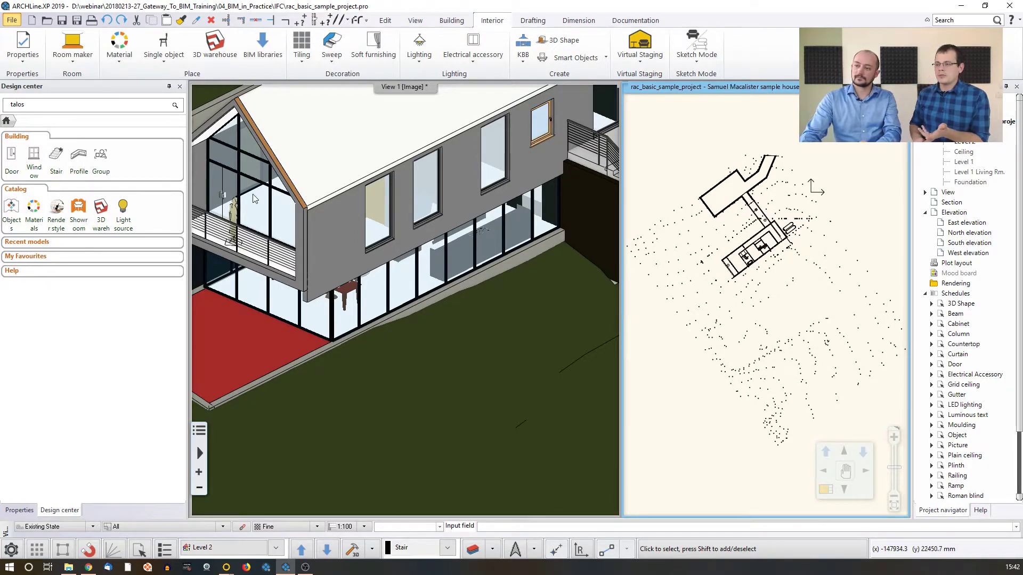
View the BIM parameters of the upper-floor window nearest the balcony and close them without changes
left_click(372, 233)
left_click(372, 234)
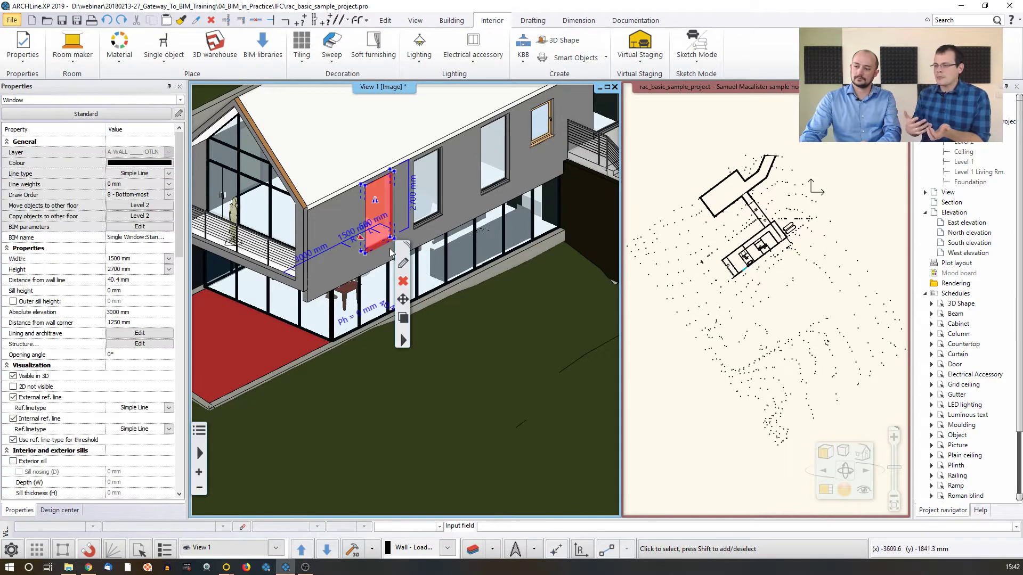
left_click(403, 265)
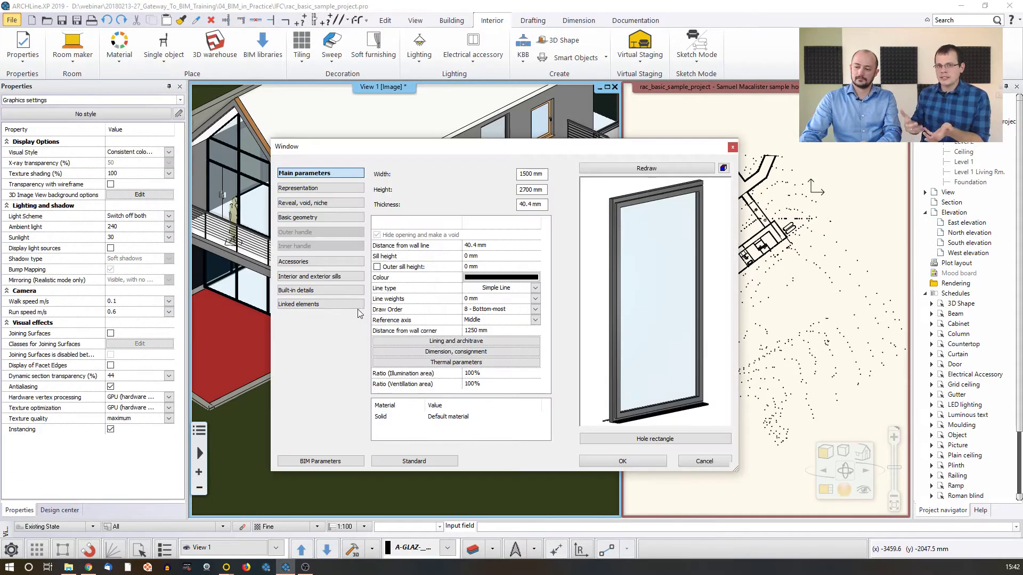
left_click(320, 461)
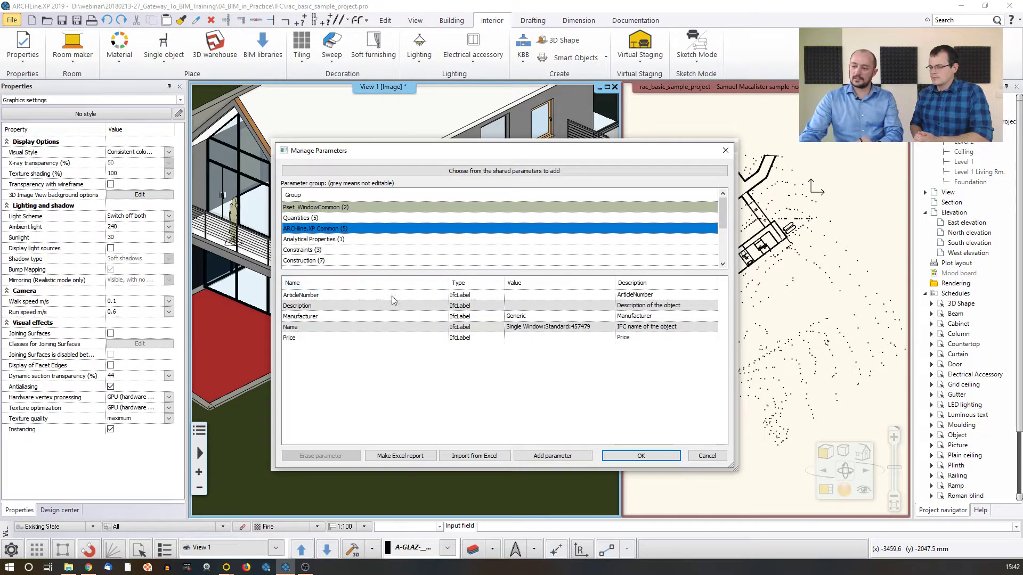
left_click(700, 458)
left_click(700, 461)
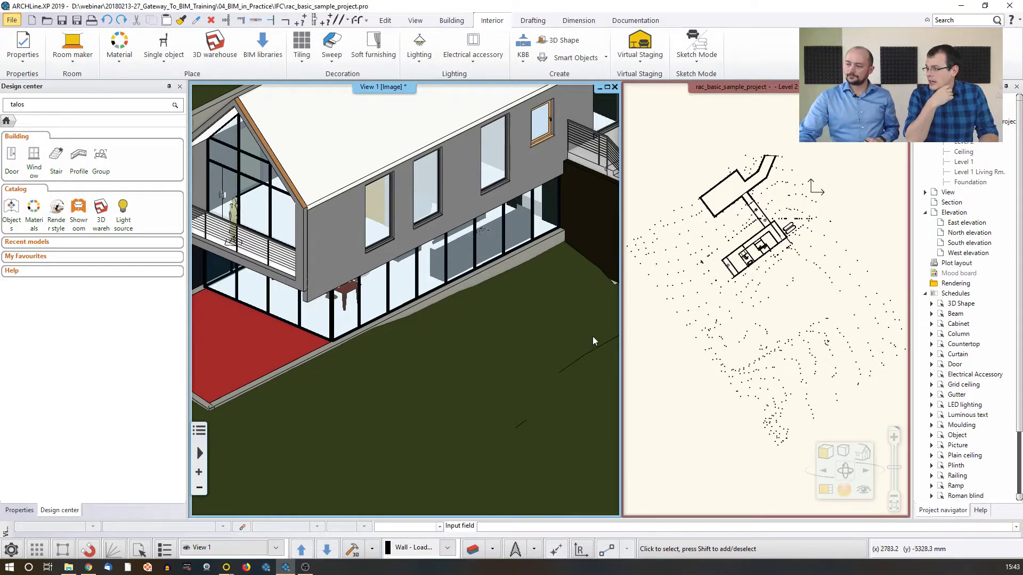
scroll(740, 248, "down", 2)
mouse_move(728, 249)
middle_mouse_down()
mouse_move(745, 250)
mouse_move(732, 233)
middle_mouse_up()
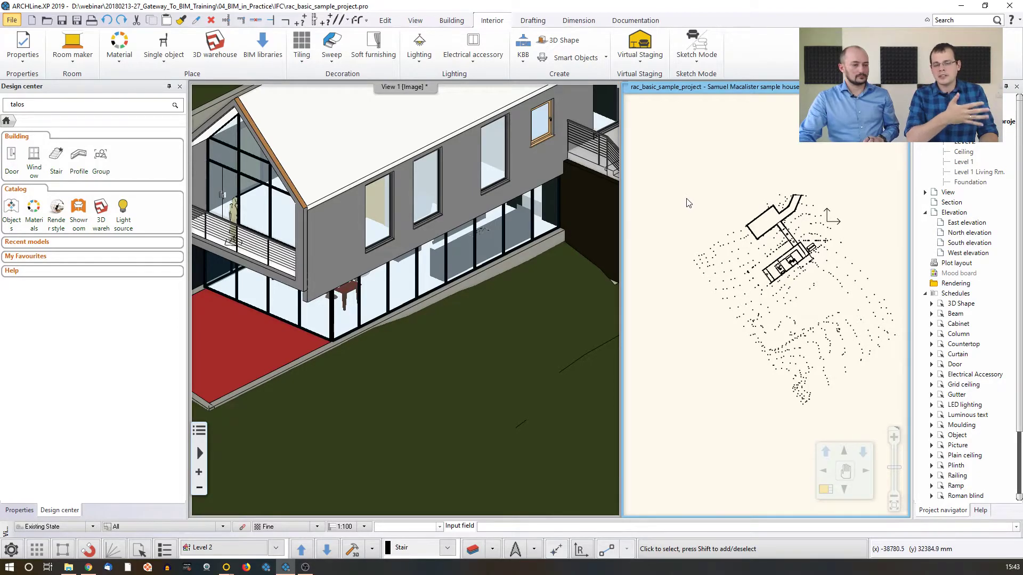
middle_click_drag(687, 216, 711, 204)
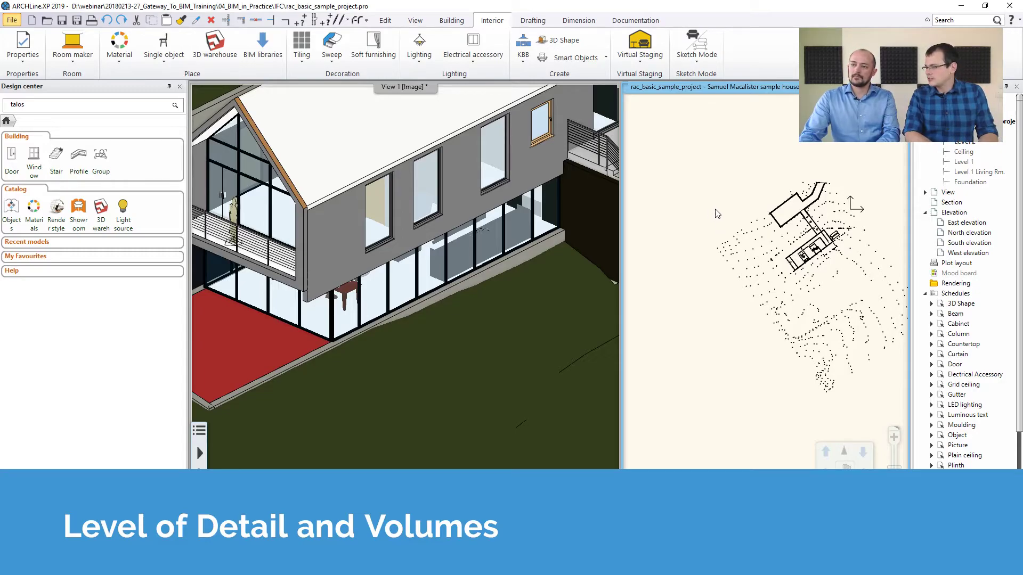
Start a new wall with the composite style 270mm Double Cavity Brick
left_click(453, 22)
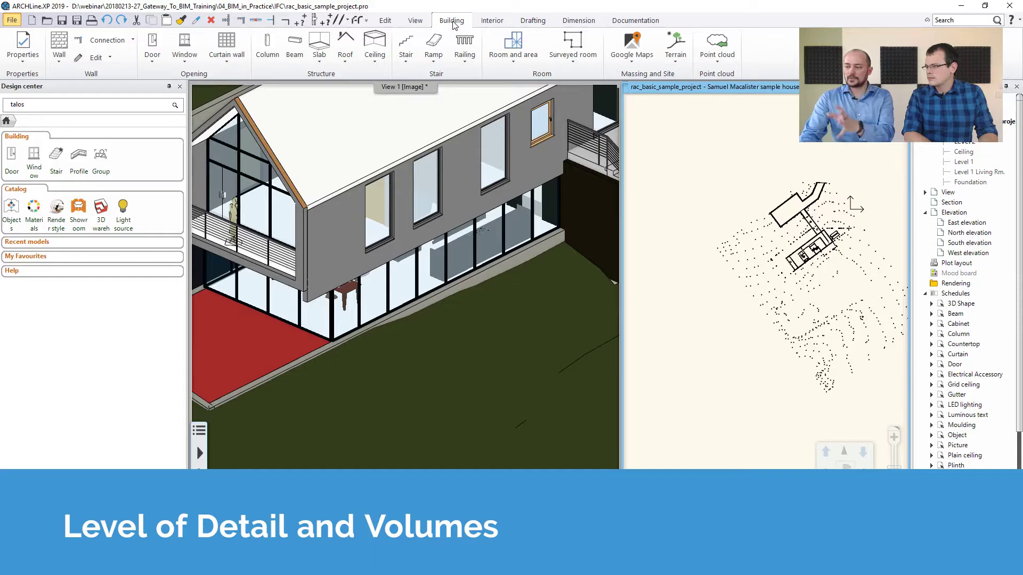
left_click(59, 42)
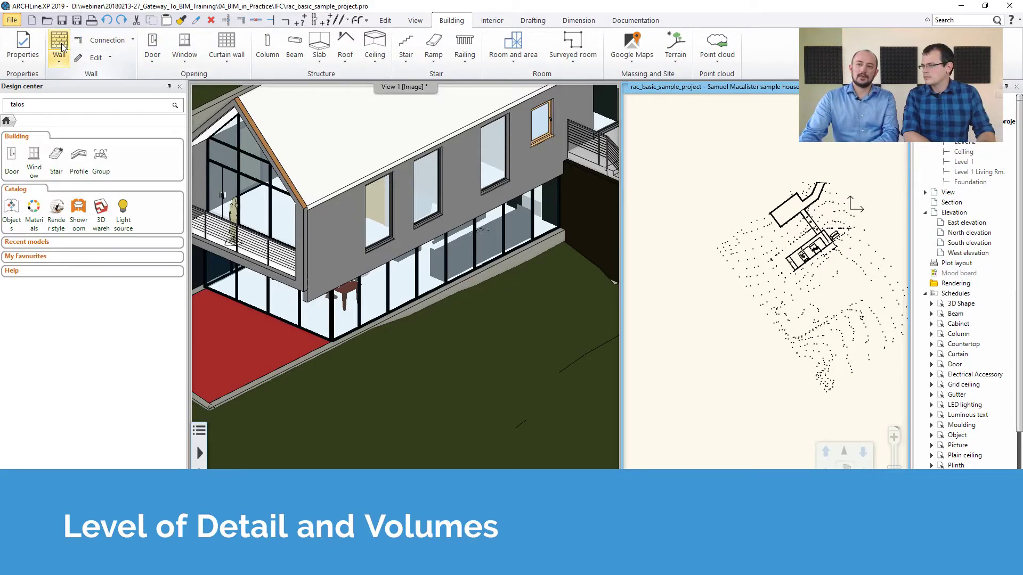
scroll(93, 213, "down", 6)
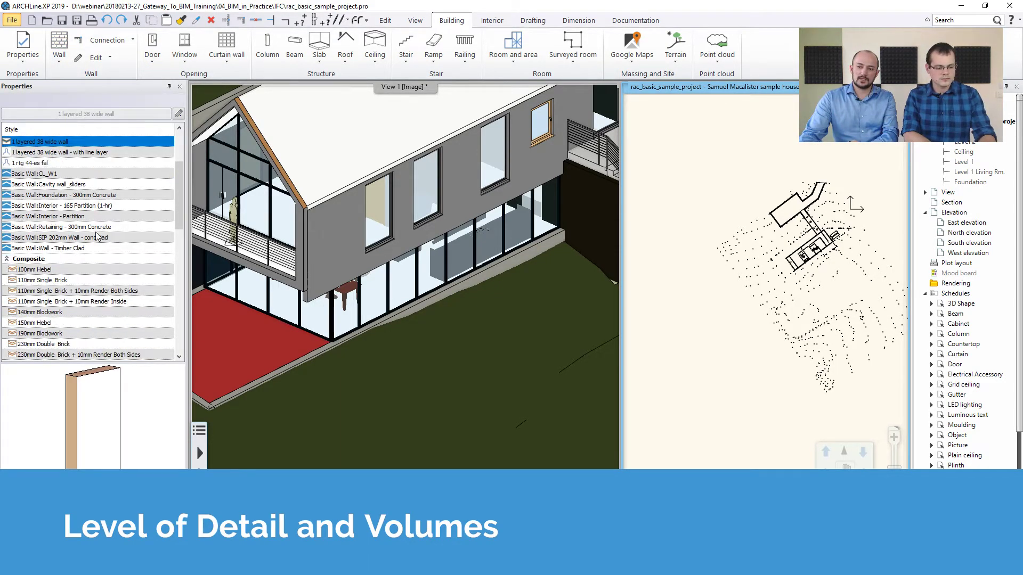
scroll(80, 232, "down", 3)
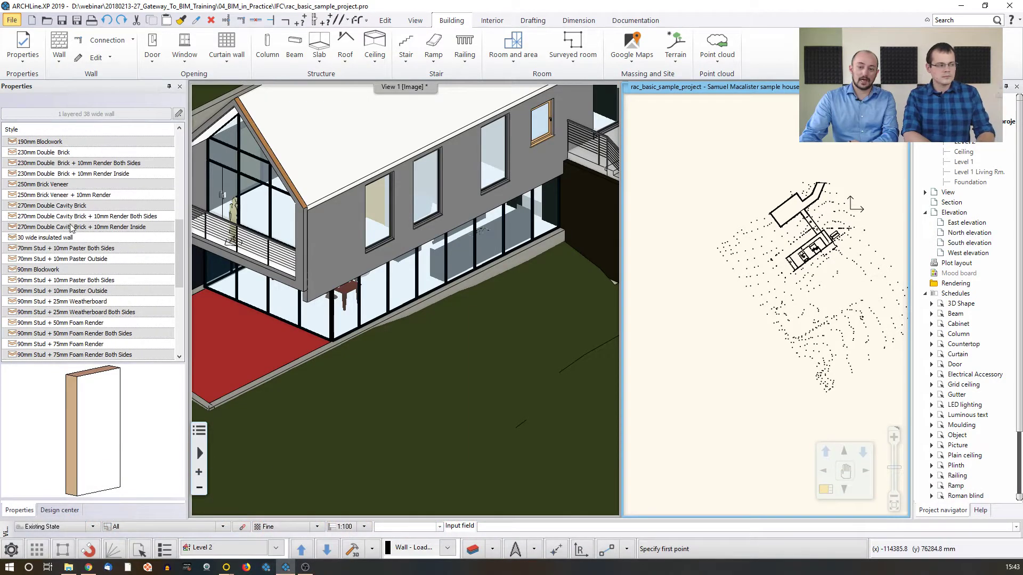
scroll(88, 265, "down", 4)
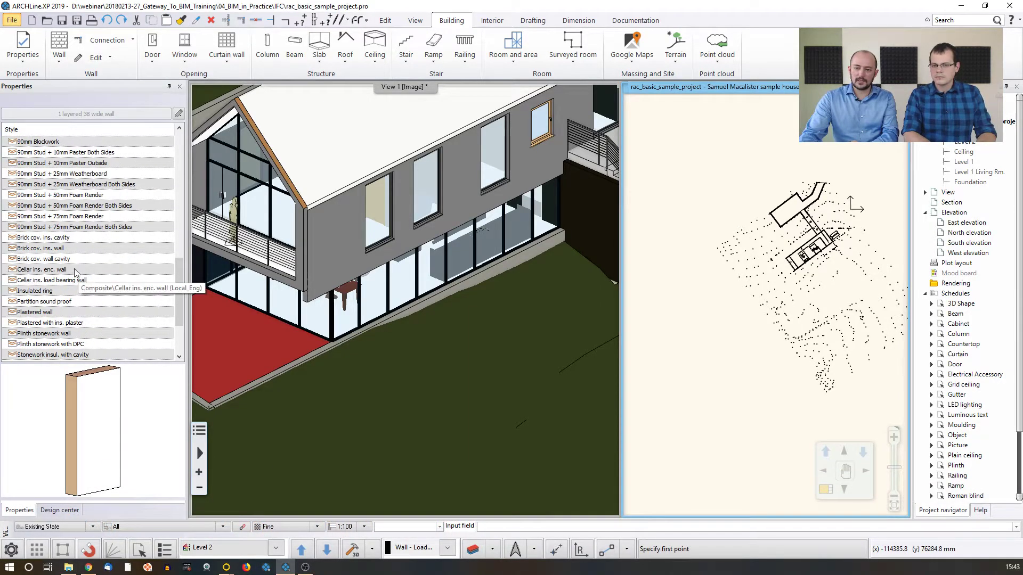
scroll(64, 215, "up", 4)
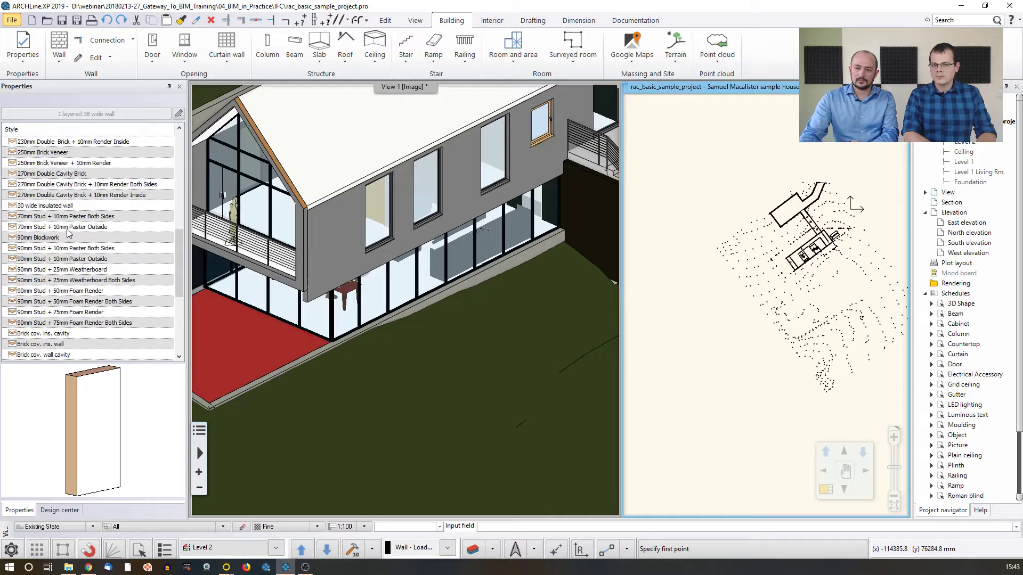
left_click(63, 206)
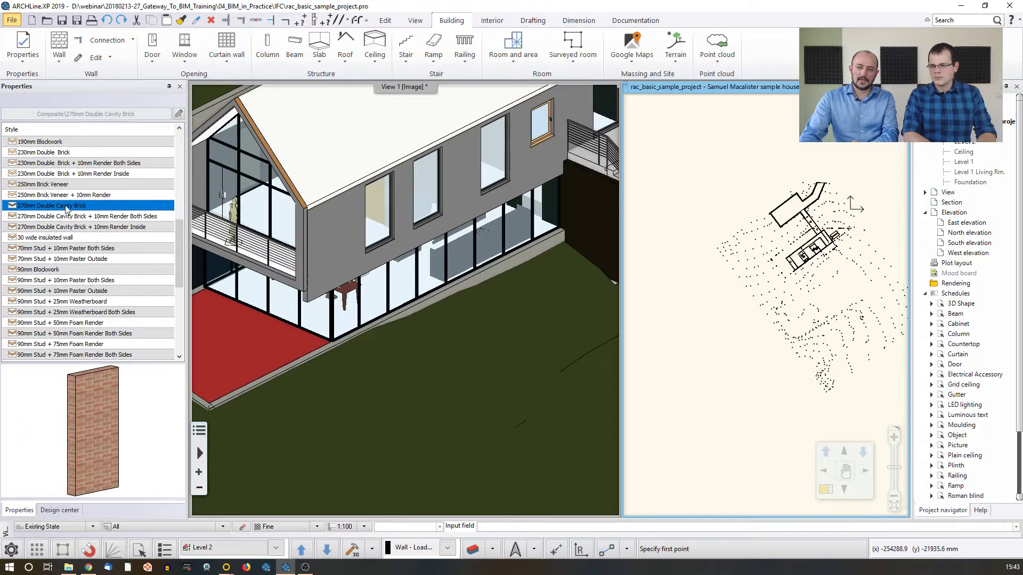
Draw a straight vertical wall about 4337 mm long in the empty area beside the building on the Level 2 plan
scroll(749, 245, "up", 5)
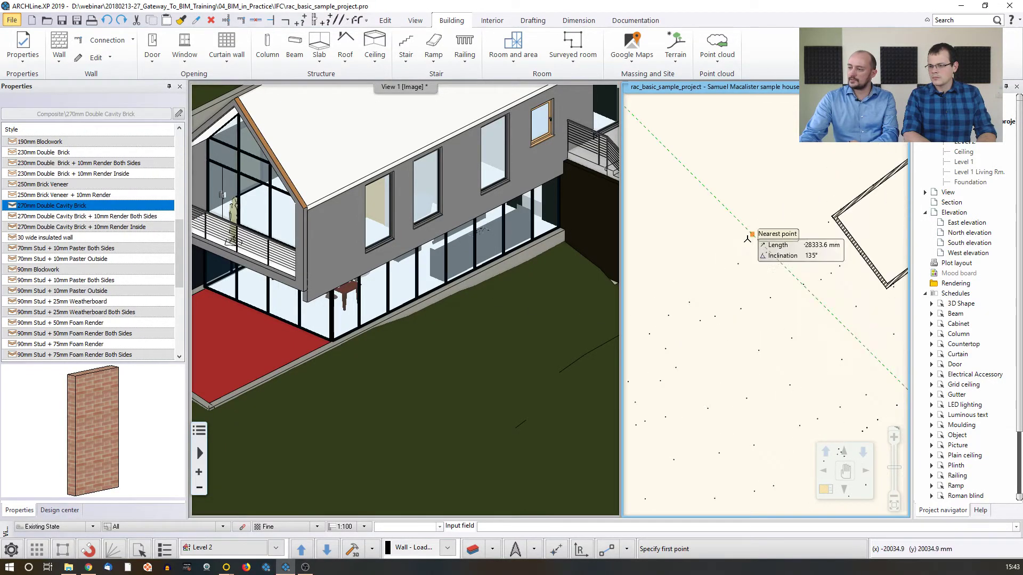
scroll(744, 235, "up", 1)
left_click(704, 188)
left_click(696, 251)
key("Return")
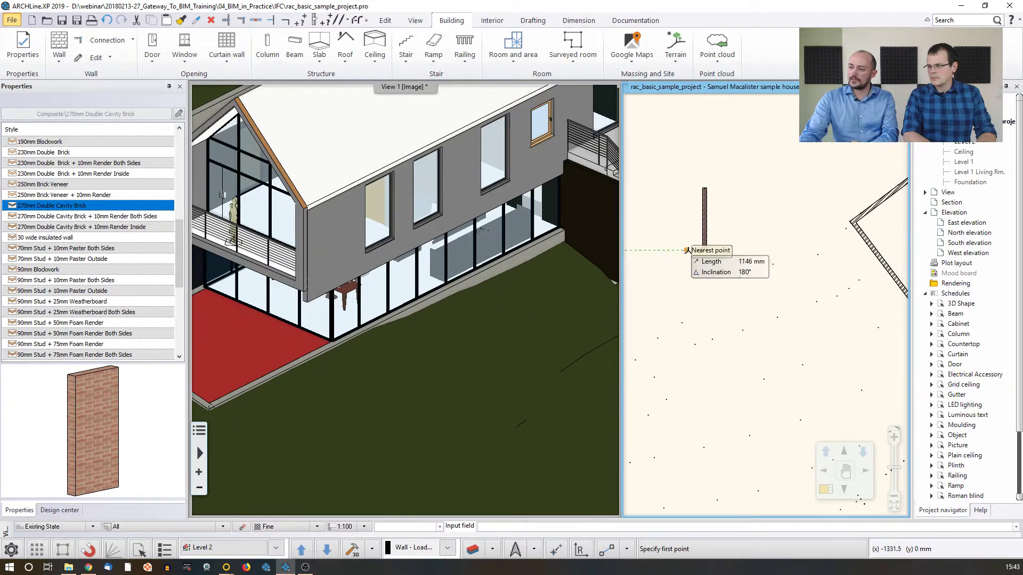
scroll(693, 245, "up", 5)
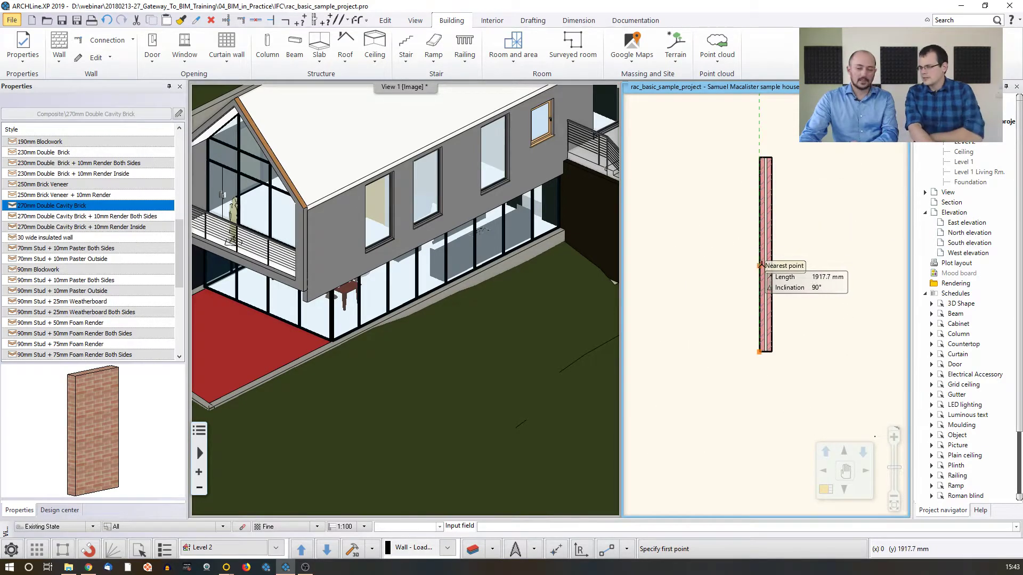
key("Escape")
Rebuild the 3D view from only the new double cavity brick wall and select the wall there
left_click(766, 235)
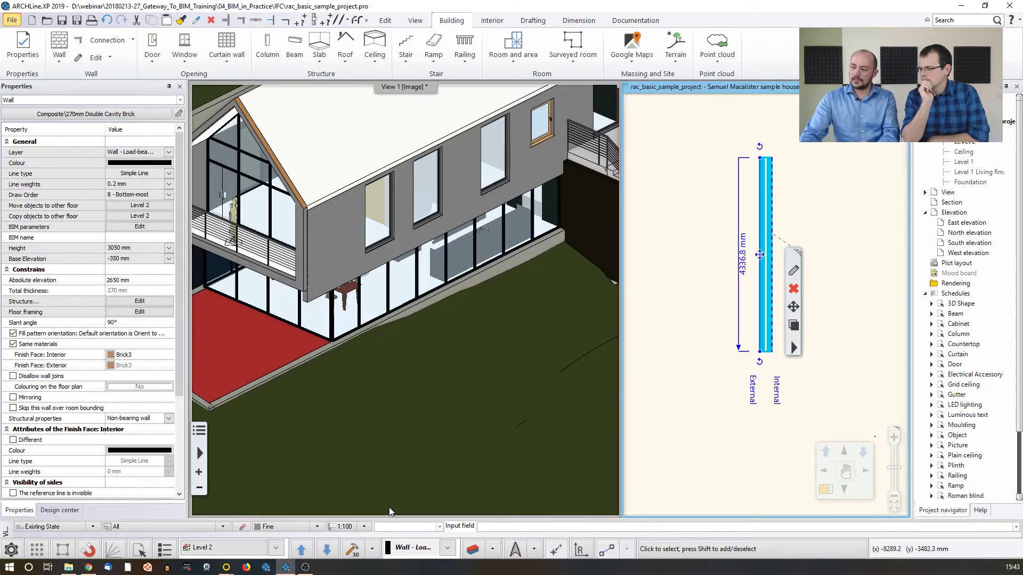
left_click(353, 549)
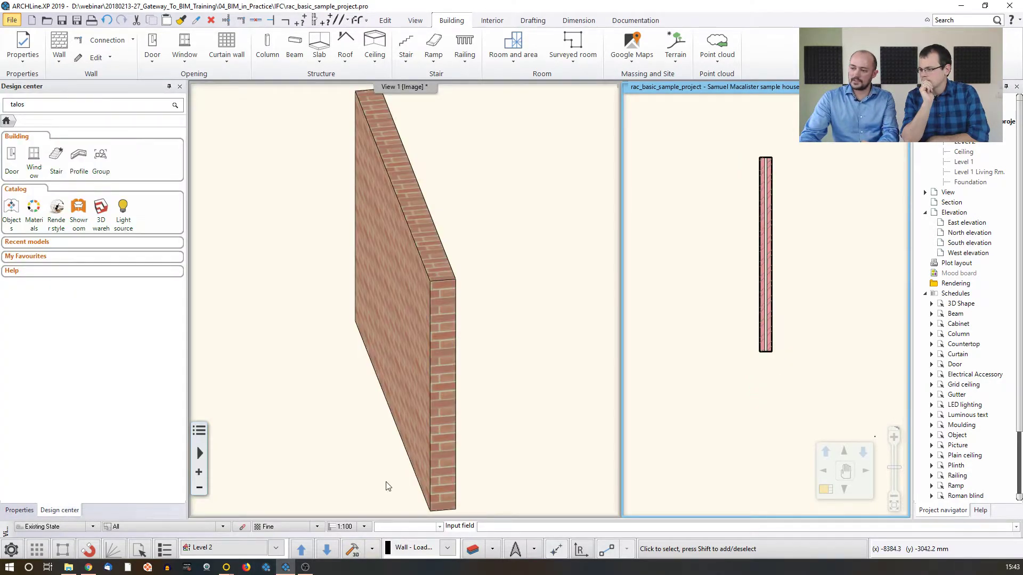
left_click(765, 272)
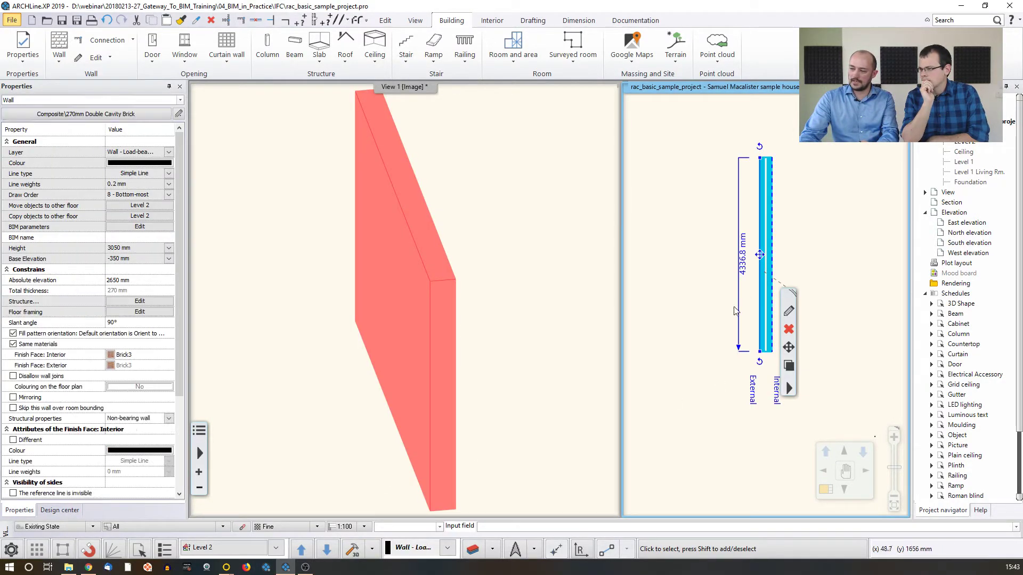
left_click(400, 227)
left_click(500, 215)
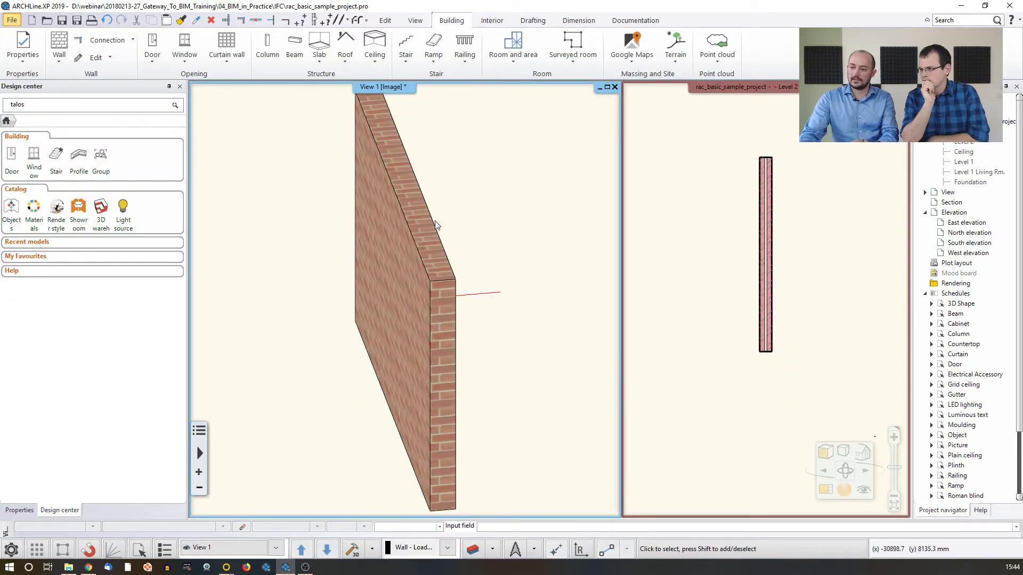
left_click(437, 261)
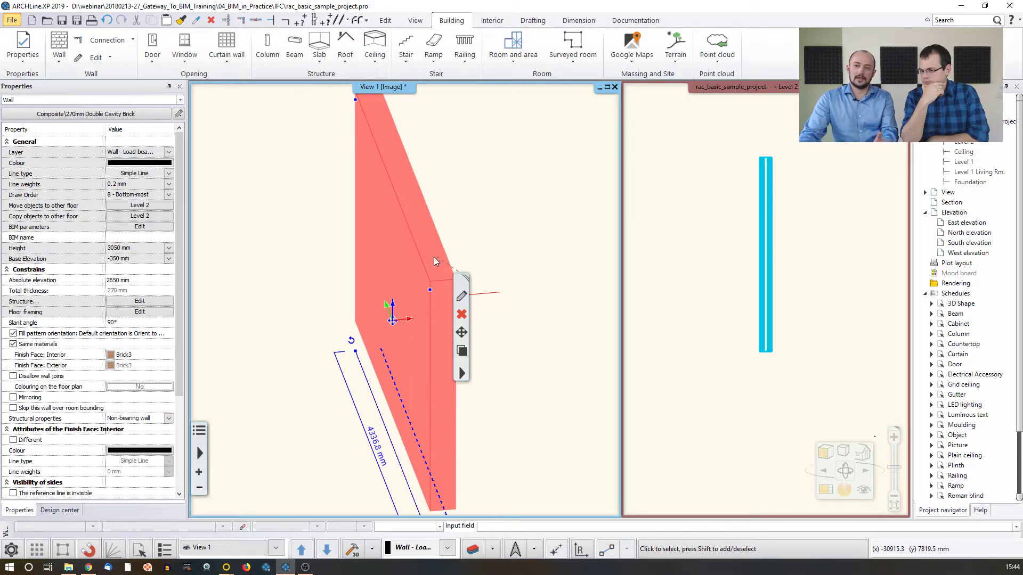
Open the recent project E-Invest_Bp_XXII_plan_03_02_END, closing the current one without saving
left_click(11, 21)
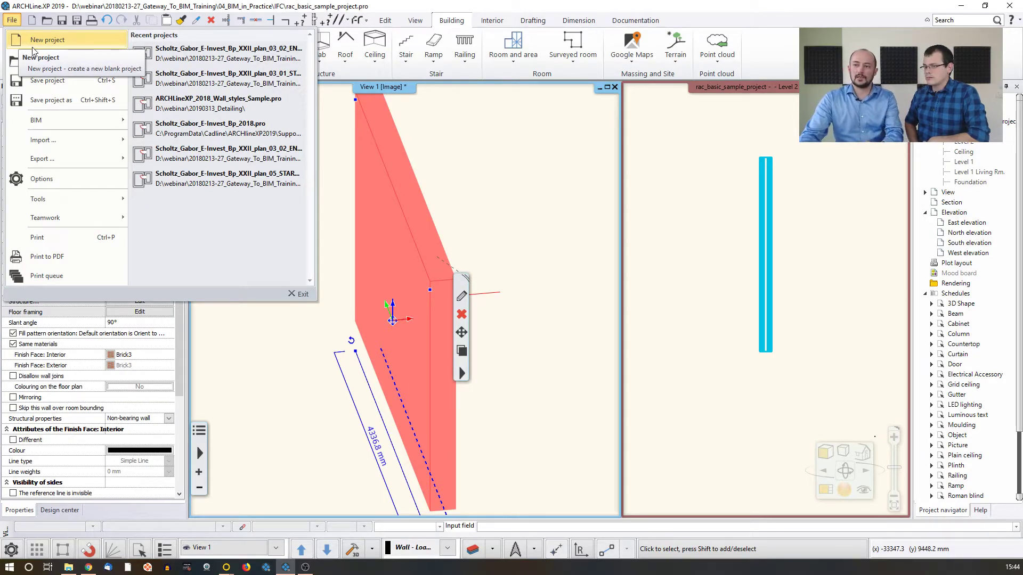
left_click(195, 59)
left_click(418, 418)
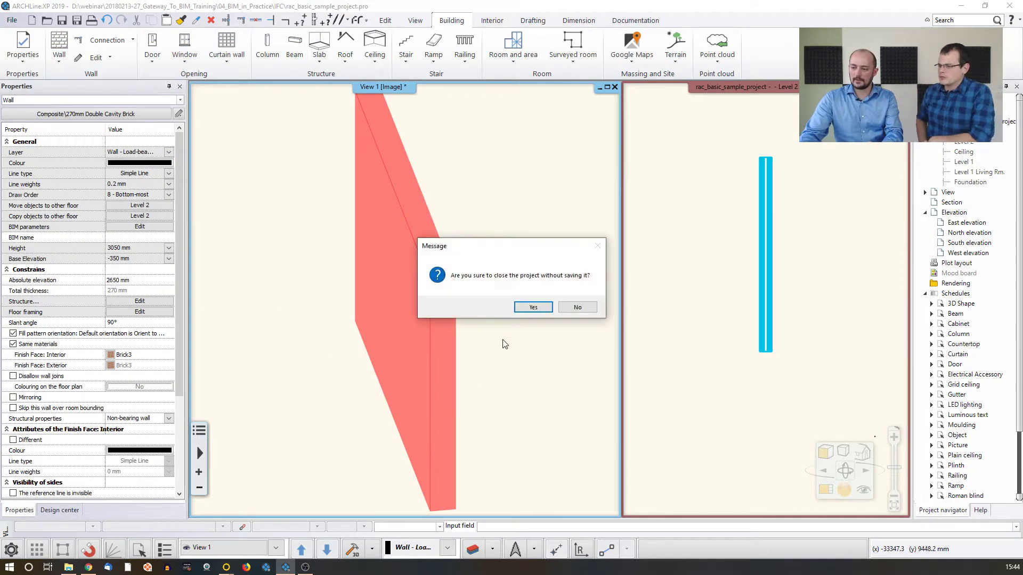
left_click(533, 308)
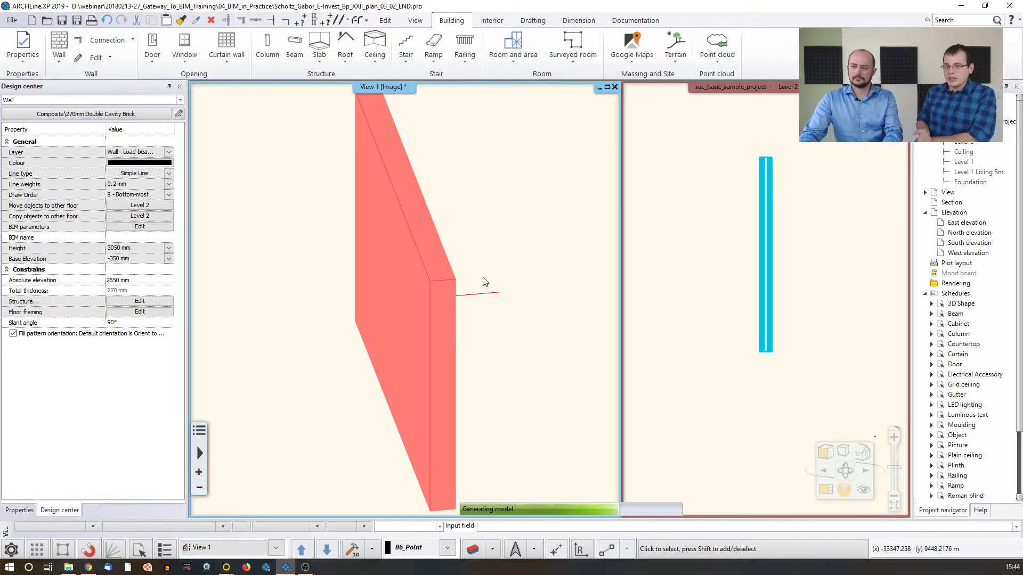
middle_click_drag(484, 281, 693, 264)
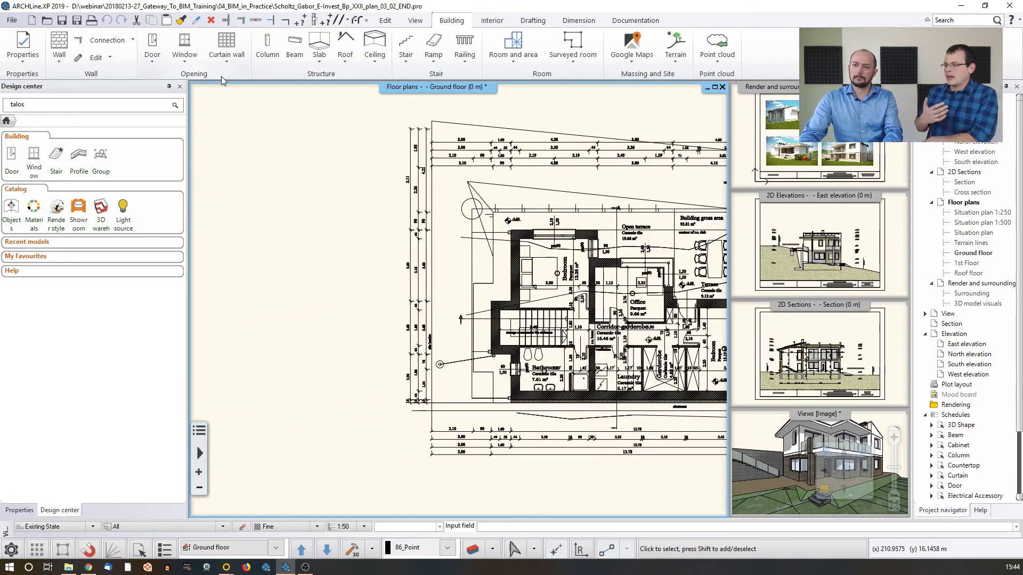
Start a new wall with the composite style Brick cov. ins. cavity
left_click(67, 44)
scroll(99, 270, "down", 6)
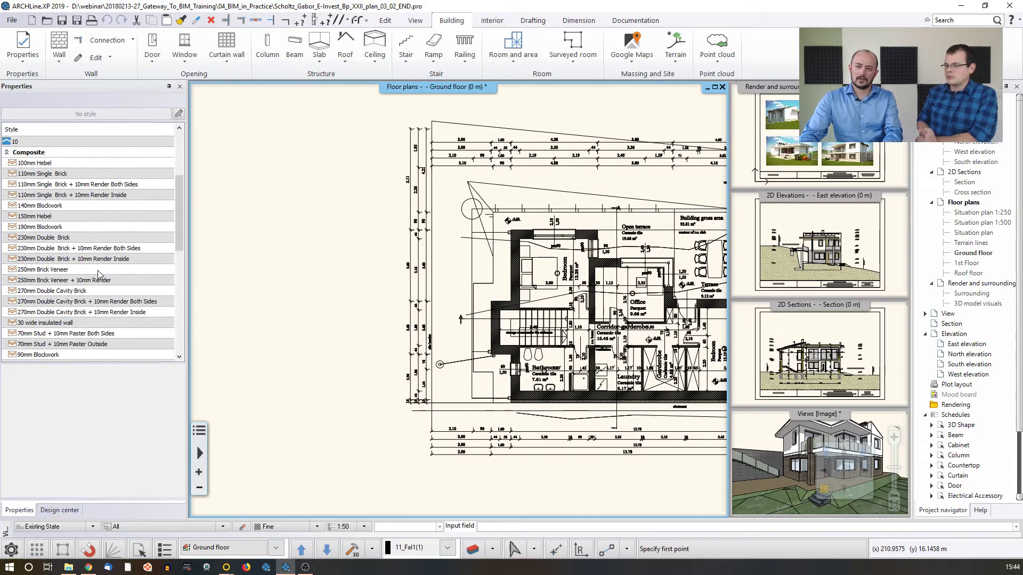
scroll(99, 270, "down", 2)
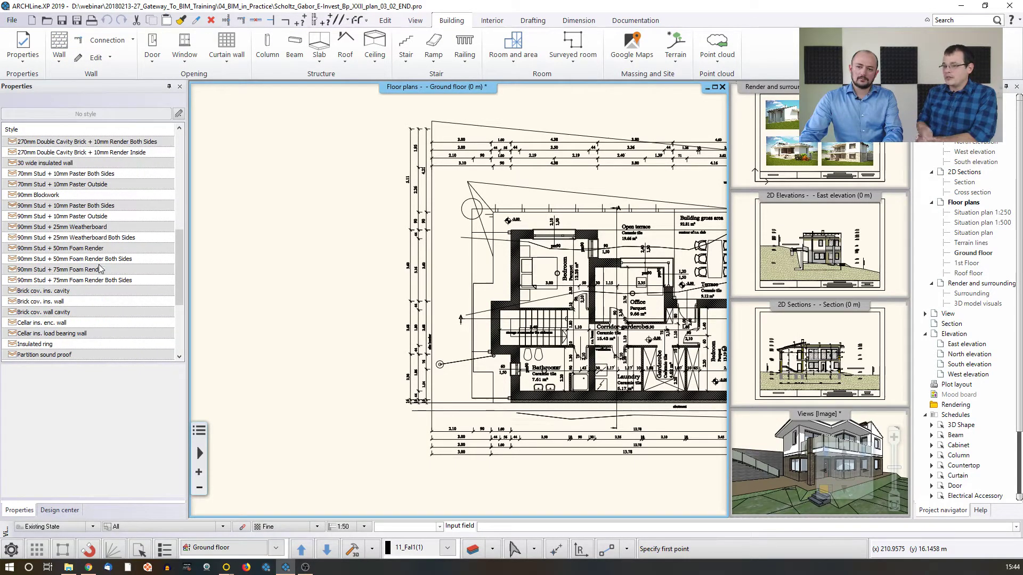
left_click(58, 301)
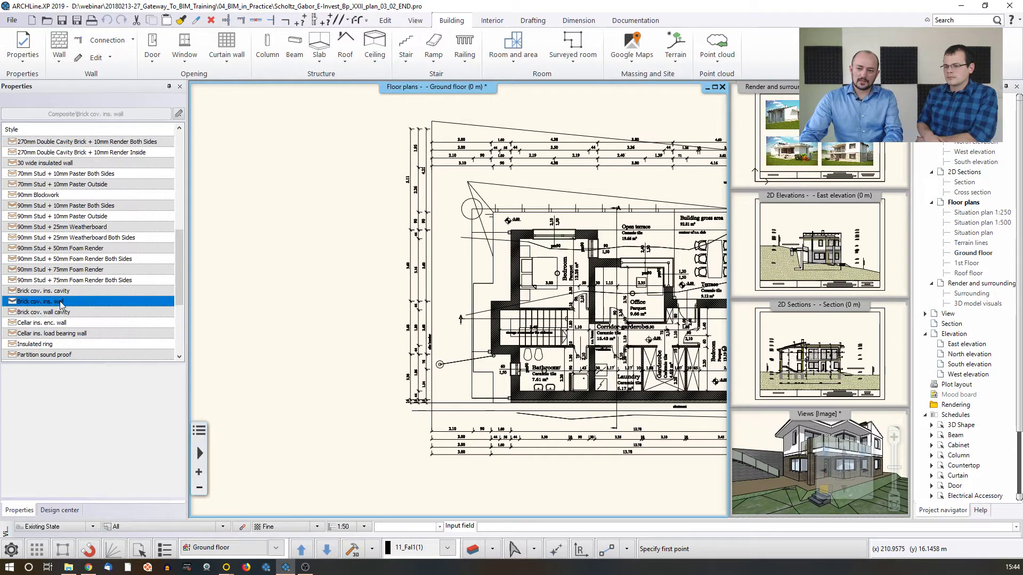
left_click(47, 292)
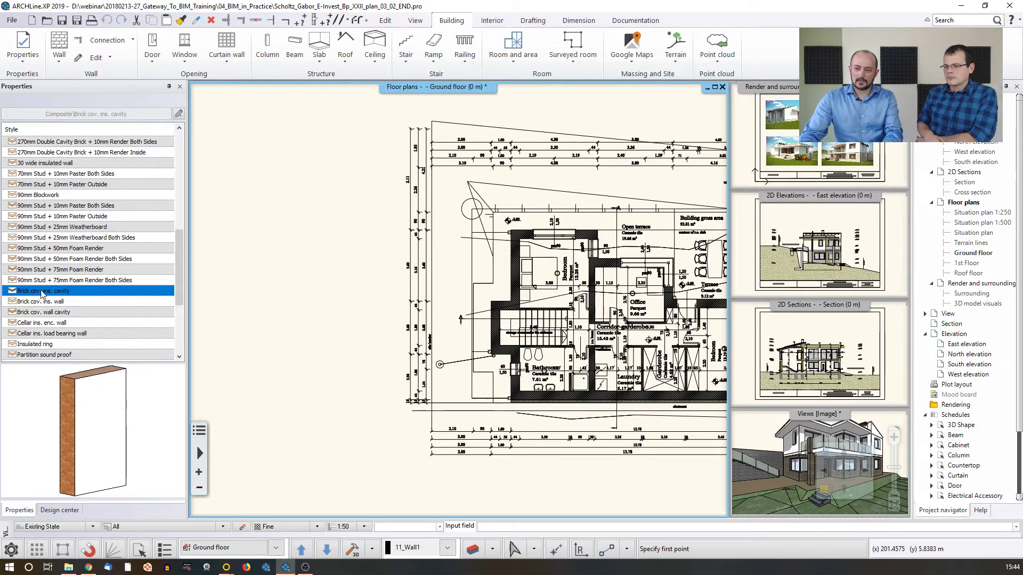
Draw a straight vertical wall about 6.14 m long in the empty area beside the building on the ground floor plan
left_click(305, 213)
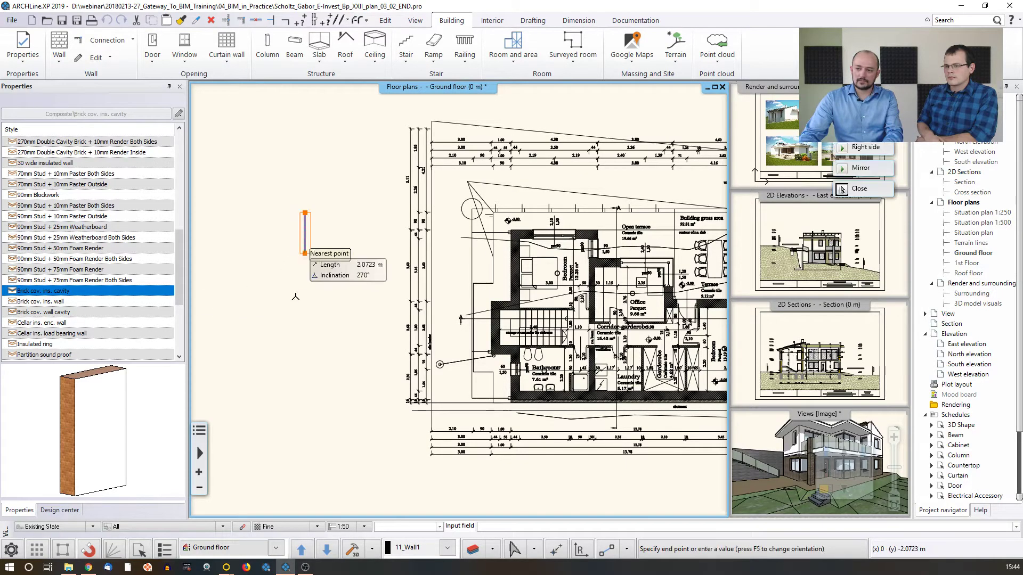
left_click(306, 333)
key("Escape")
scroll(288, 318, "up", 4)
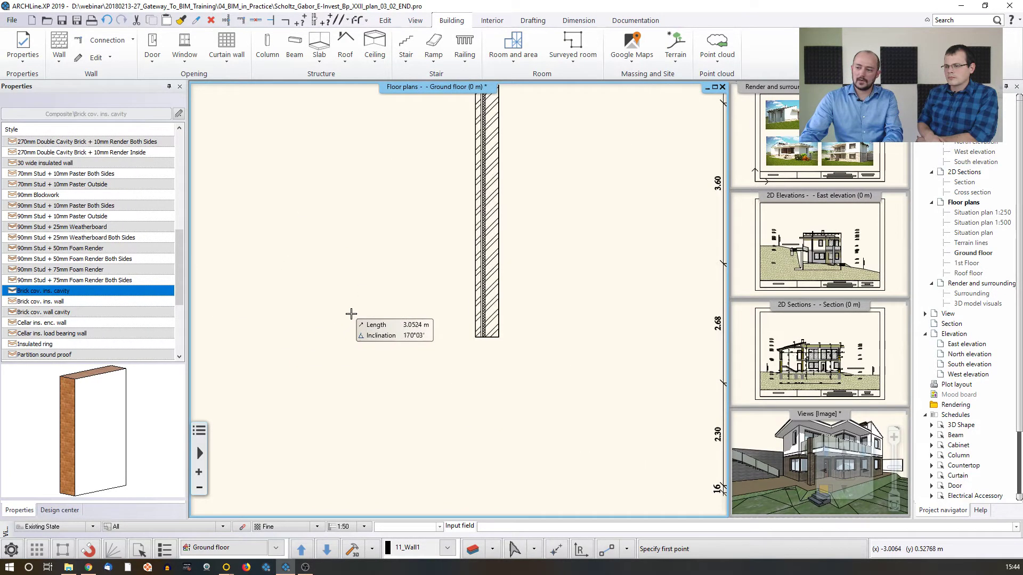
key("Escape")
key("Escape")
Rebuild the 3D view from only the new brick cavity wall, make it the main view and select the wall there
left_click(764, 449)
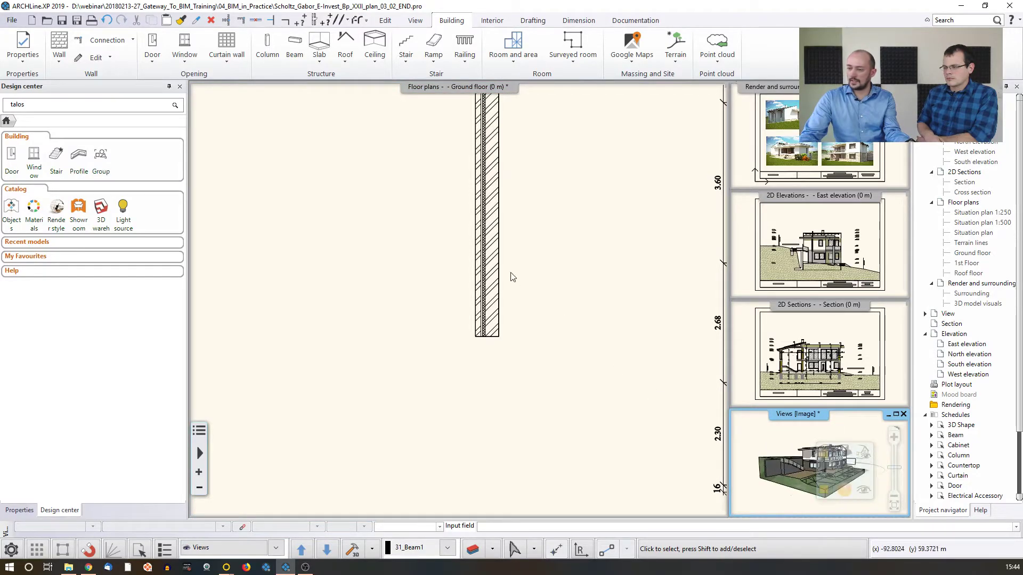
left_click(495, 293)
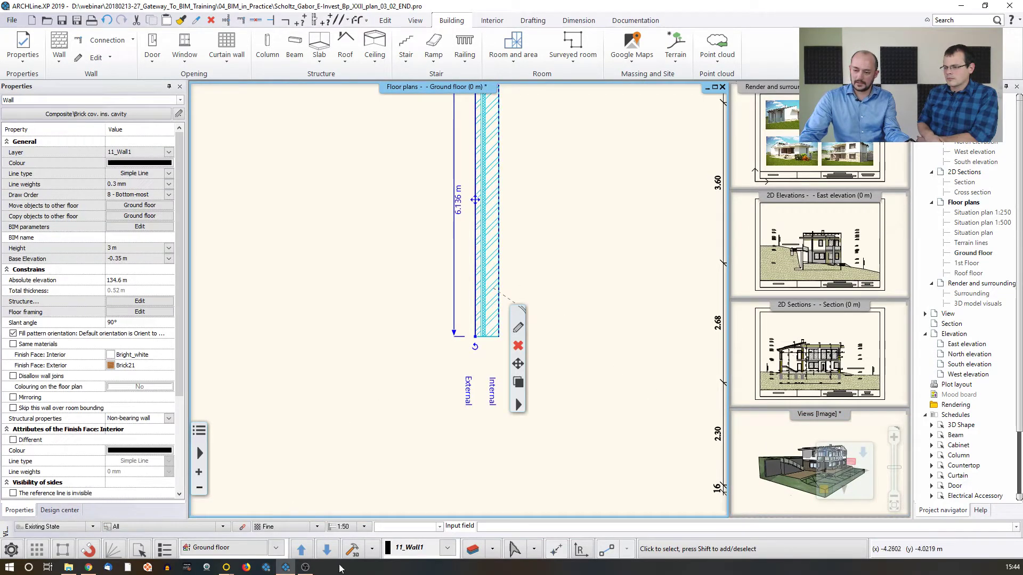
left_click(516, 460)
left_click(799, 466)
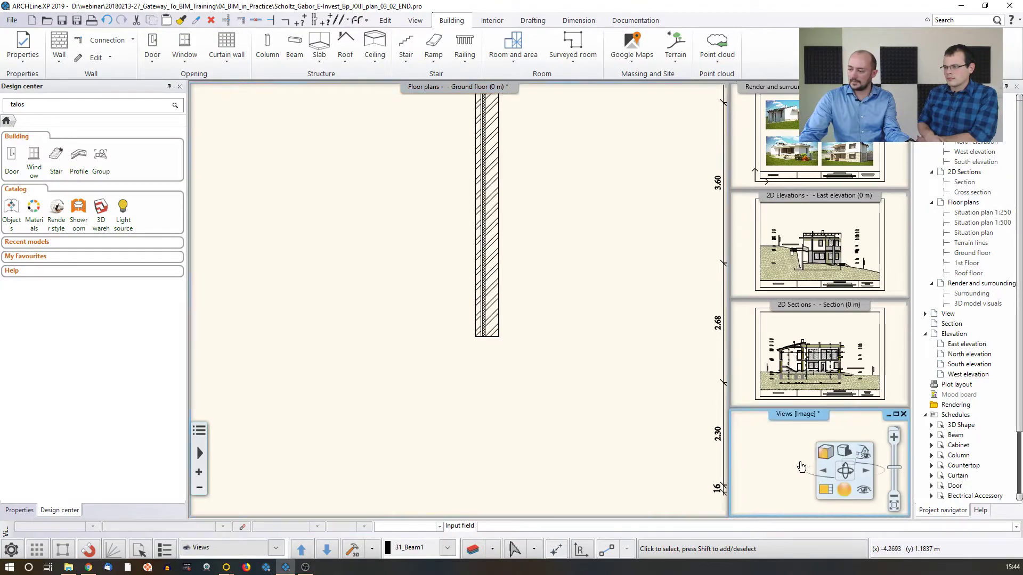
left_click(863, 455)
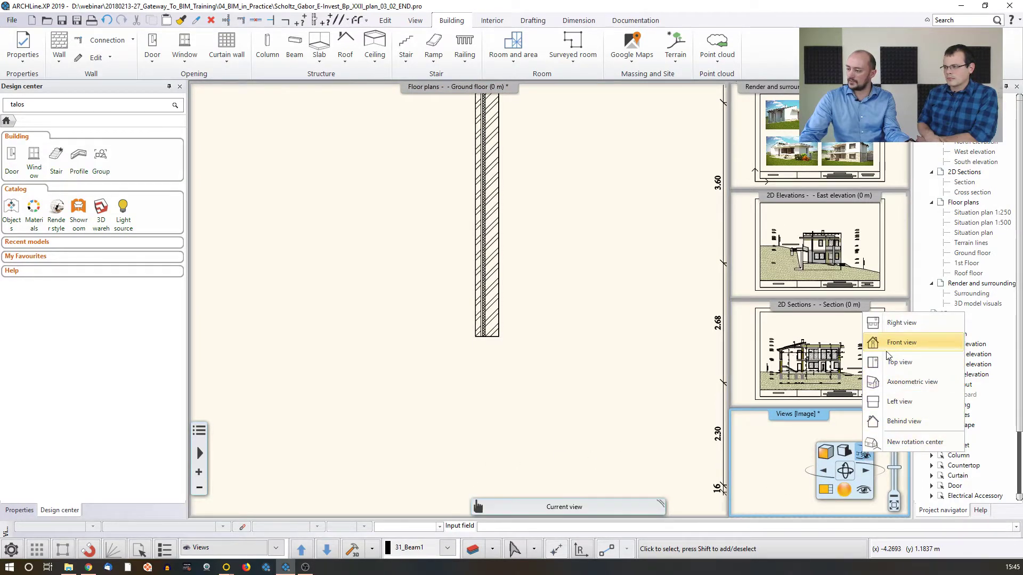
left_click(870, 422)
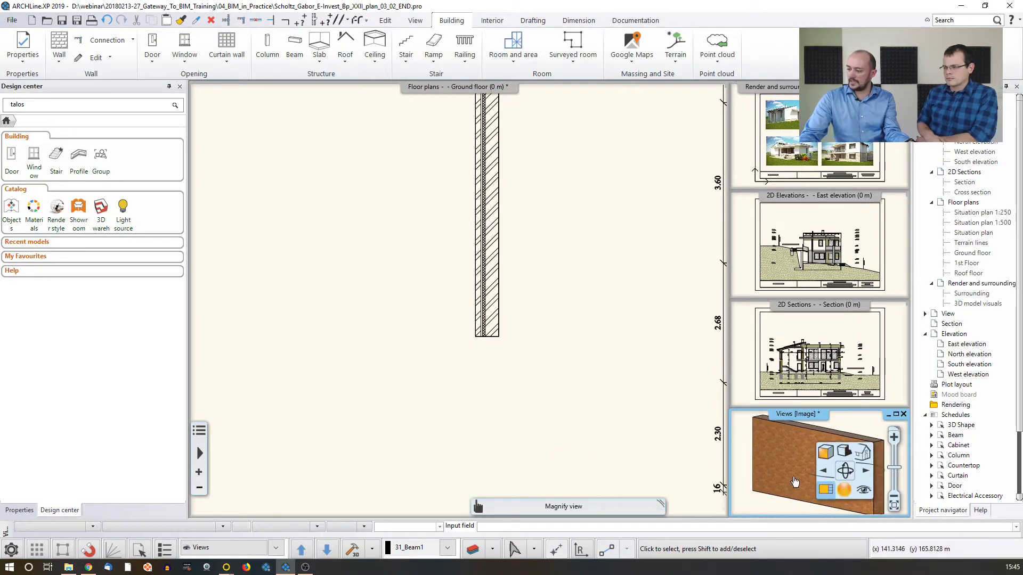
left_click(819, 487)
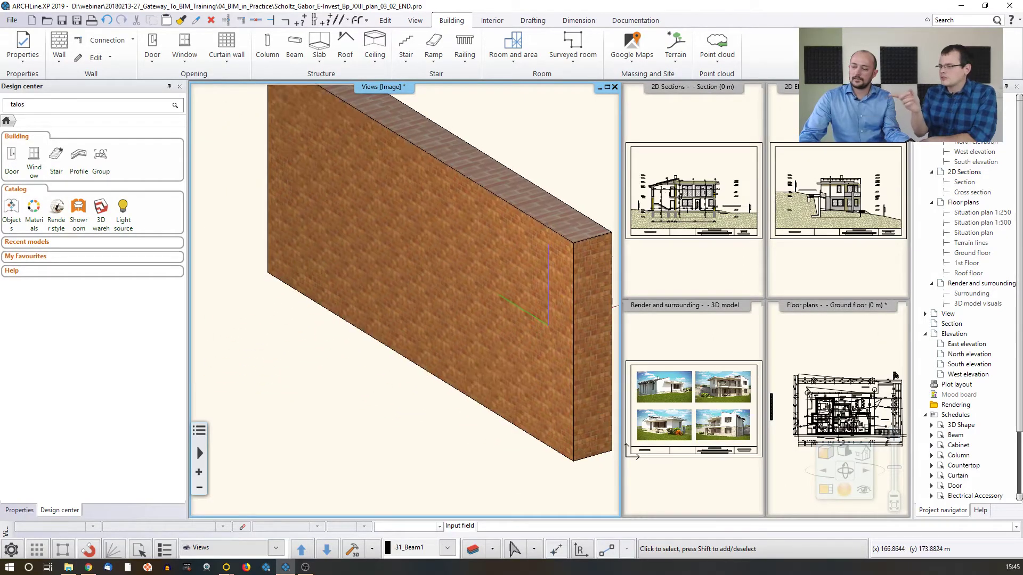
left_click(421, 274)
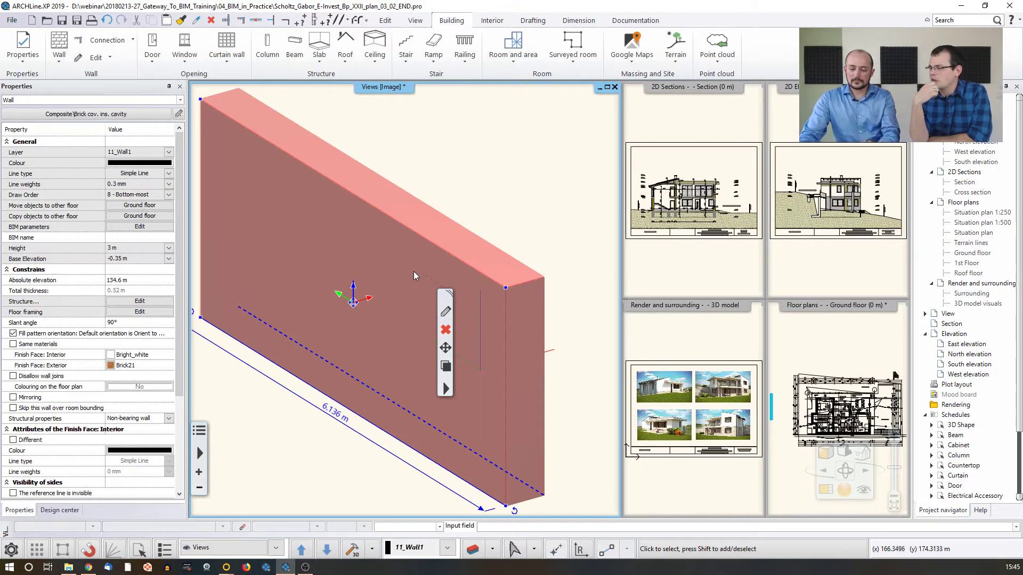
Make the ground floor plan the main view again and frame the new brick cavity wall in it
middle_click_drag(815, 373, 853, 373)
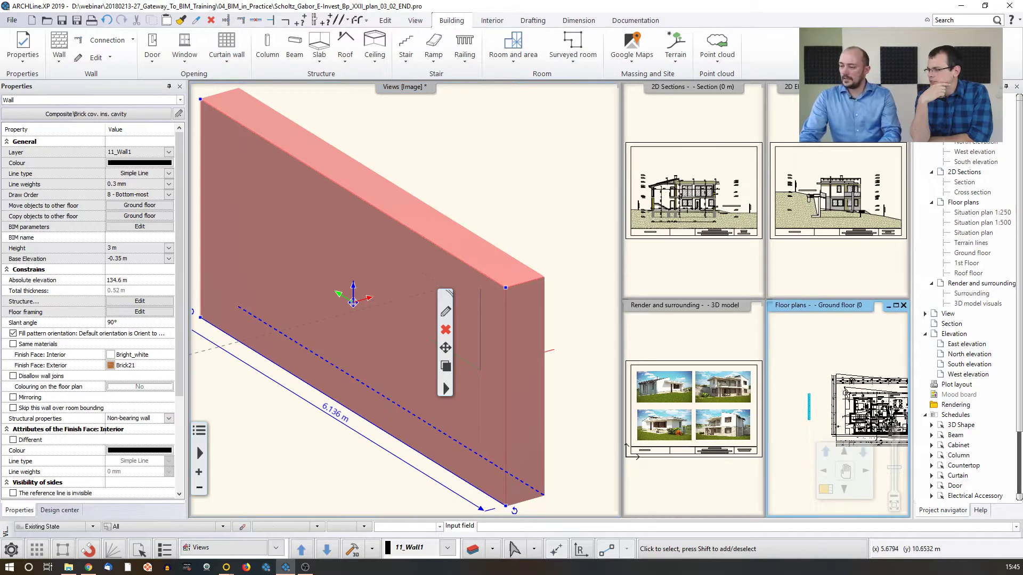
left_click(826, 489)
left_click(216, 115)
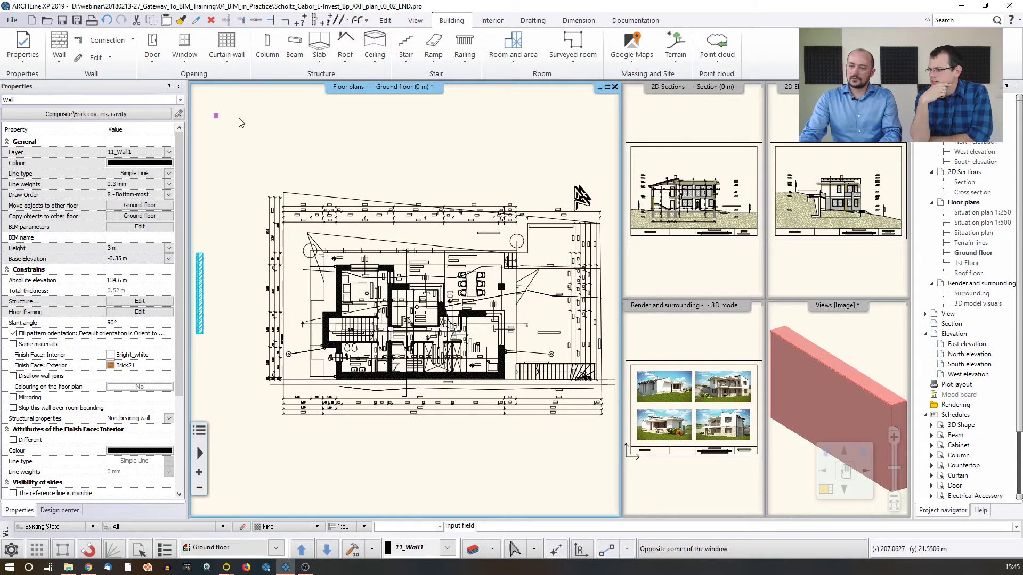
left_click(293, 166)
scroll(373, 309, "up", 5)
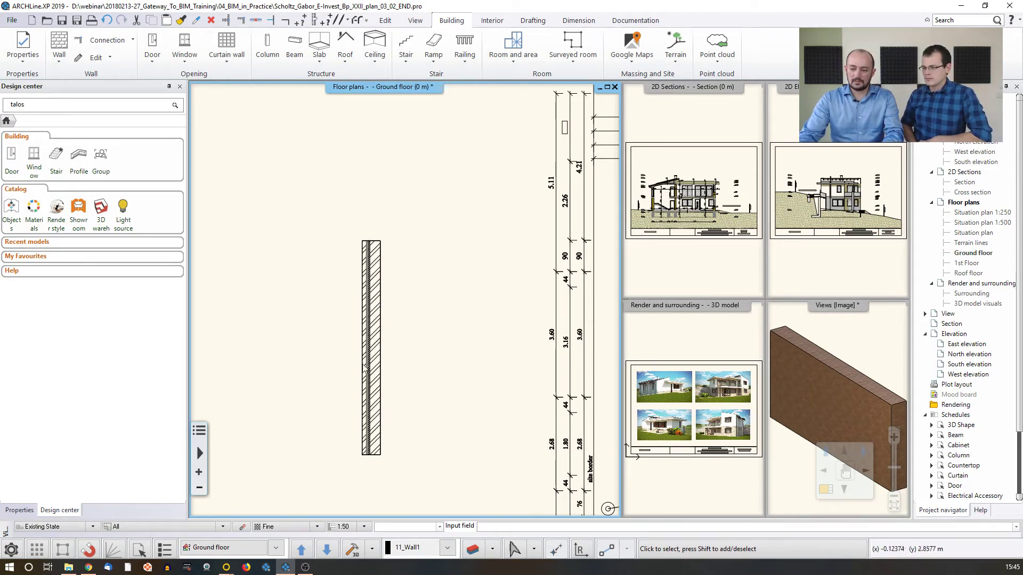
Set the ground floor plan's detail level to Coarse and view the new wall in the 3D model
left_click(318, 527)
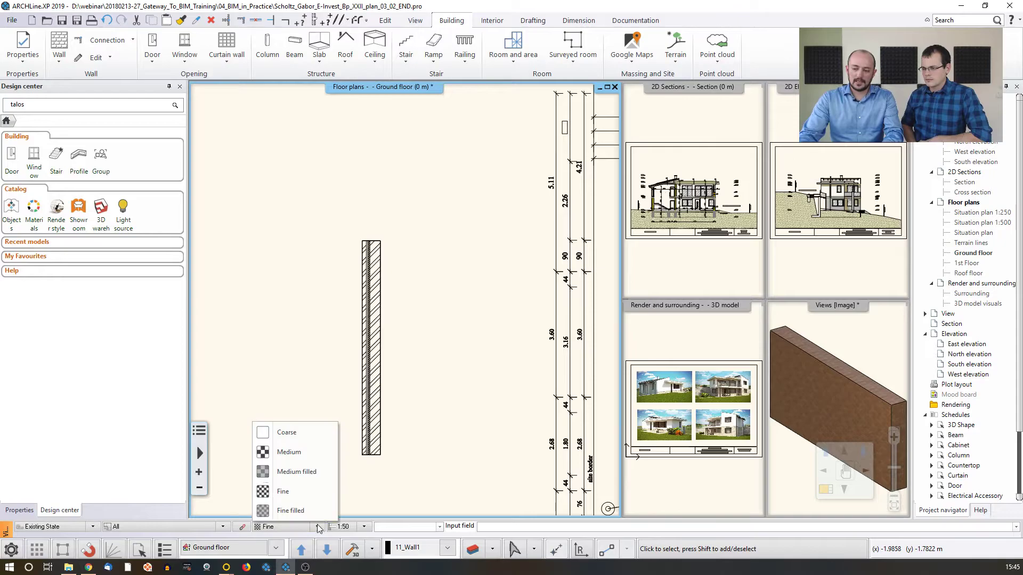
left_click(293, 436)
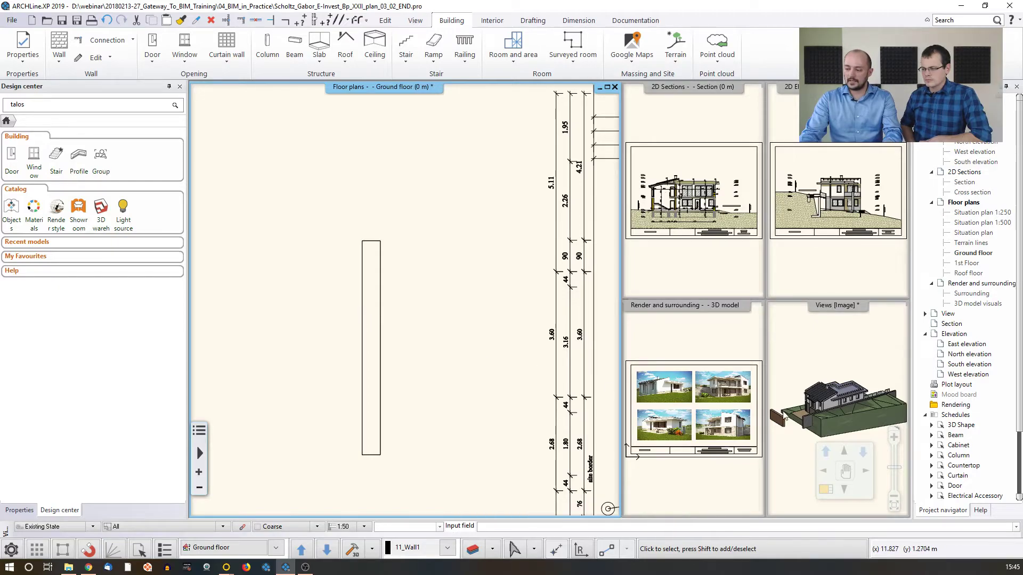
left_click(814, 411)
scroll(814, 411, "up", 3)
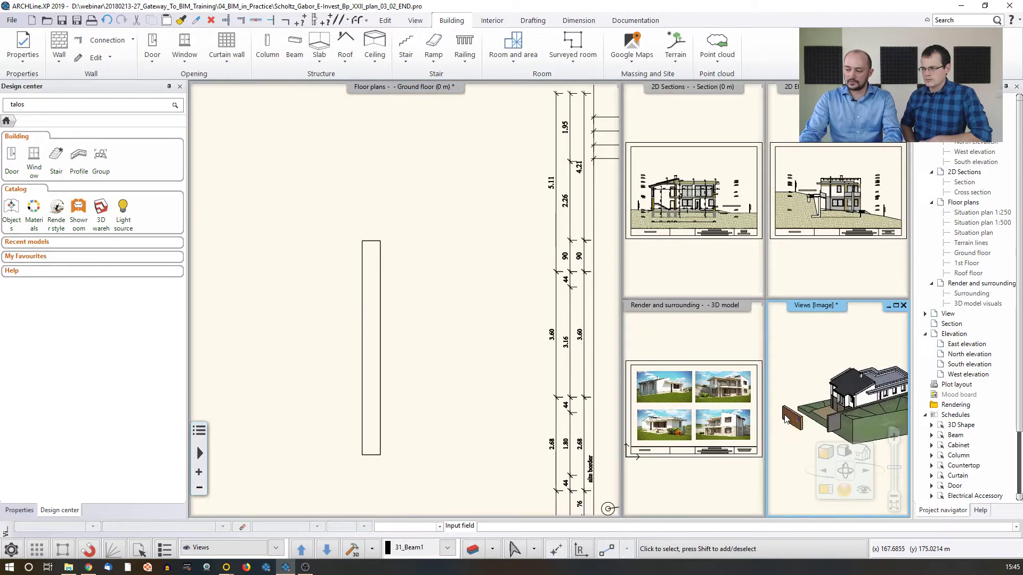
Set the ground floor plan's detail level to Fine and examine the new wall's layers in 3D
left_click(413, 318)
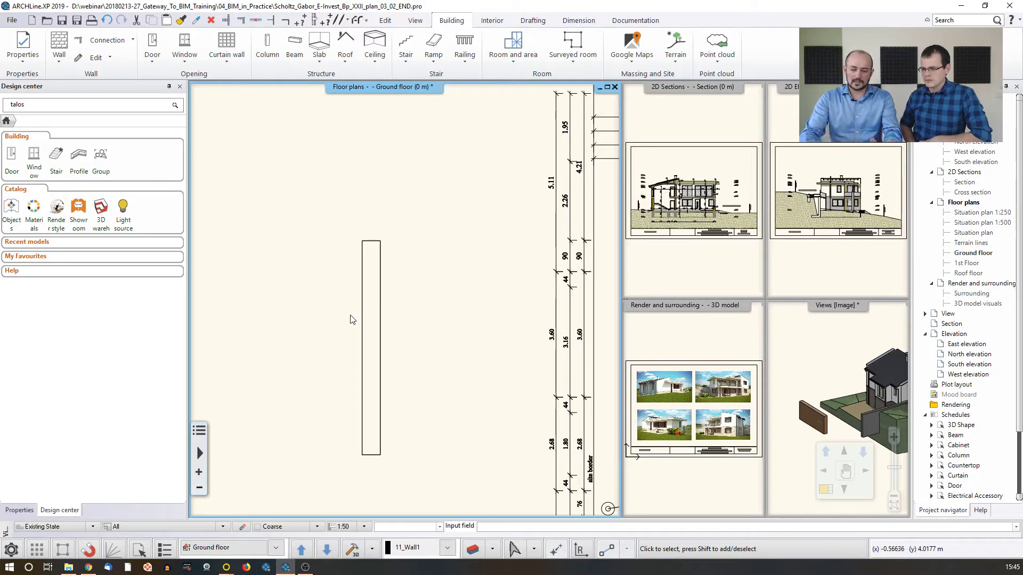
left_click(318, 527)
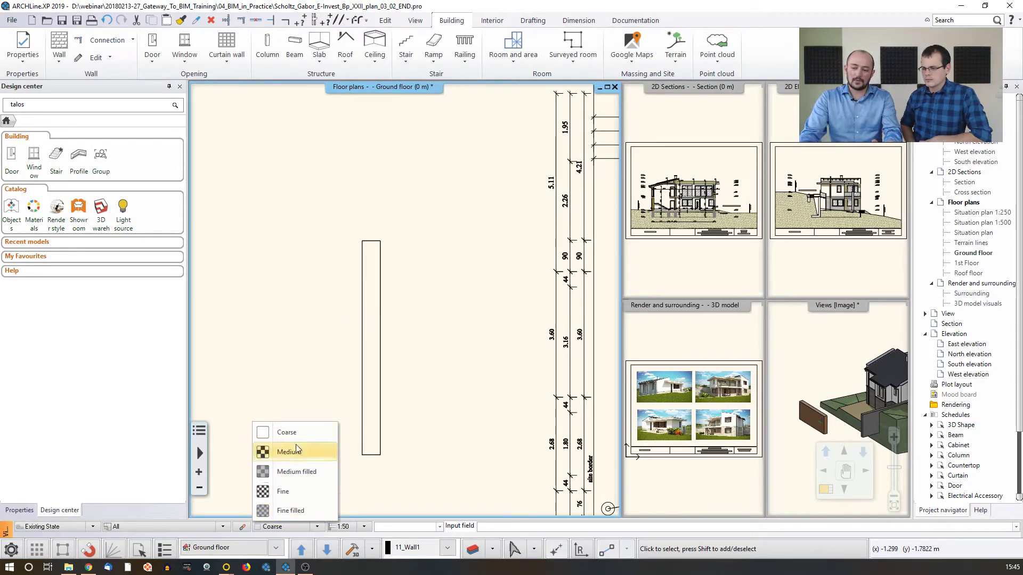
left_click(287, 492)
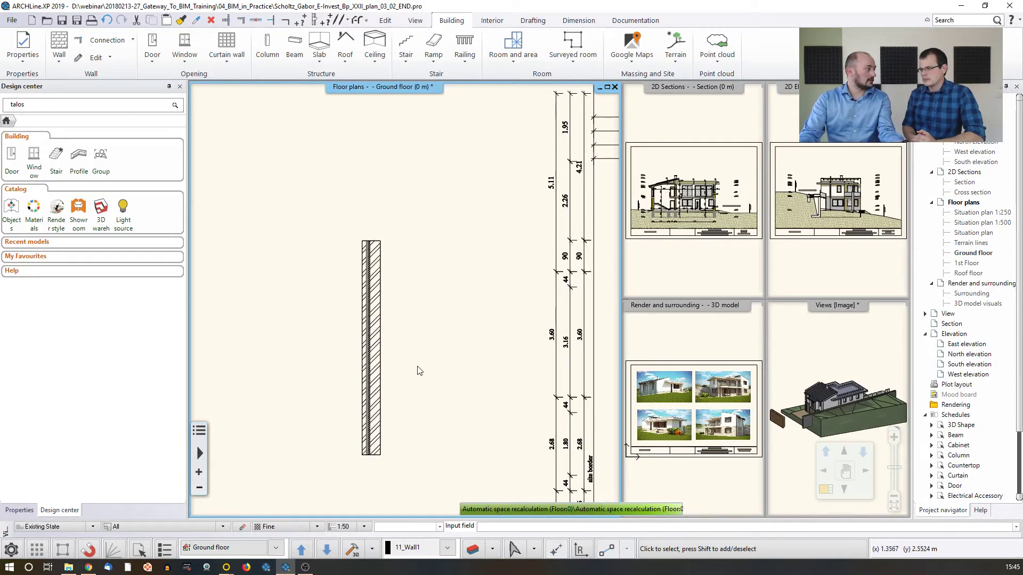
scroll(805, 415, "up", 6)
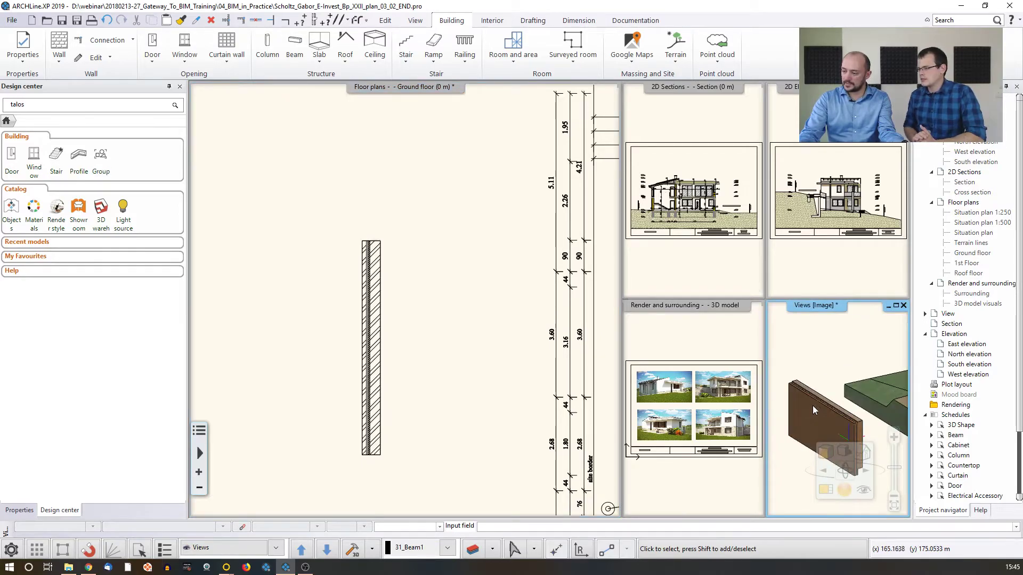
mouse_move(849, 401)
middle_mouse_down()
mouse_move(793, 393)
mouse_move(852, 387)
mouse_move(866, 398)
middle_mouse_up()
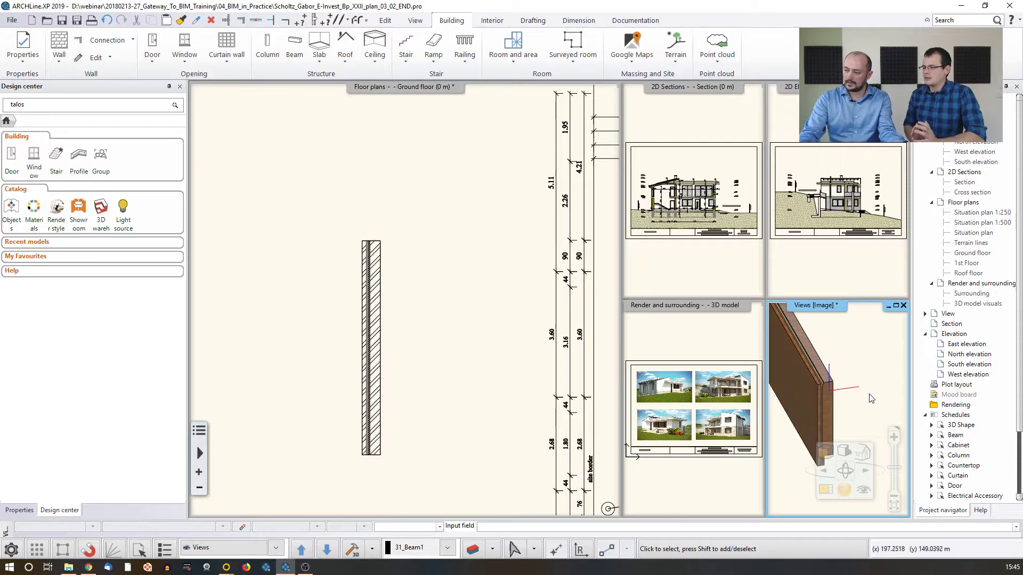
Place a window of the Single type near the middle of the new brick cavity wall on the ground floor plan
left_click(469, 322)
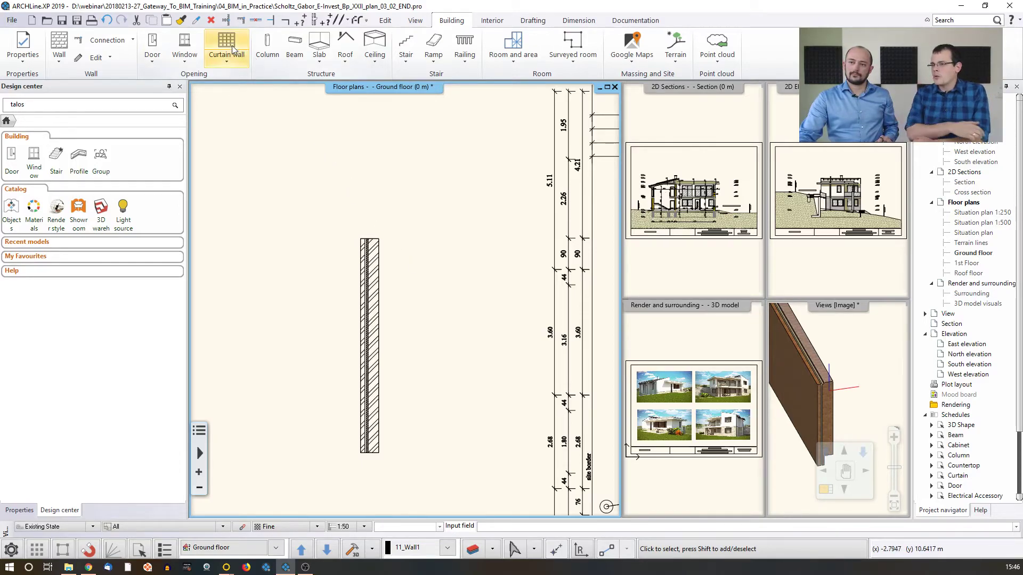
left_click(183, 47)
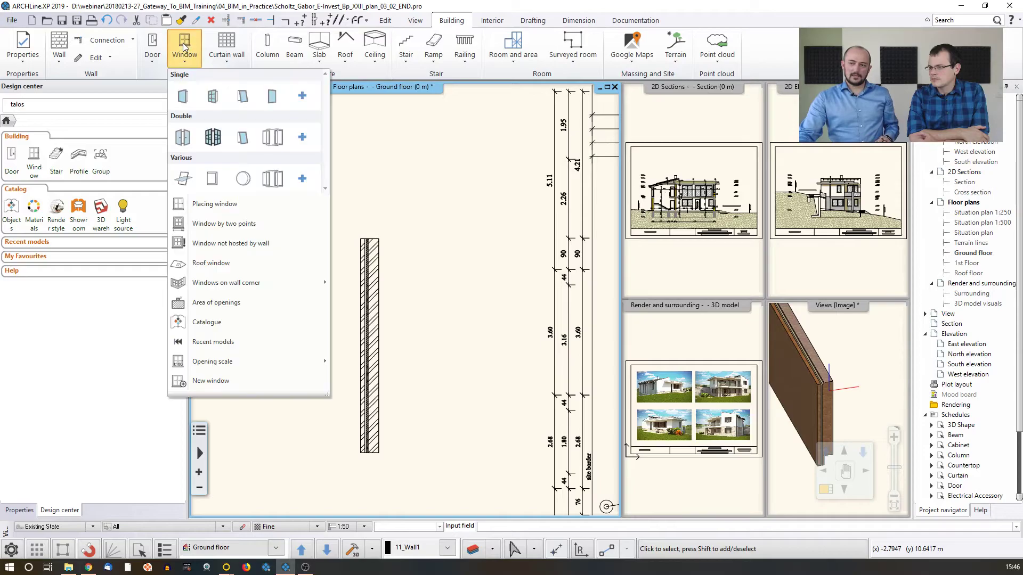
left_click(211, 106)
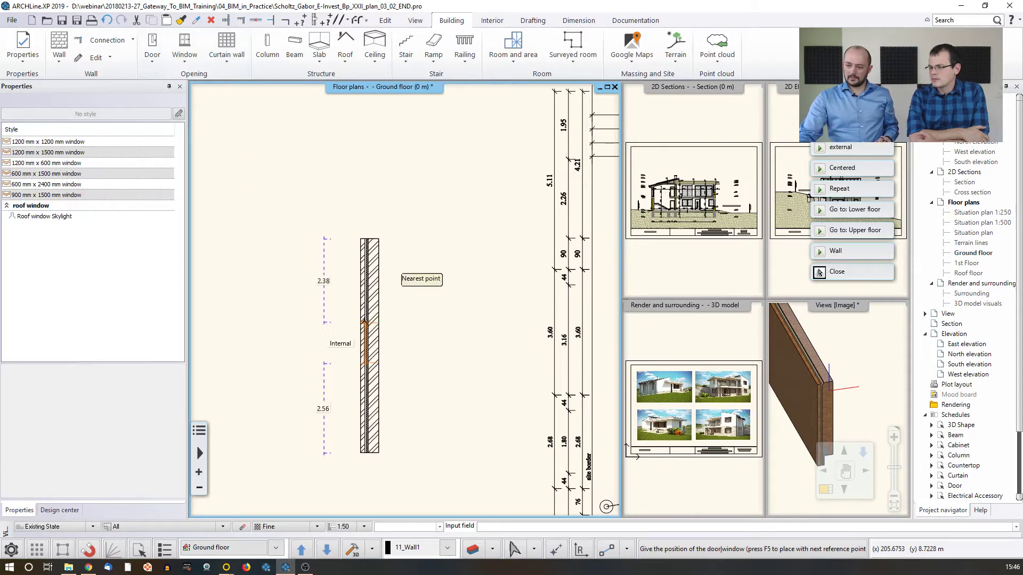
left_click(415, 336)
key("Escape")
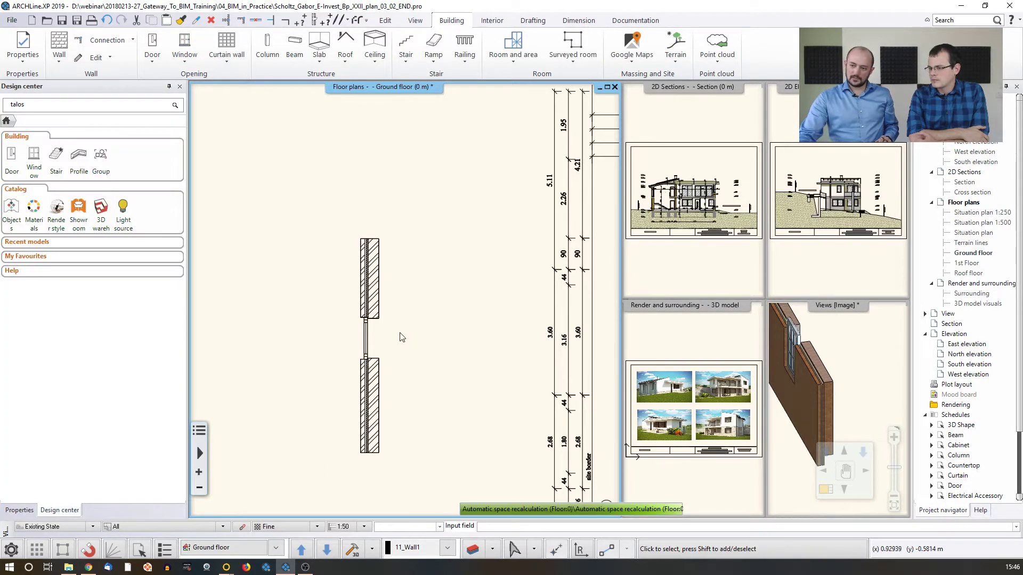
Set the ground floor plan's scale to 1:20 to change how the new window is drawn
scroll(380, 298, "up", 3)
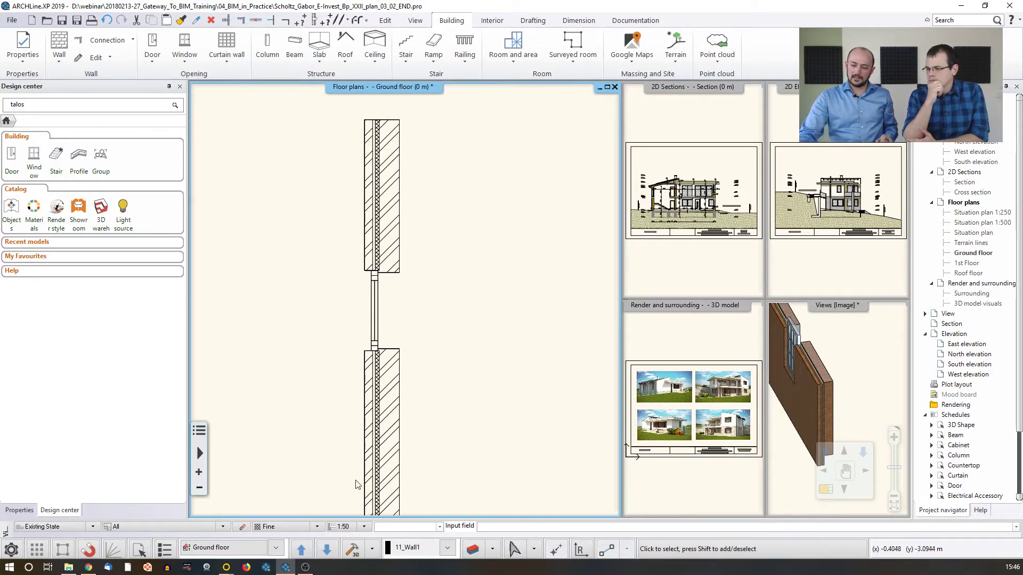
left_click(364, 527)
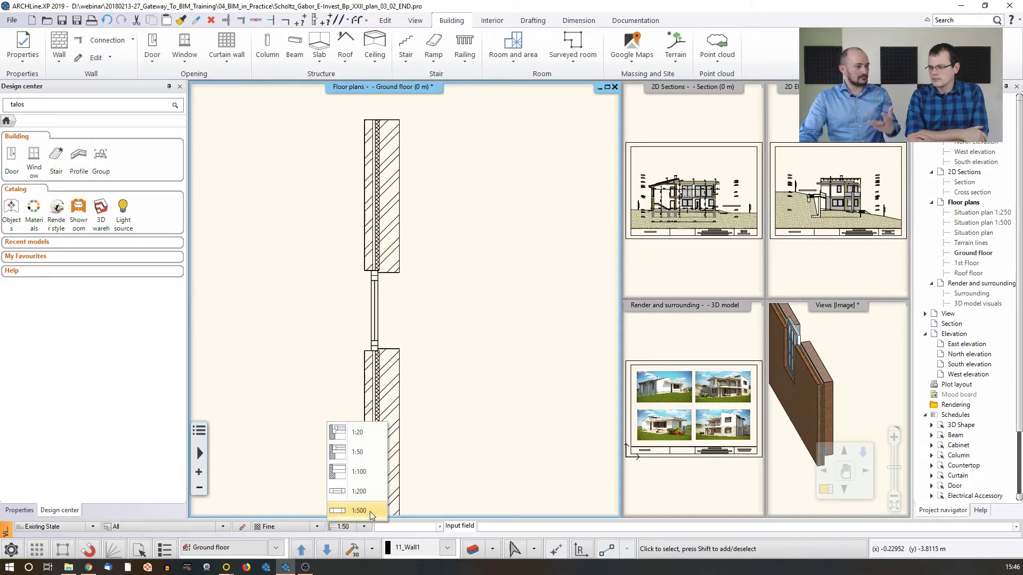
left_click(360, 432)
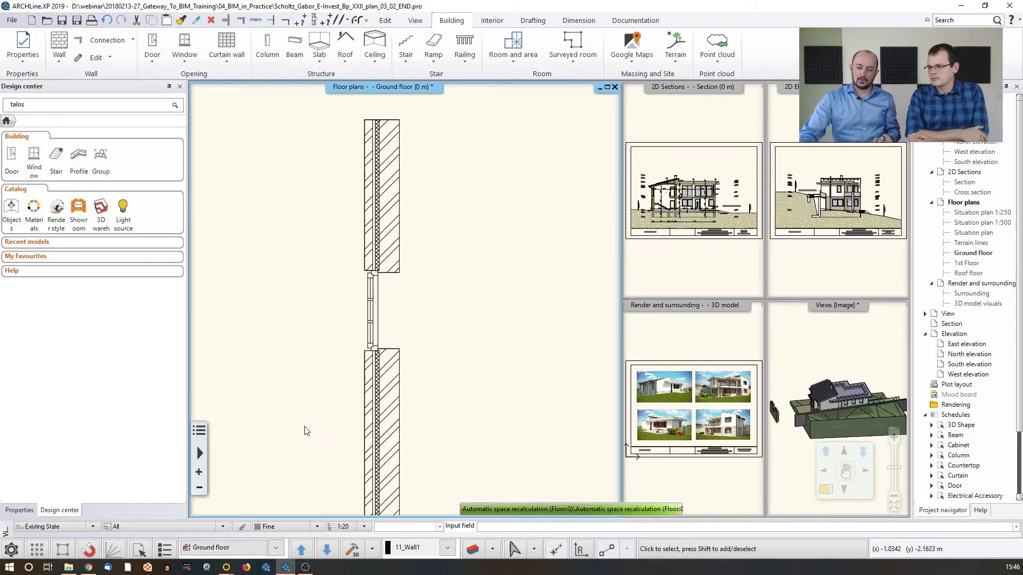
Set the ground floor plan's scale to 1:100 and check the properties of the window in the brick cavity wall
left_click(362, 527)
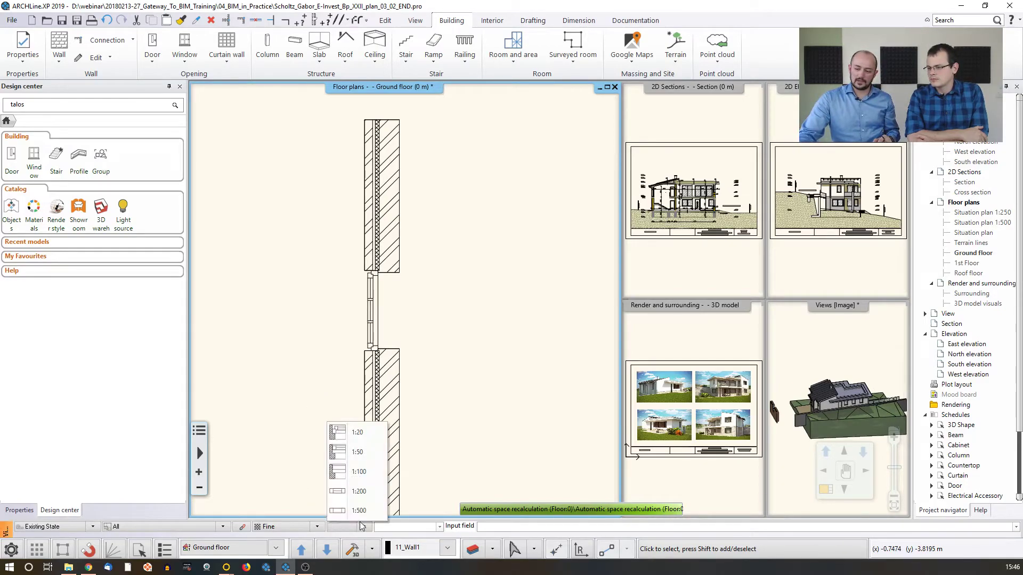
left_click(356, 480)
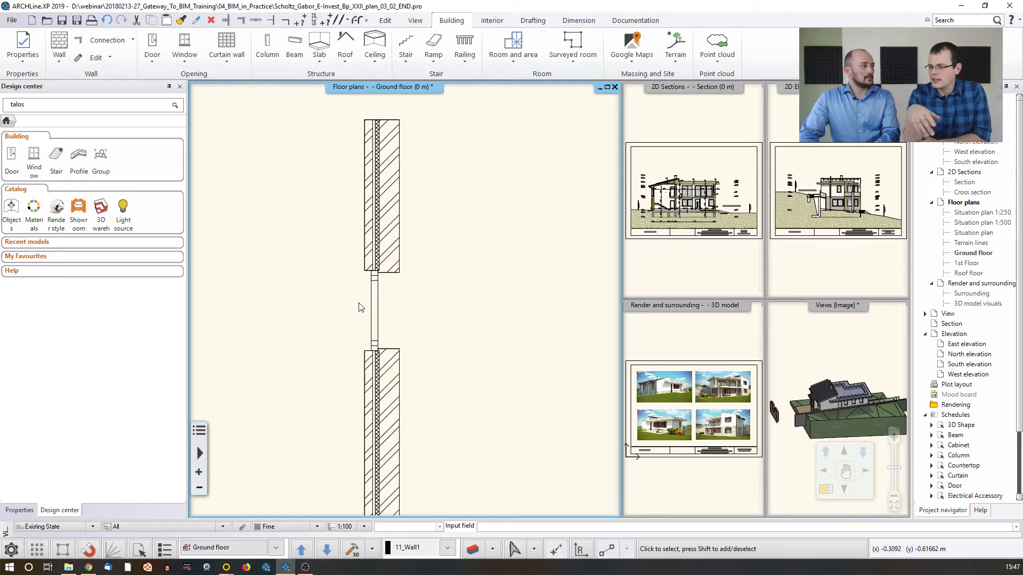
left_click(380, 307)
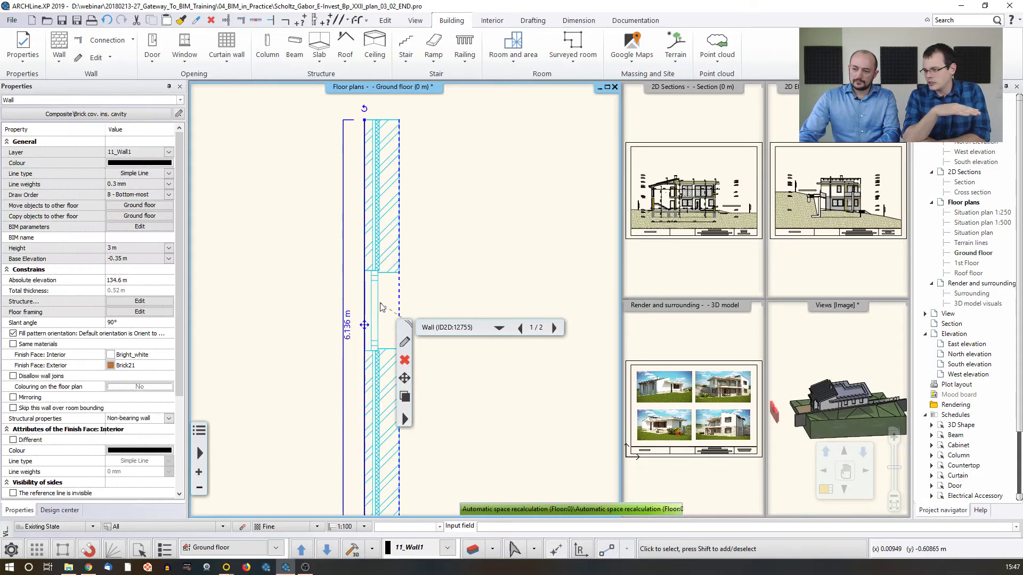
left_click(380, 307)
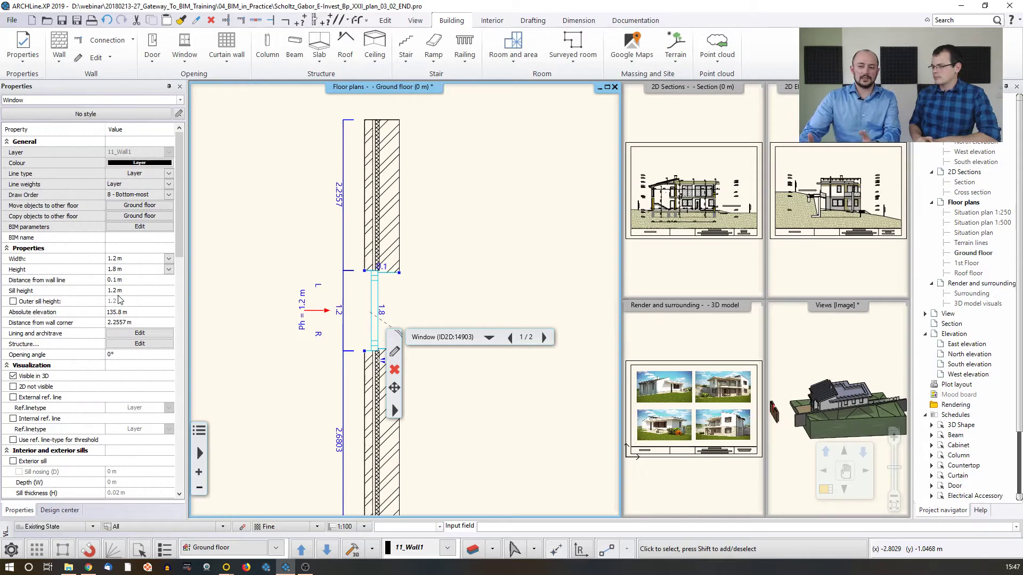
left_click(288, 277)
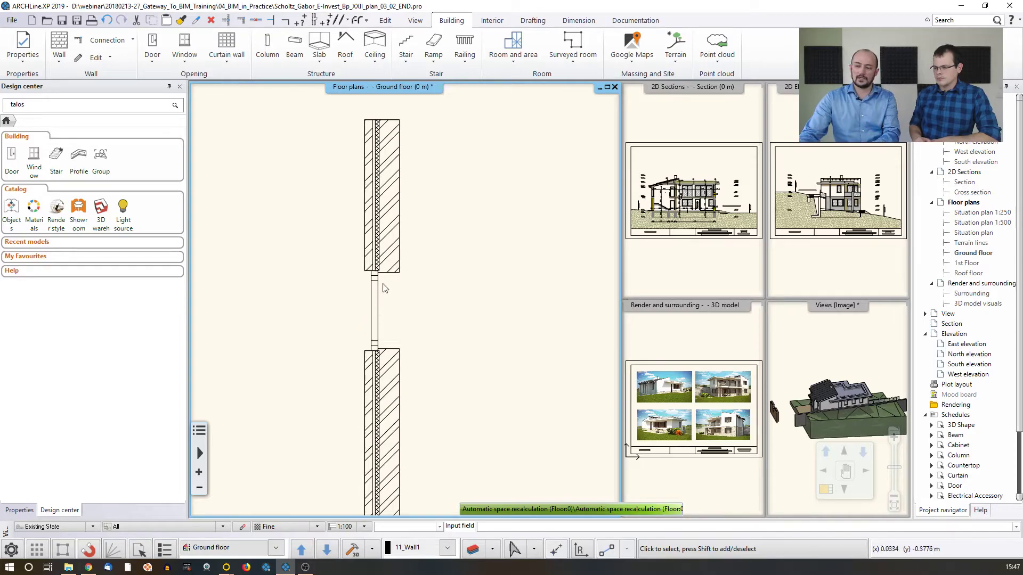
Activate the cut plane on the floor plan in the graphics drawing settings, with openings above the cut plane height set to Not Displayed
left_click(12, 550)
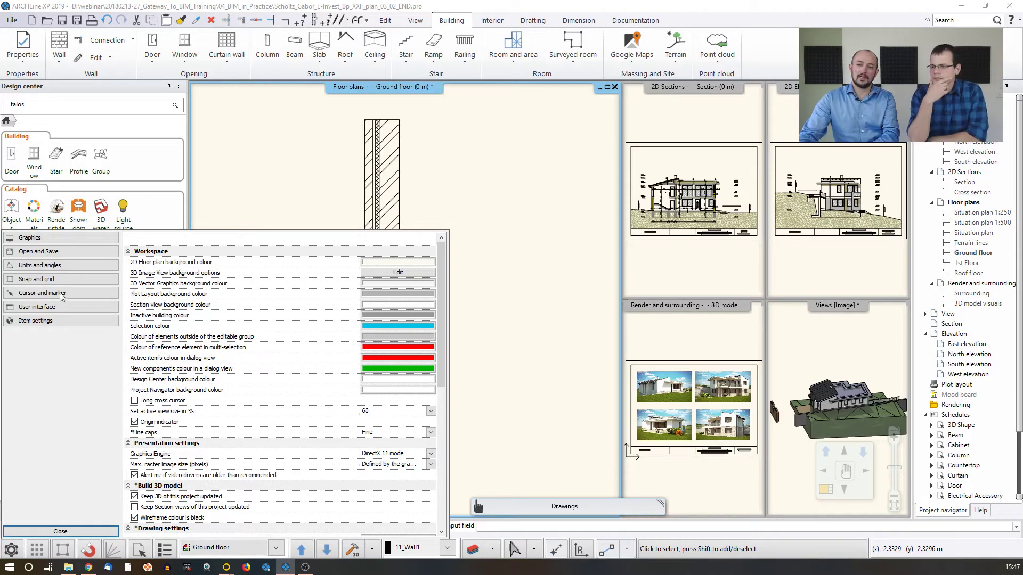
scroll(224, 373, "down", 3)
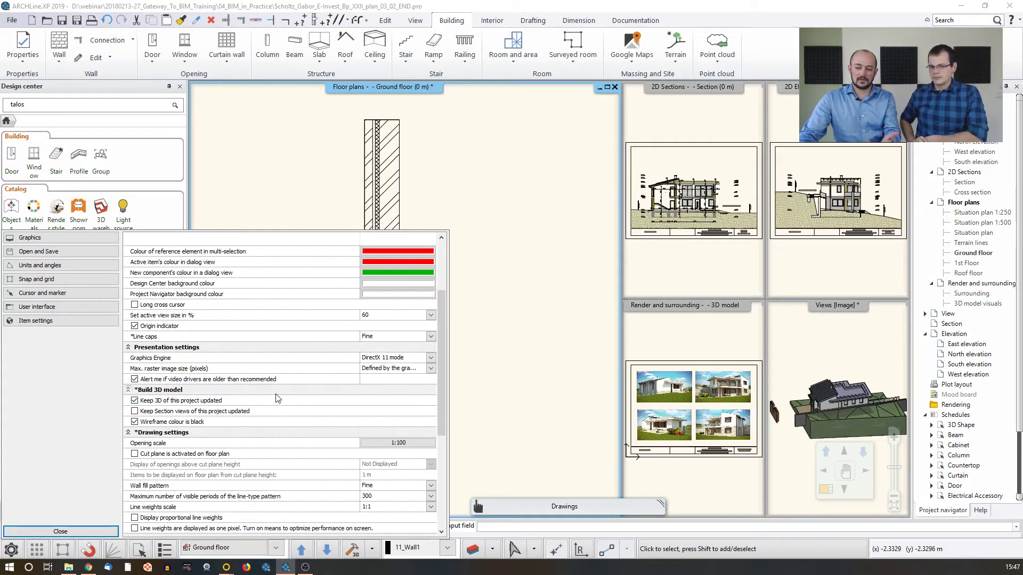
scroll(261, 420, "down", 1)
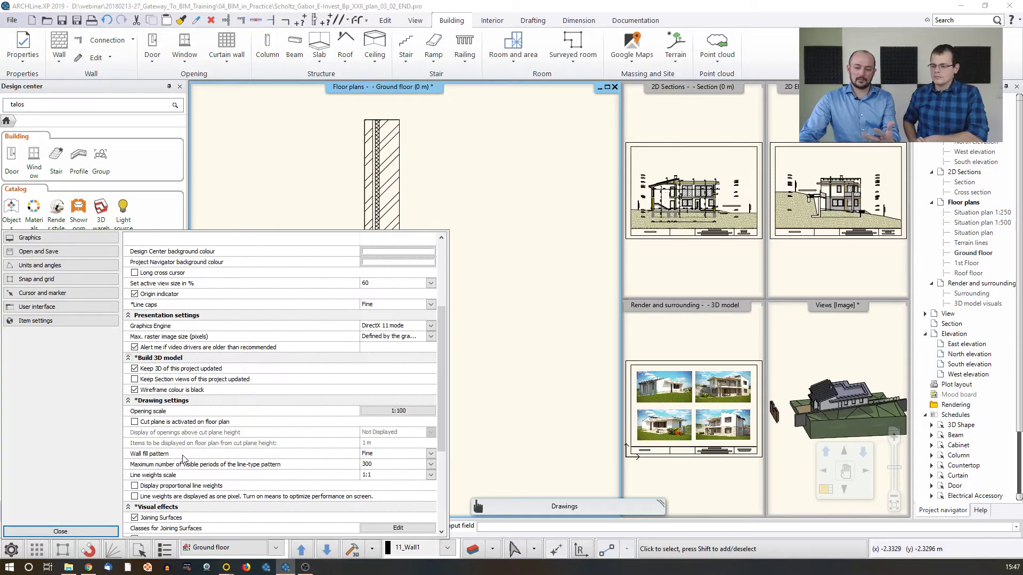
left_click(135, 422)
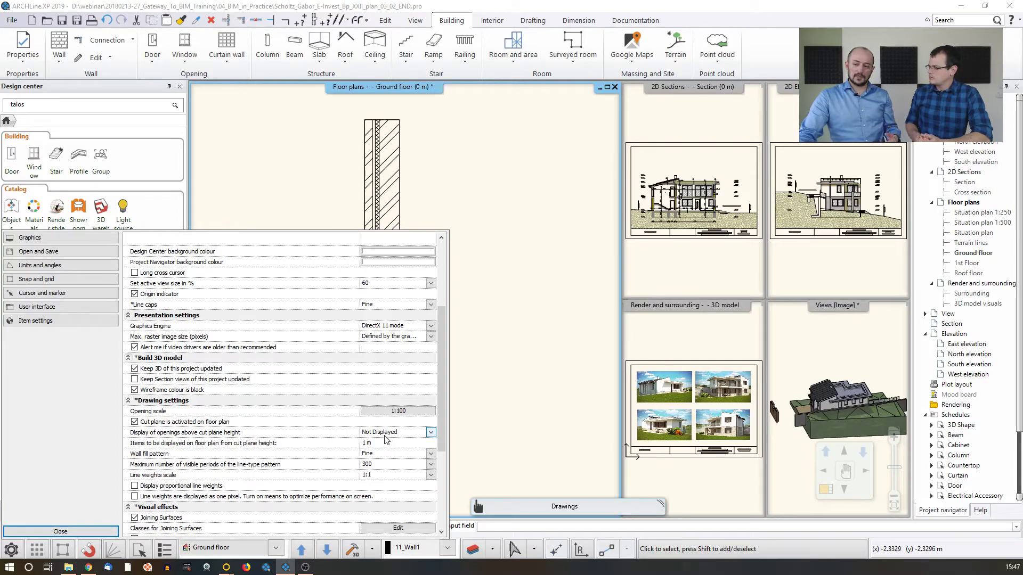
left_click(430, 433)
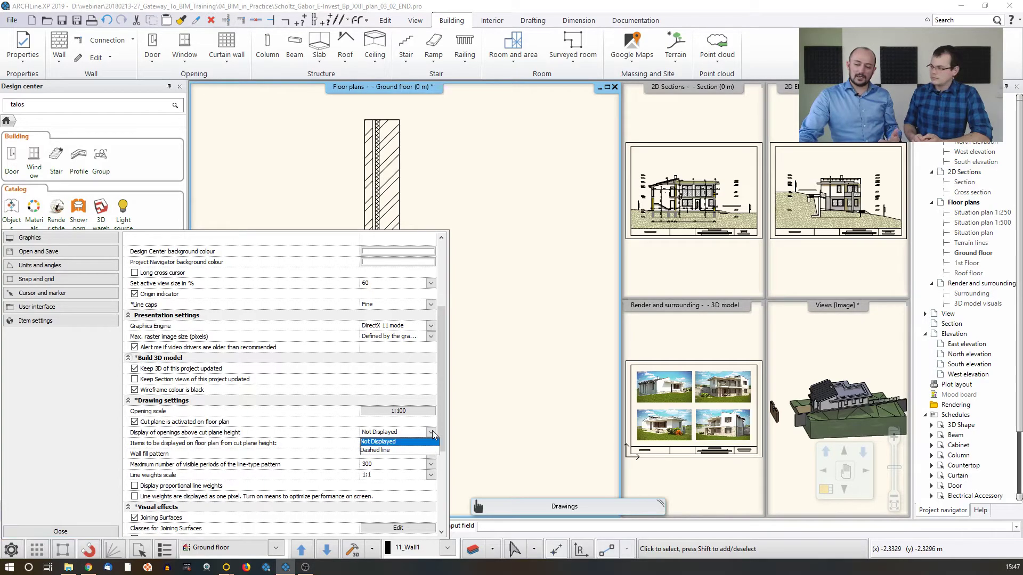
left_click(398, 442)
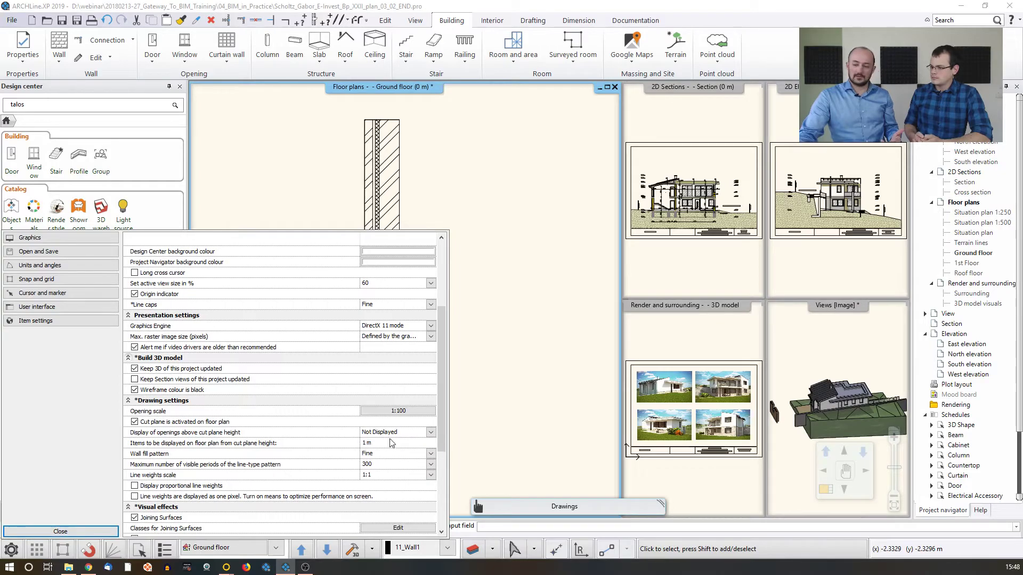
left_click(77, 530)
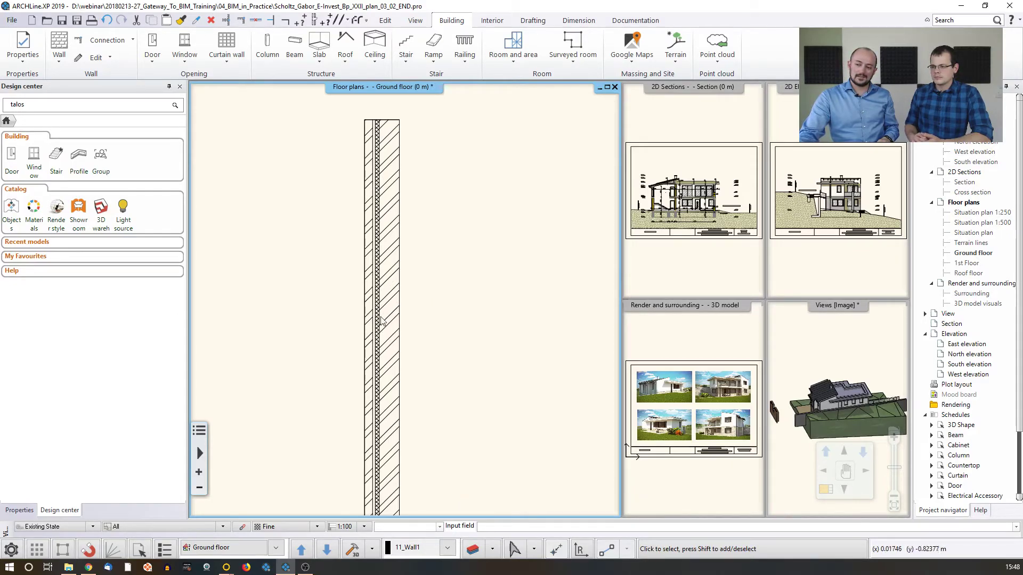
Examine the cavity wall's window in the 3D model and make the 3D view the large main view
middle_click_drag(793, 376, 728, 382)
middle_click_drag(801, 398, 837, 408)
scroll(832, 412, "up", 5)
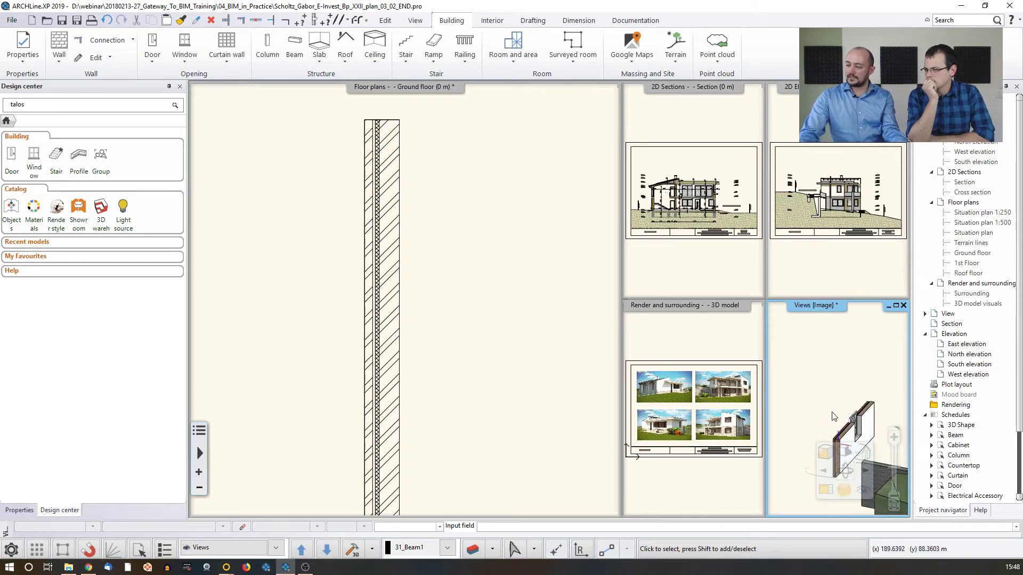
scroll(835, 416, "up", 3)
scroll(830, 407, "up", 1)
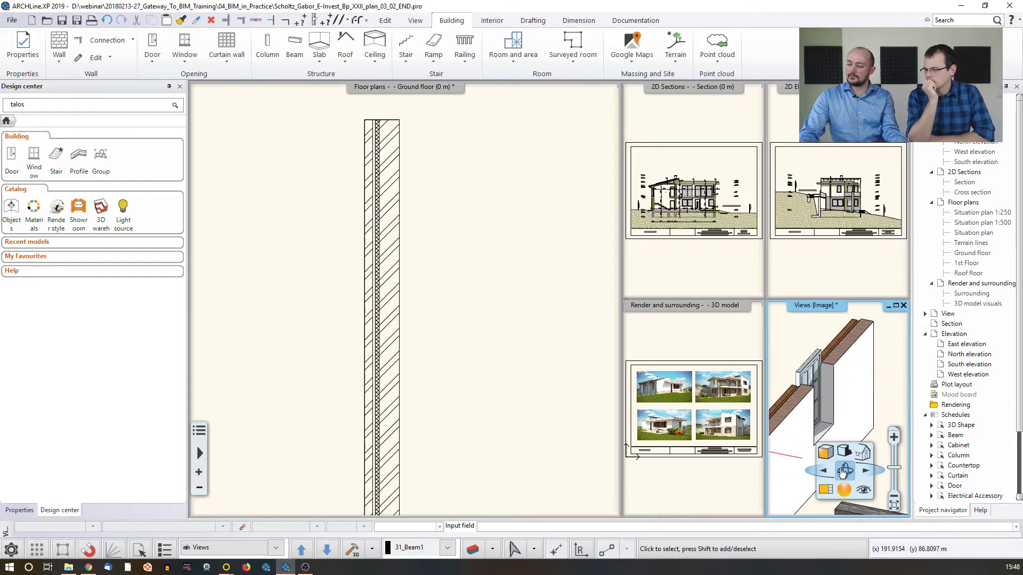
left_click(826, 489)
middle_click_drag(415, 333, 452, 322)
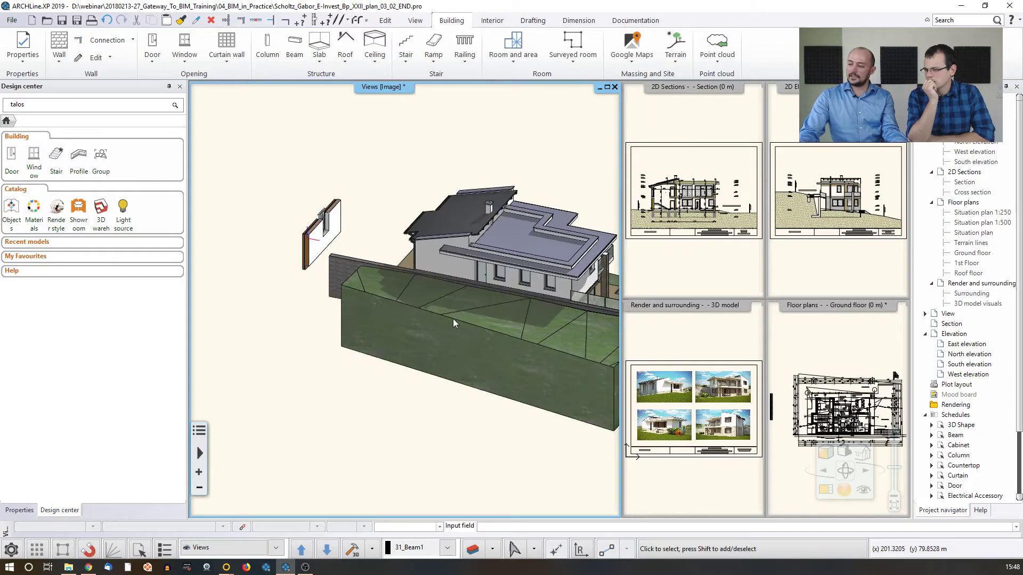
Select the cavity wall on the ground floor plan and its window in 3D to compare the two views
middle_click_drag(786, 367, 854, 342)
scroll(844, 349, "up", 3)
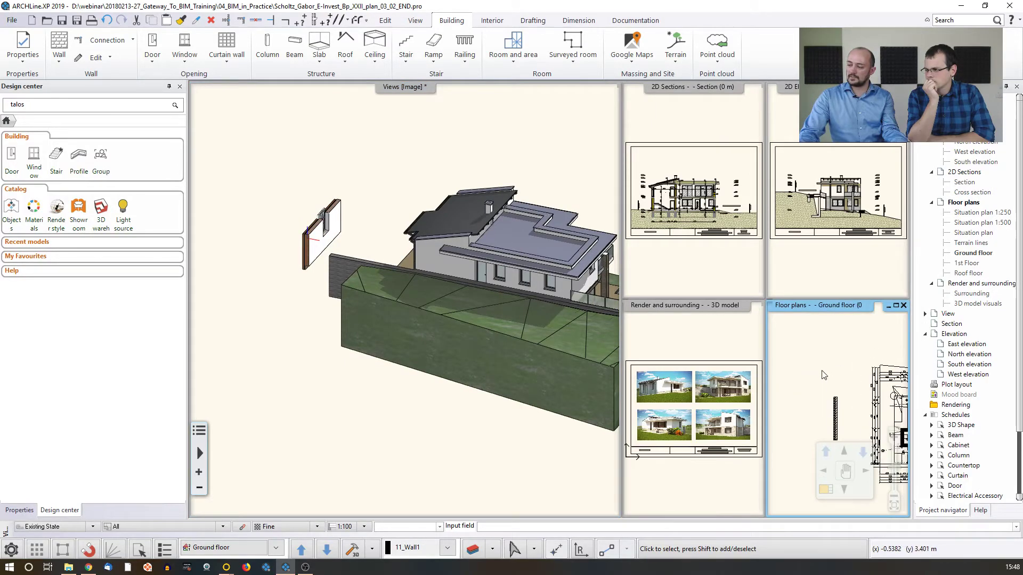
scroll(823, 379, "up", 4)
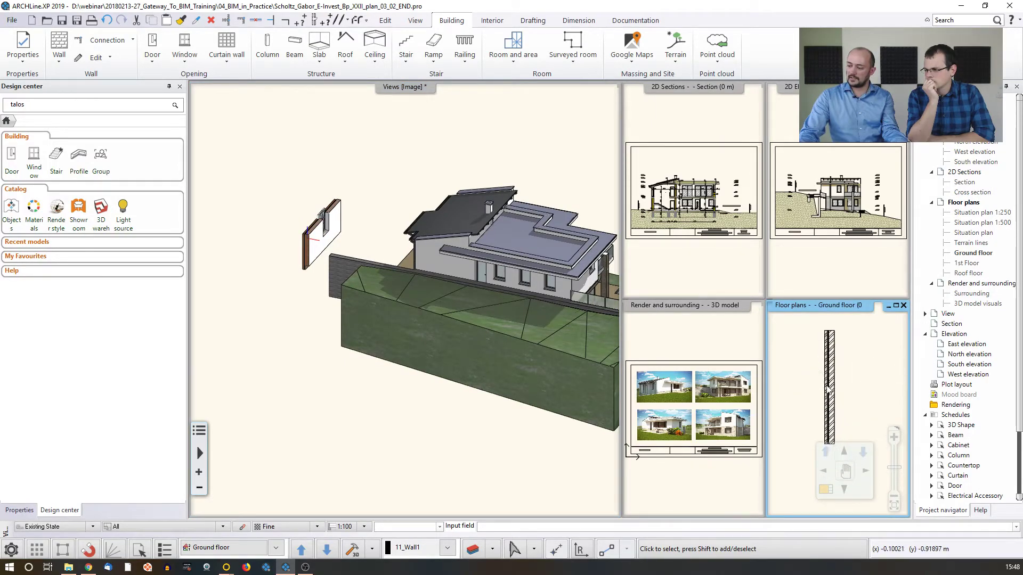
scroll(827, 390, "up", 2)
left_click(838, 397)
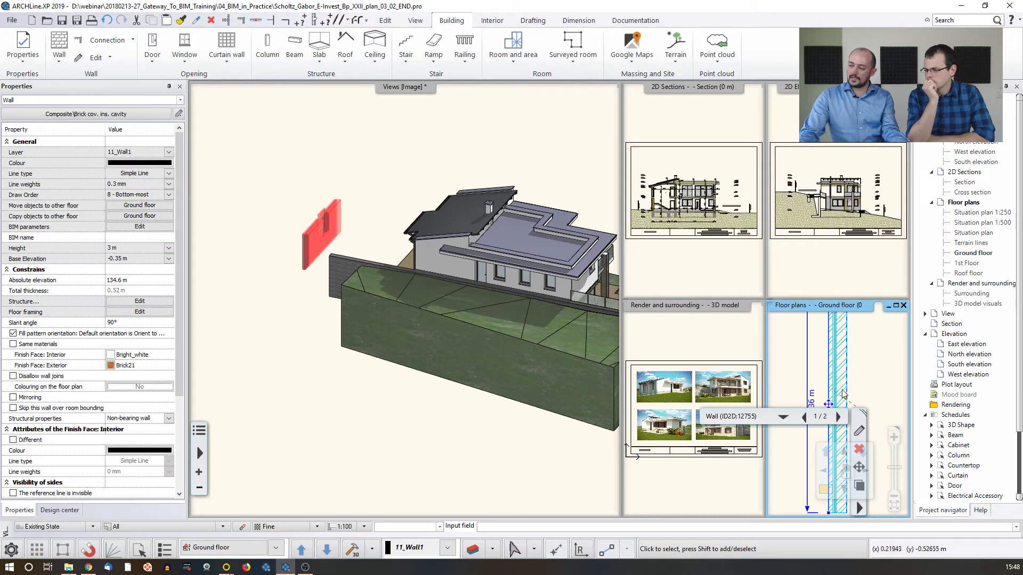
left_click(313, 198)
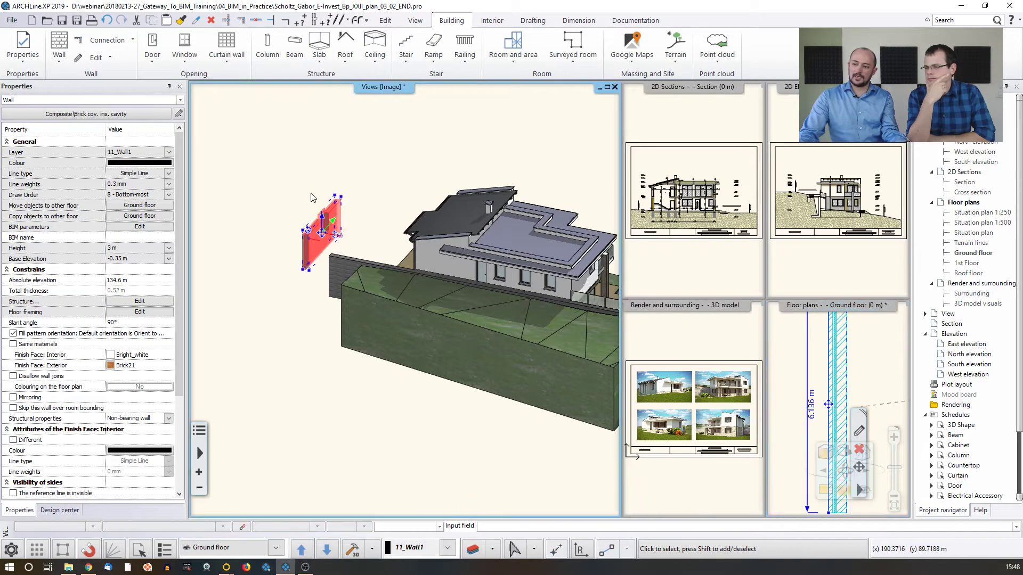
left_click(321, 210)
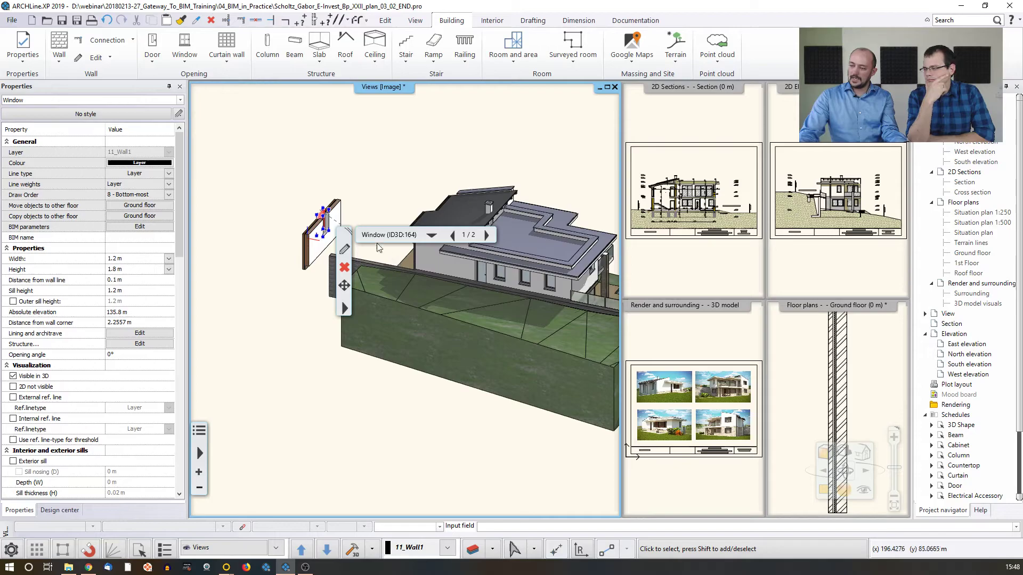
left_click(835, 373)
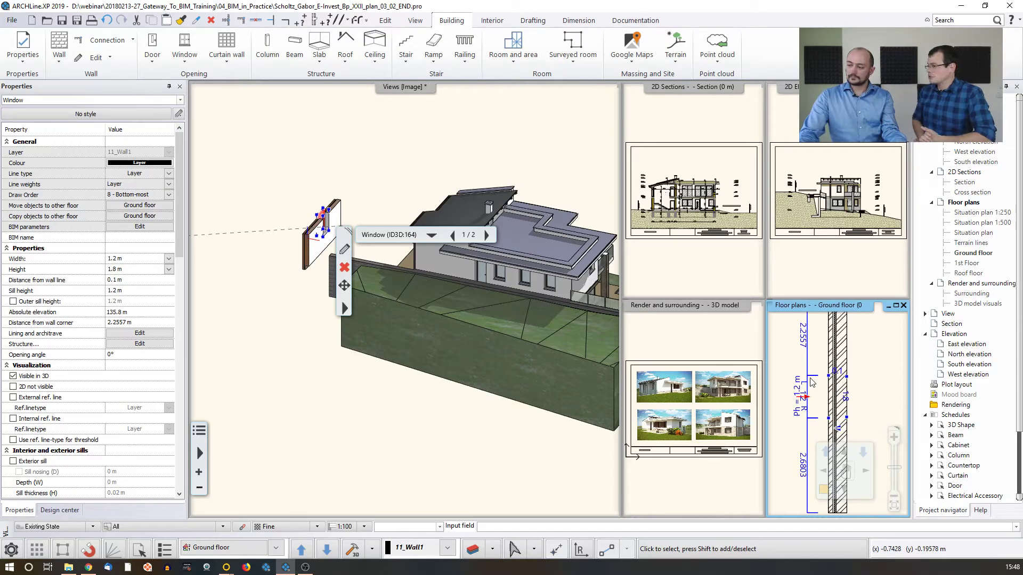
Examine the selected window up close in the 3D model and show it on the floor plan
left_click(367, 197)
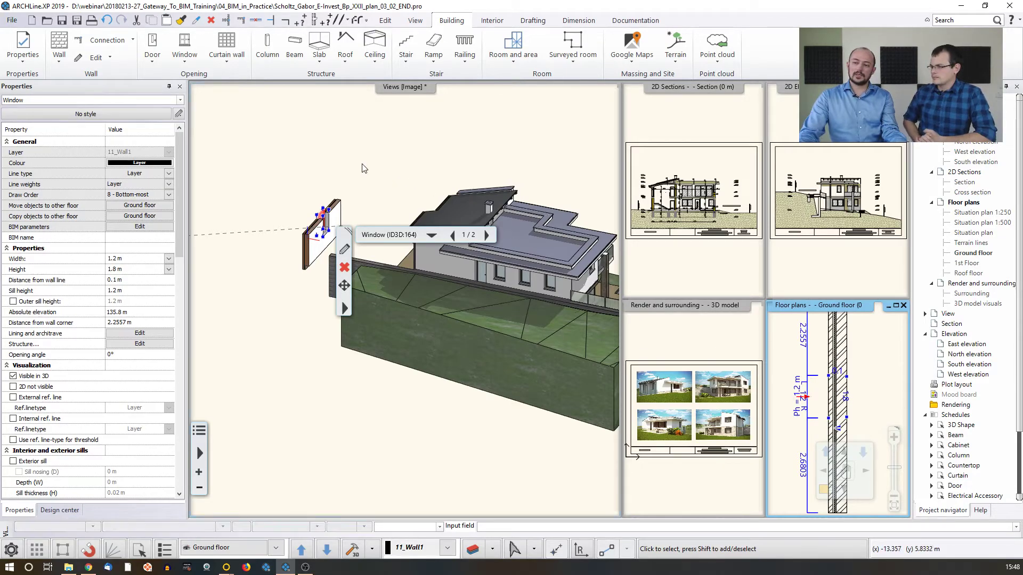
middle_click_drag(367, 193, 345, 200)
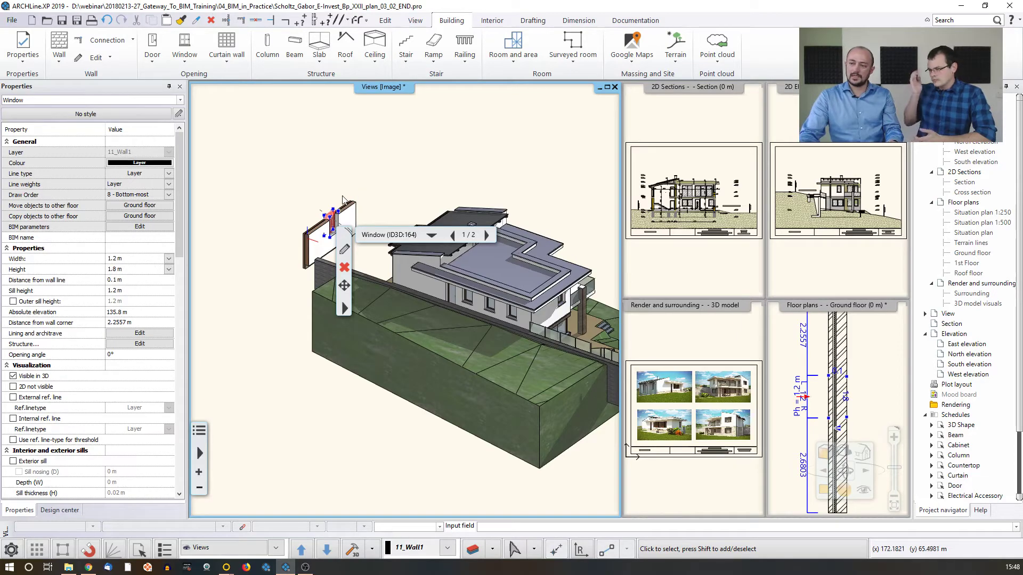
scroll(337, 216, "up", 3)
middle_click_drag(337, 216, 419, 356)
scroll(399, 306, "up", 2)
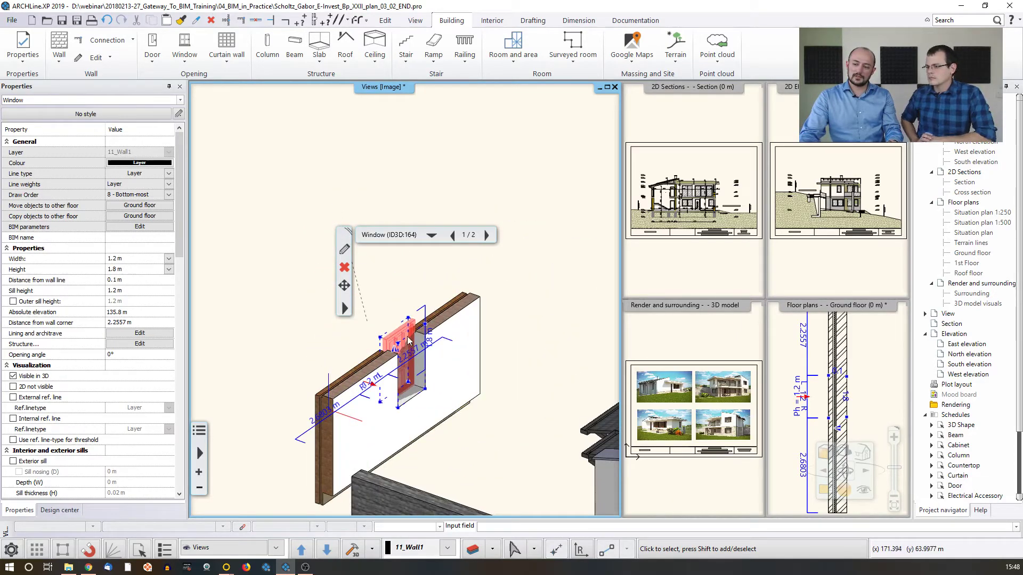
right_click(406, 339)
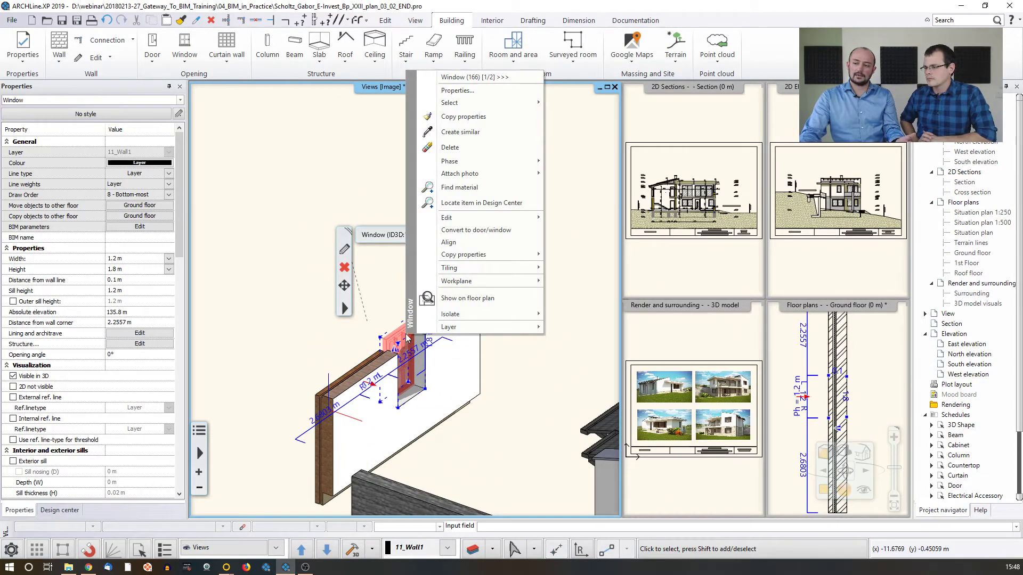
left_click(468, 299)
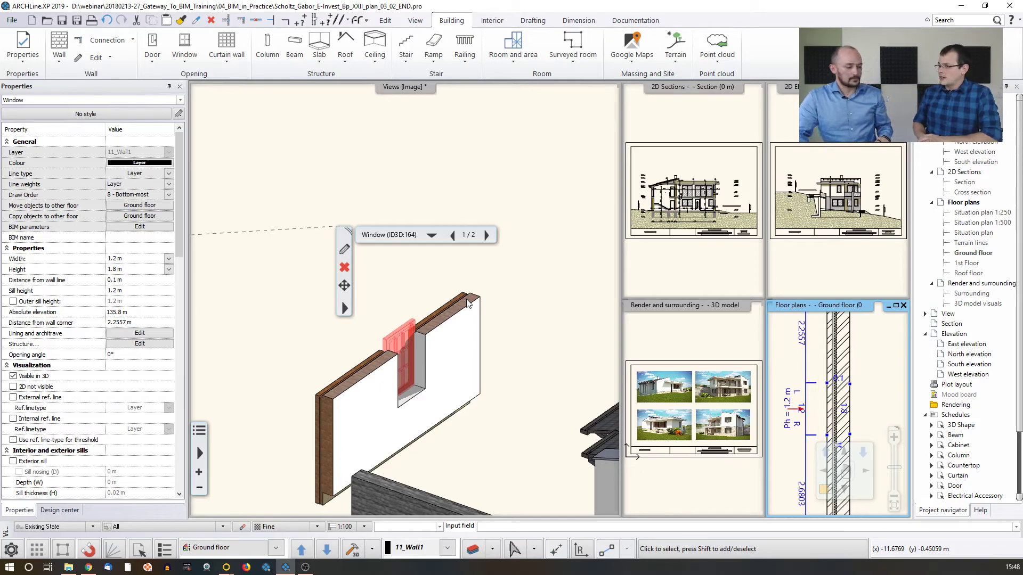
Clear the window selection and make the ground floor plan the large main view again
left_click(389, 281)
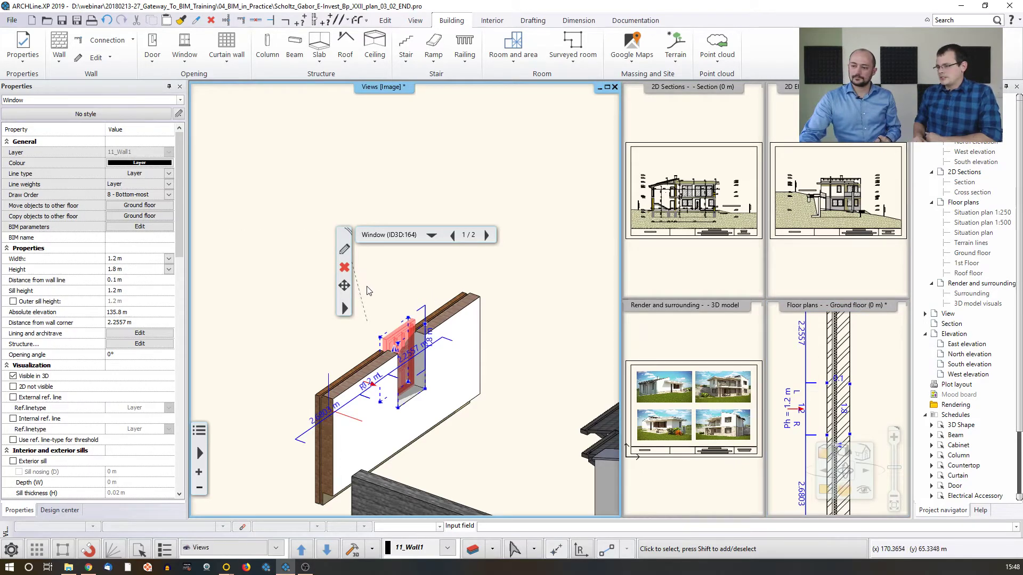
key("Escape")
middle_click(375, 285)
middle_click(375, 285)
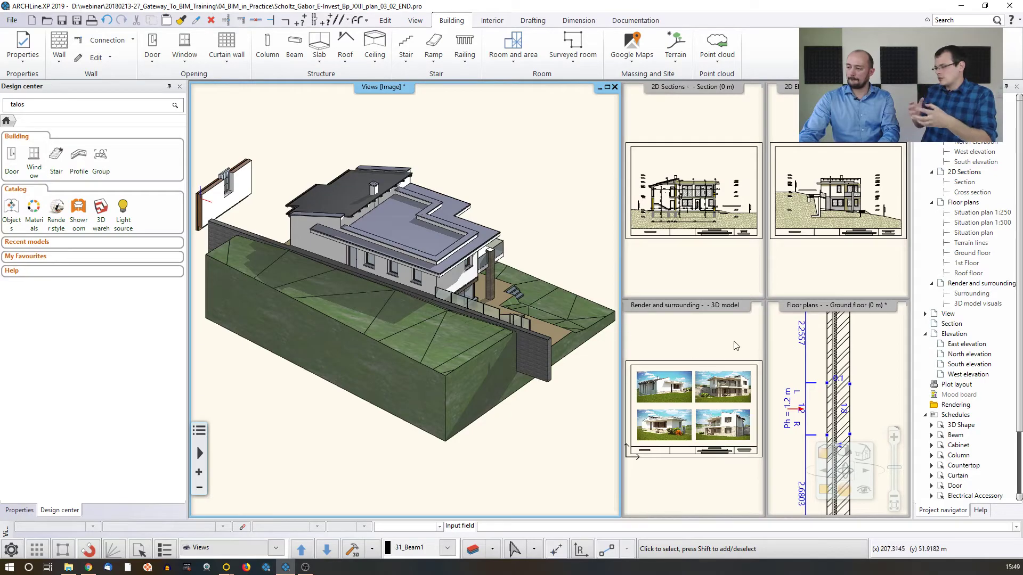
left_click(783, 342)
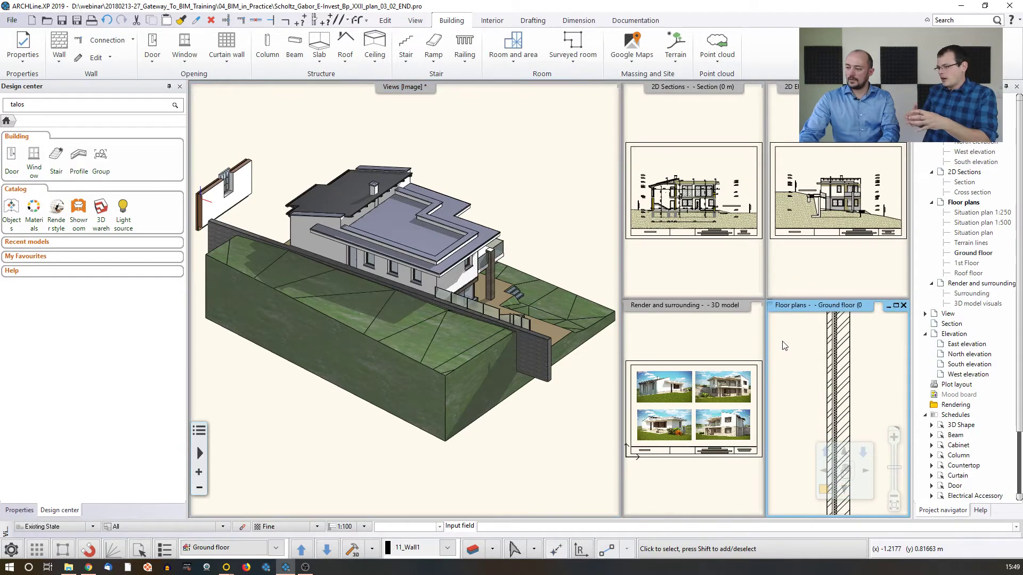
left_click(846, 471)
middle_click_drag(422, 288, 486, 281)
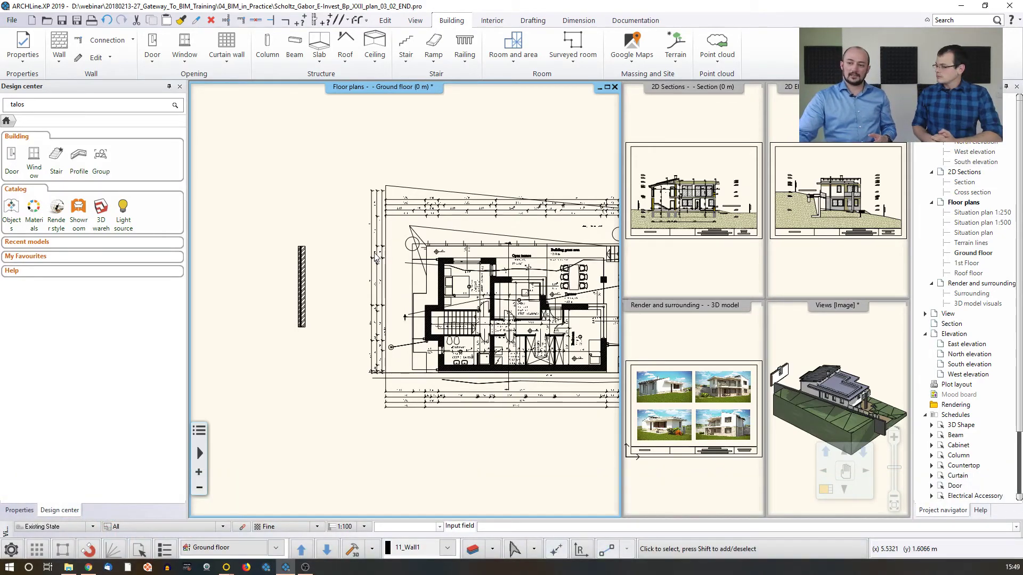
Set the thickness of the cavity wall's load-bearing Brick3 layer to 0.4 m and review the wall's BIM parameters
scroll(341, 267, "up", 3)
left_click(367, 289)
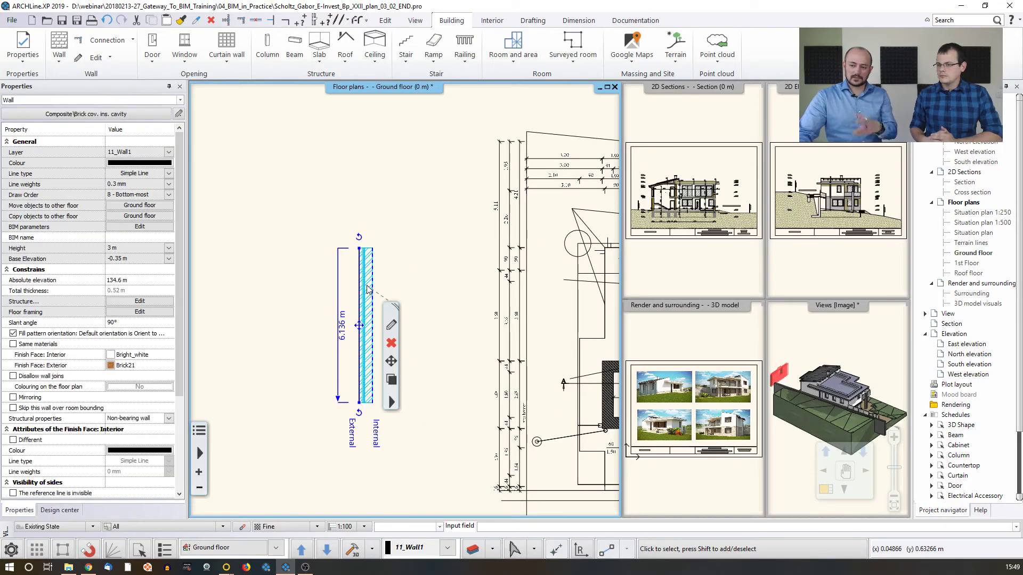
left_click(391, 327)
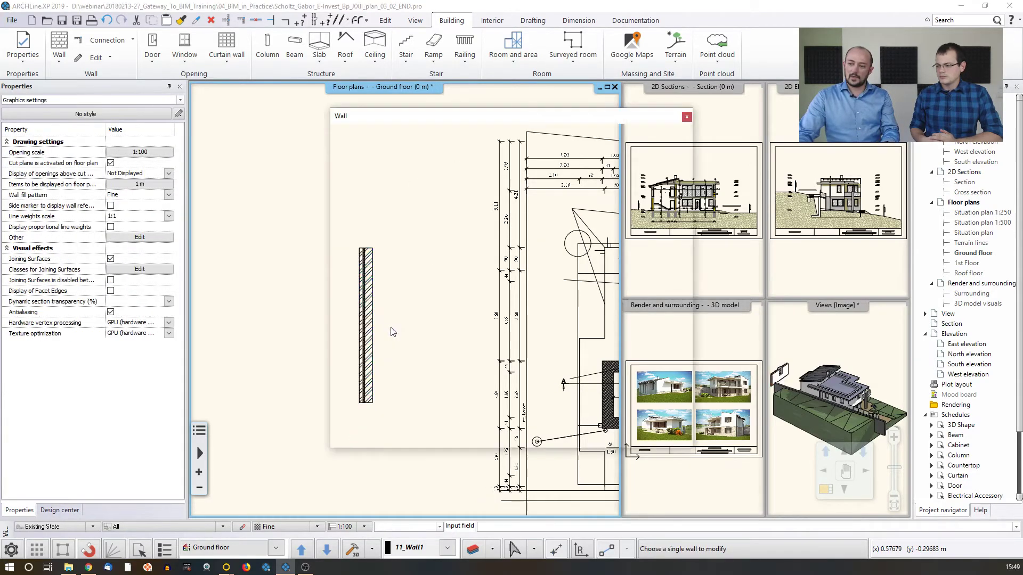
left_click(429, 263)
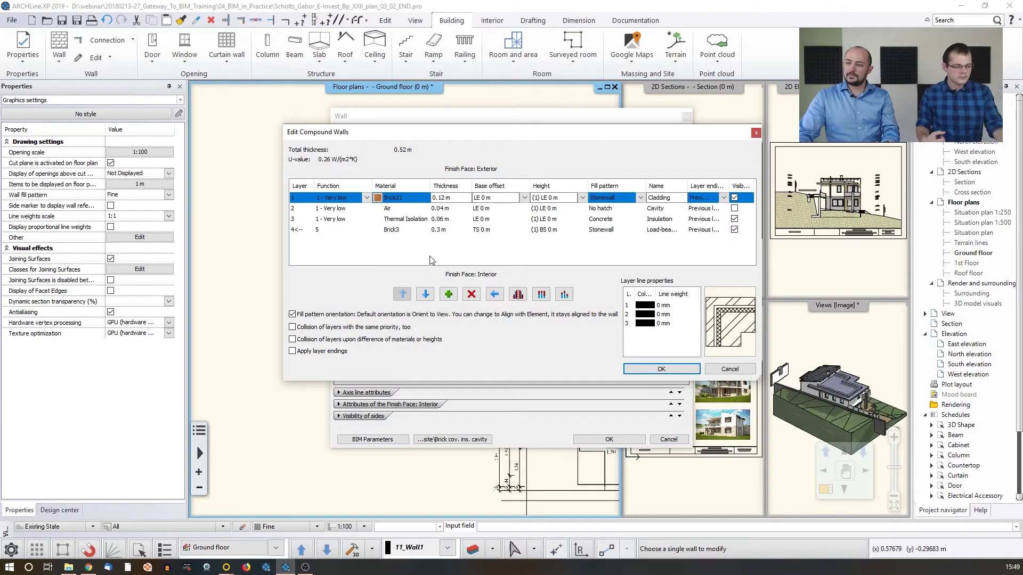
left_click(445, 229)
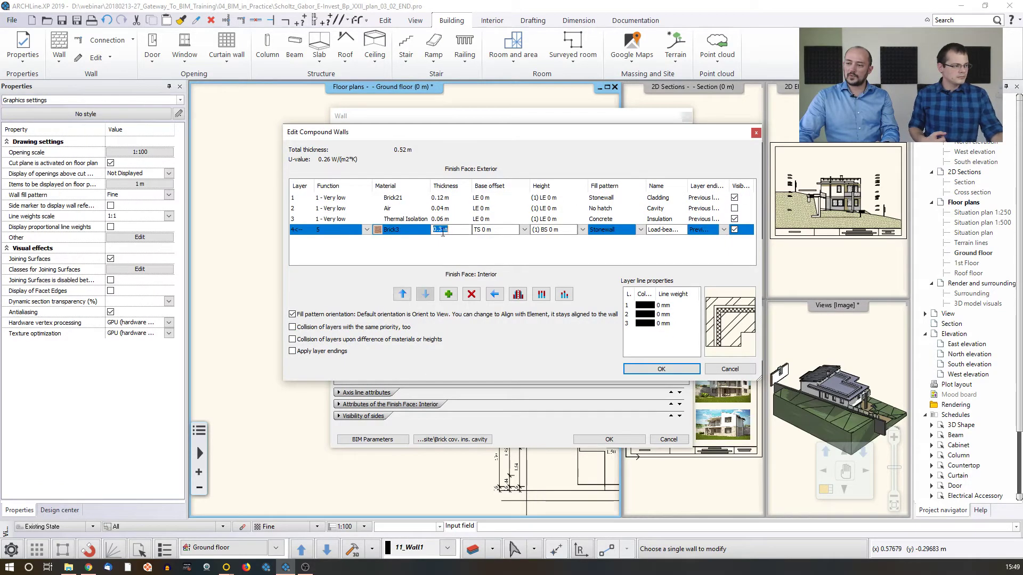
double_click(443, 230)
type("4")
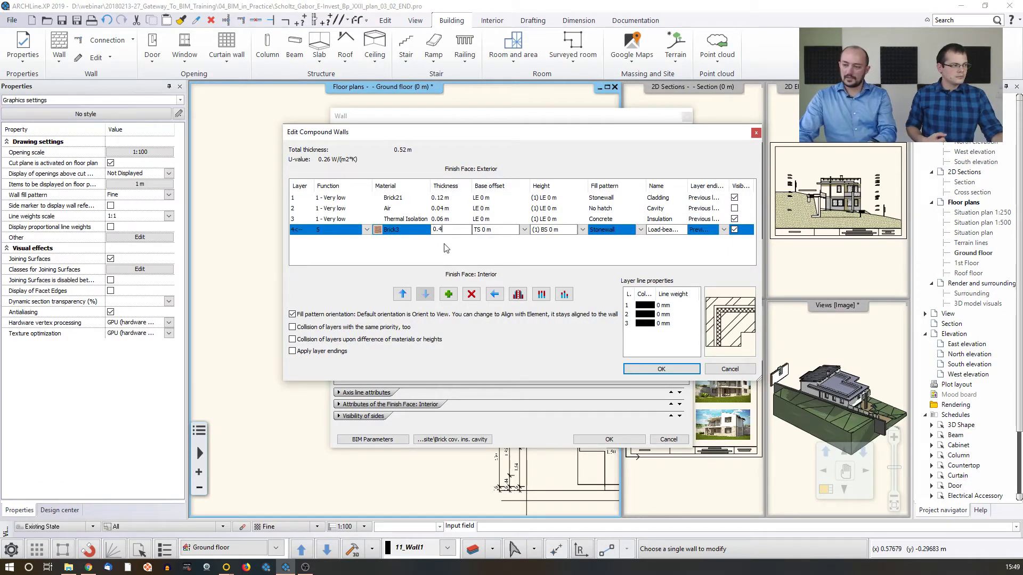
left_click(445, 250)
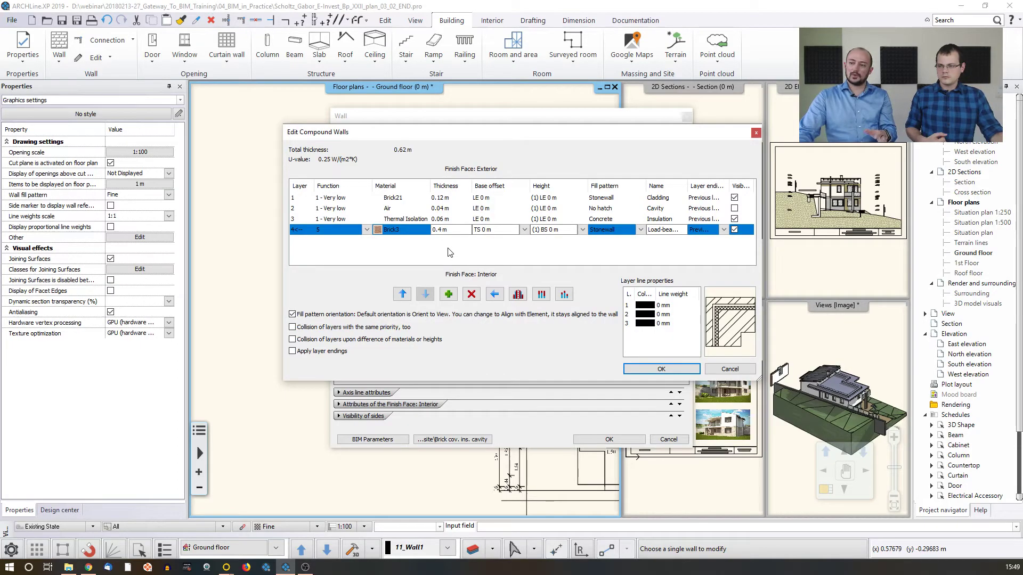
left_click(645, 371)
left_click(380, 440)
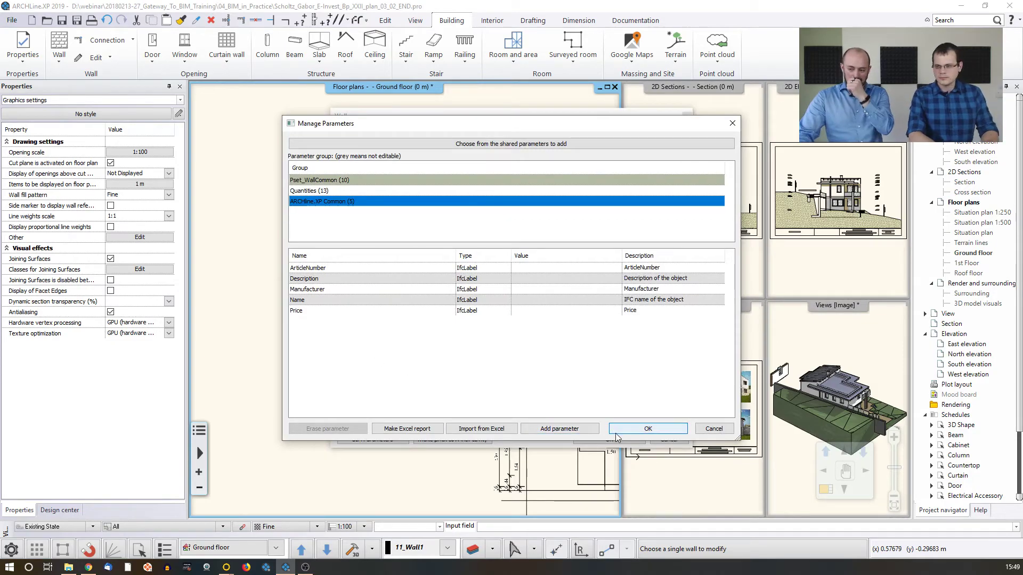
left_click(650, 429)
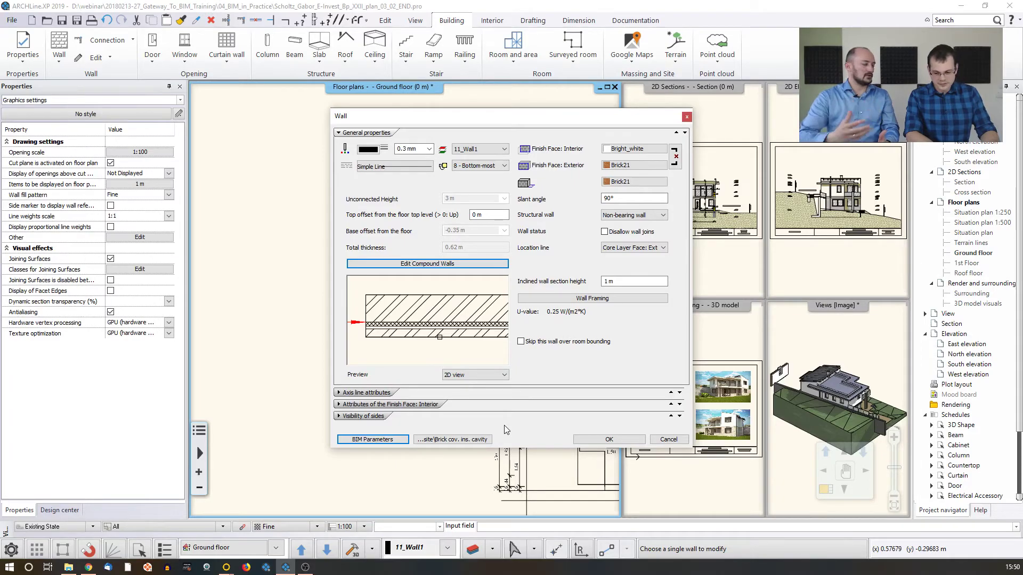
Save the modified wall as a new Composite style named "Brick cavity wall 400 mm", available in all projects, and apply it to the wall
left_click(429, 440)
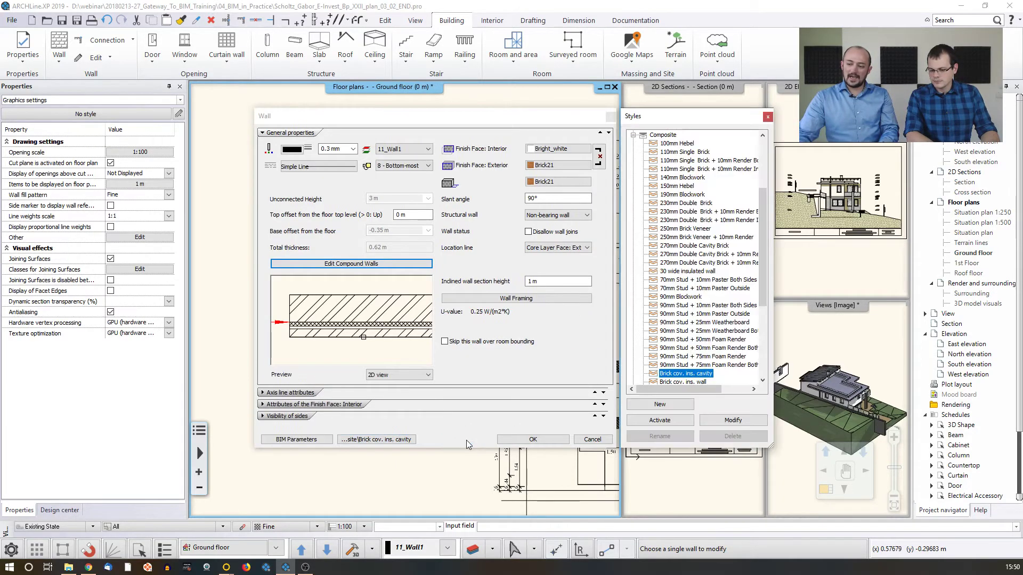
left_click(663, 406)
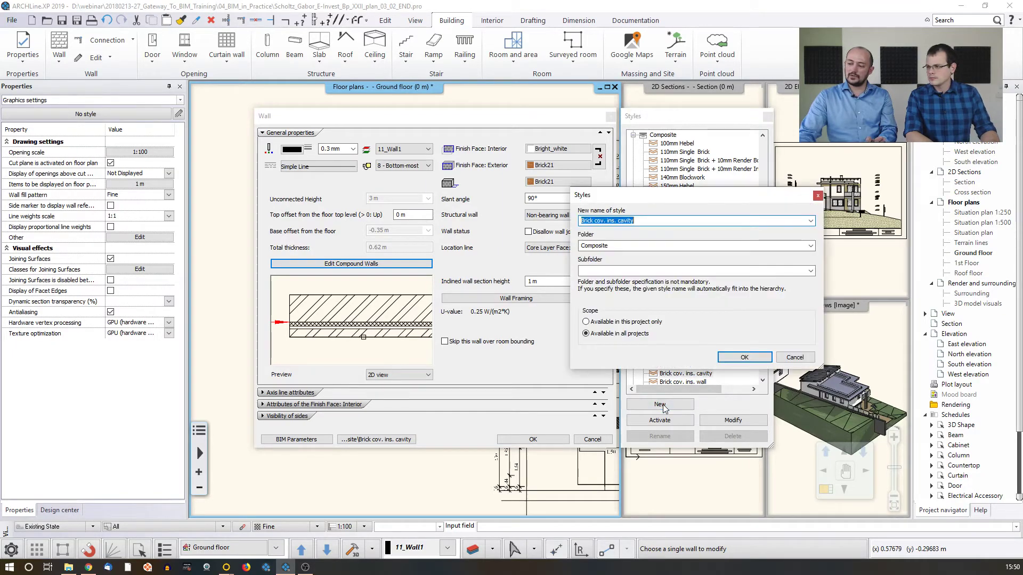
left_click(632, 220)
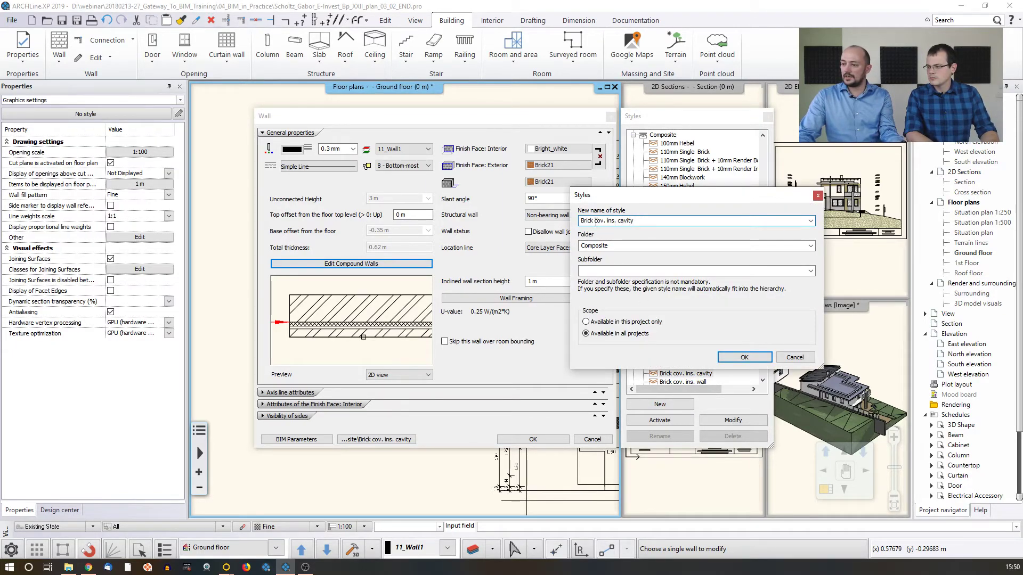
left_click_drag(595, 220, 634, 221)
type("cav")
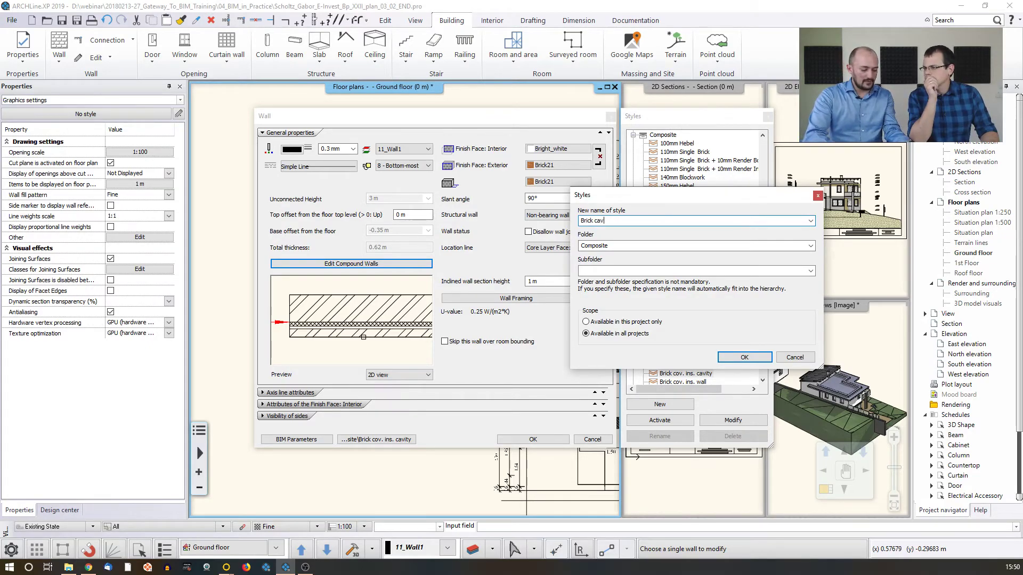
type("ity")
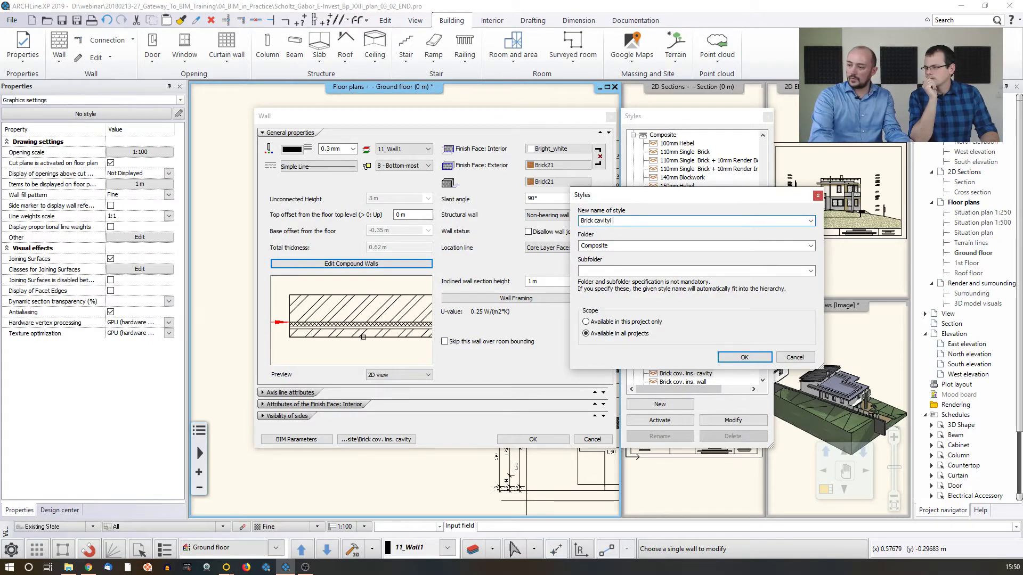
type(" wall")
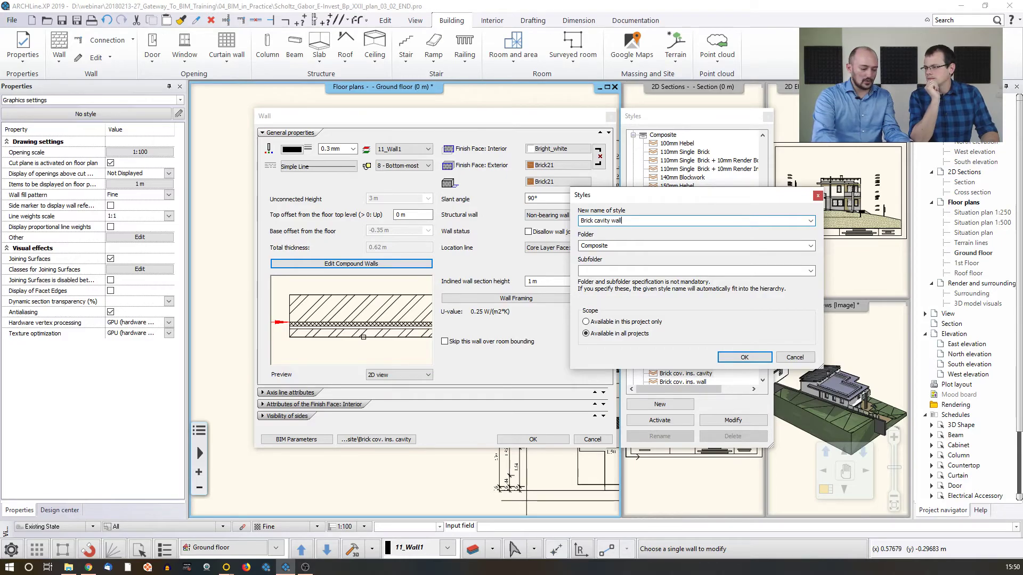
type(" 400")
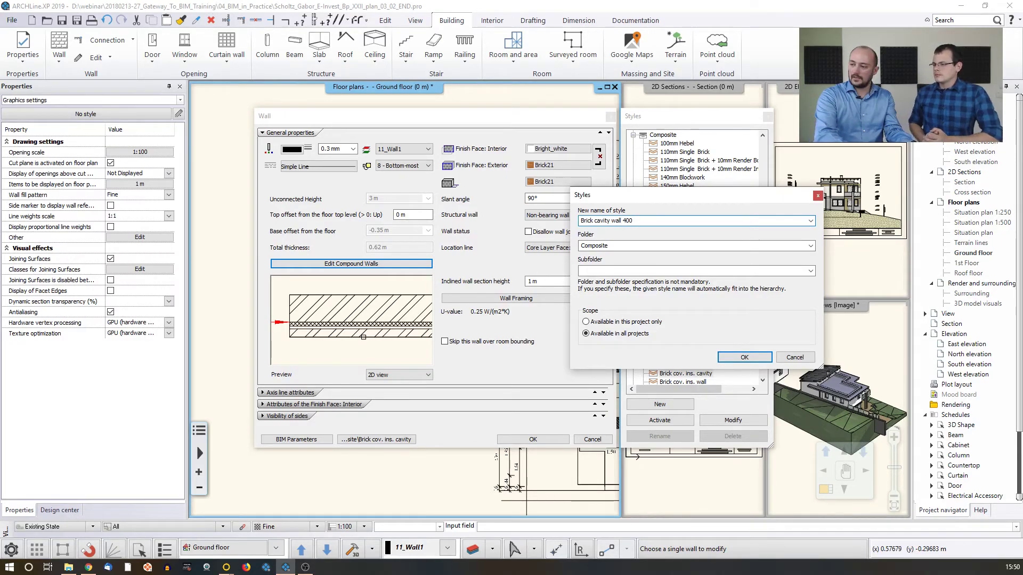
type(" mm")
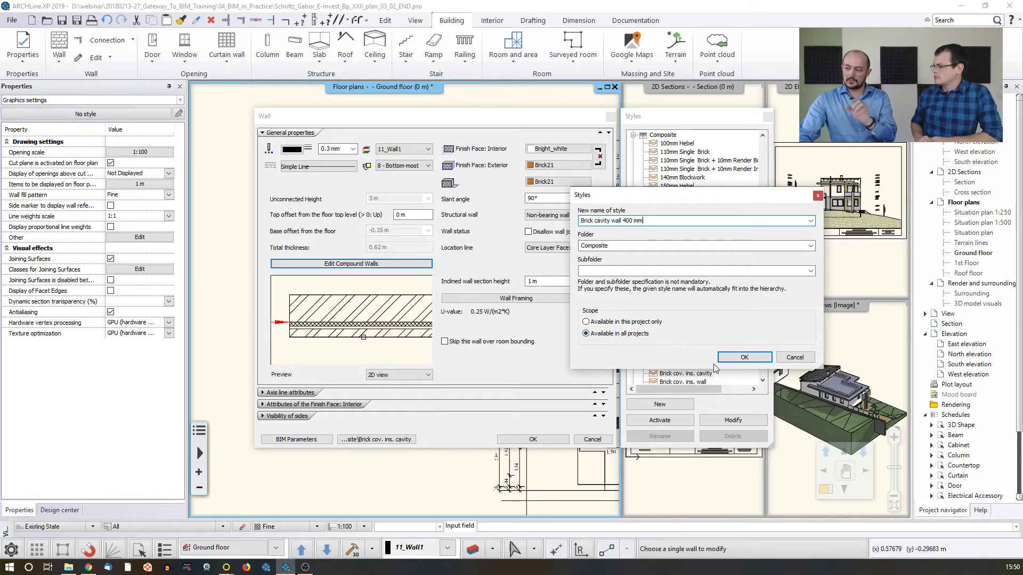
left_click(742, 358)
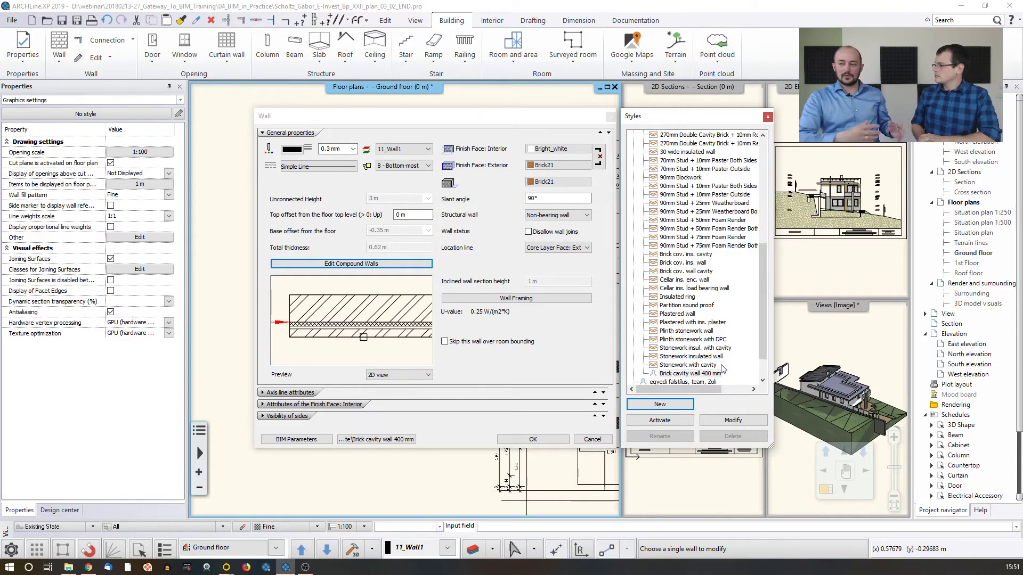
left_click(535, 442)
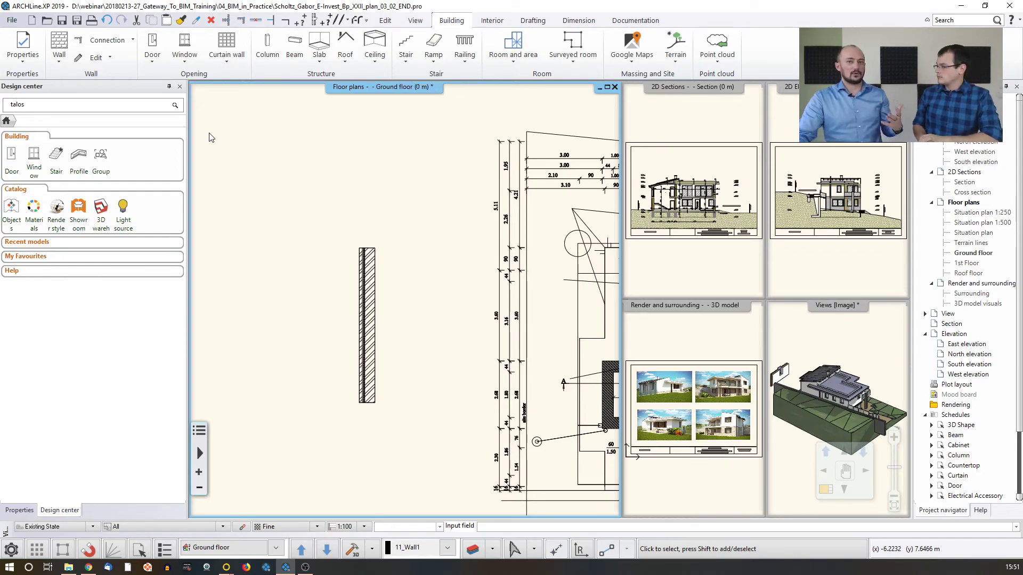
Find the Brick cavity wall 400 mm style among the Wall tool's styles, view its management options, and leave without drawing a wall
left_click(60, 42)
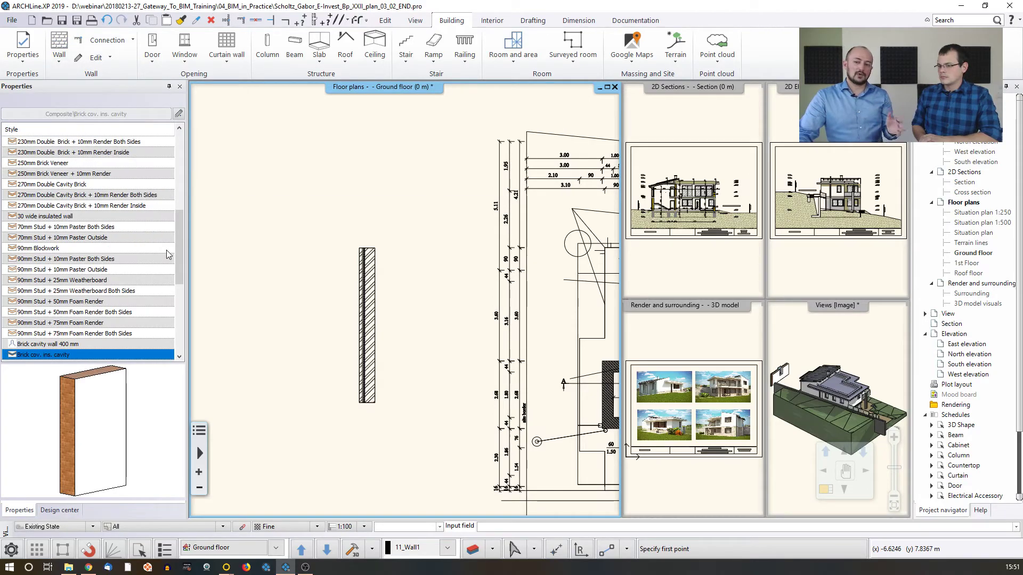
left_click_drag(178, 250, 180, 267)
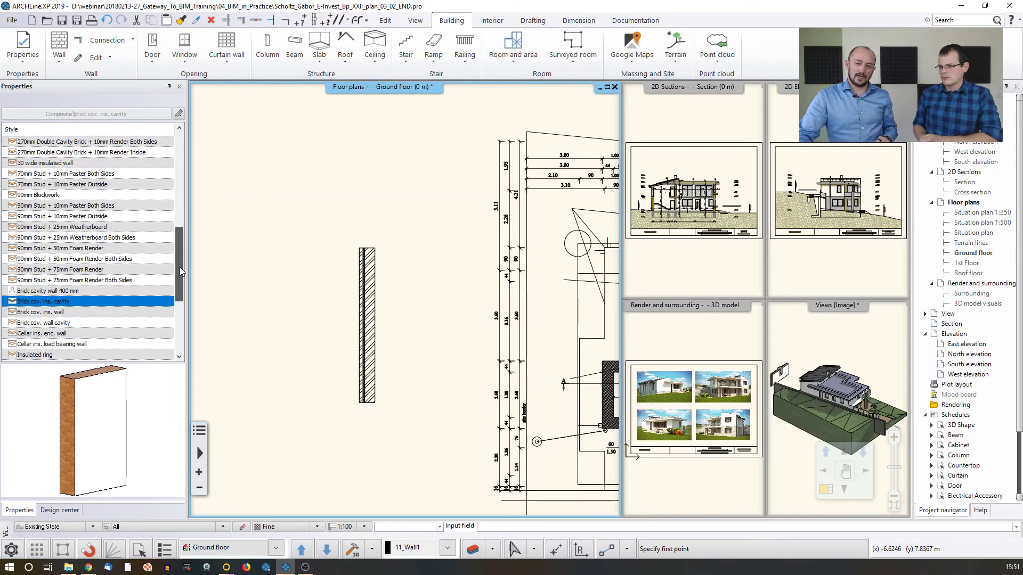
right_click(48, 293)
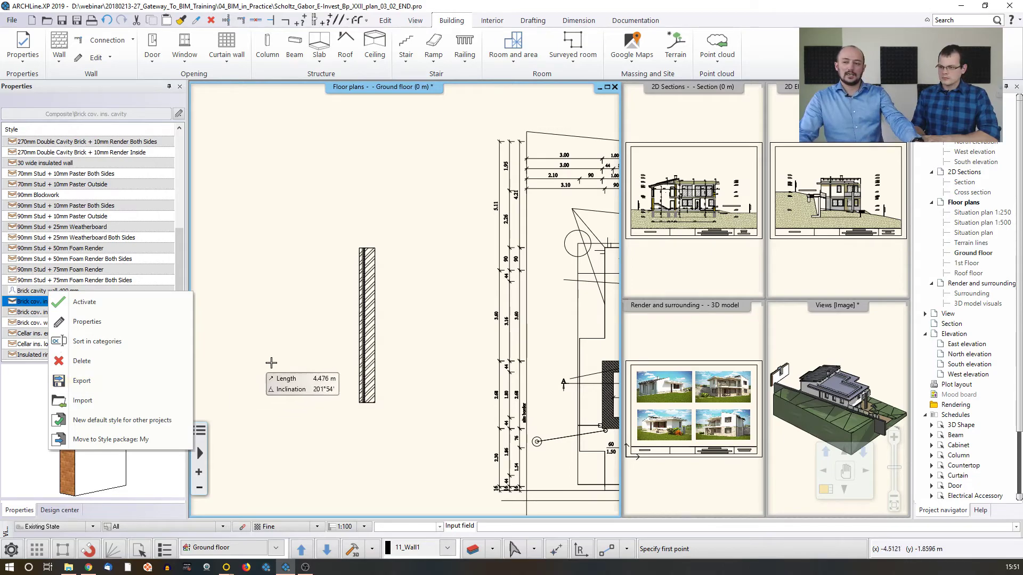
left_click(299, 306)
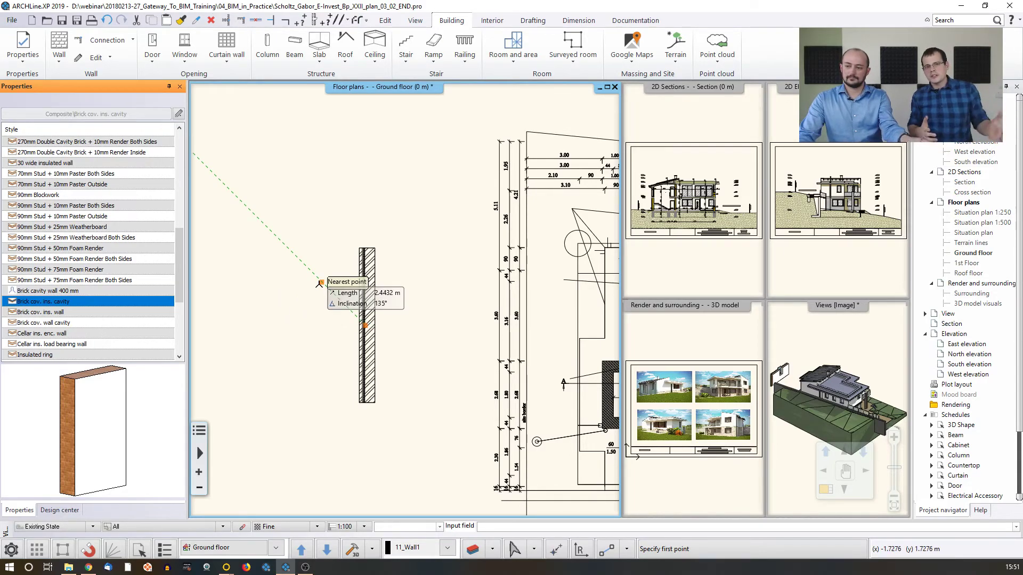
left_click(366, 324)
key("Escape")
key("Escape")
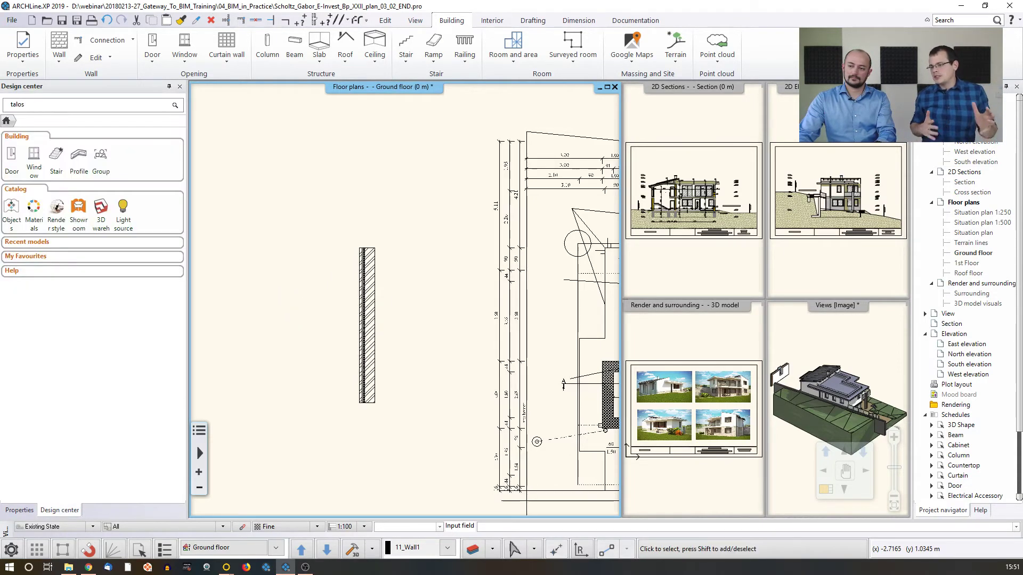
Delete the freestanding cavity wall beside the house on the ground floor plan
middle_click(297, 301)
middle_click(296, 301)
left_click(201, 305)
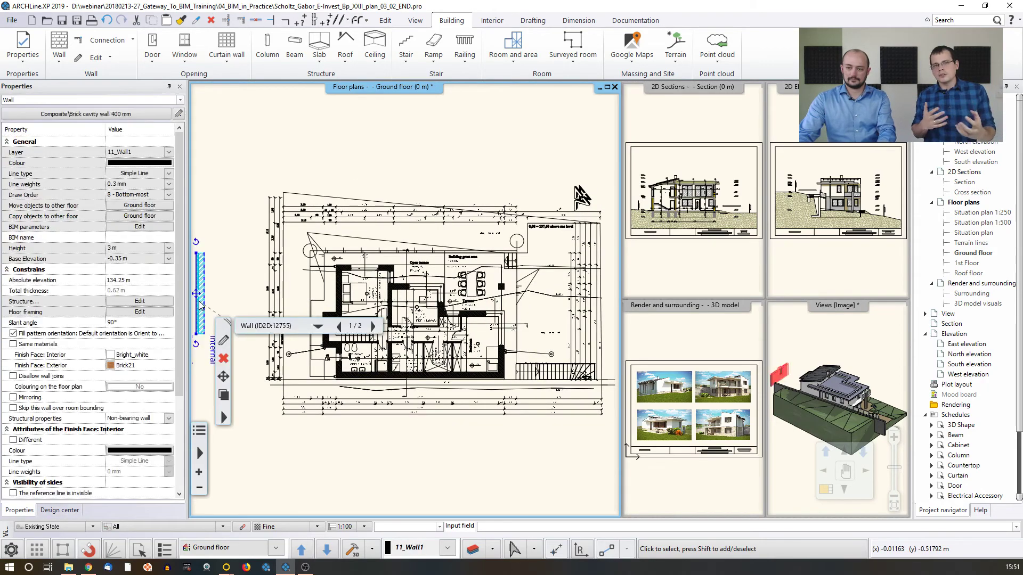
key("Delete")
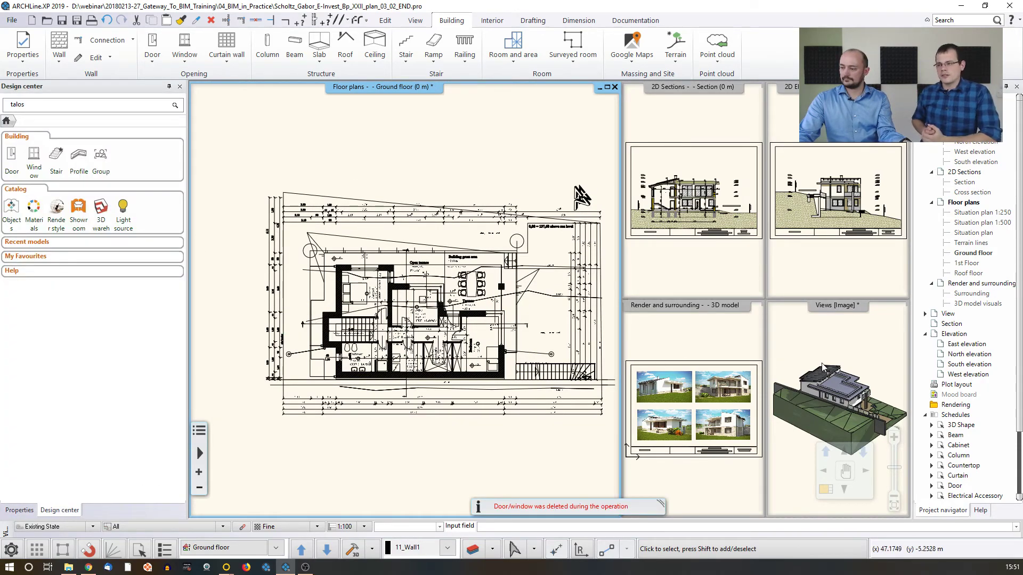
Make the 3D view the large main view to examine the house model
left_click(842, 433)
left_click(826, 489)
middle_click_drag(487, 342, 293, 326)
scroll(295, 323, "up", 5)
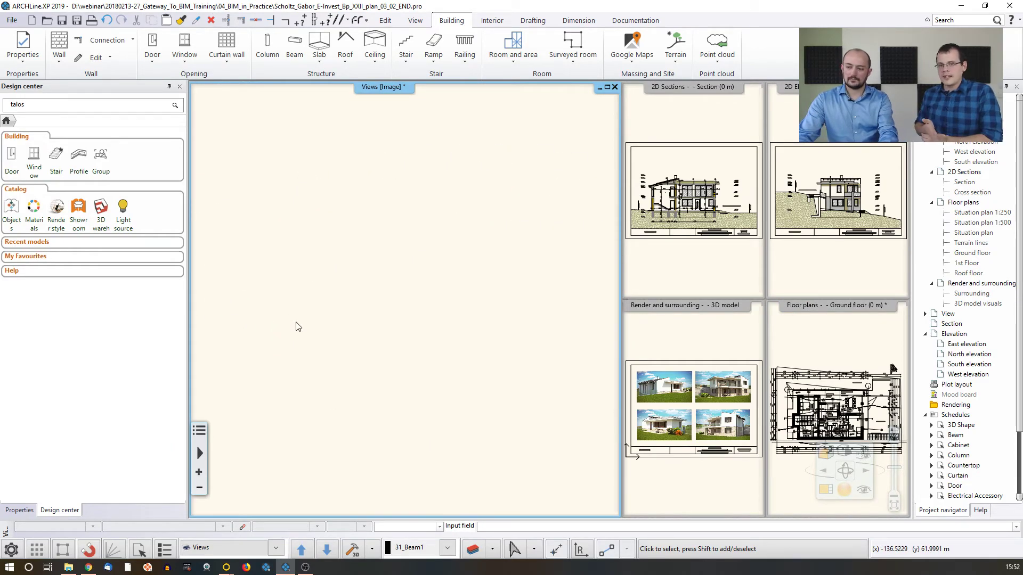